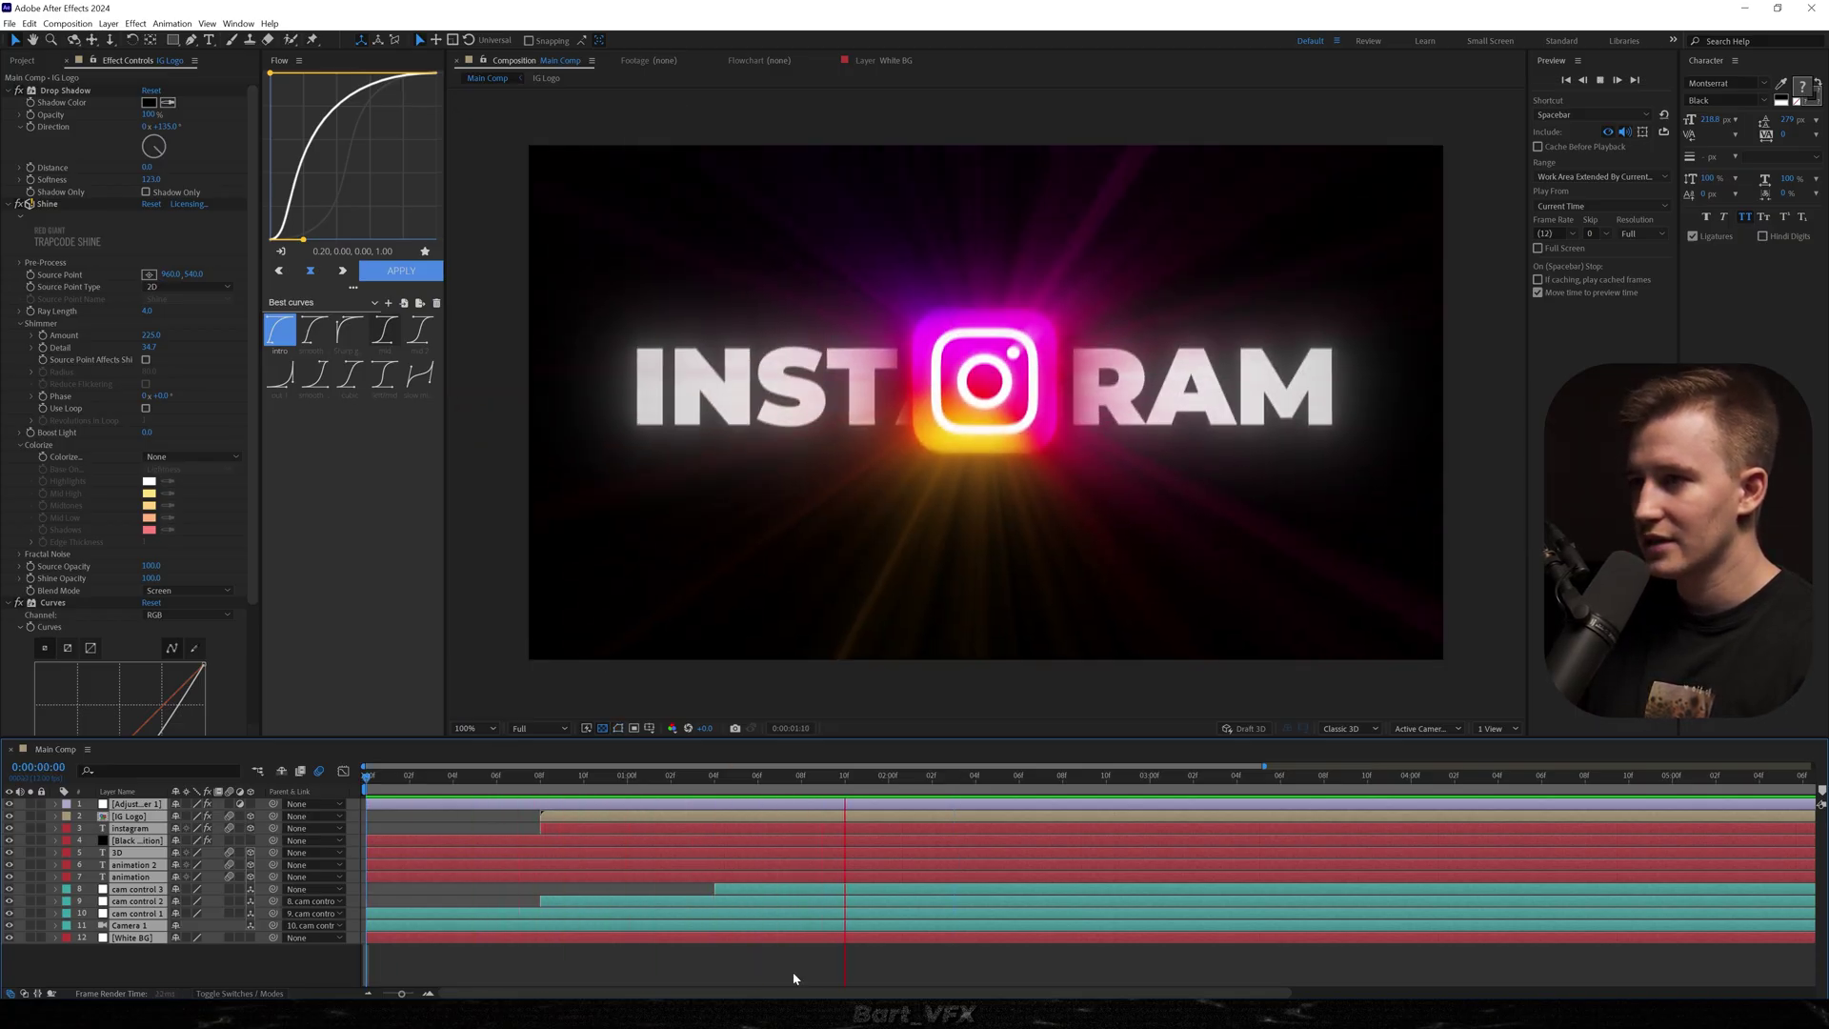
Step: Turn off effects and motion blur on the Main Comp layers and preview the logo animation
key("space")
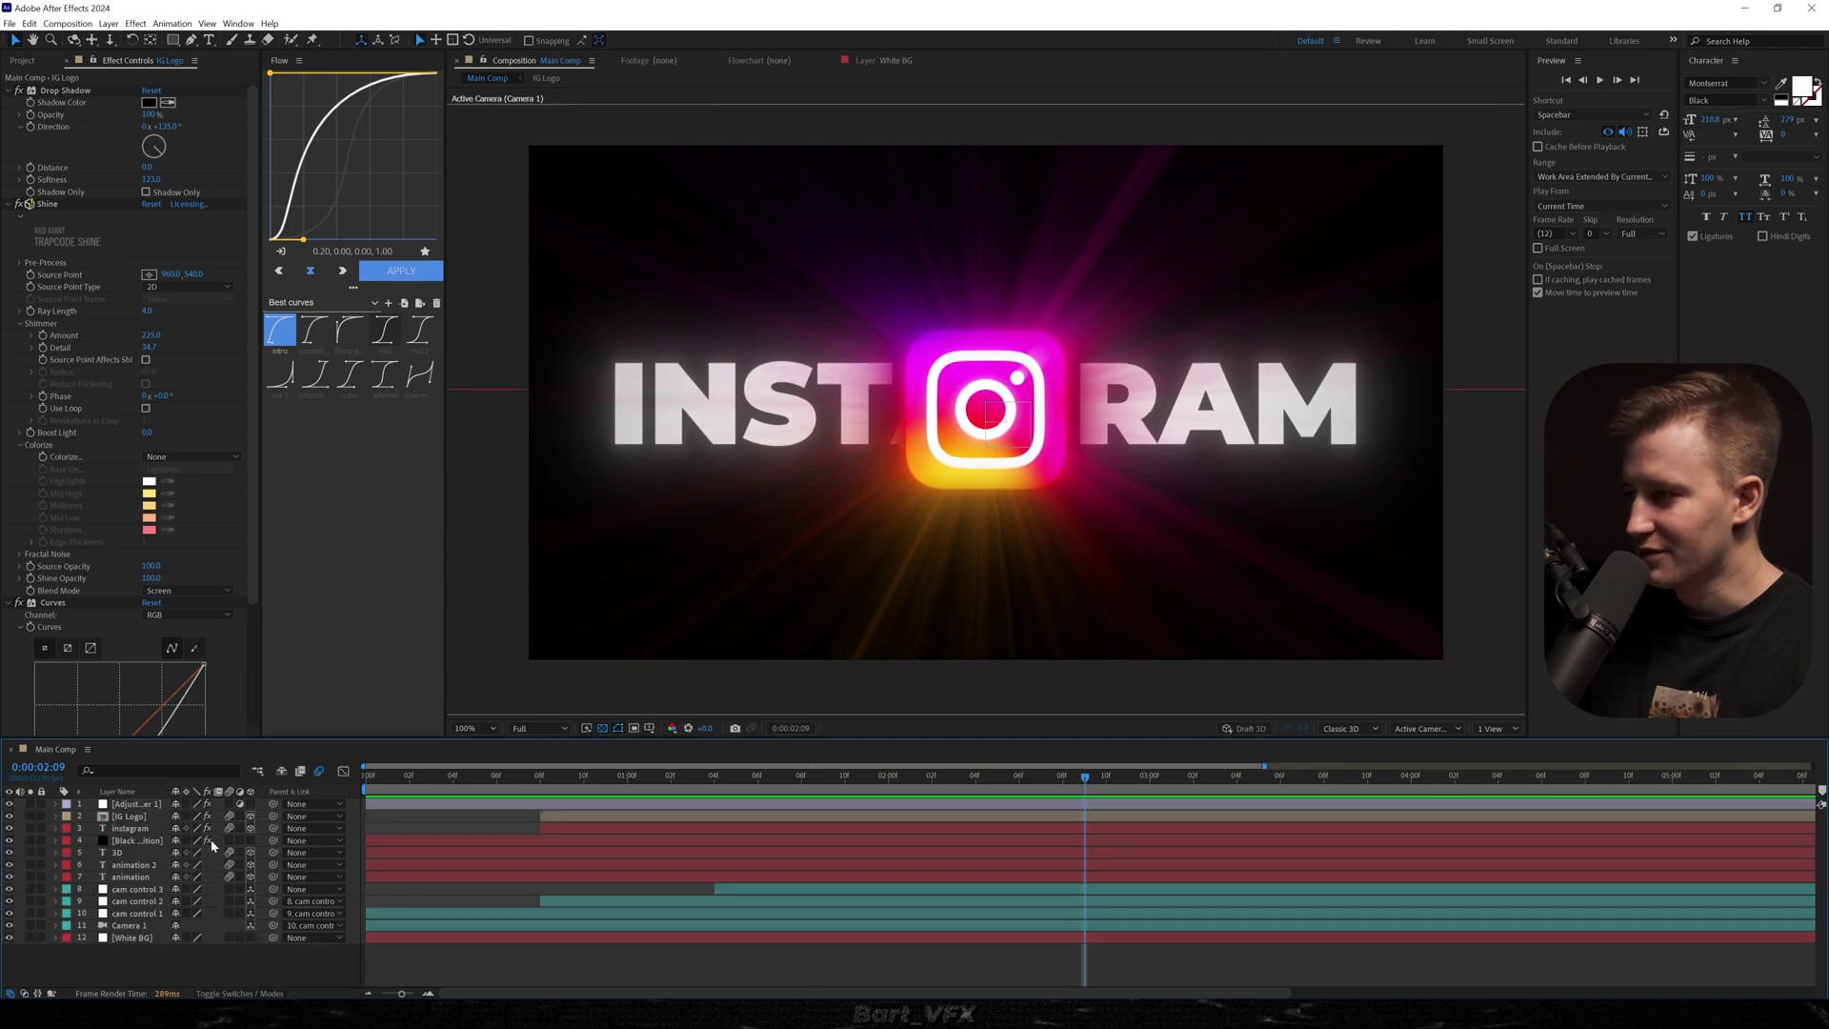
left_click_drag(211, 799, 211, 797)
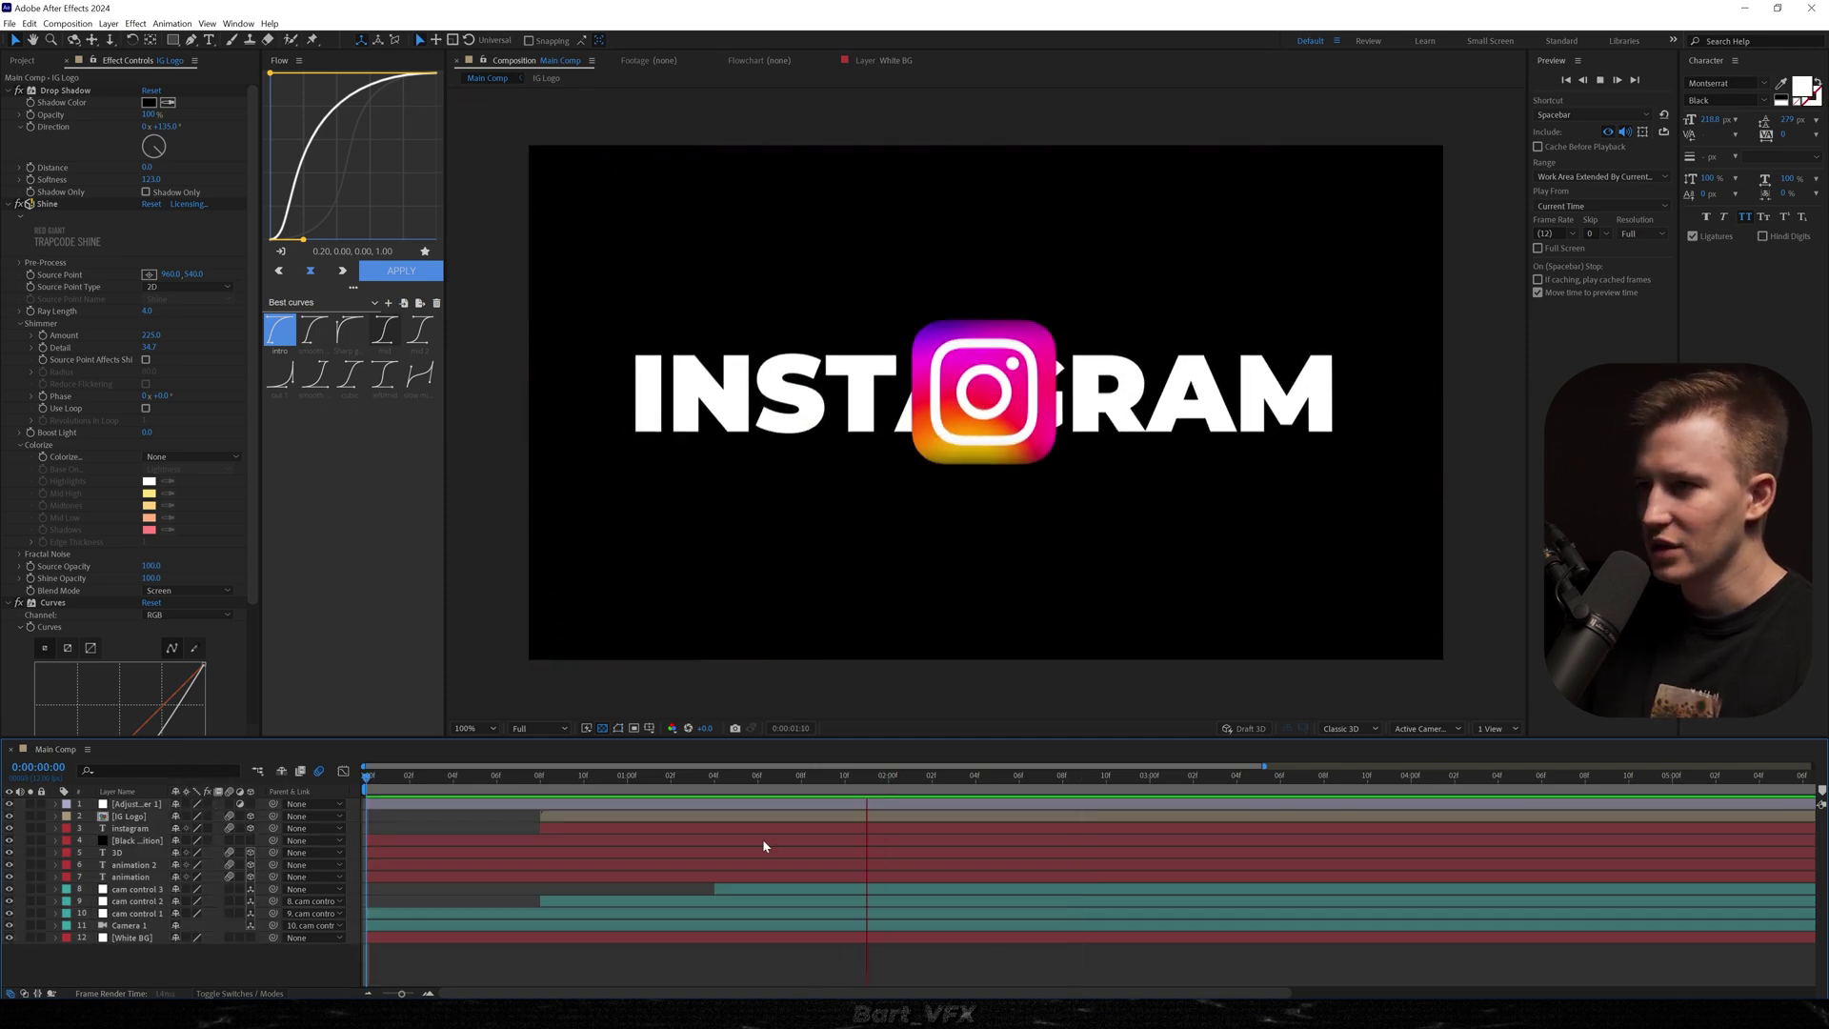
key("Home")
key("space")
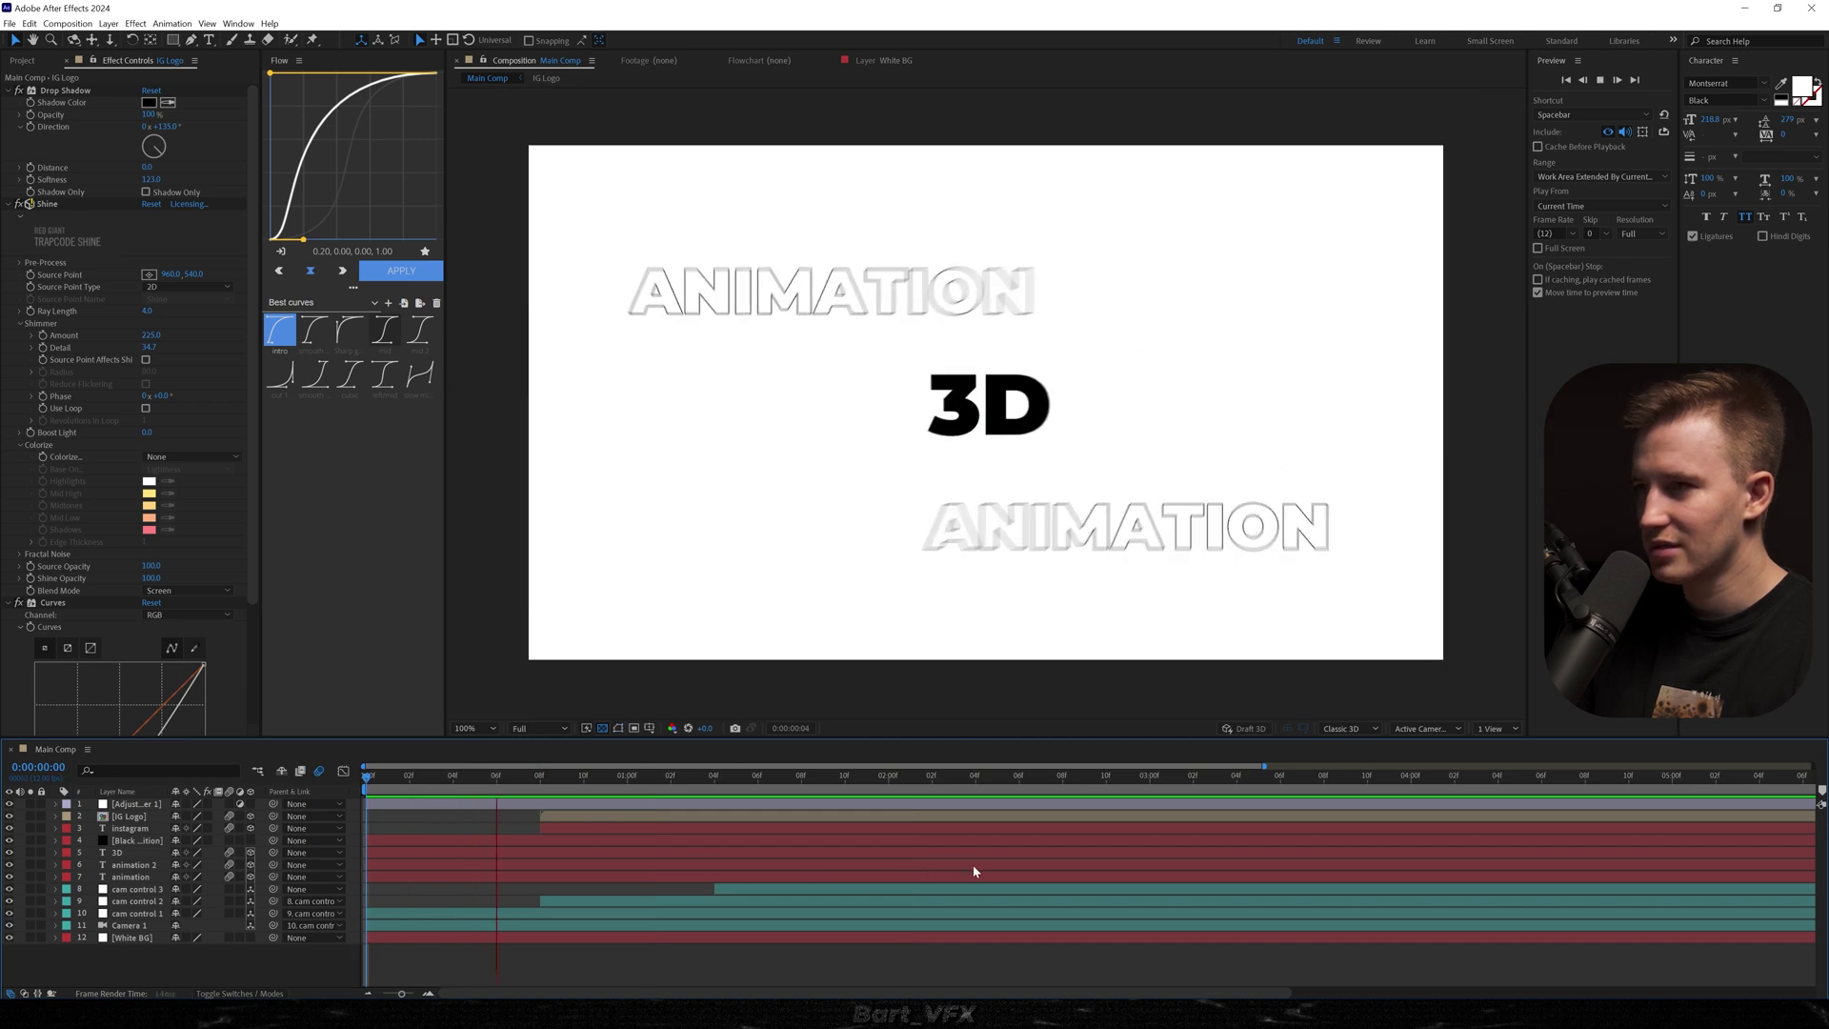
key("space")
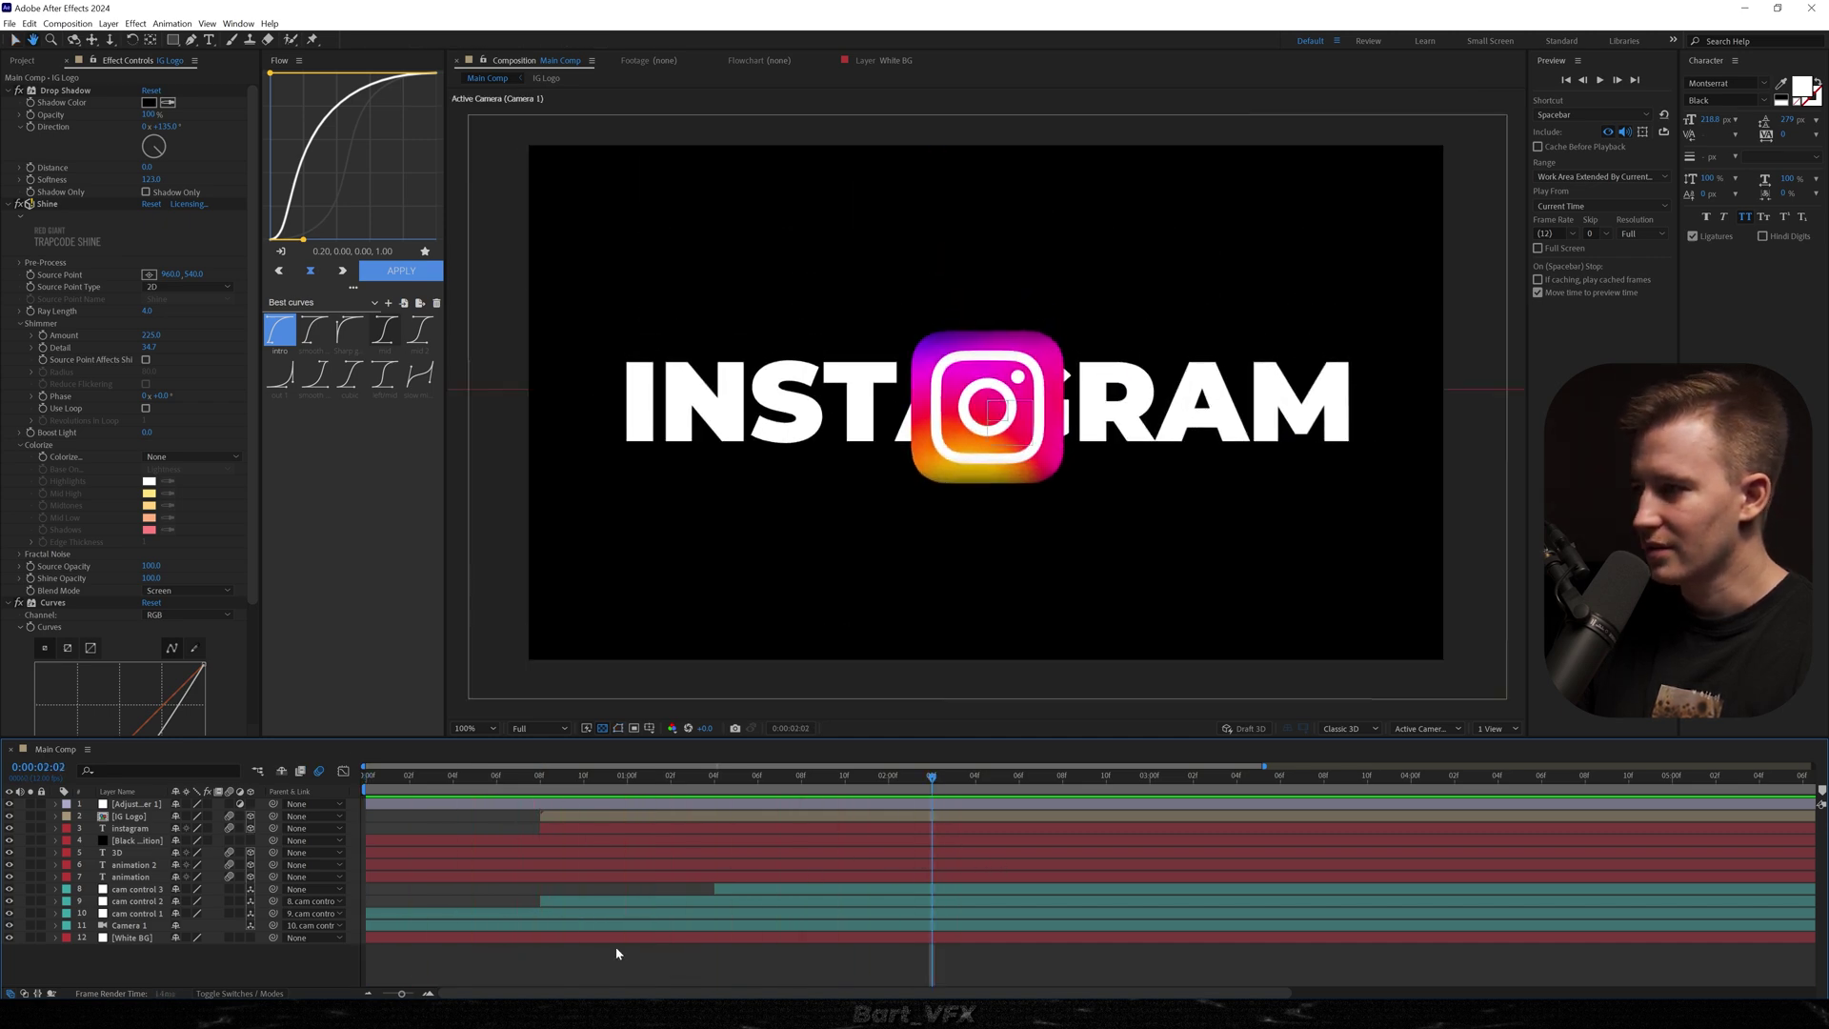
left_click_drag(226, 876, 225, 806)
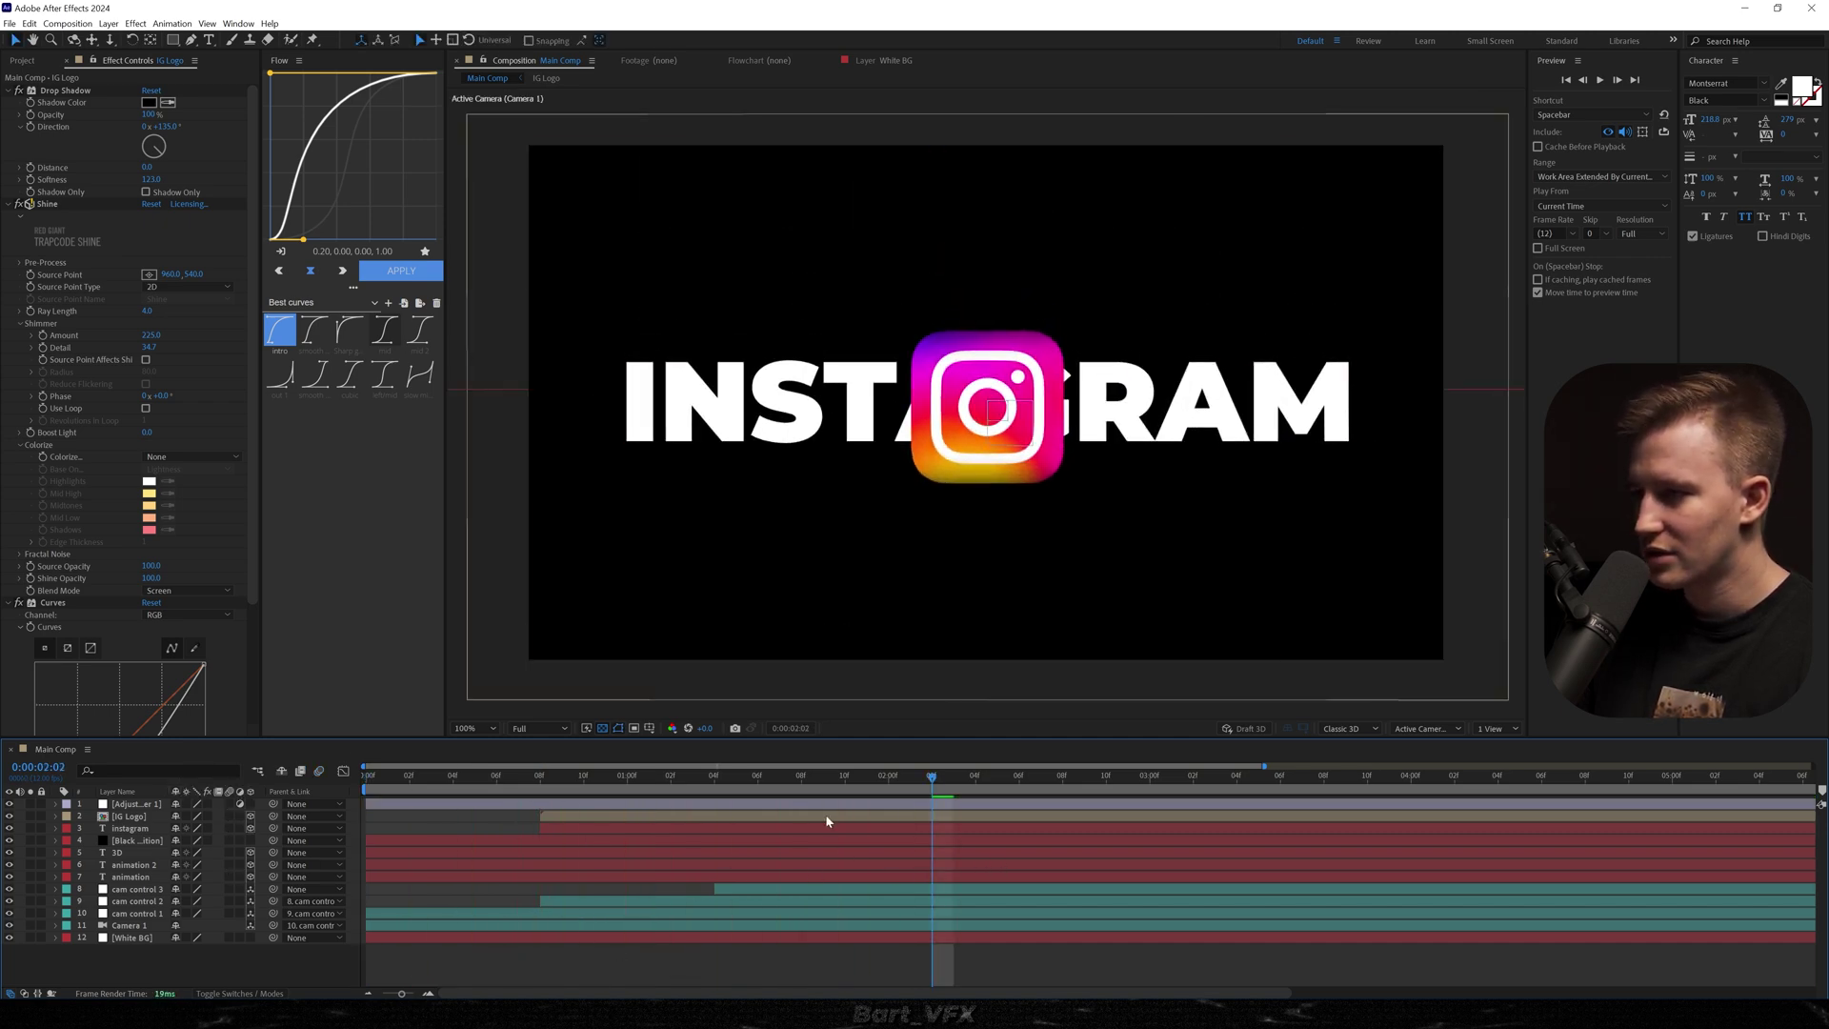
Step: Duplicate the cam control 3 null as cam control 4 and parent cam control 3 to the copy
left_click(158, 889)
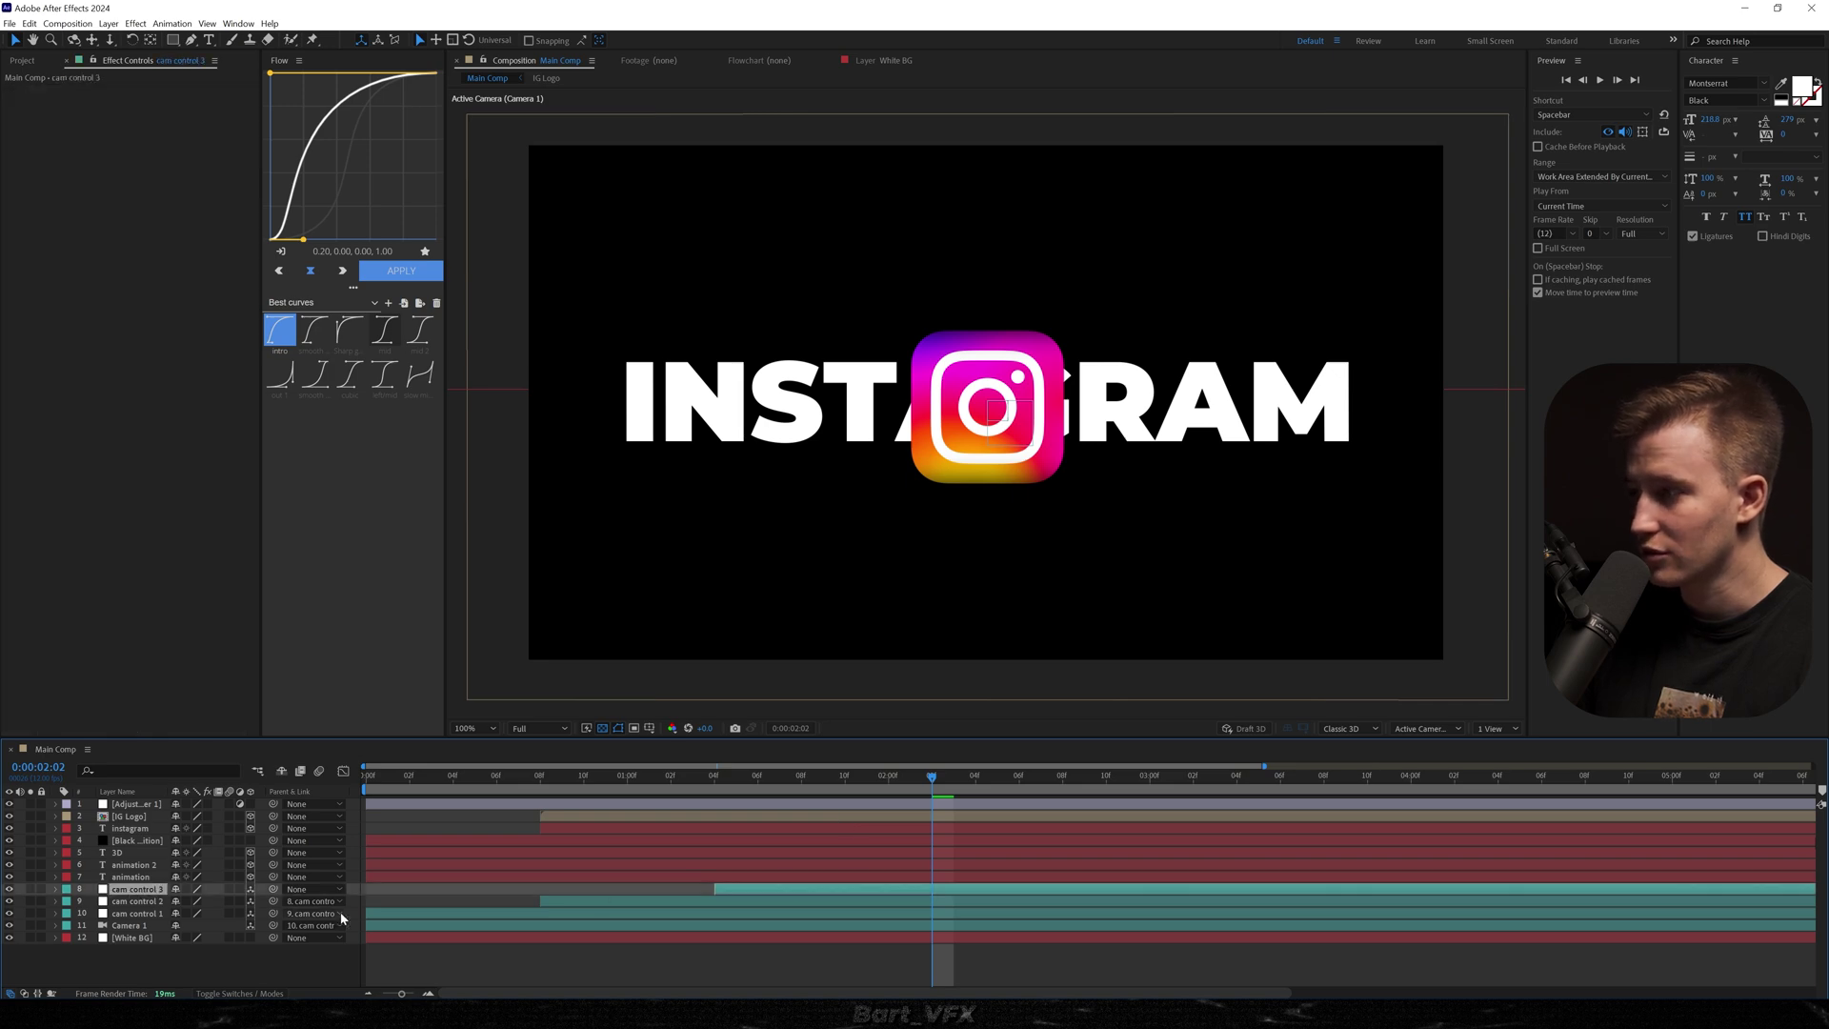
key("ctrl+d")
key("p")
left_click_drag(274, 913, 143, 891)
Step: Animate cam control 4's position from 0:00:01:10 to 0:00:03:10 so the camera pulls far back, easing the keyframes with the mid curve preset
left_click_drag(861, 888, 992, 881)
left_click_drag(1021, 777, 1375, 816)
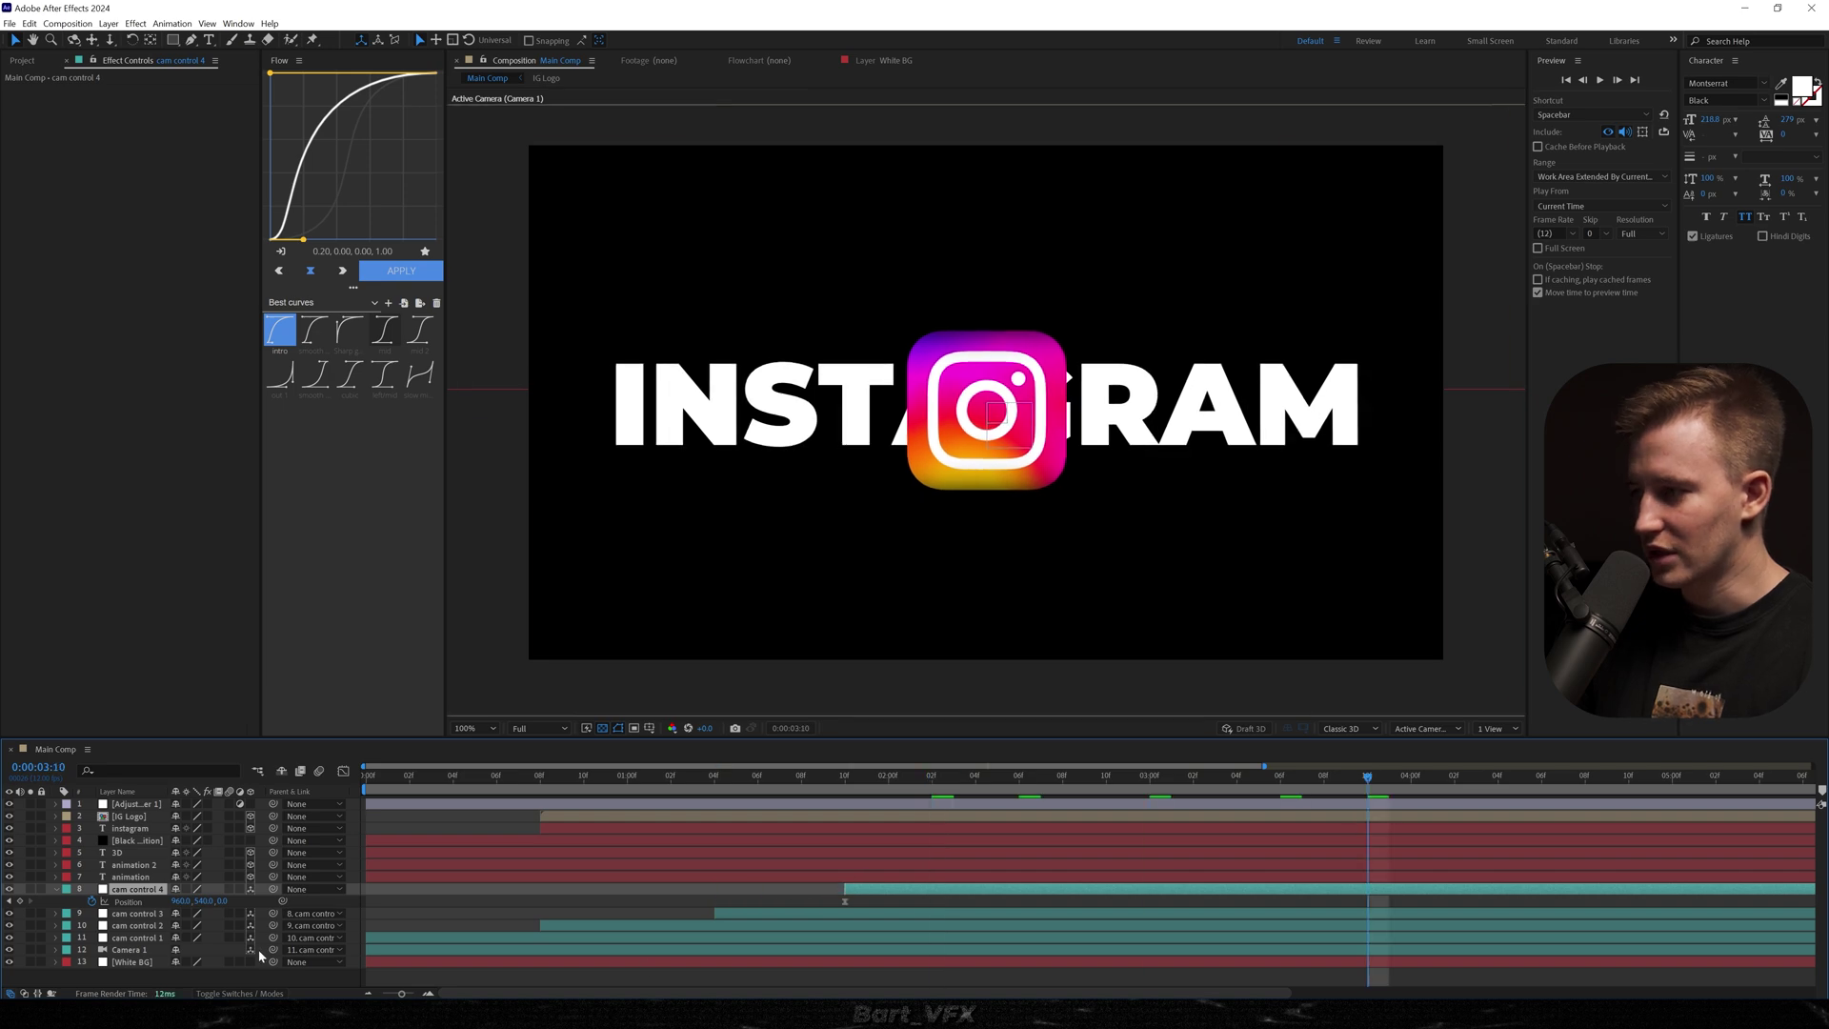
left_click_drag(225, 901, 124, 902)
left_click_drag(1410, 896, 662, 928)
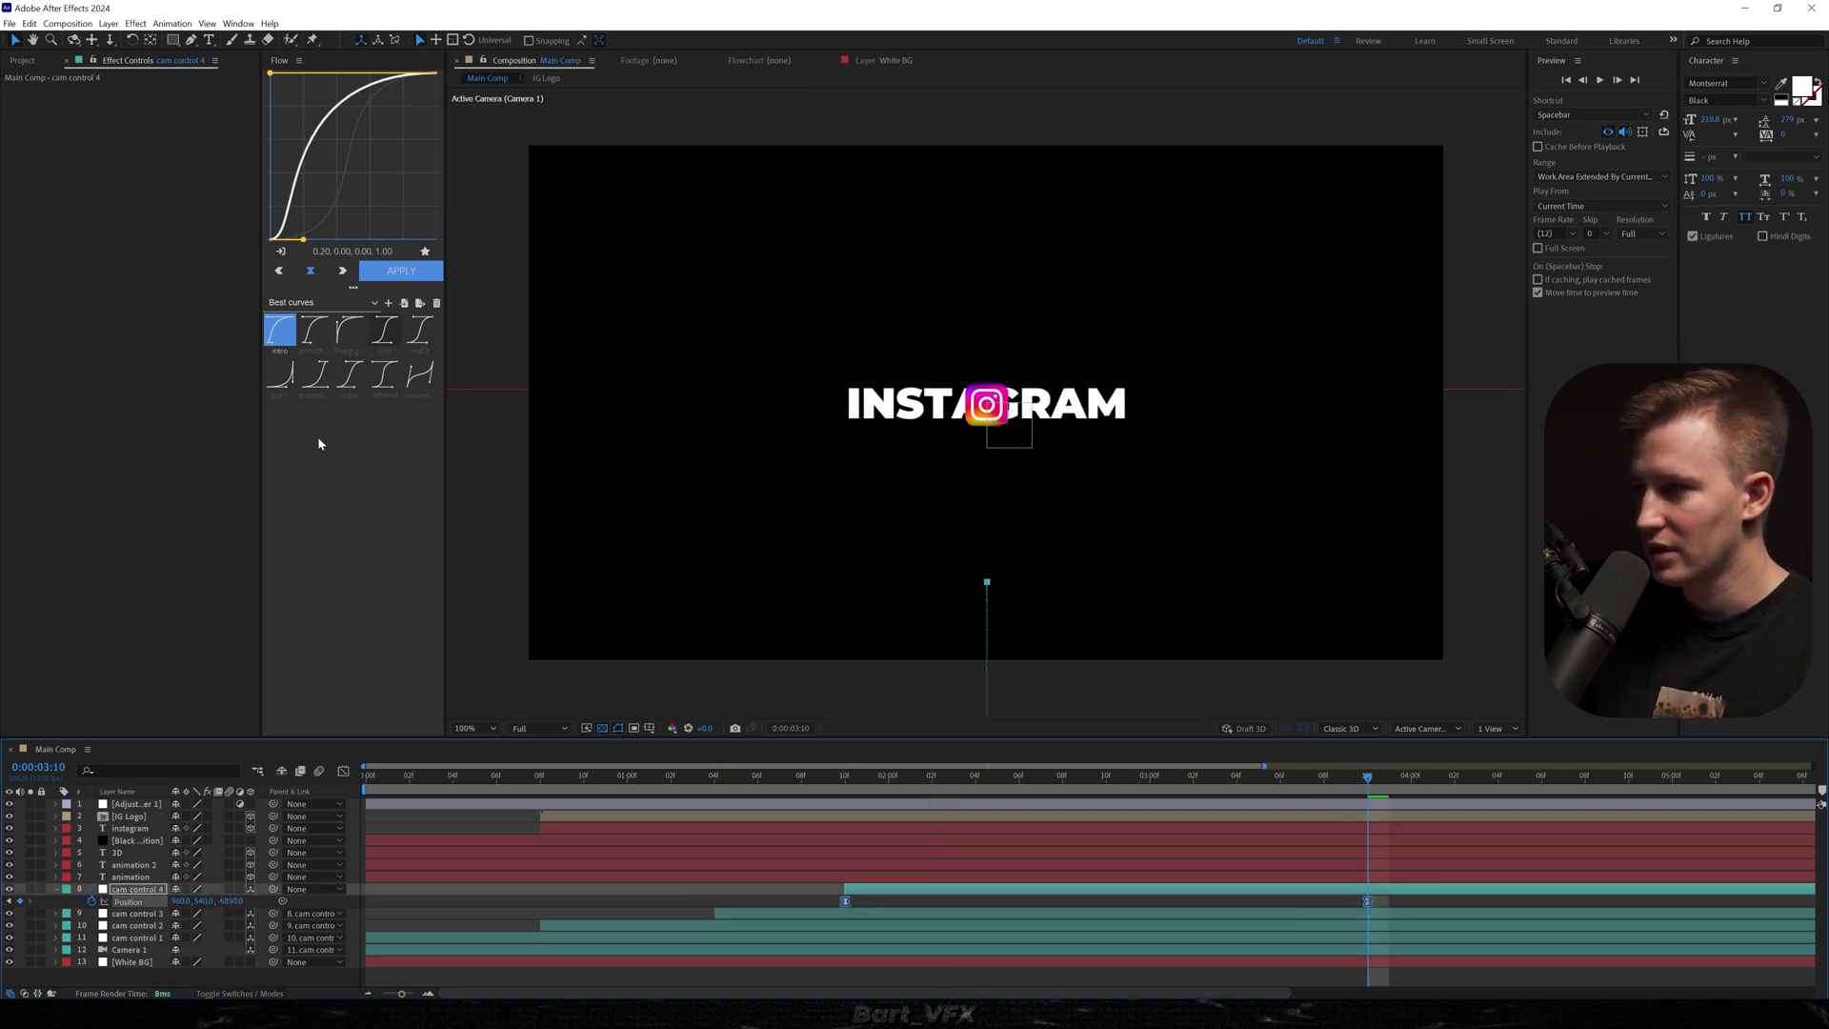
left_click(387, 328)
key("space")
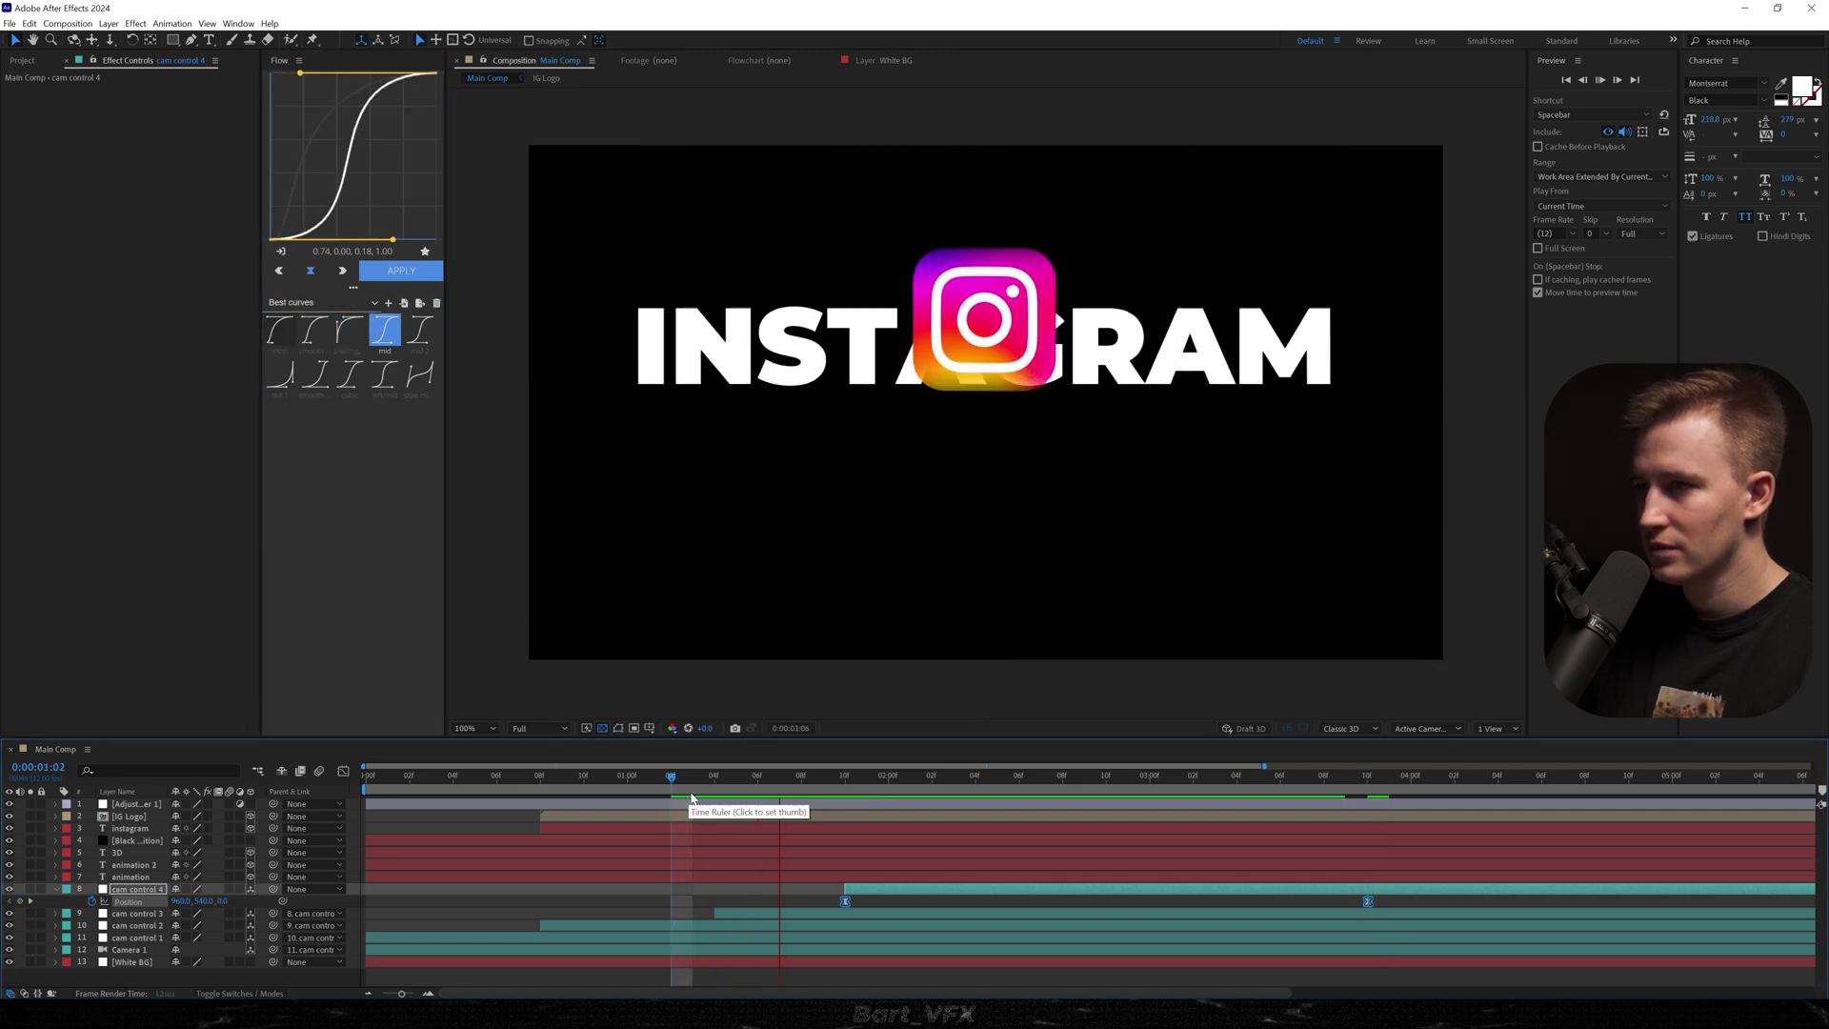
key("space")
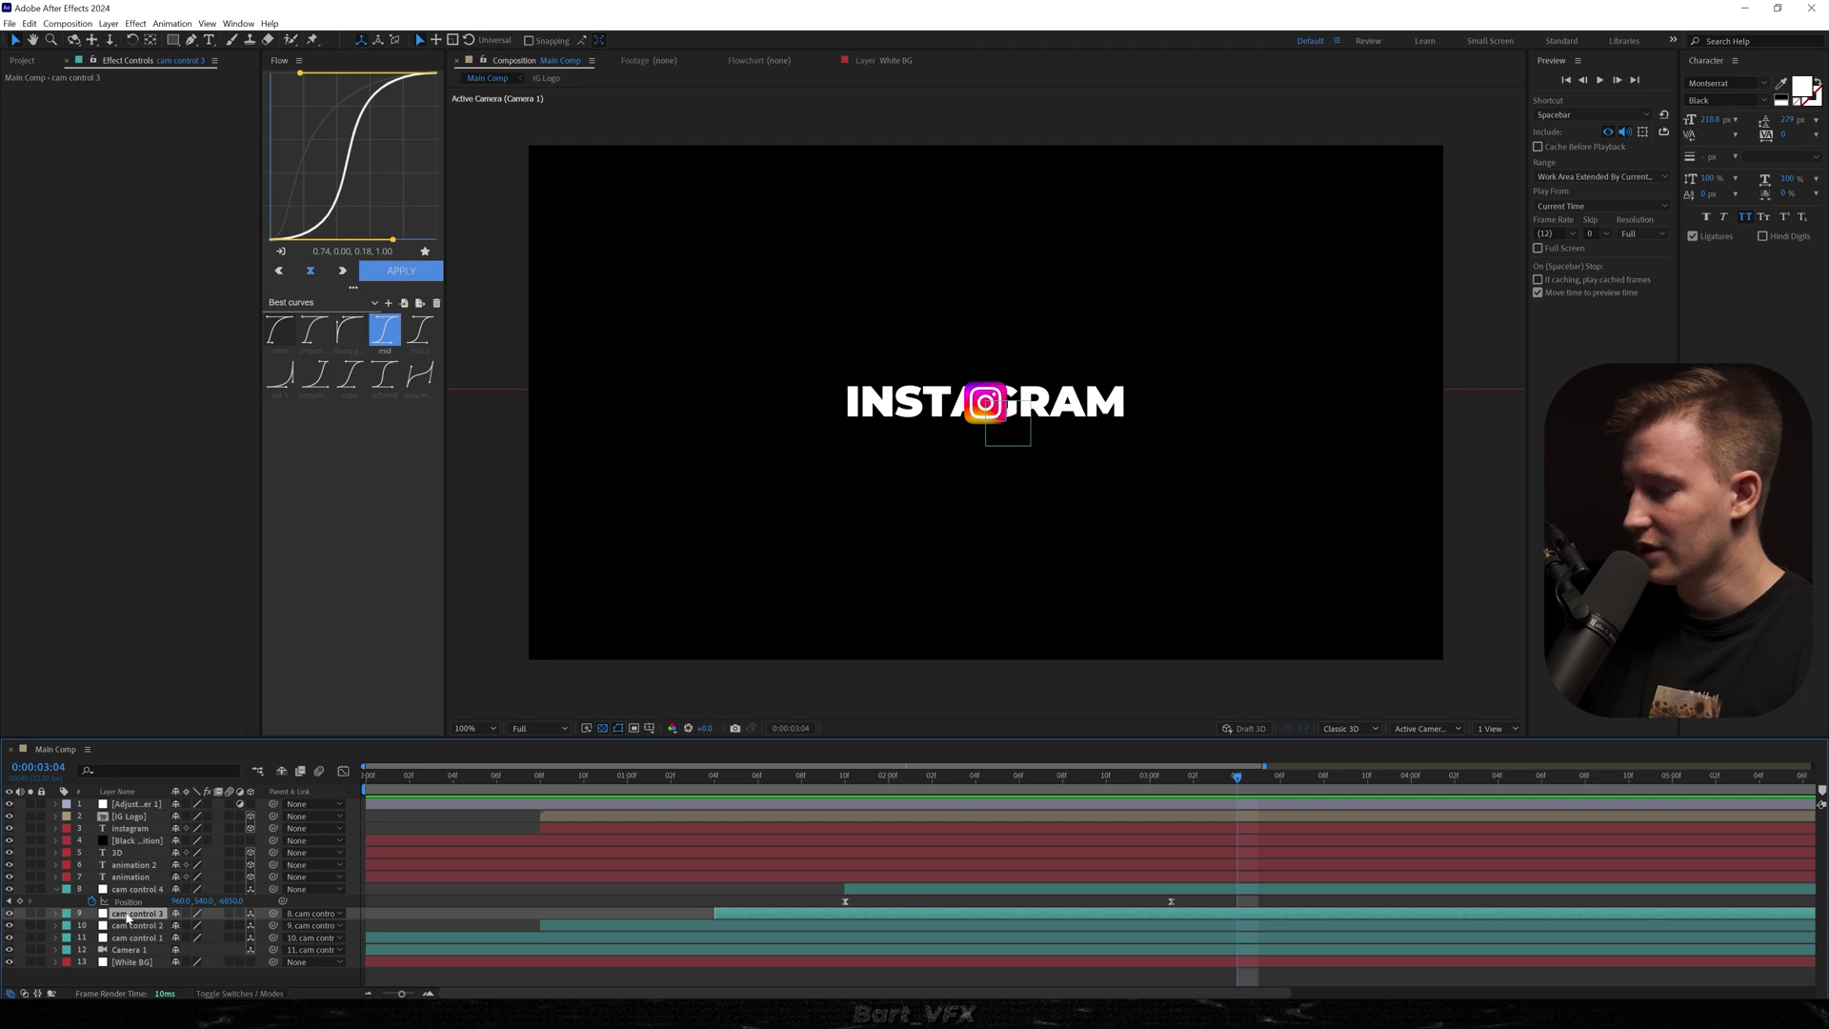
Step: Reveal cam control 3's keyframes, shift cam control 4 to start at 0:00:02:03, and preview the camera move
key("u")
left_click_drag(960, 888, 1069, 887)
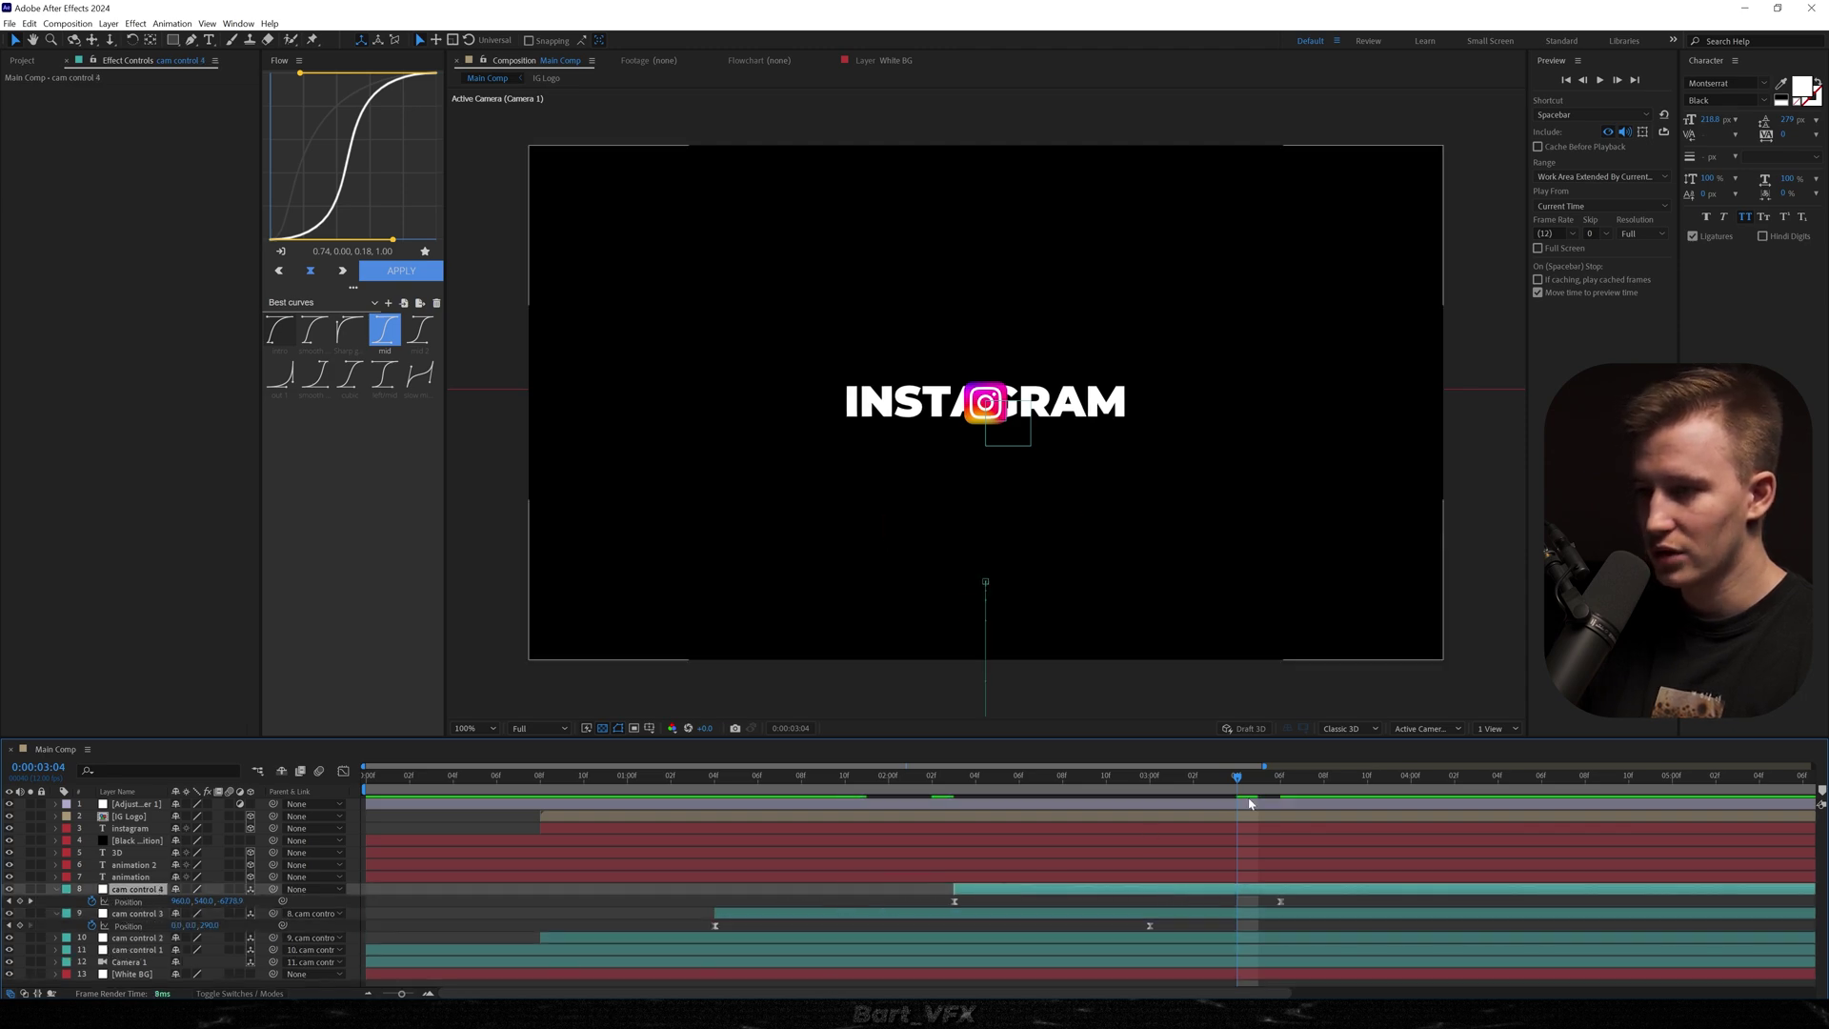
left_click_drag(1249, 782, 1292, 779)
key("space")
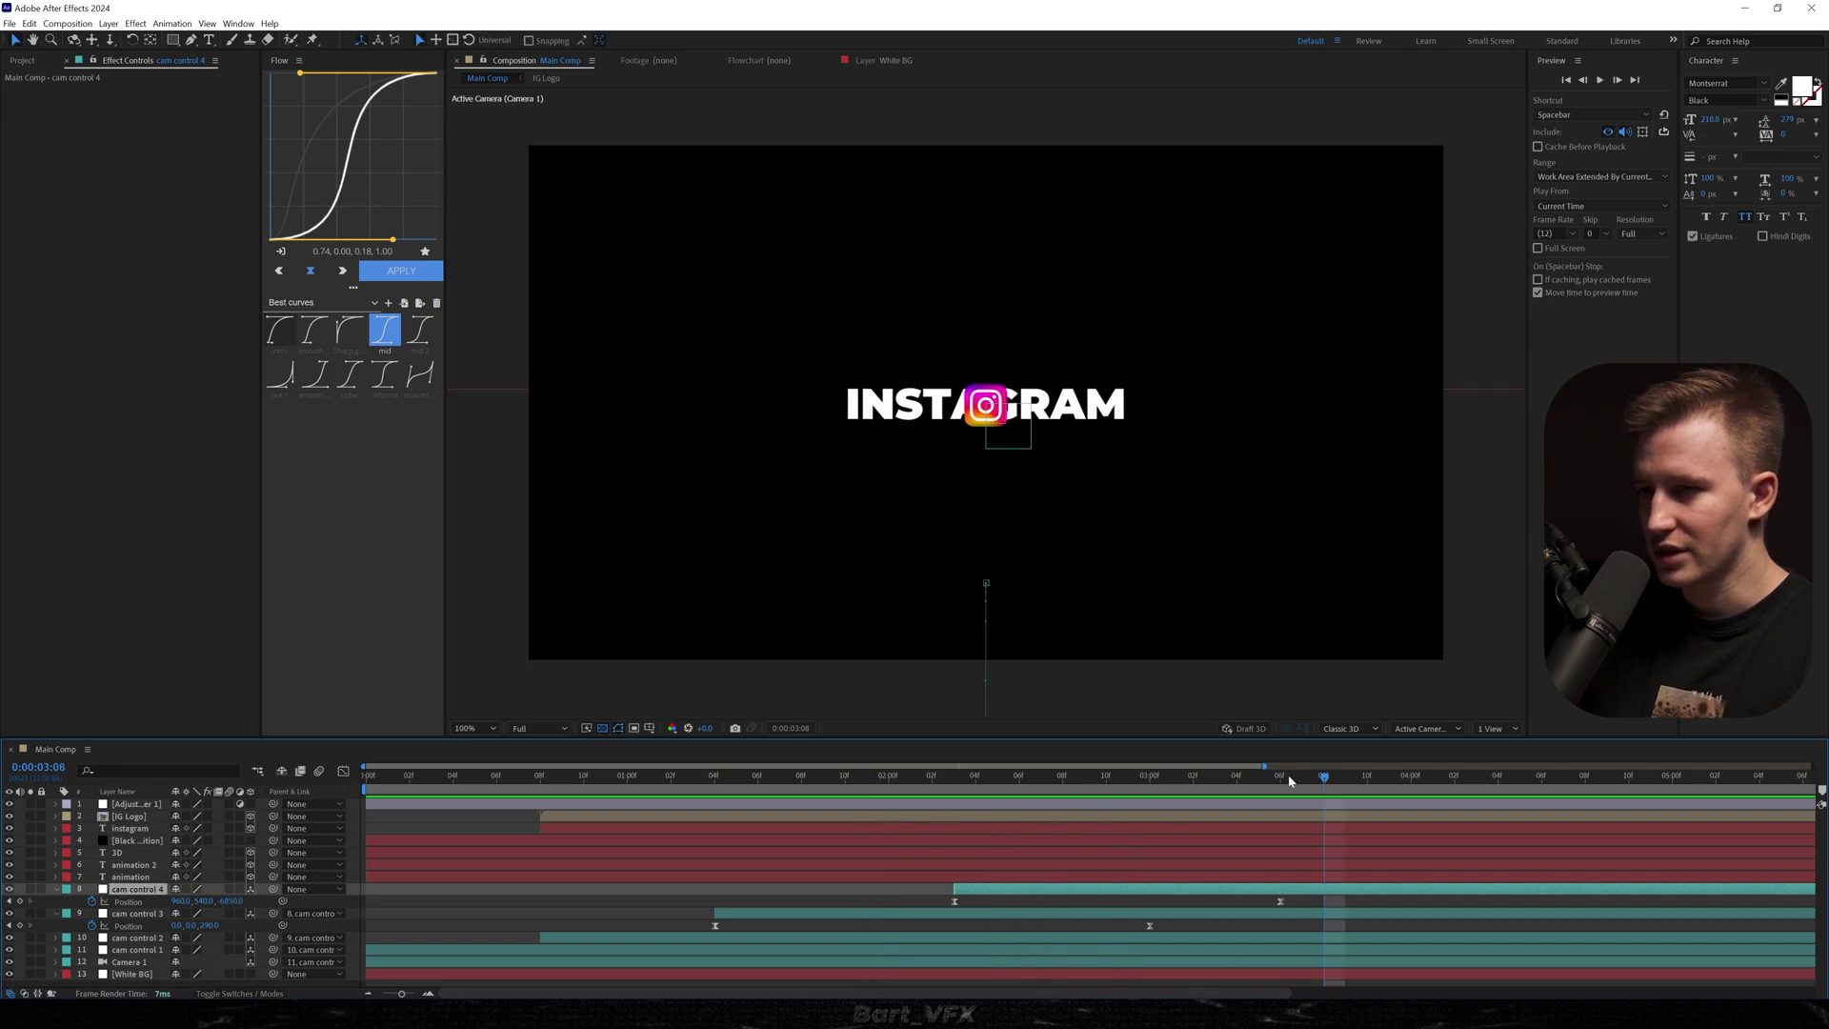
key("space")
Step: Duplicate the Black Transition layer and place the copy directly beneath the Vignette layer
left_click(131, 841)
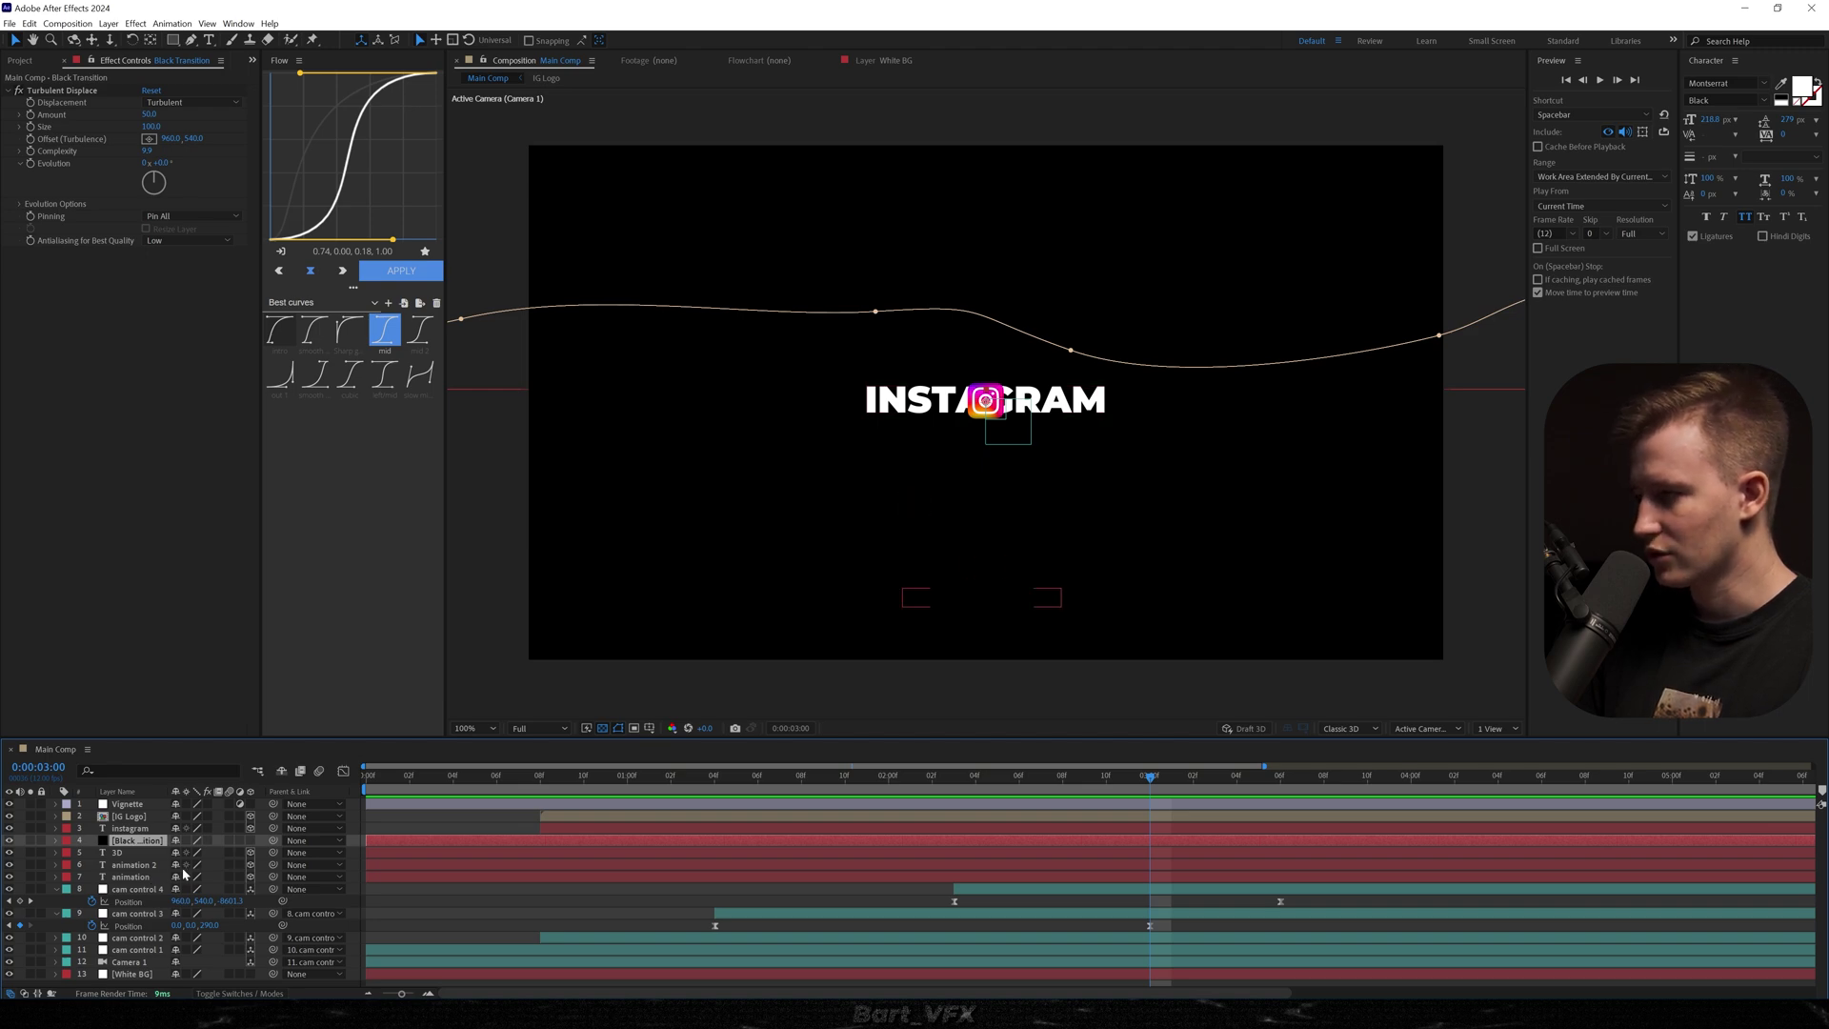
key("ctrl+d")
left_click_drag(150, 840, 121, 817)
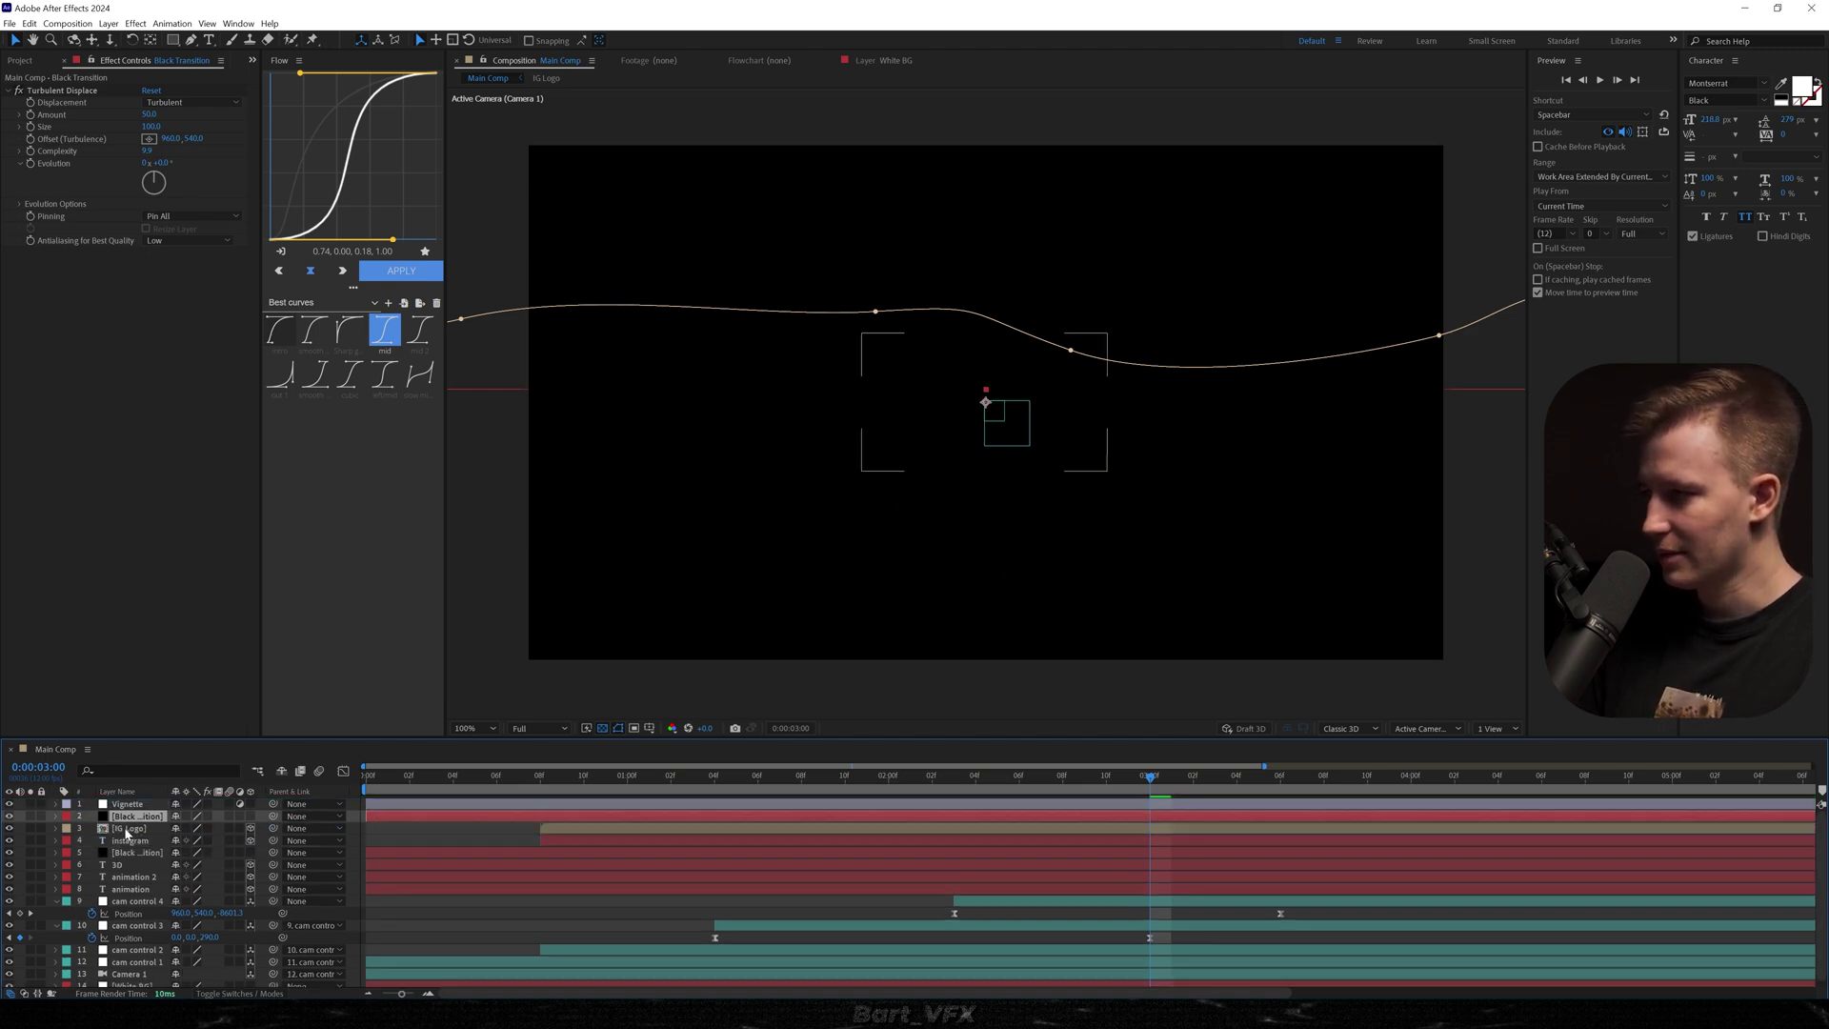
Step: Pre-compose the layers from IG Logo down to animation as 1 and turn on collapse transformations for it
left_click(127, 830)
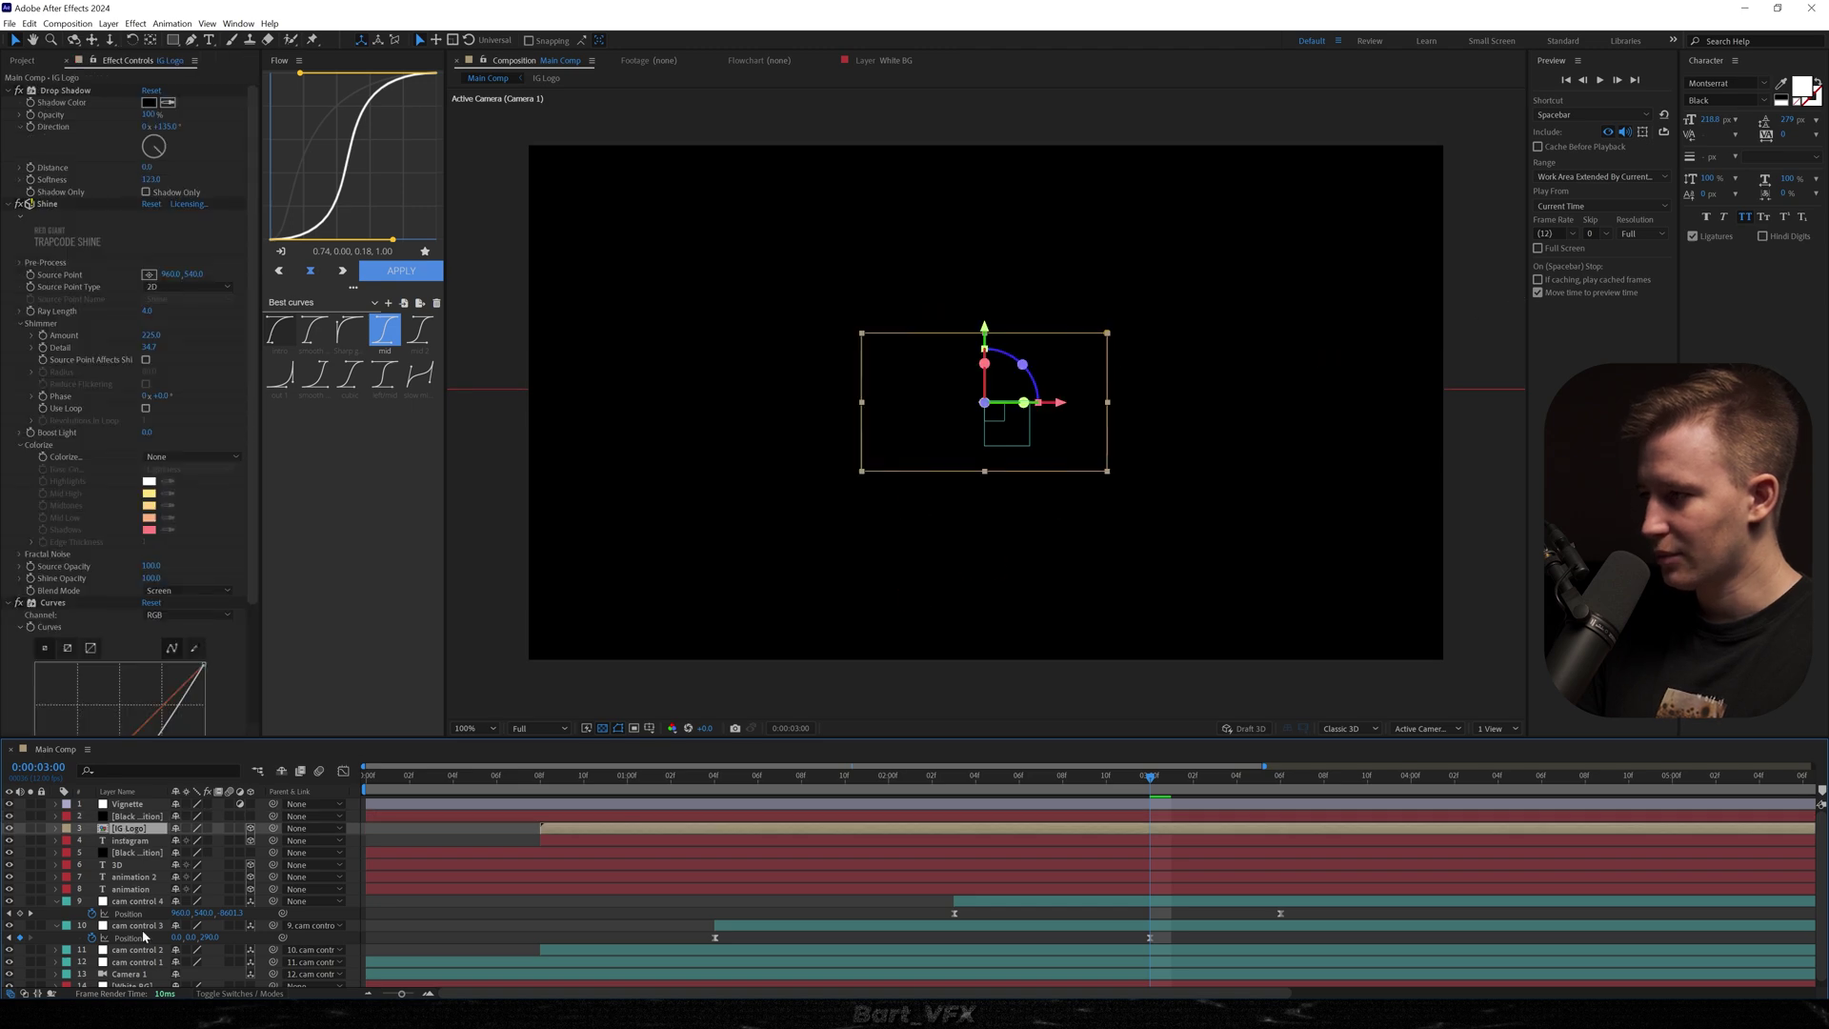
left_click(128, 890, "shift")
right_click(128, 889)
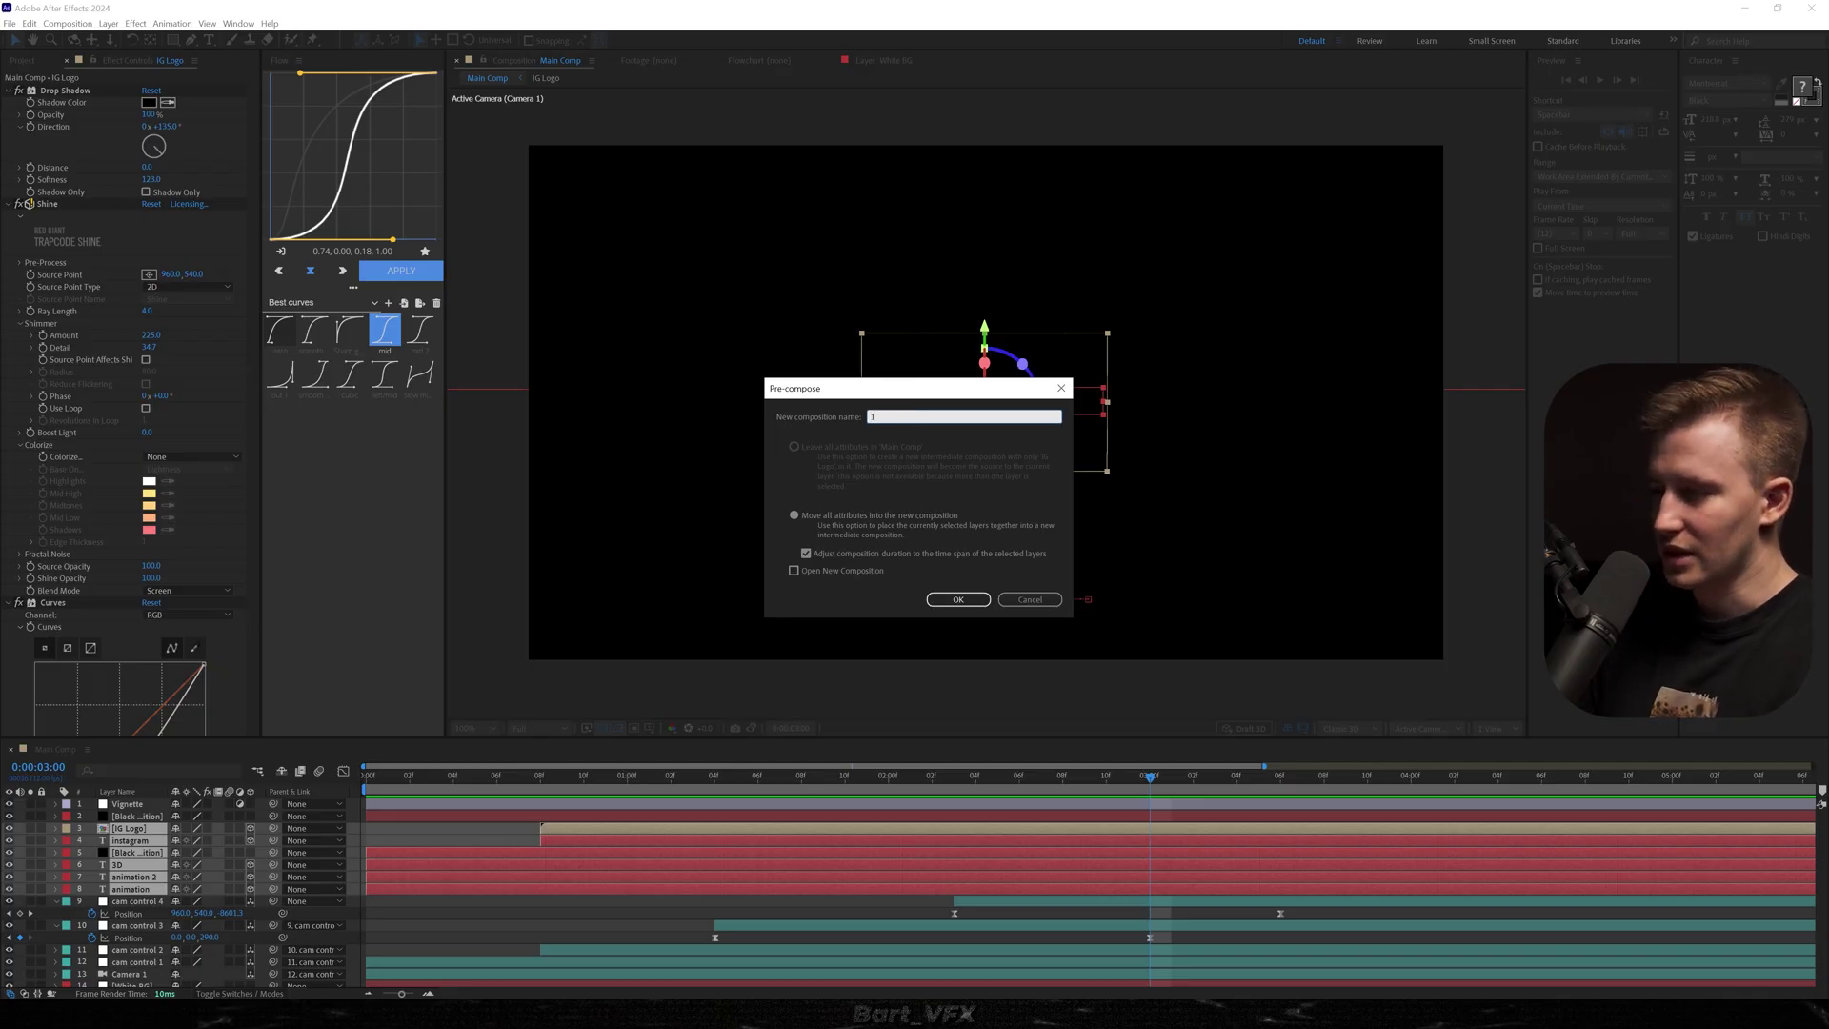
left_click(939, 598)
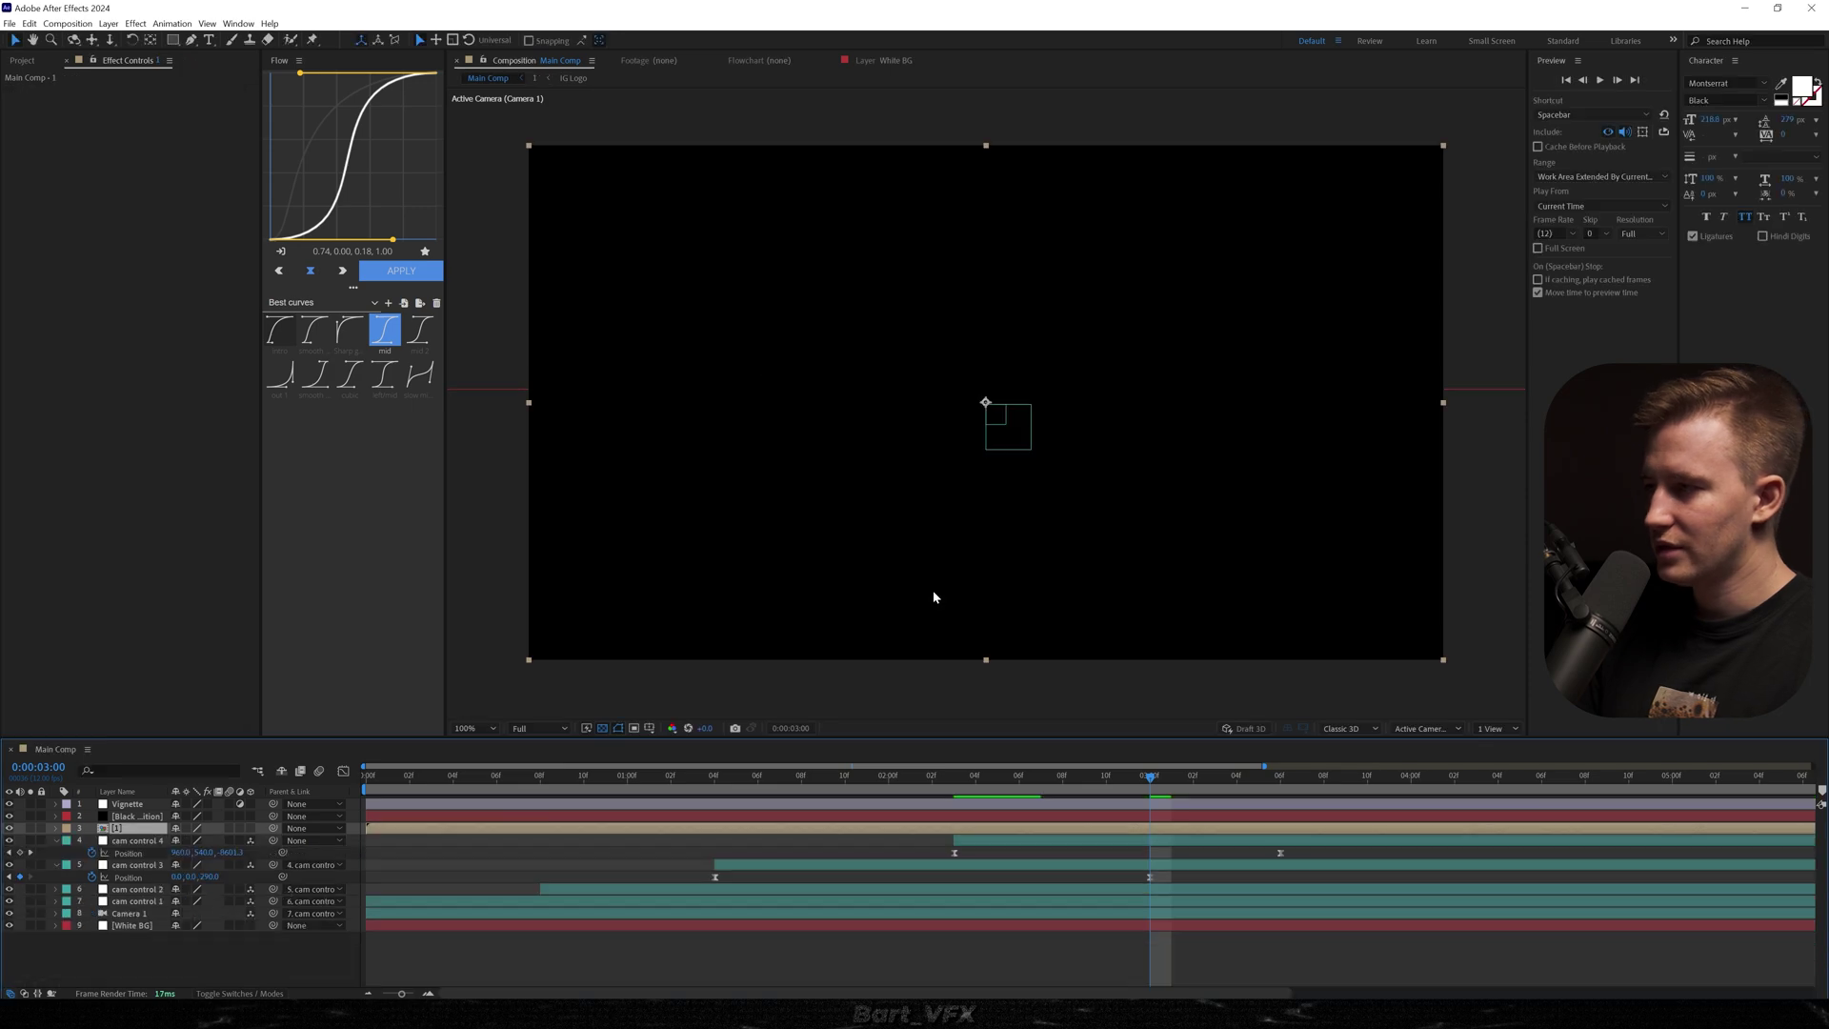
left_click(186, 829)
left_click_drag(917, 783, 784, 804)
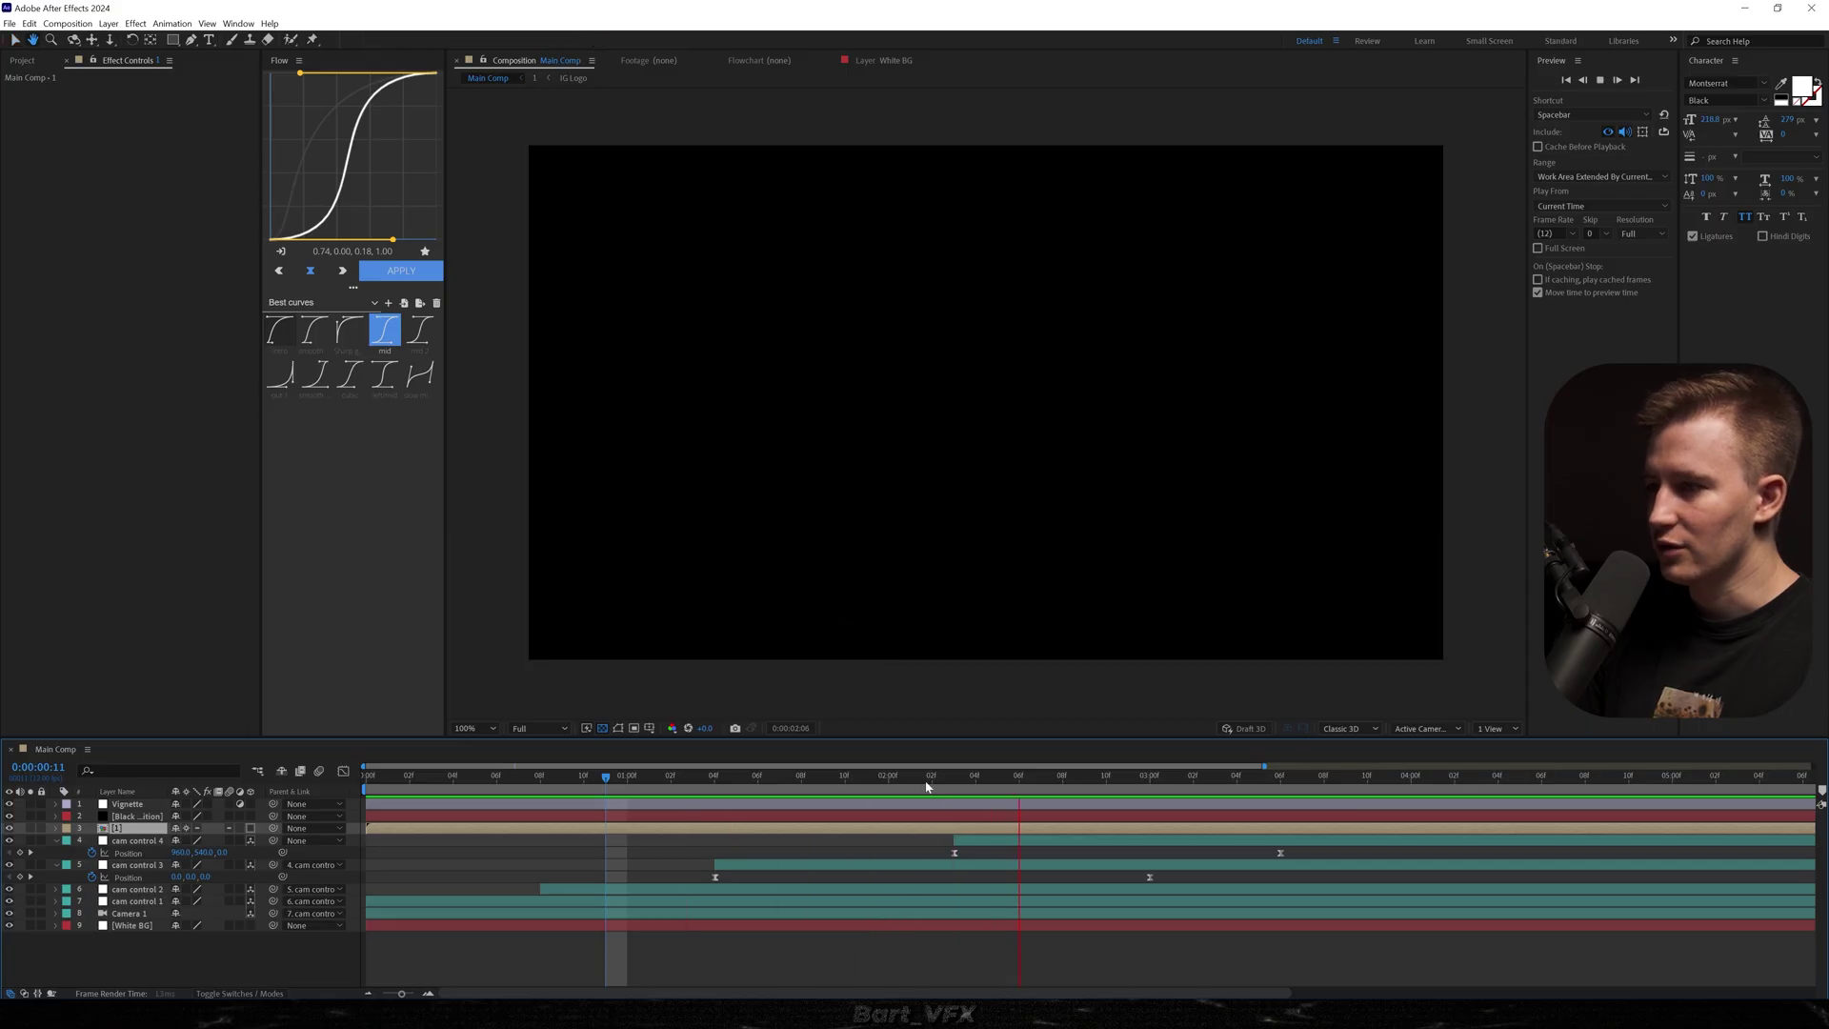
Step: Reveal the mask expansion keyframes of the upper Black Transition layer and shift the layer to start at 0:00:02:08
left_click(391, 819)
left_click_drag(413, 816, 944, 843)
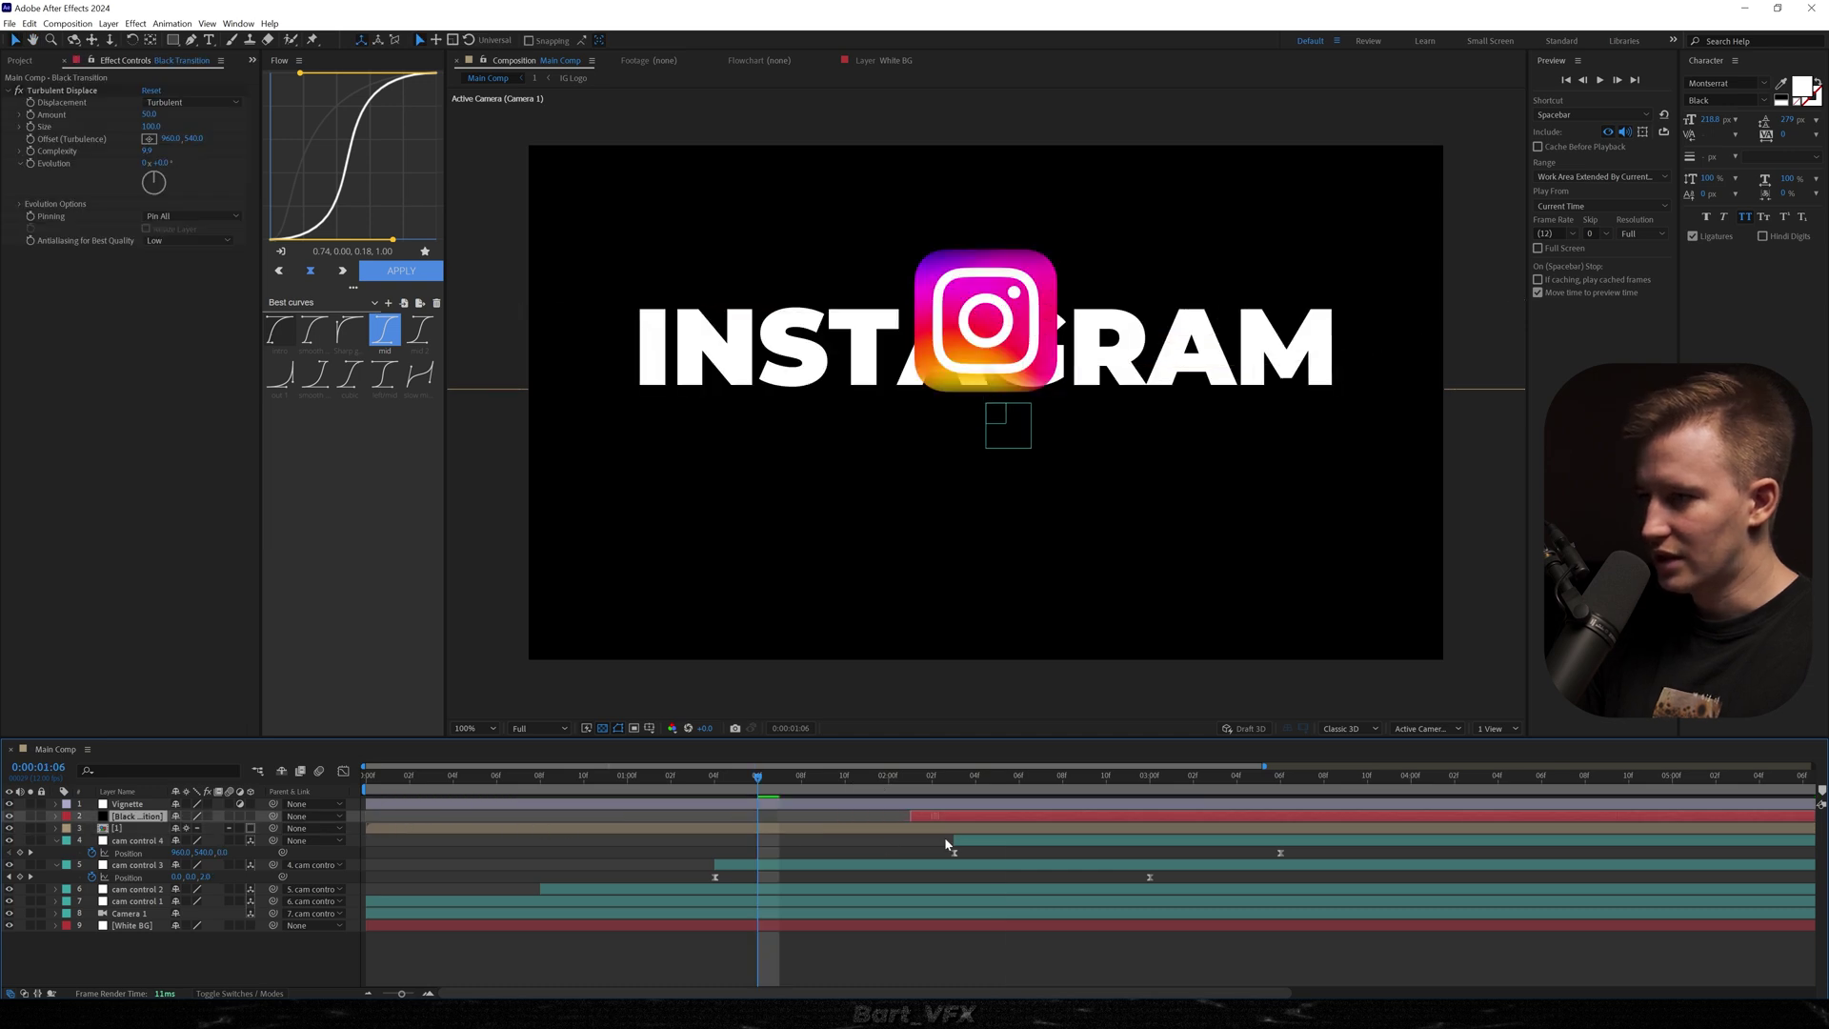
left_click_drag(944, 842, 812, 832)
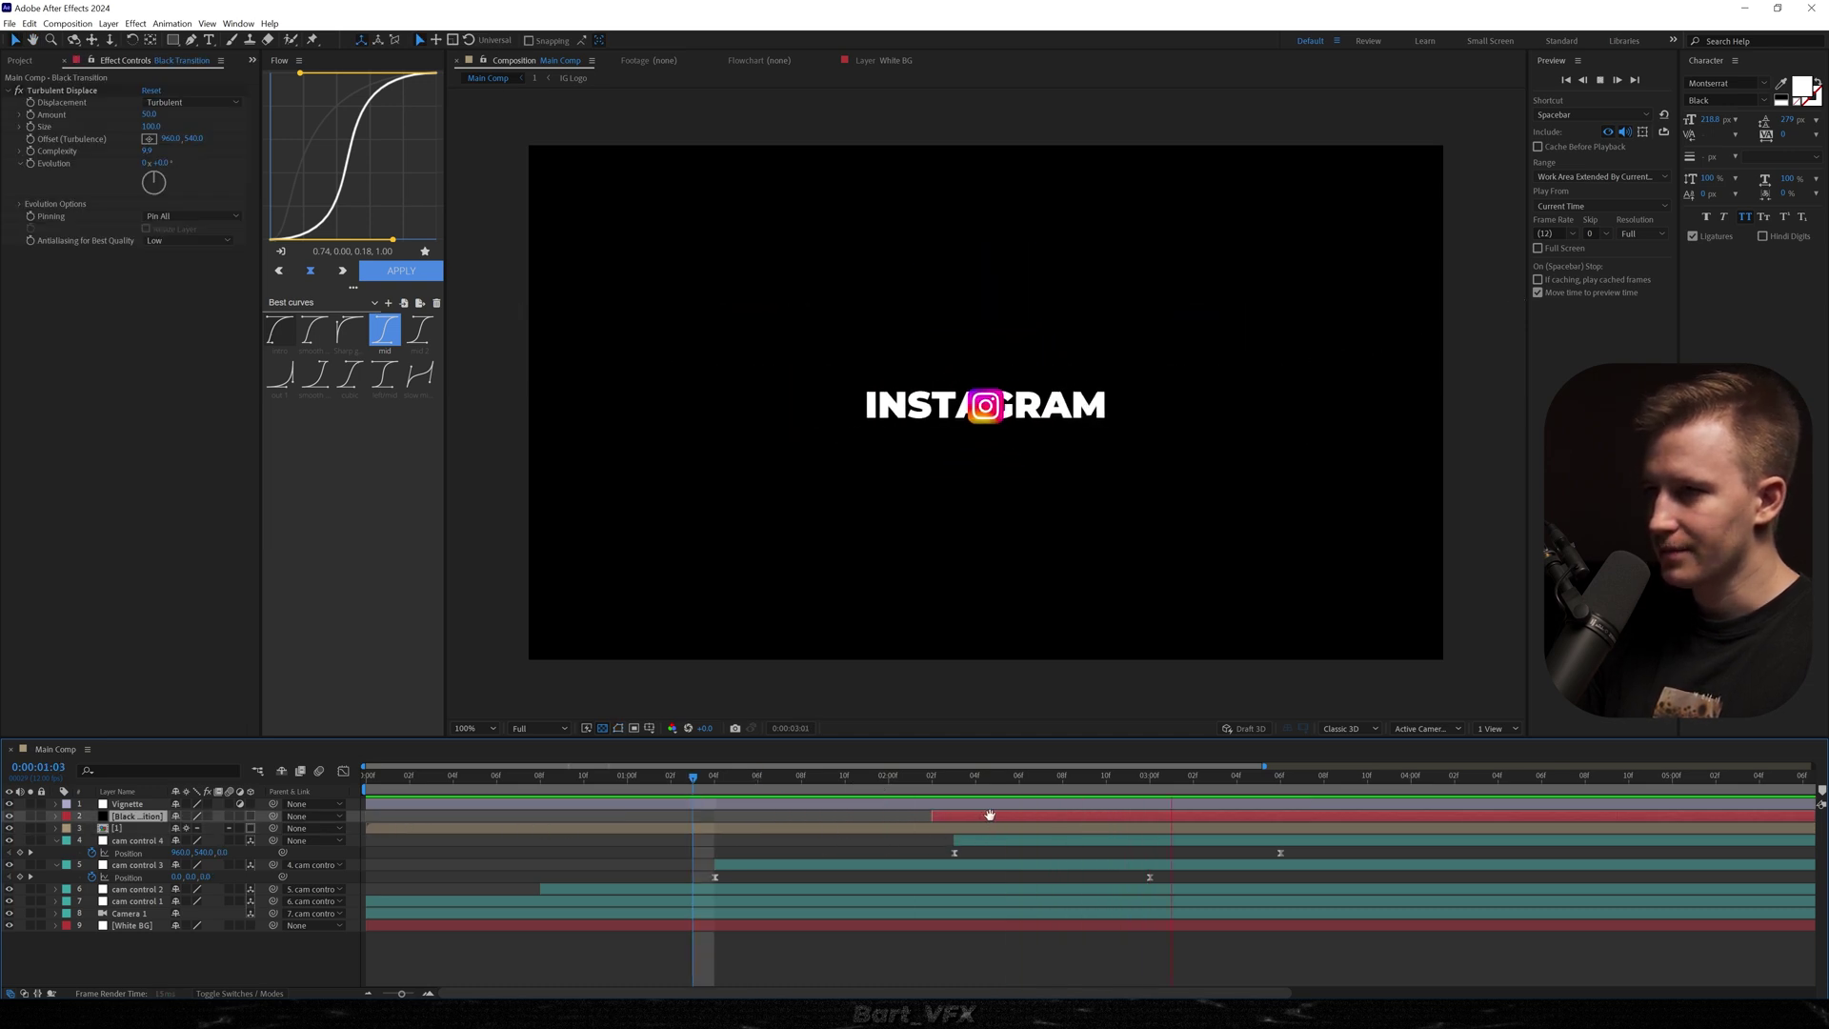
key("space")
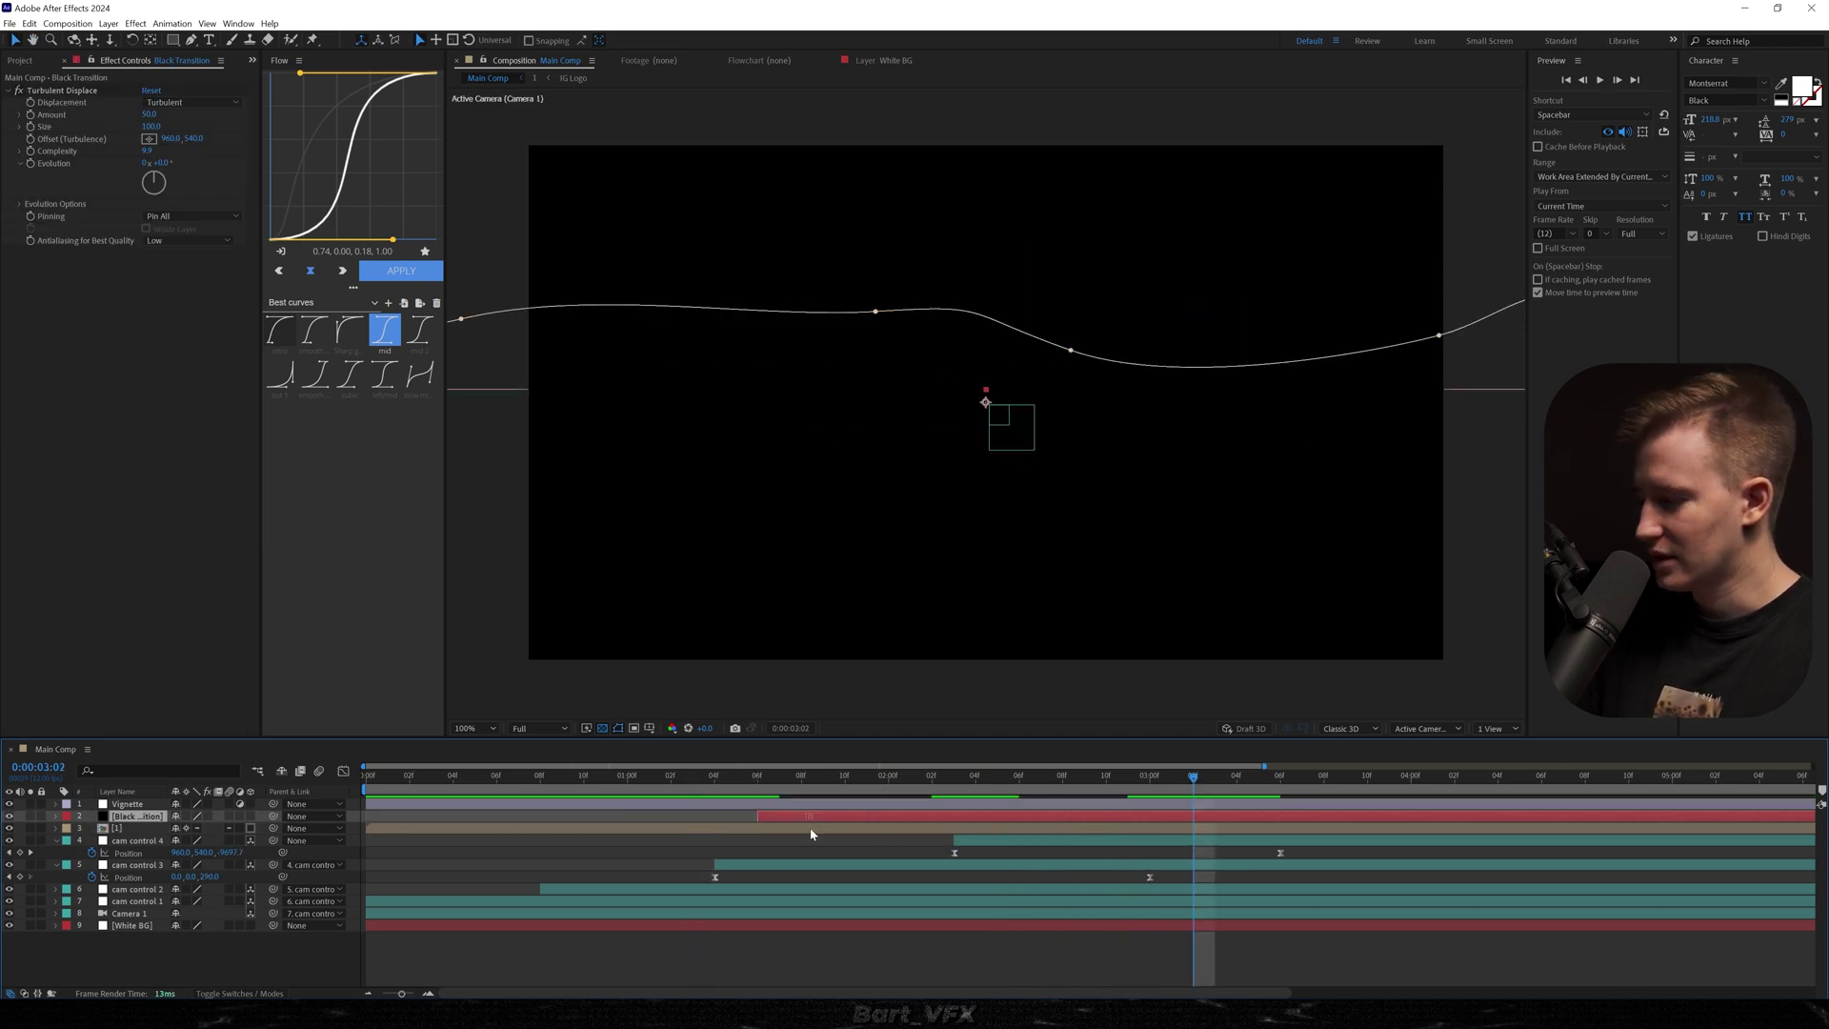
key("u")
key("j")
key("j")
key("j")
left_click_drag(1157, 833, 758, 843)
left_click_drag(825, 818, 1128, 831)
Step: Set the upper Black Transition layer as the track matte of pre-comp 1
left_click(990, 866)
left_click_drag(1046, 779, 1085, 778)
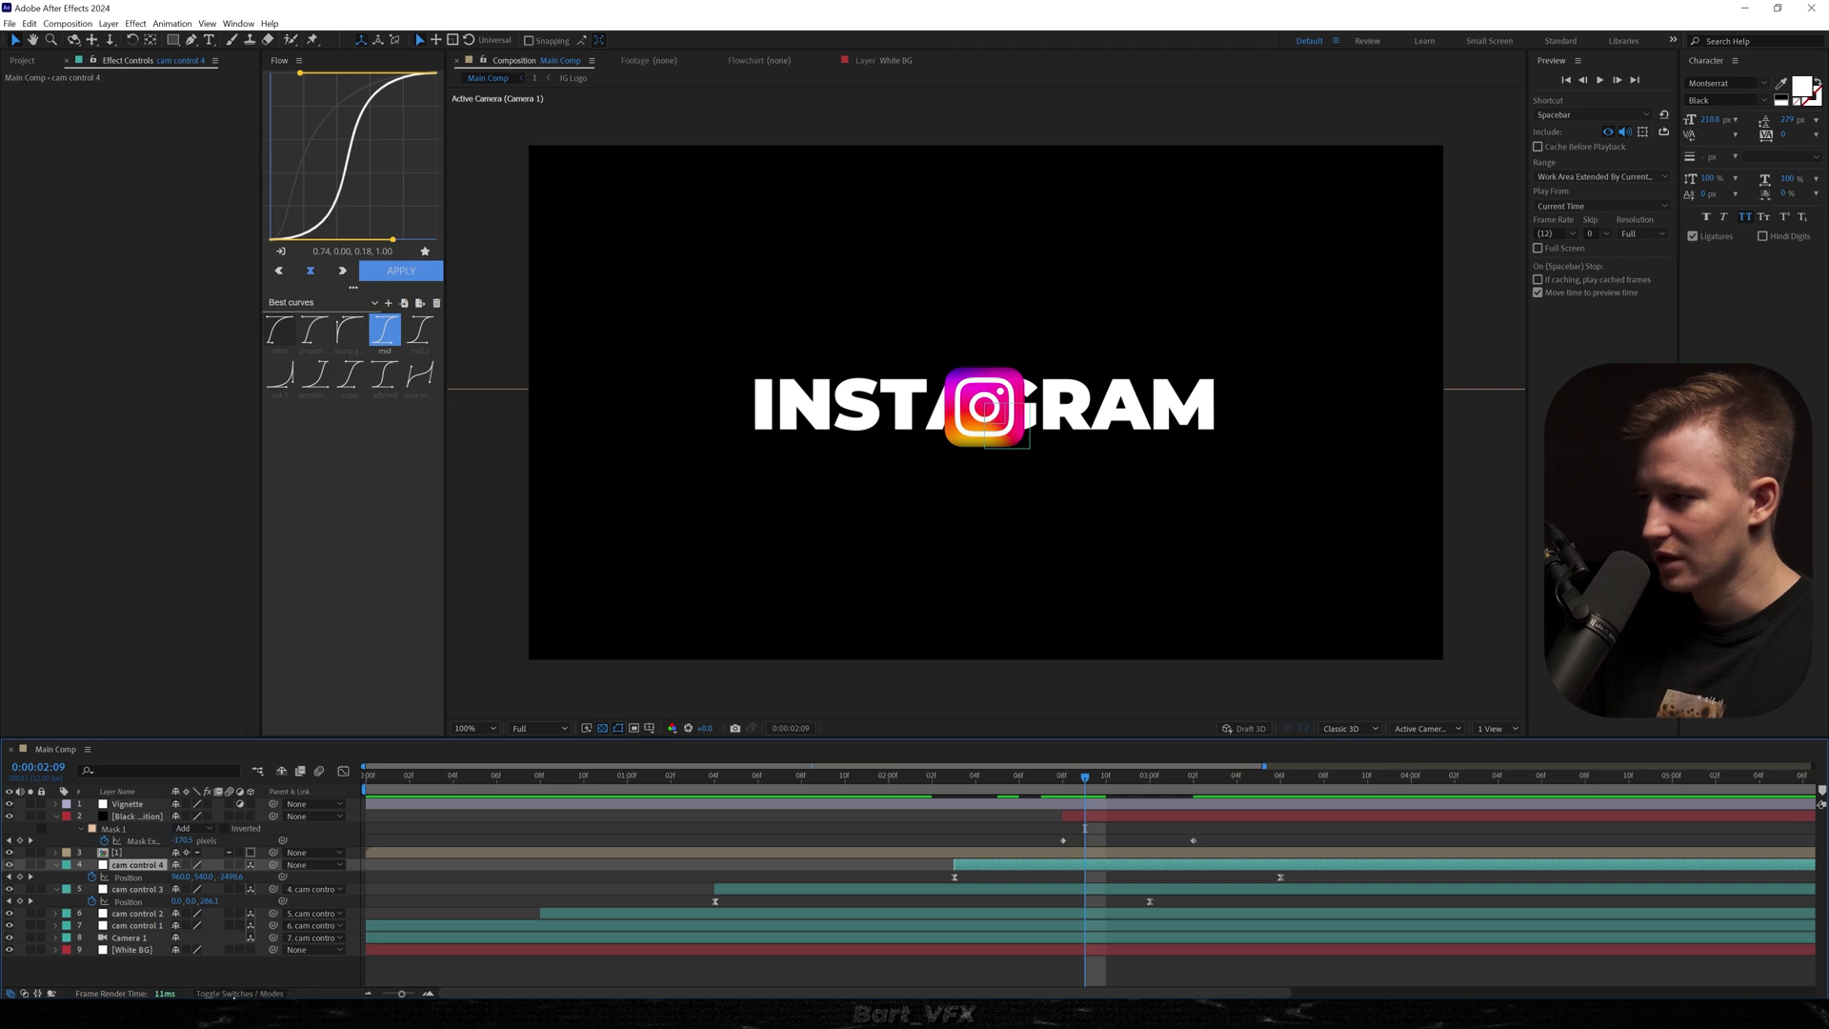
left_click(242, 994)
left_click(119, 853)
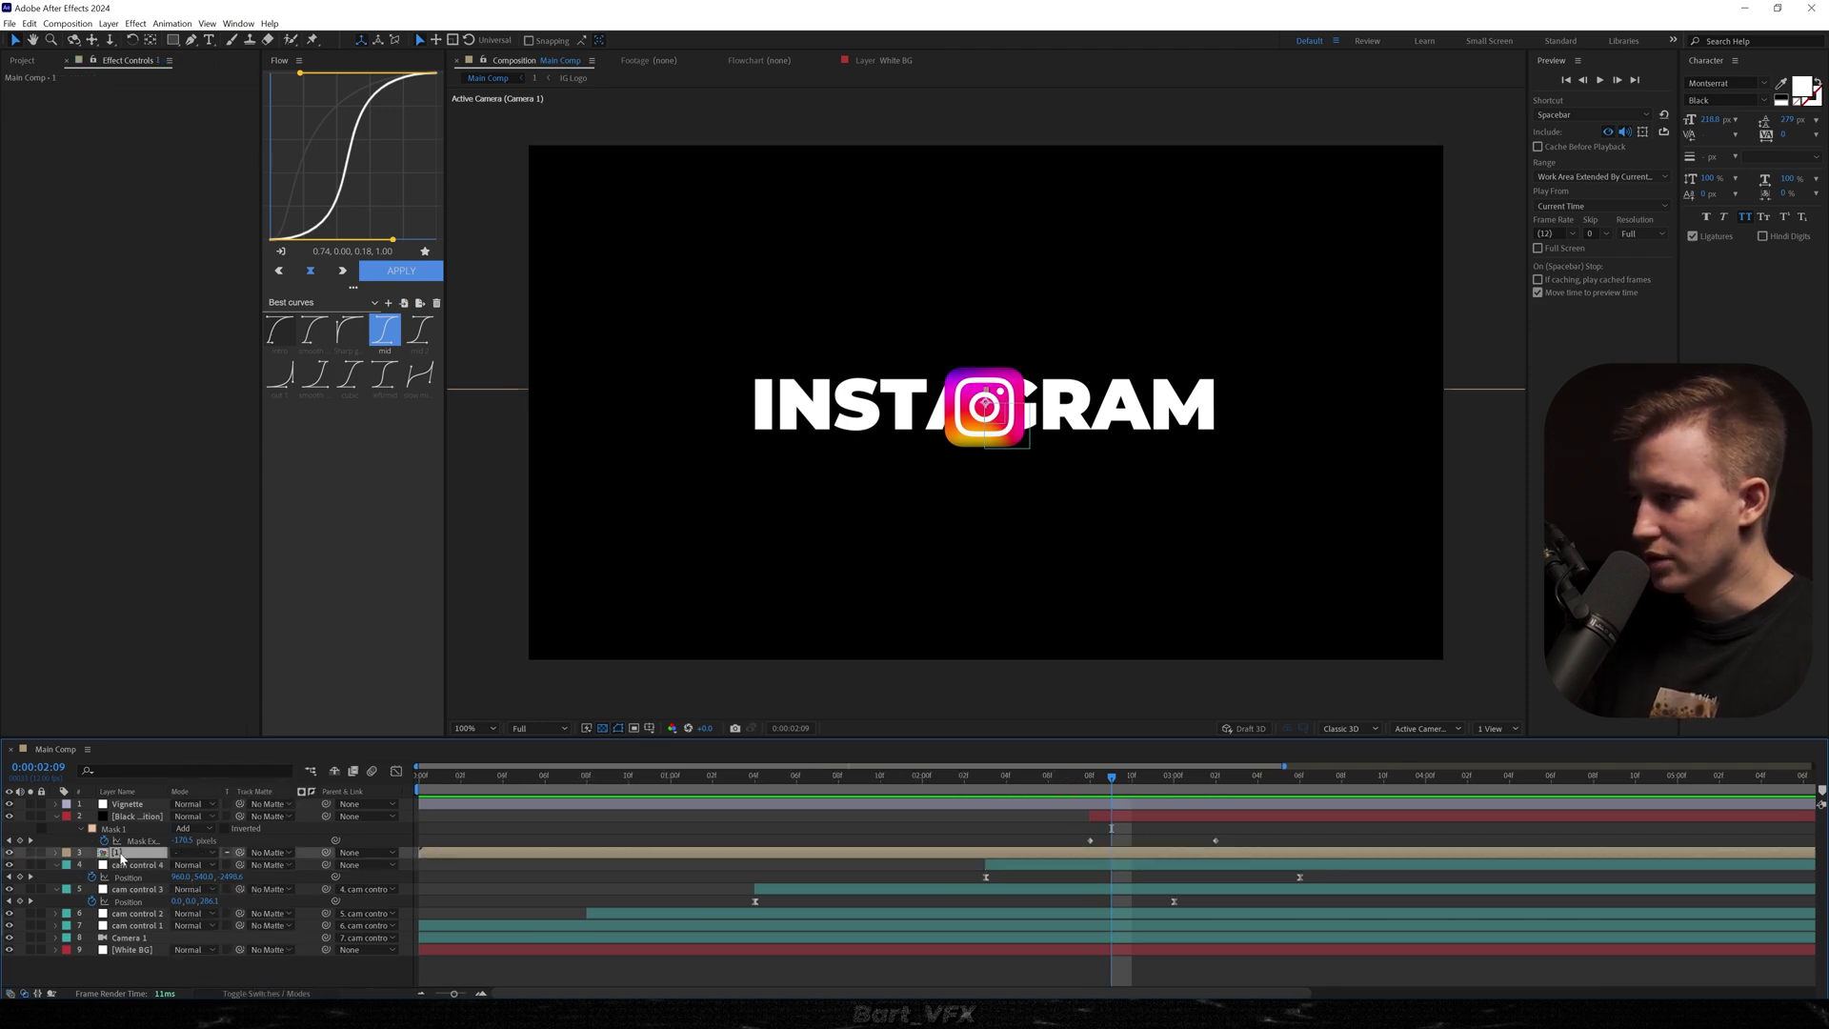
left_click(270, 853)
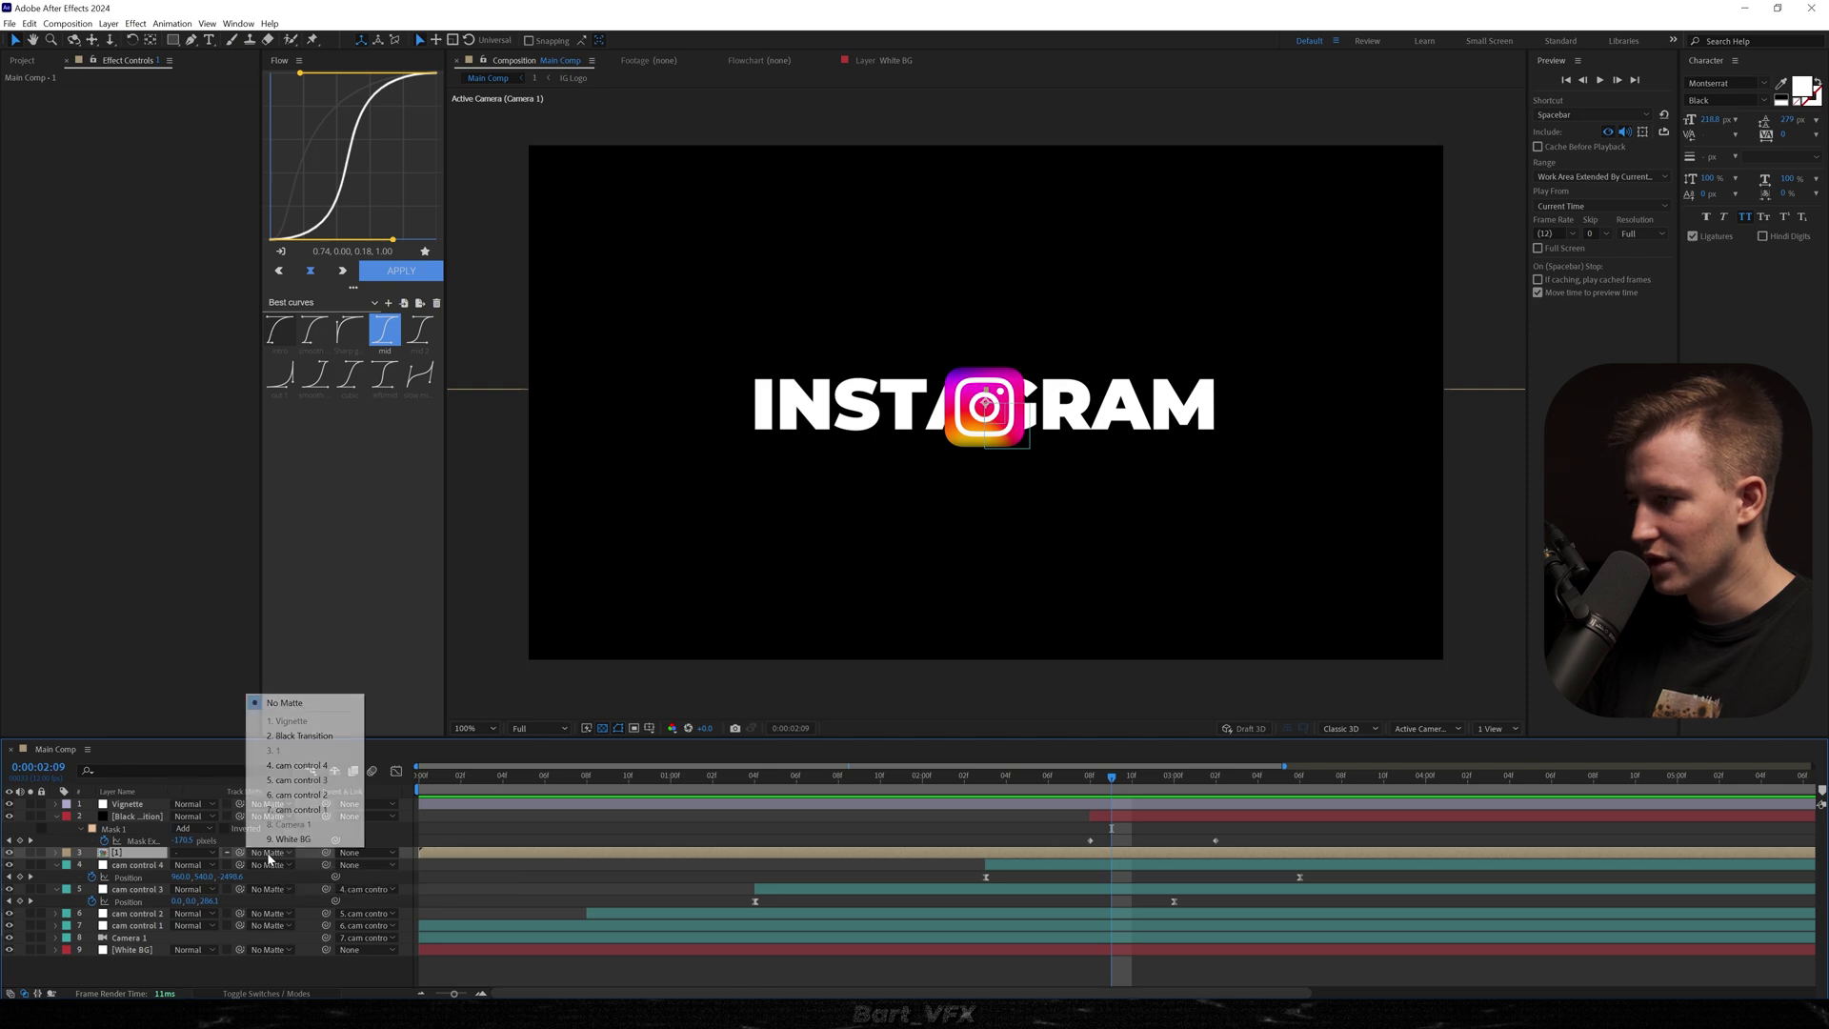
left_click(302, 737)
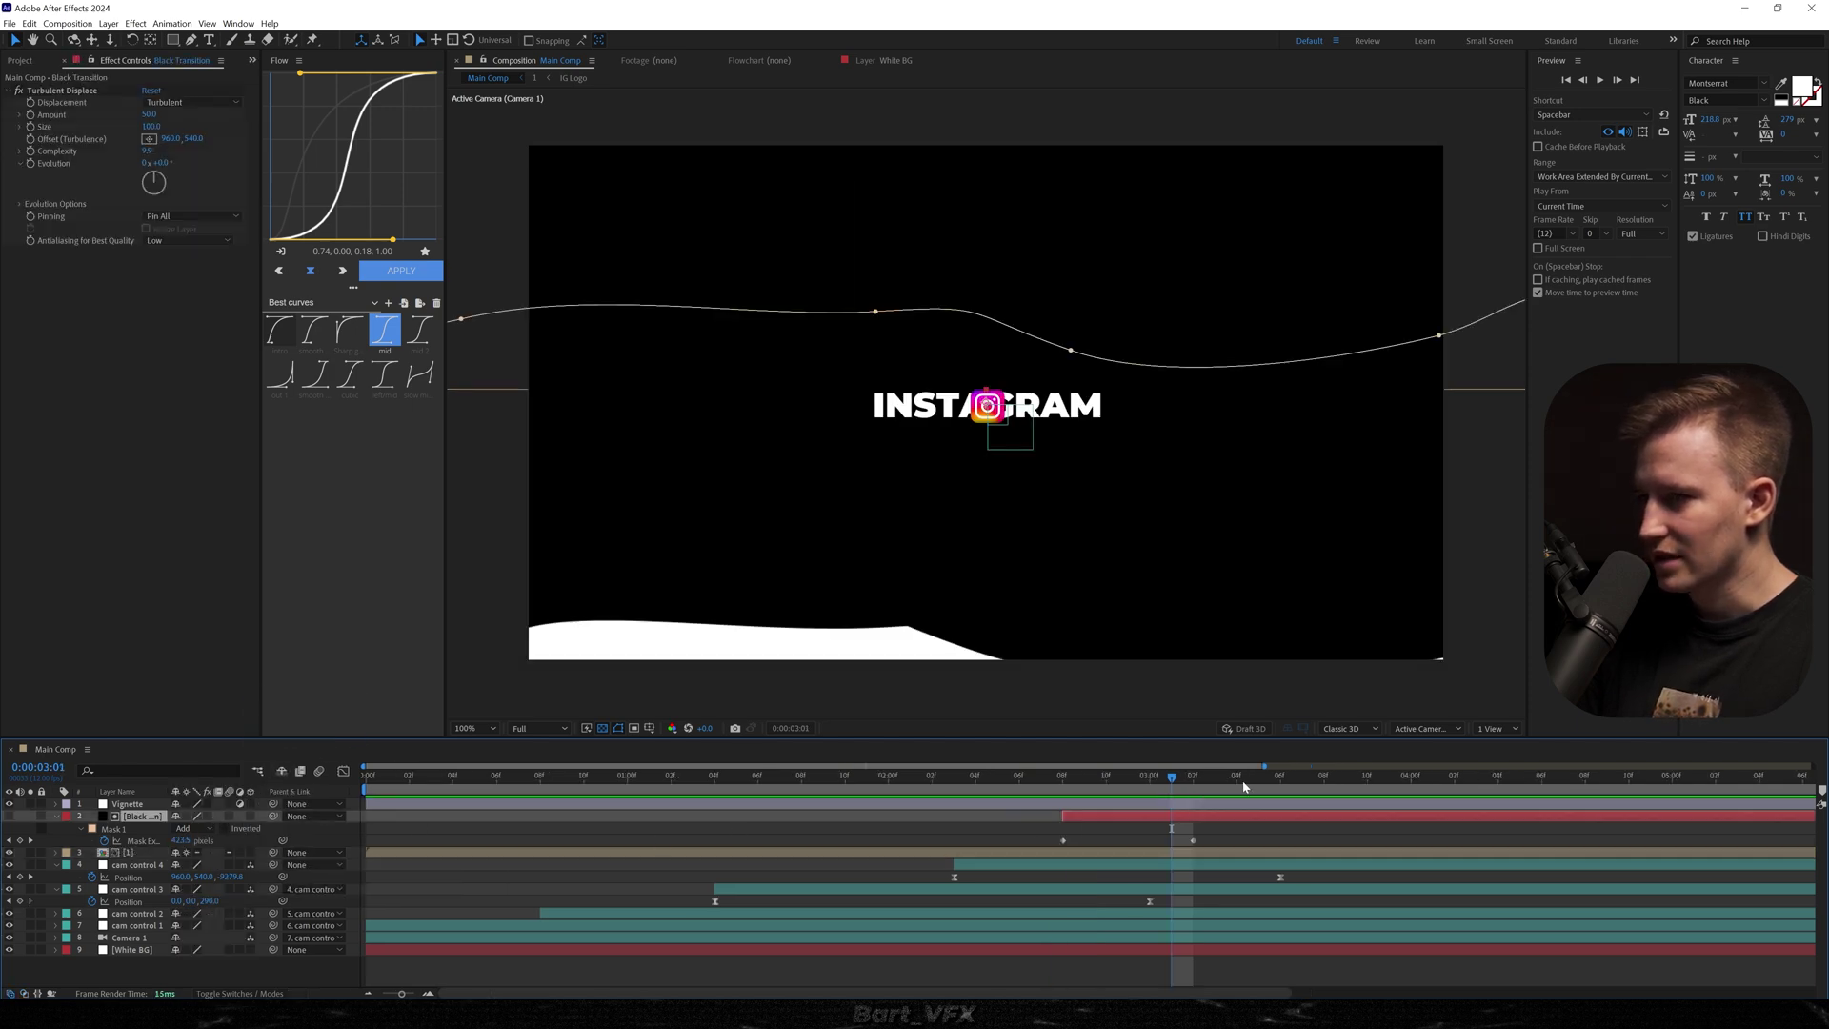
Step: Turn the Turbulent Displace effect back on for the Black Transition matte layer and preview the transition
key("Page_Up")
key("Page_Up")
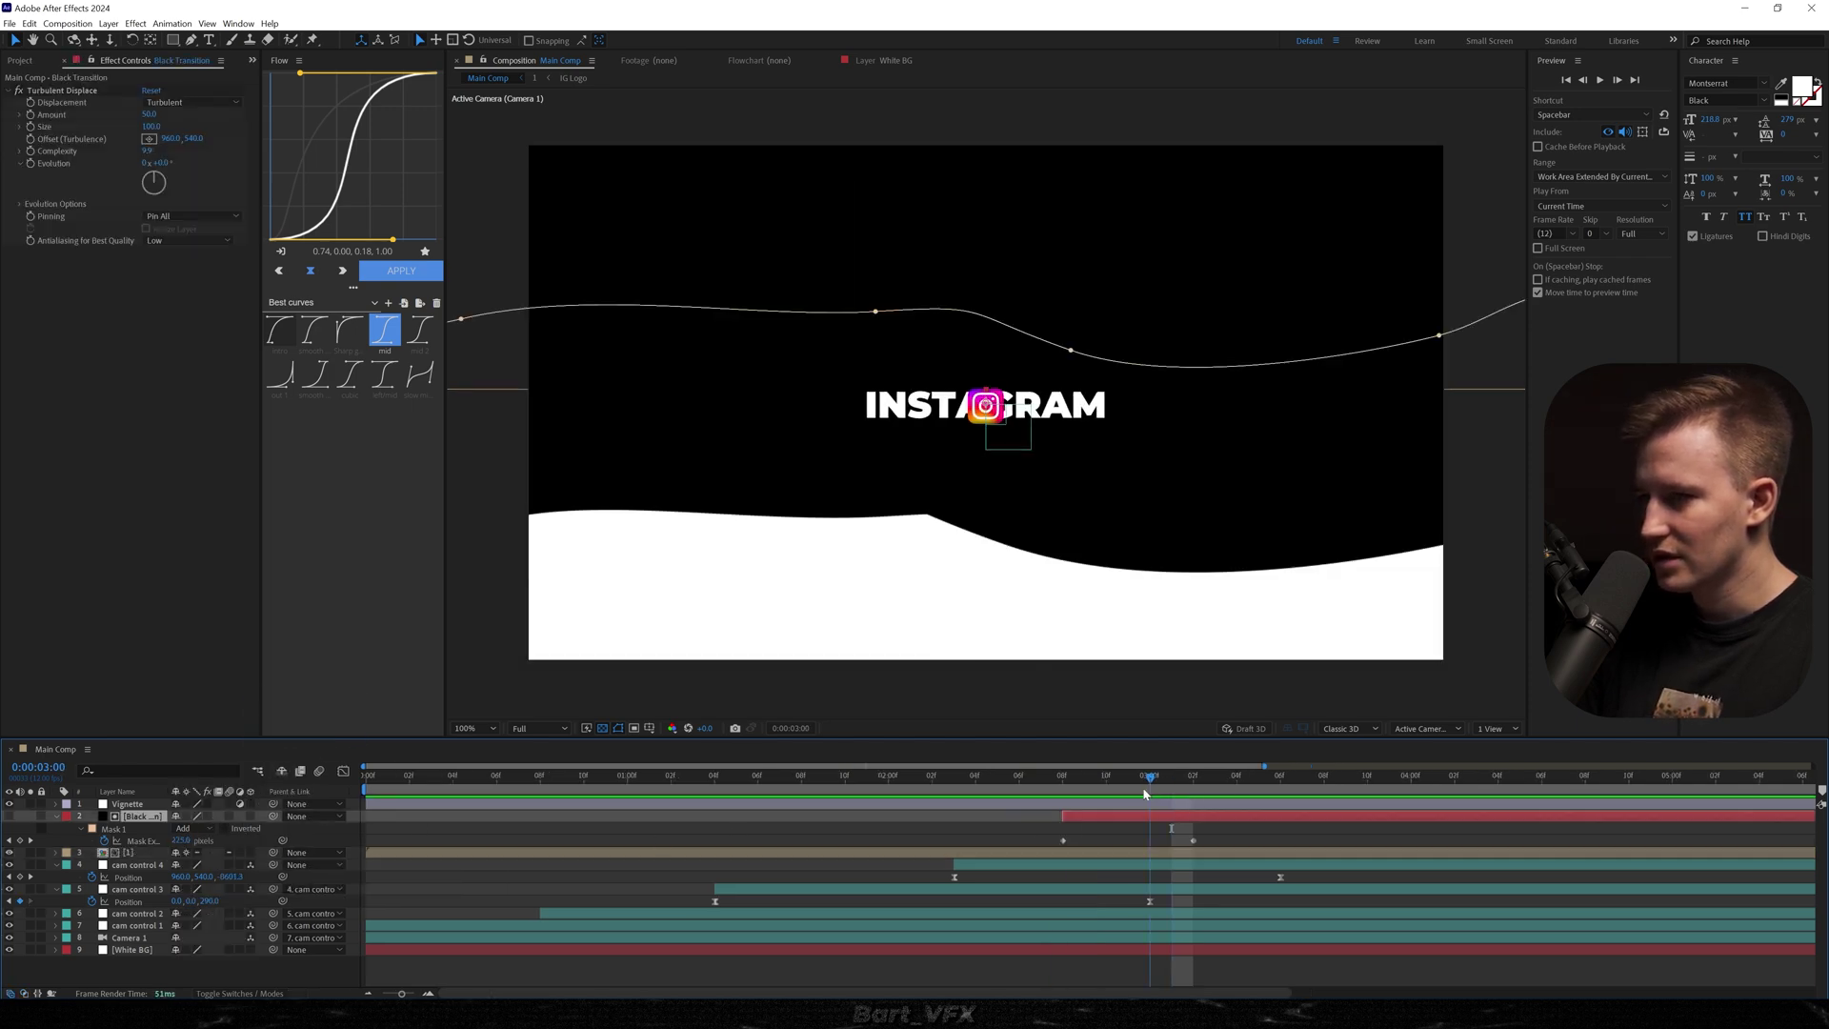
left_click(210, 818)
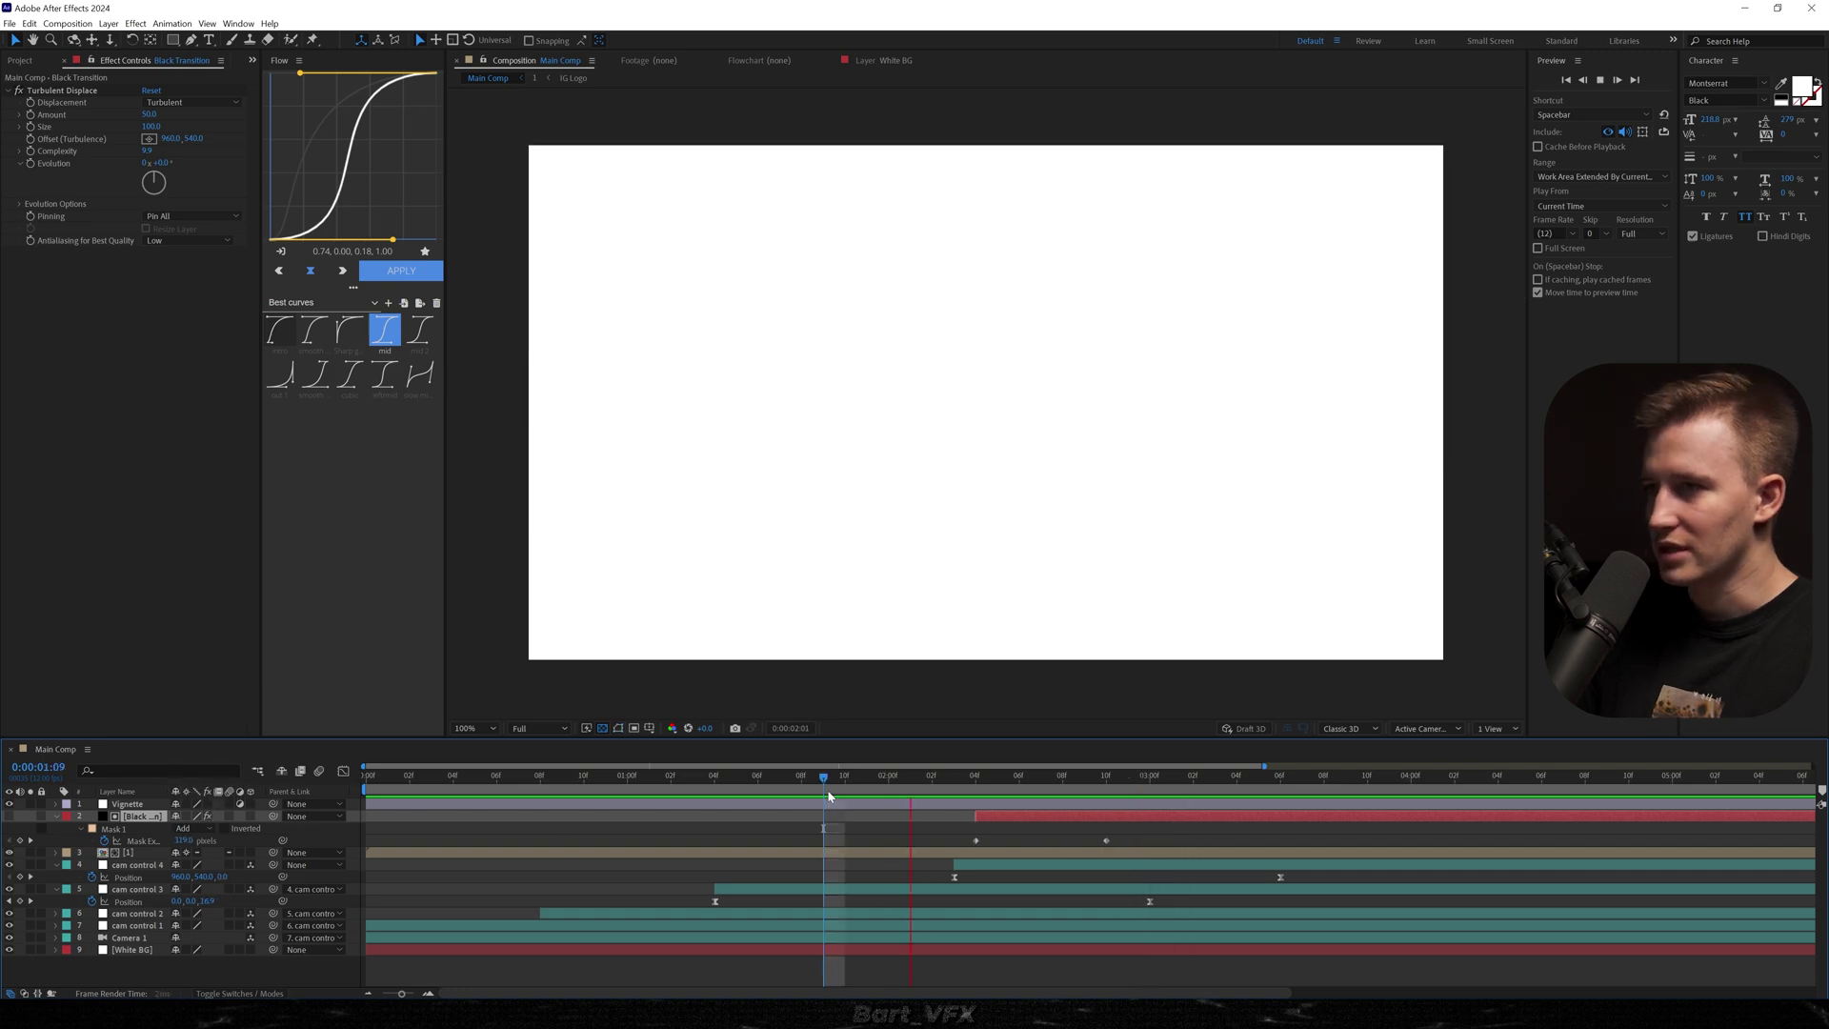
key("space")
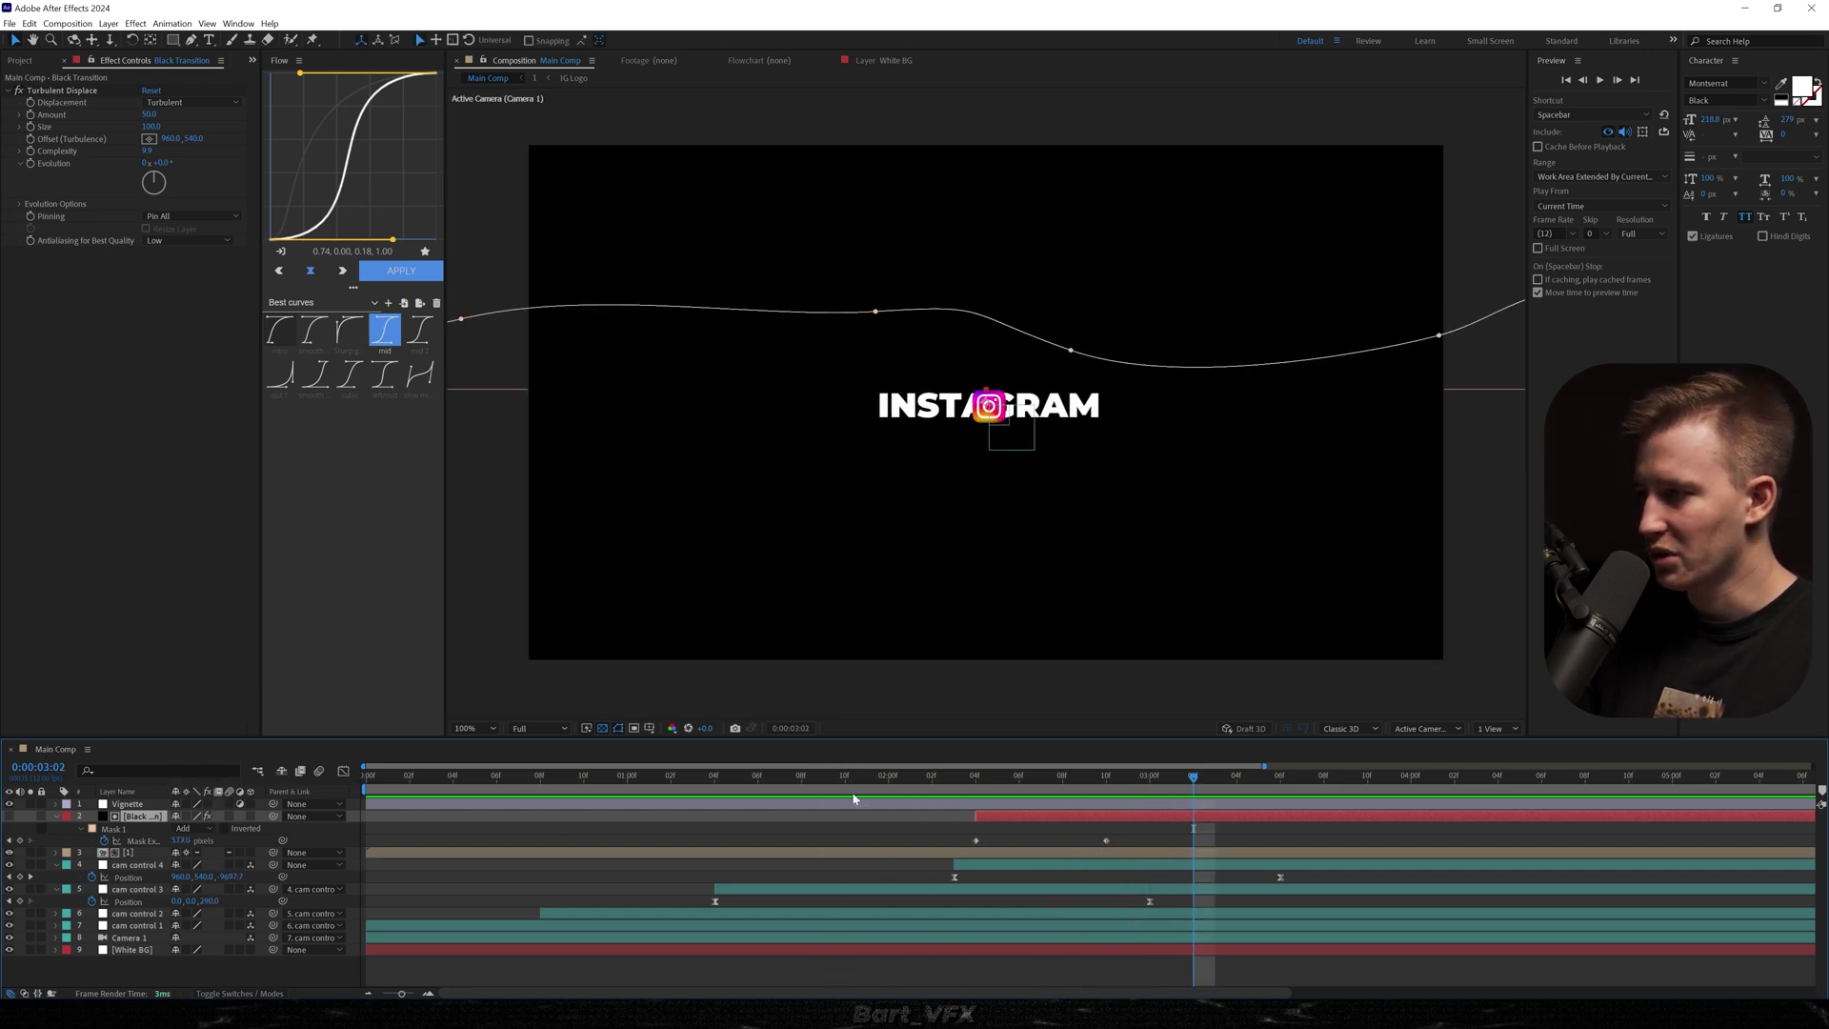
Step: Invert the track matte of pre-comp 1 and preview the transition to the white background
left_click(128, 855)
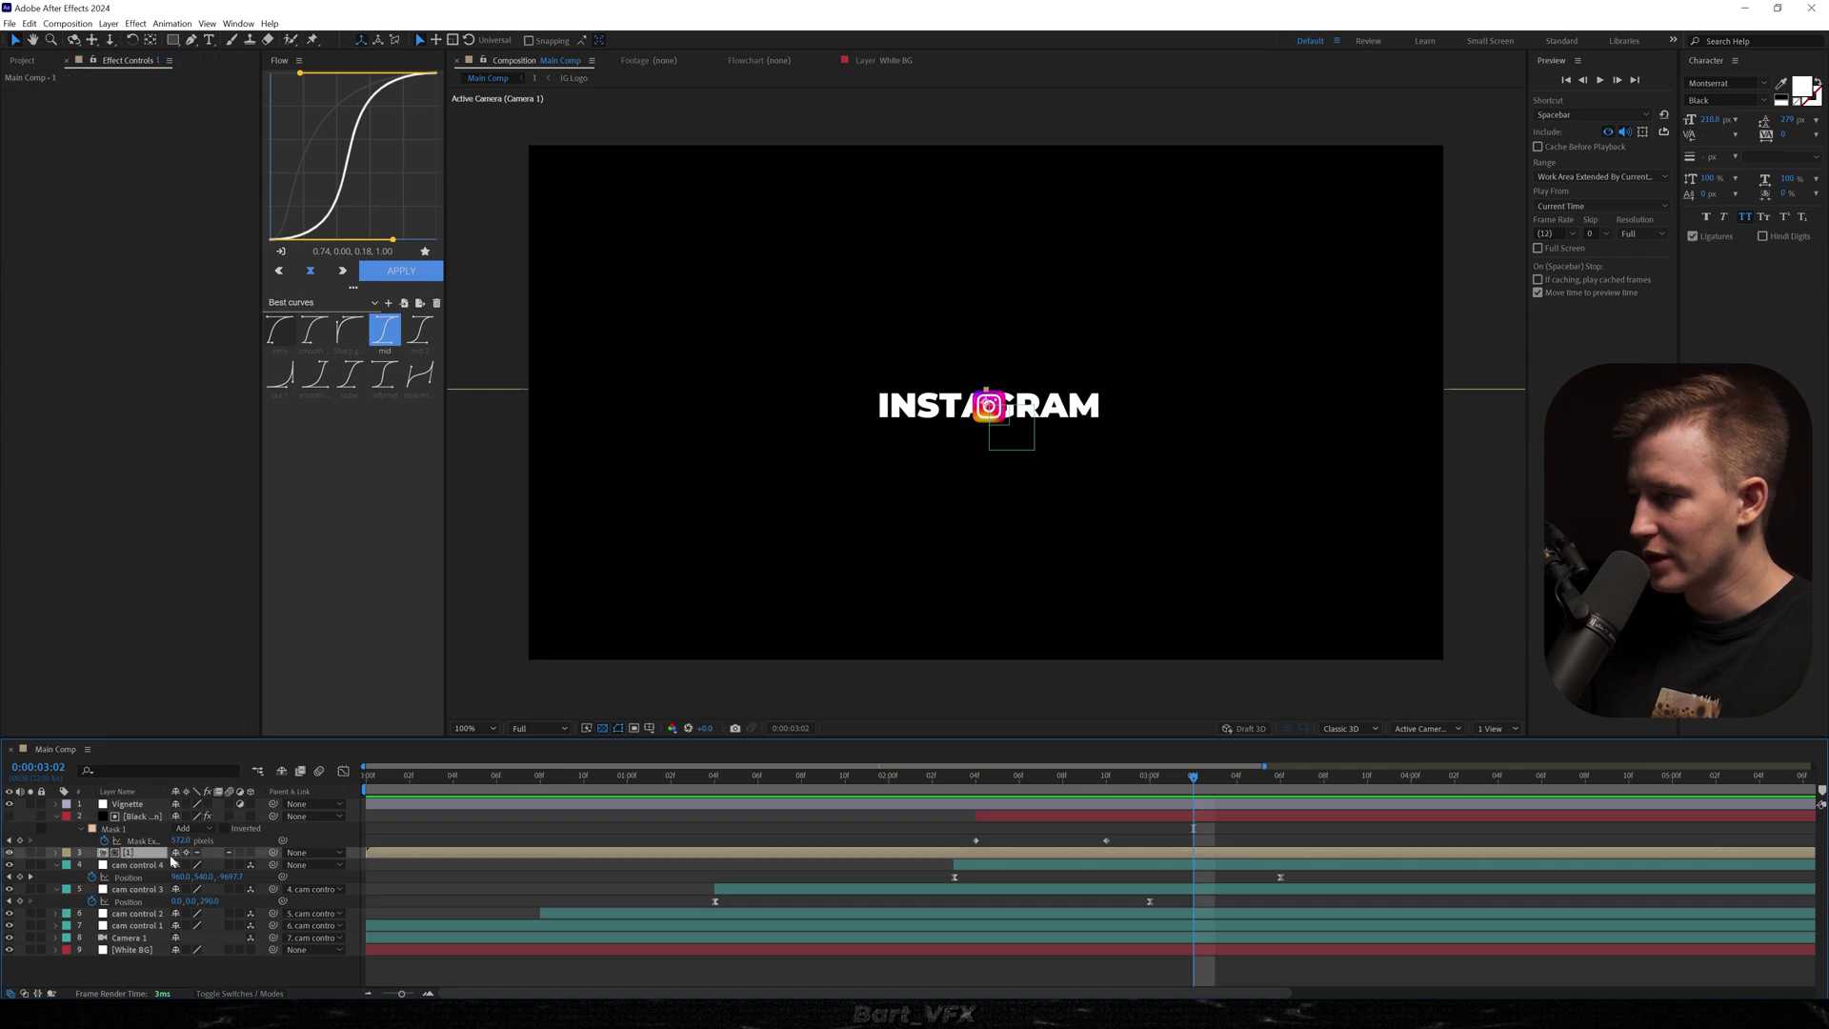
key("F4")
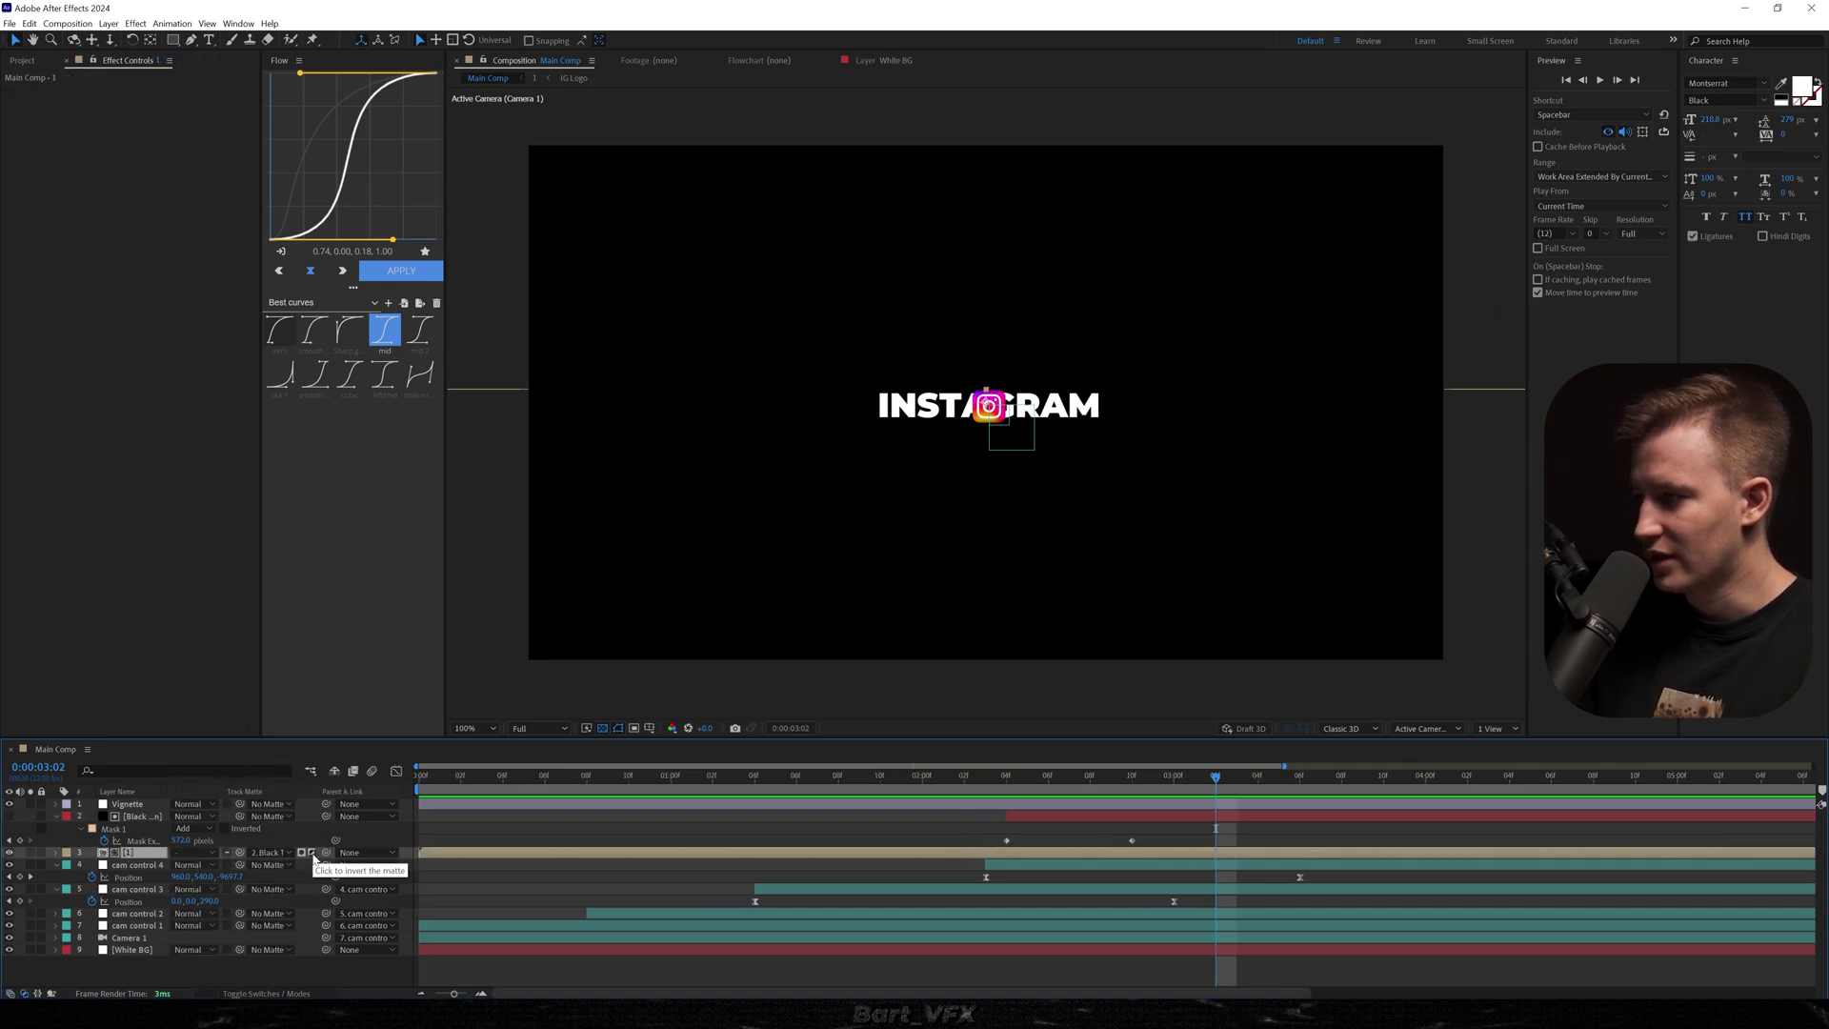
left_click(313, 855)
left_click(861, 777)
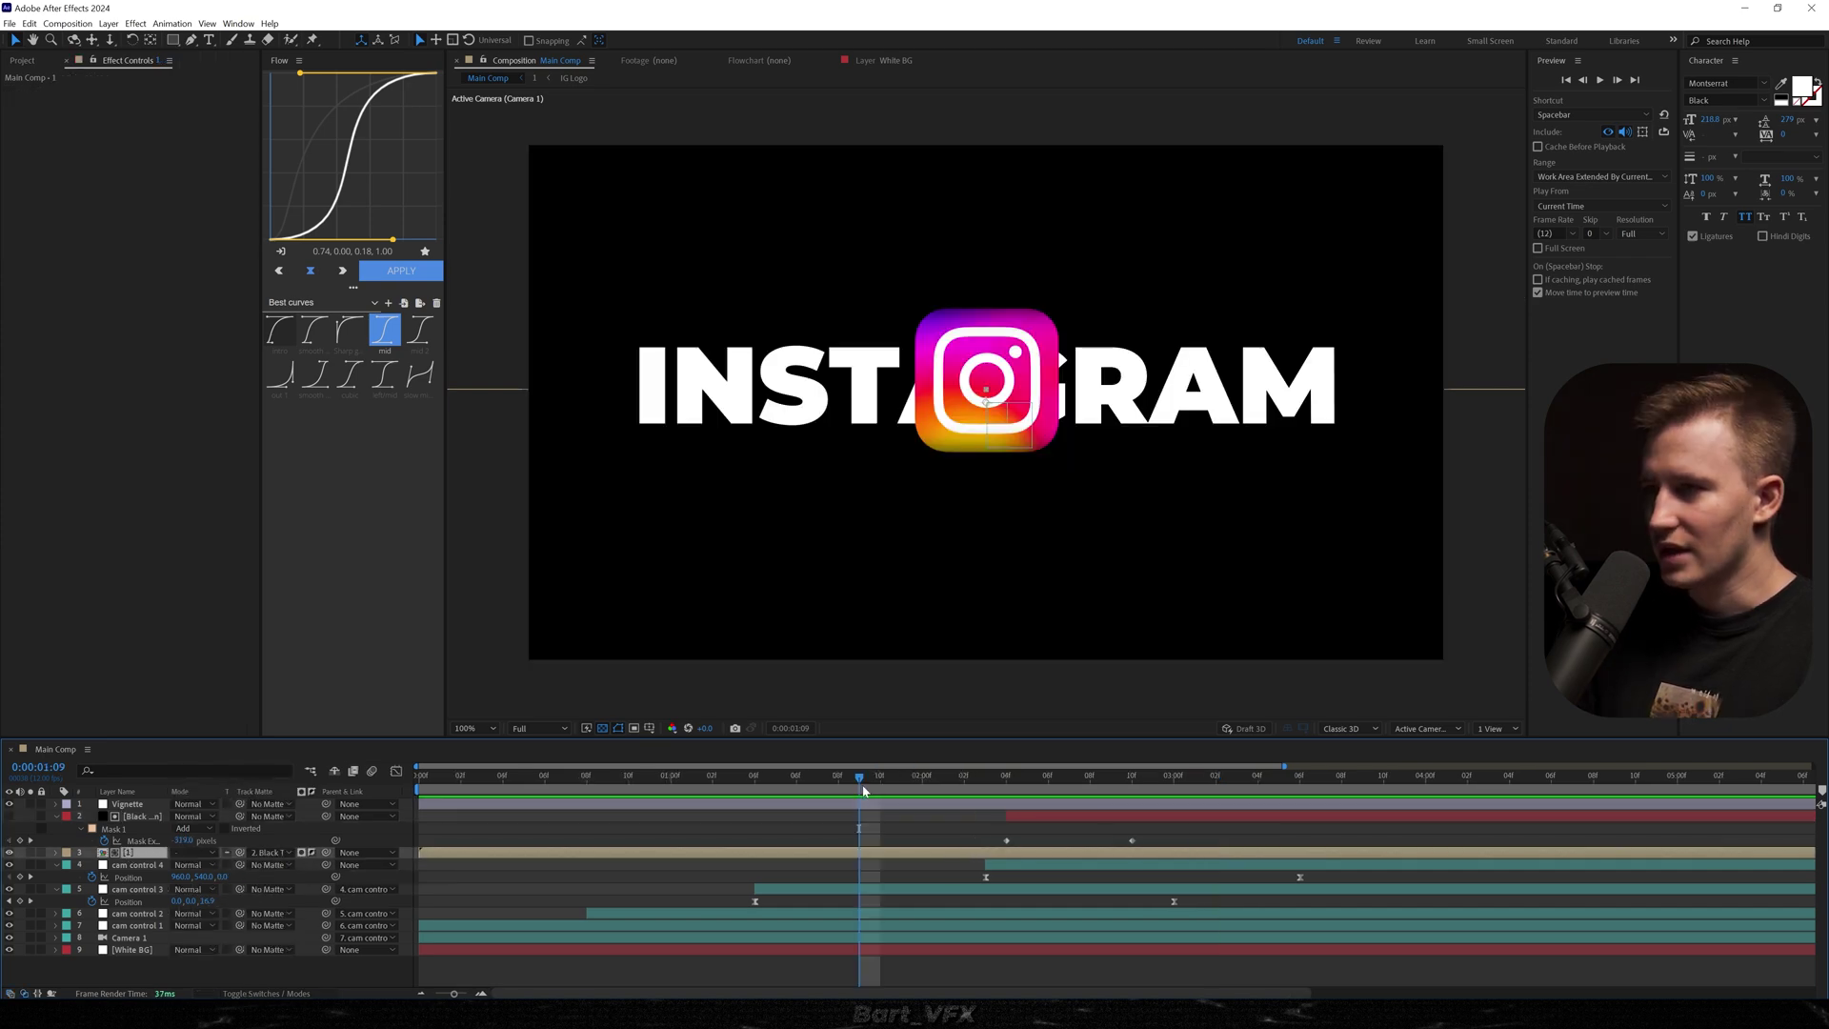
key("space")
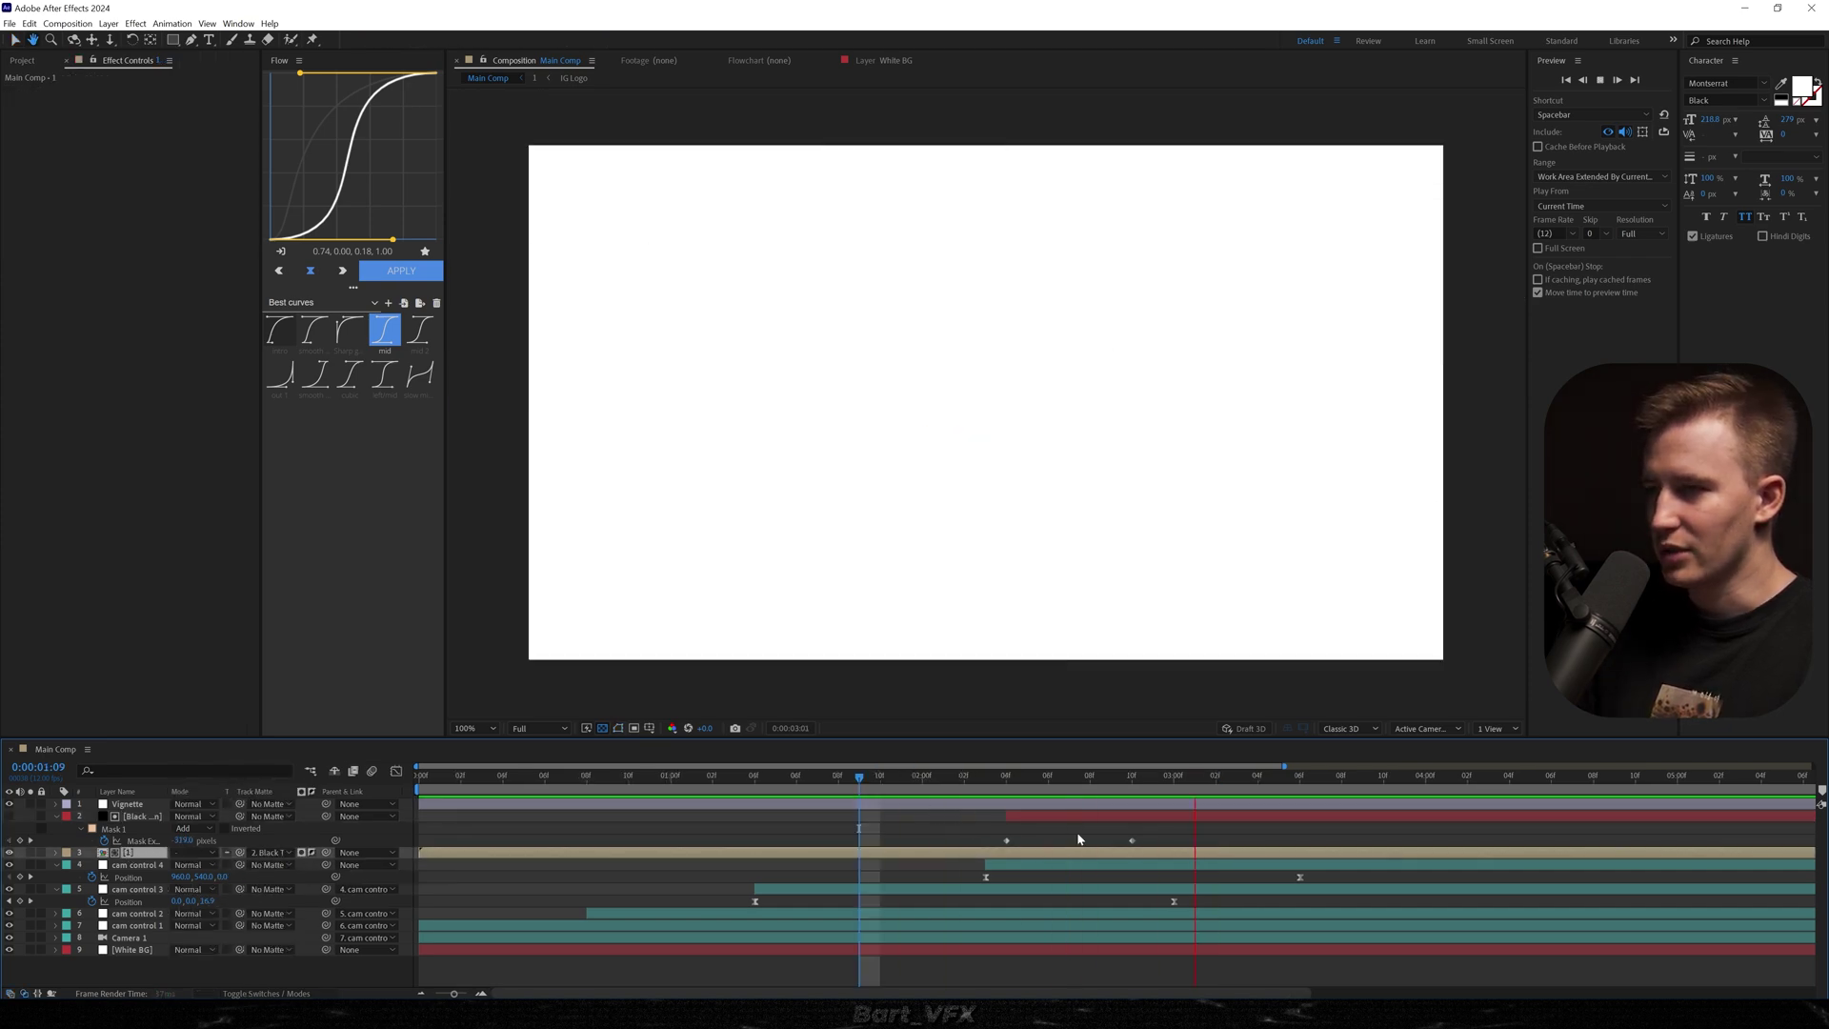
key("space")
Step: Shift the Black Transition matte layer to start at 0:00:02:07 and preview the transition timing
left_click_drag(1053, 817, 1126, 812)
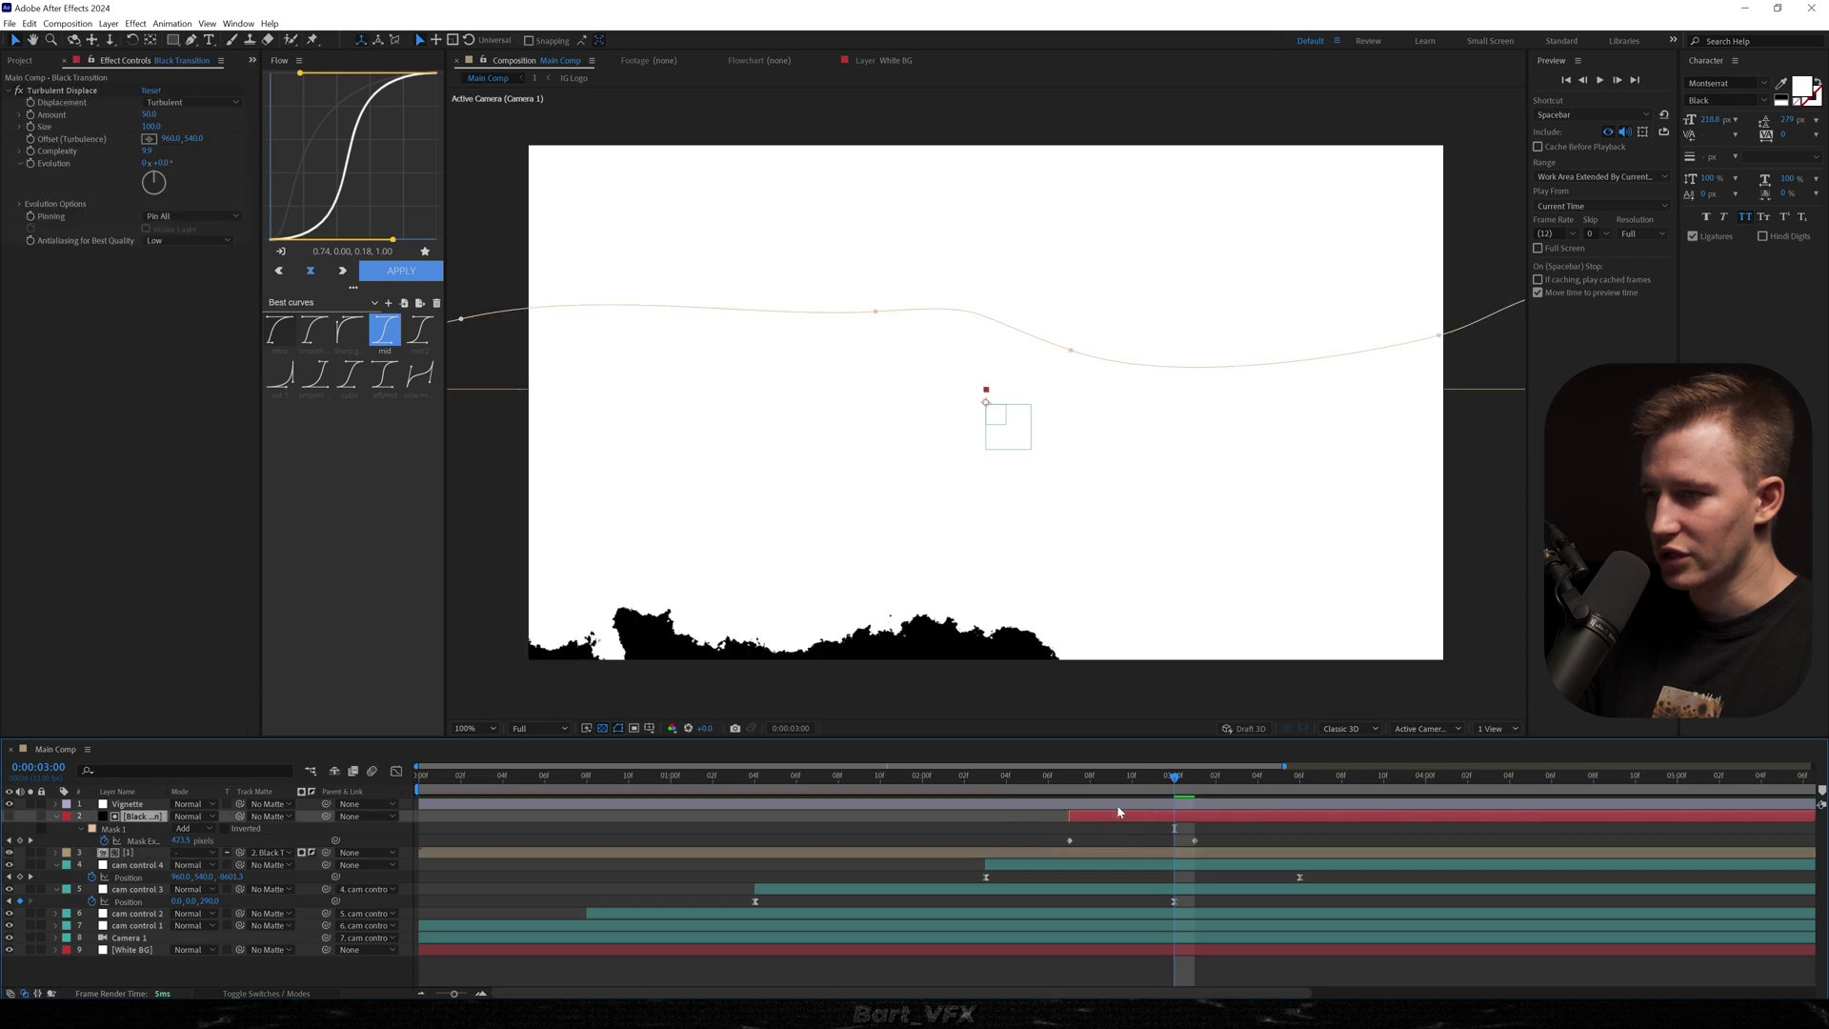
key("space")
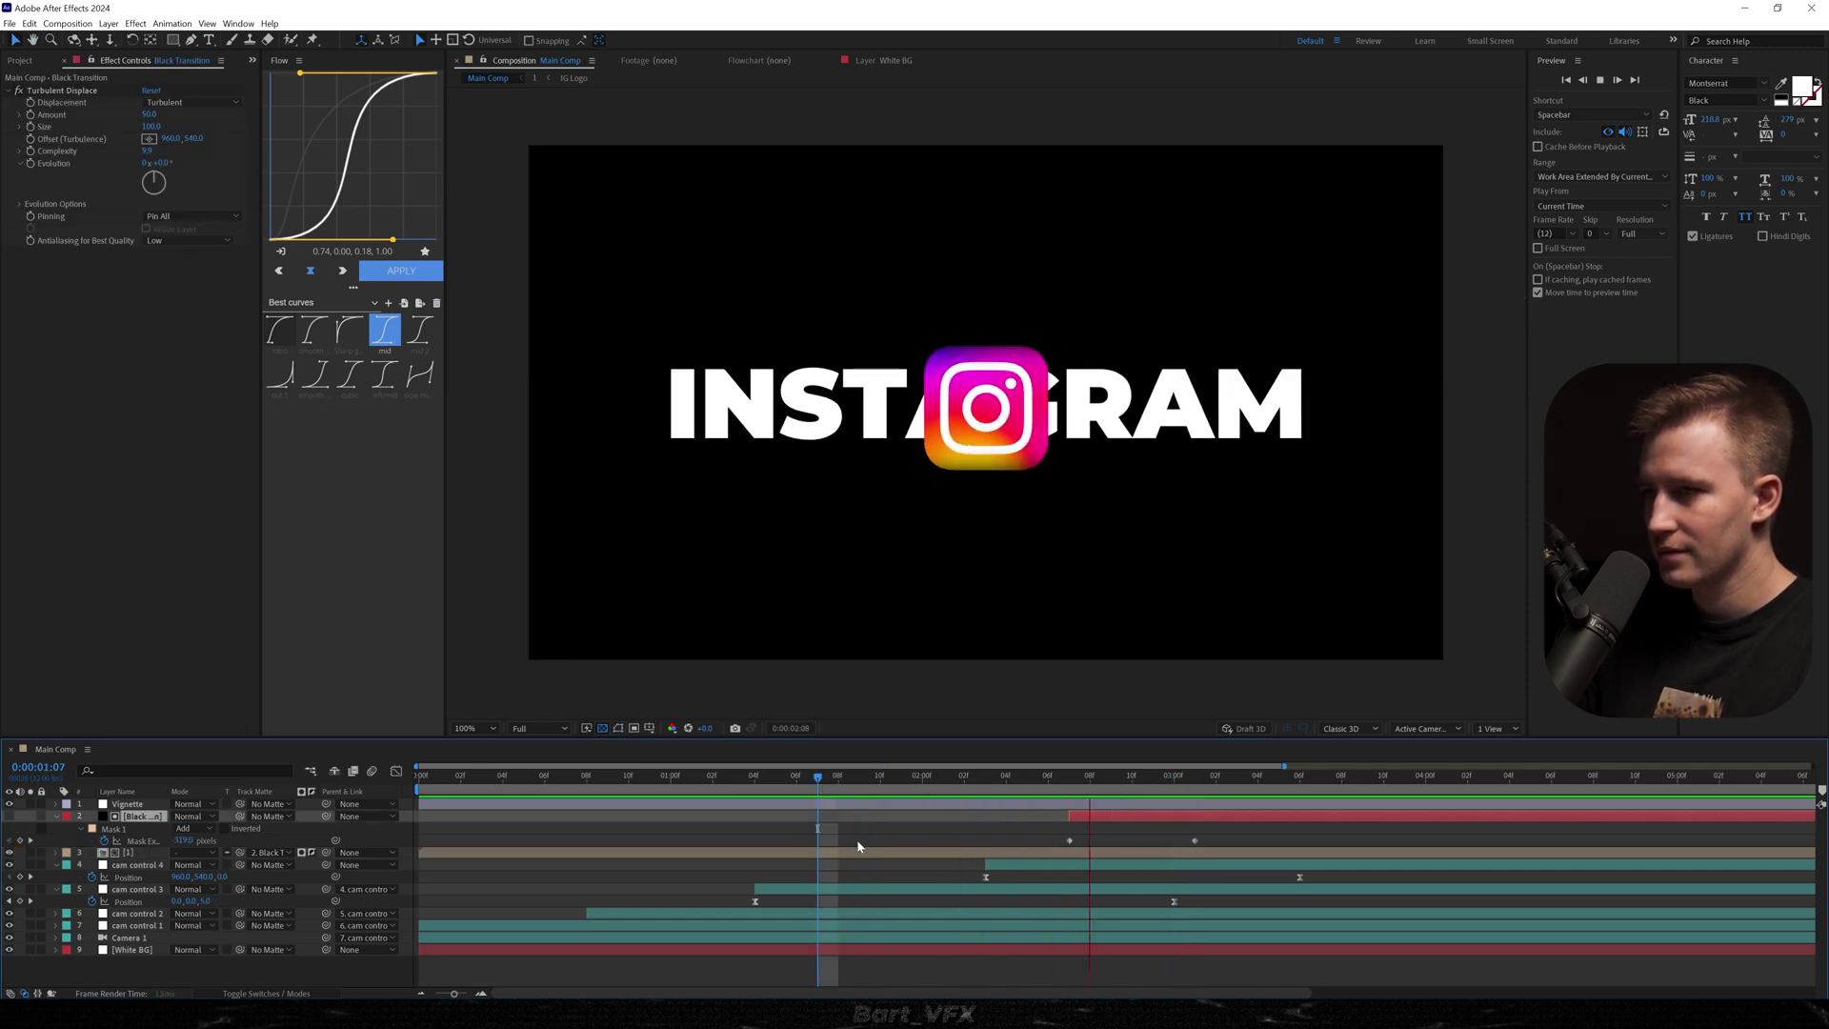
left_click(726, 854)
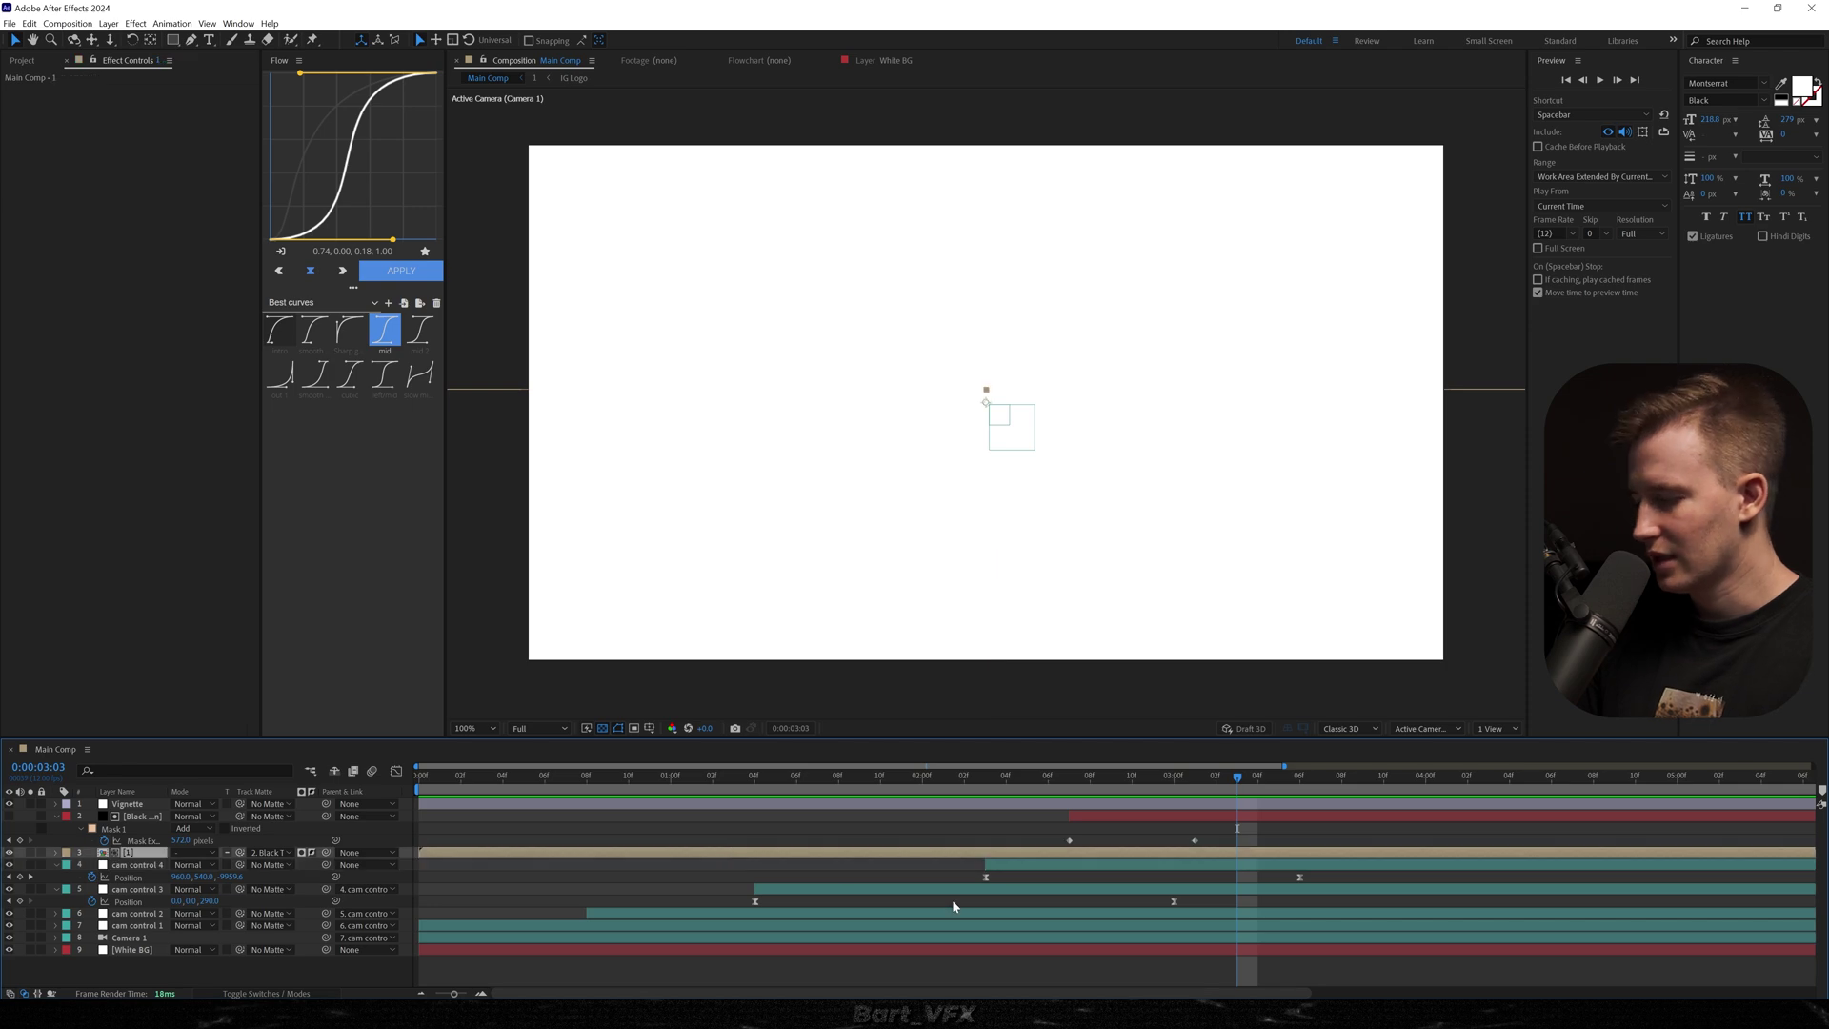
Step: Create a new full-frame solid and place it directly below pre-comp 1 in the layer stack
key("ctrl+y")
key("Return")
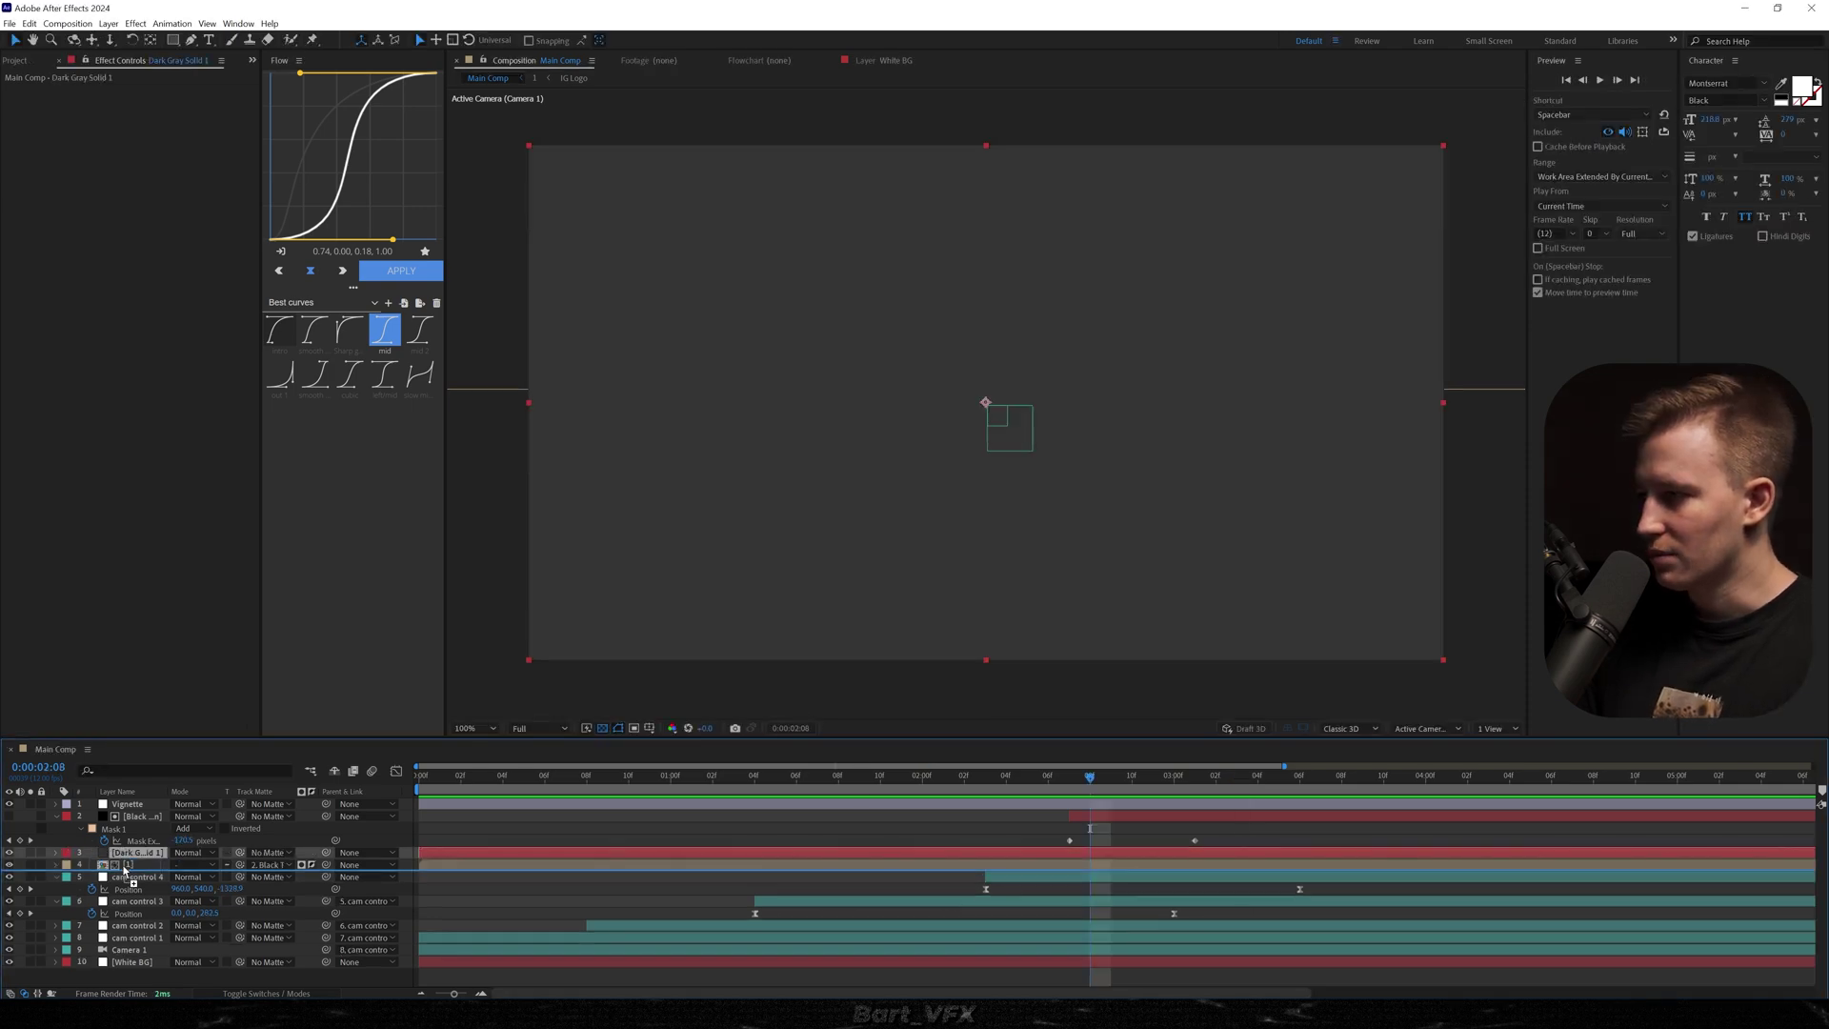
left_click_drag(123, 869, 128, 864)
left_click(131, 866)
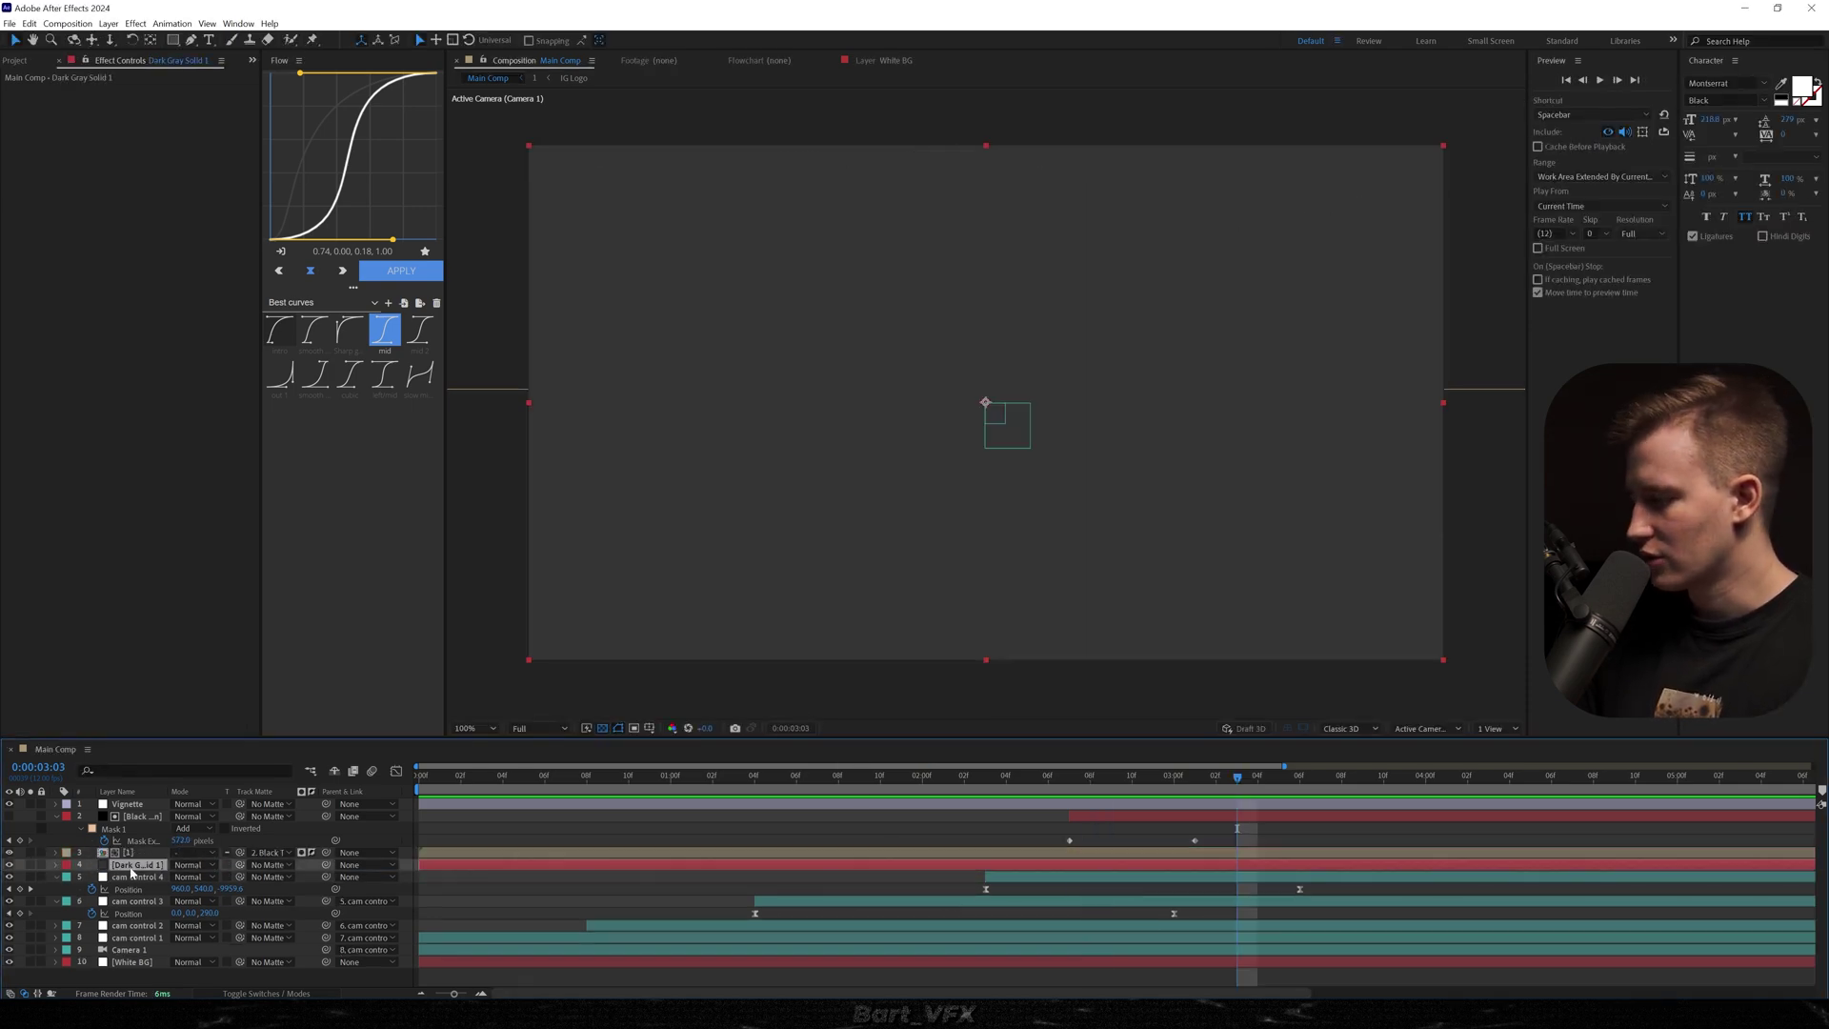
Step: Change the new solid's color to a very dark blue, 0B0D16
key("ctrl+shift+y")
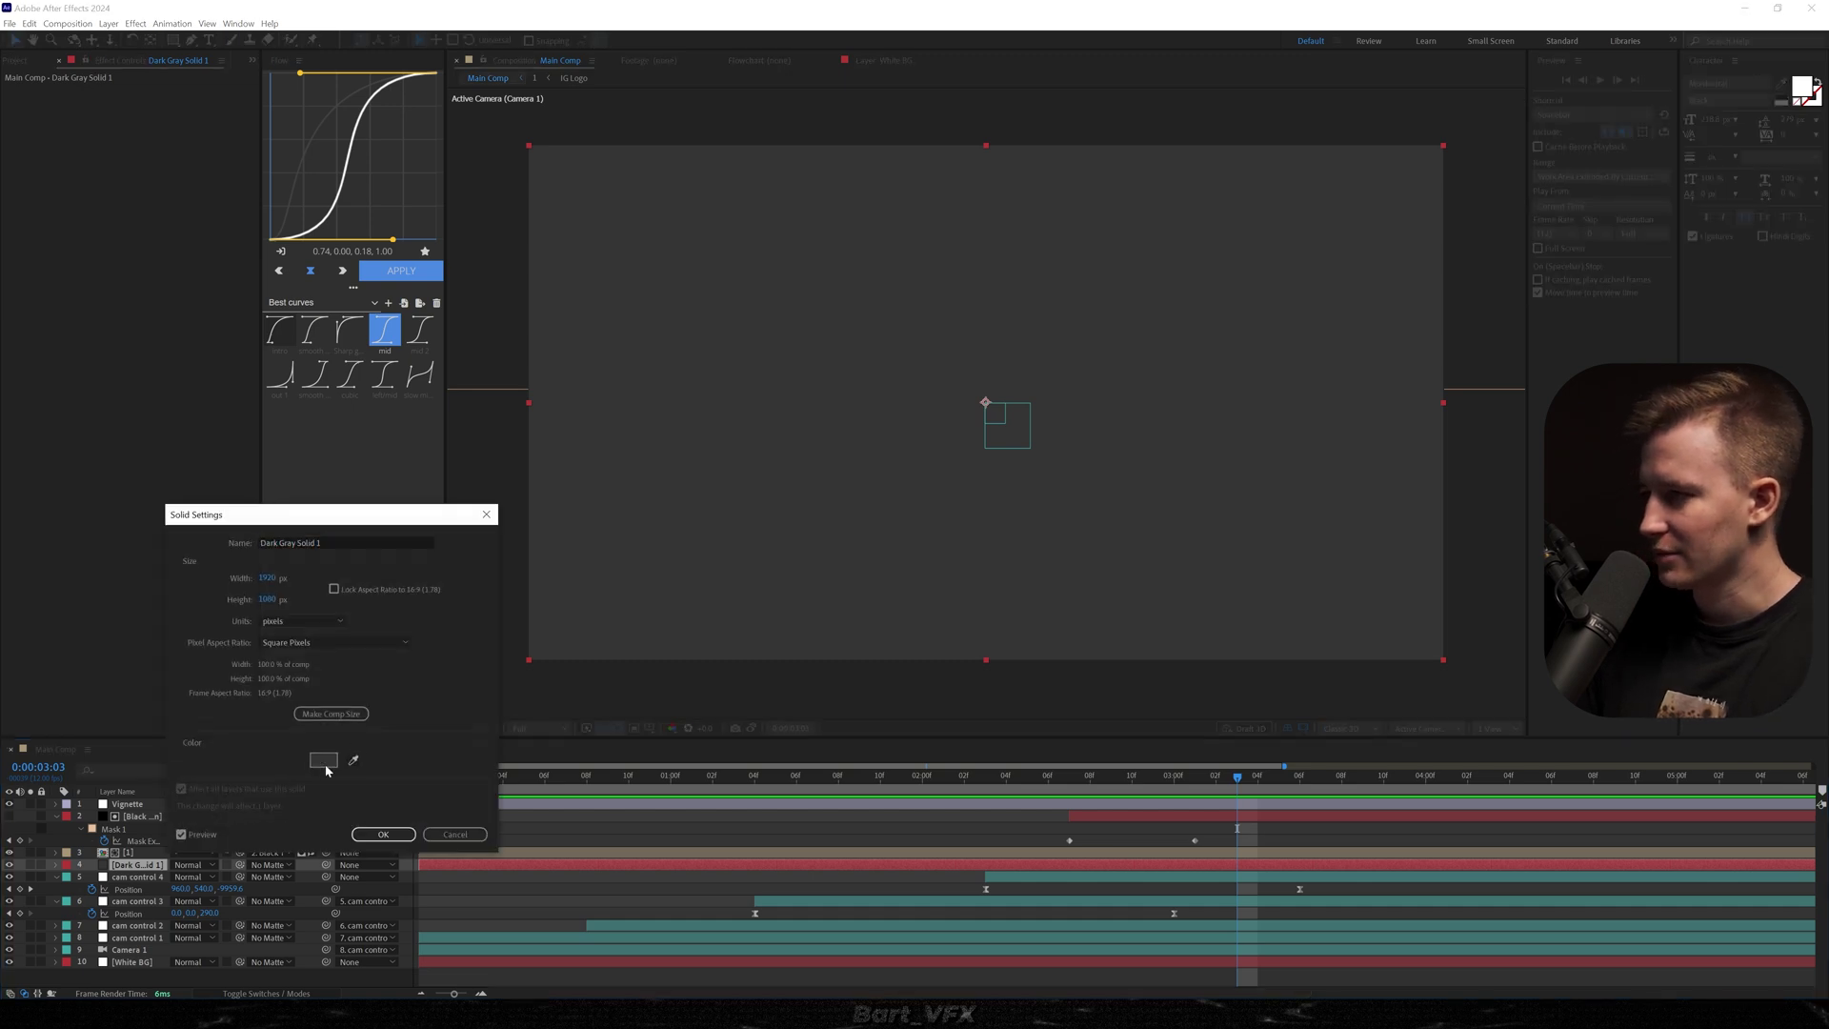
left_click(324, 759)
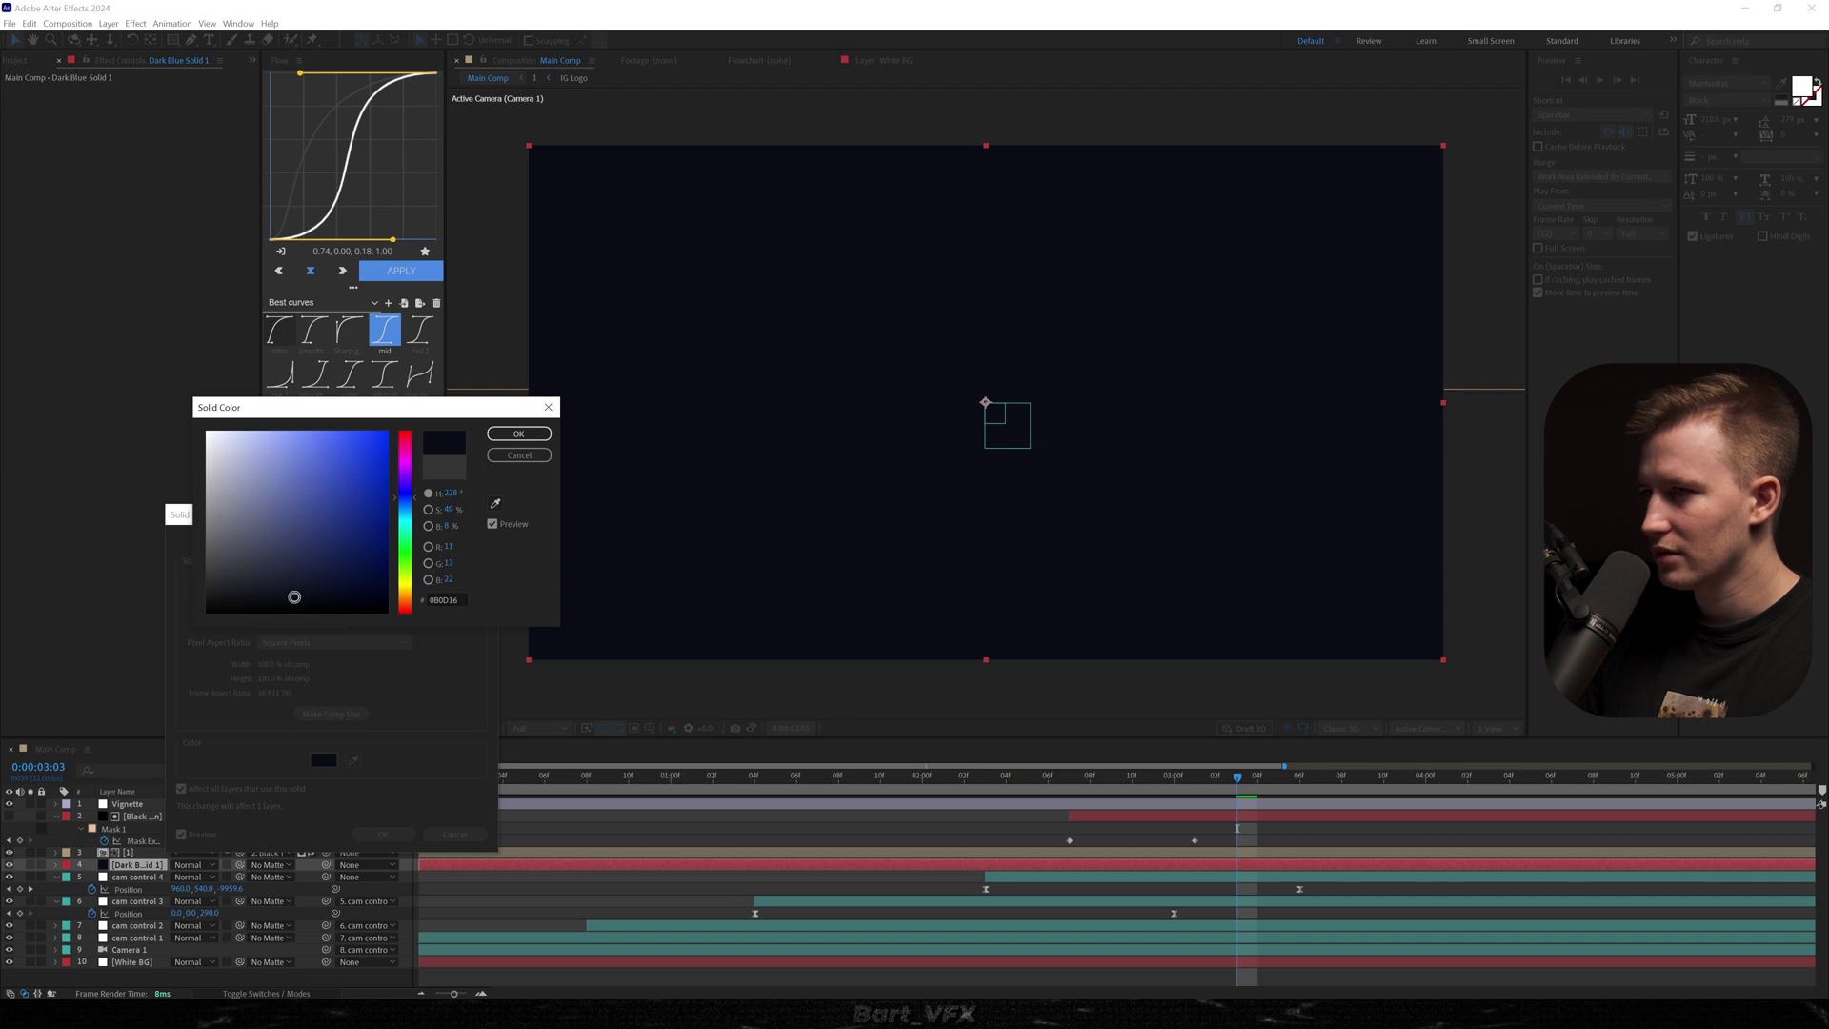
left_click(519, 434)
key("Return")
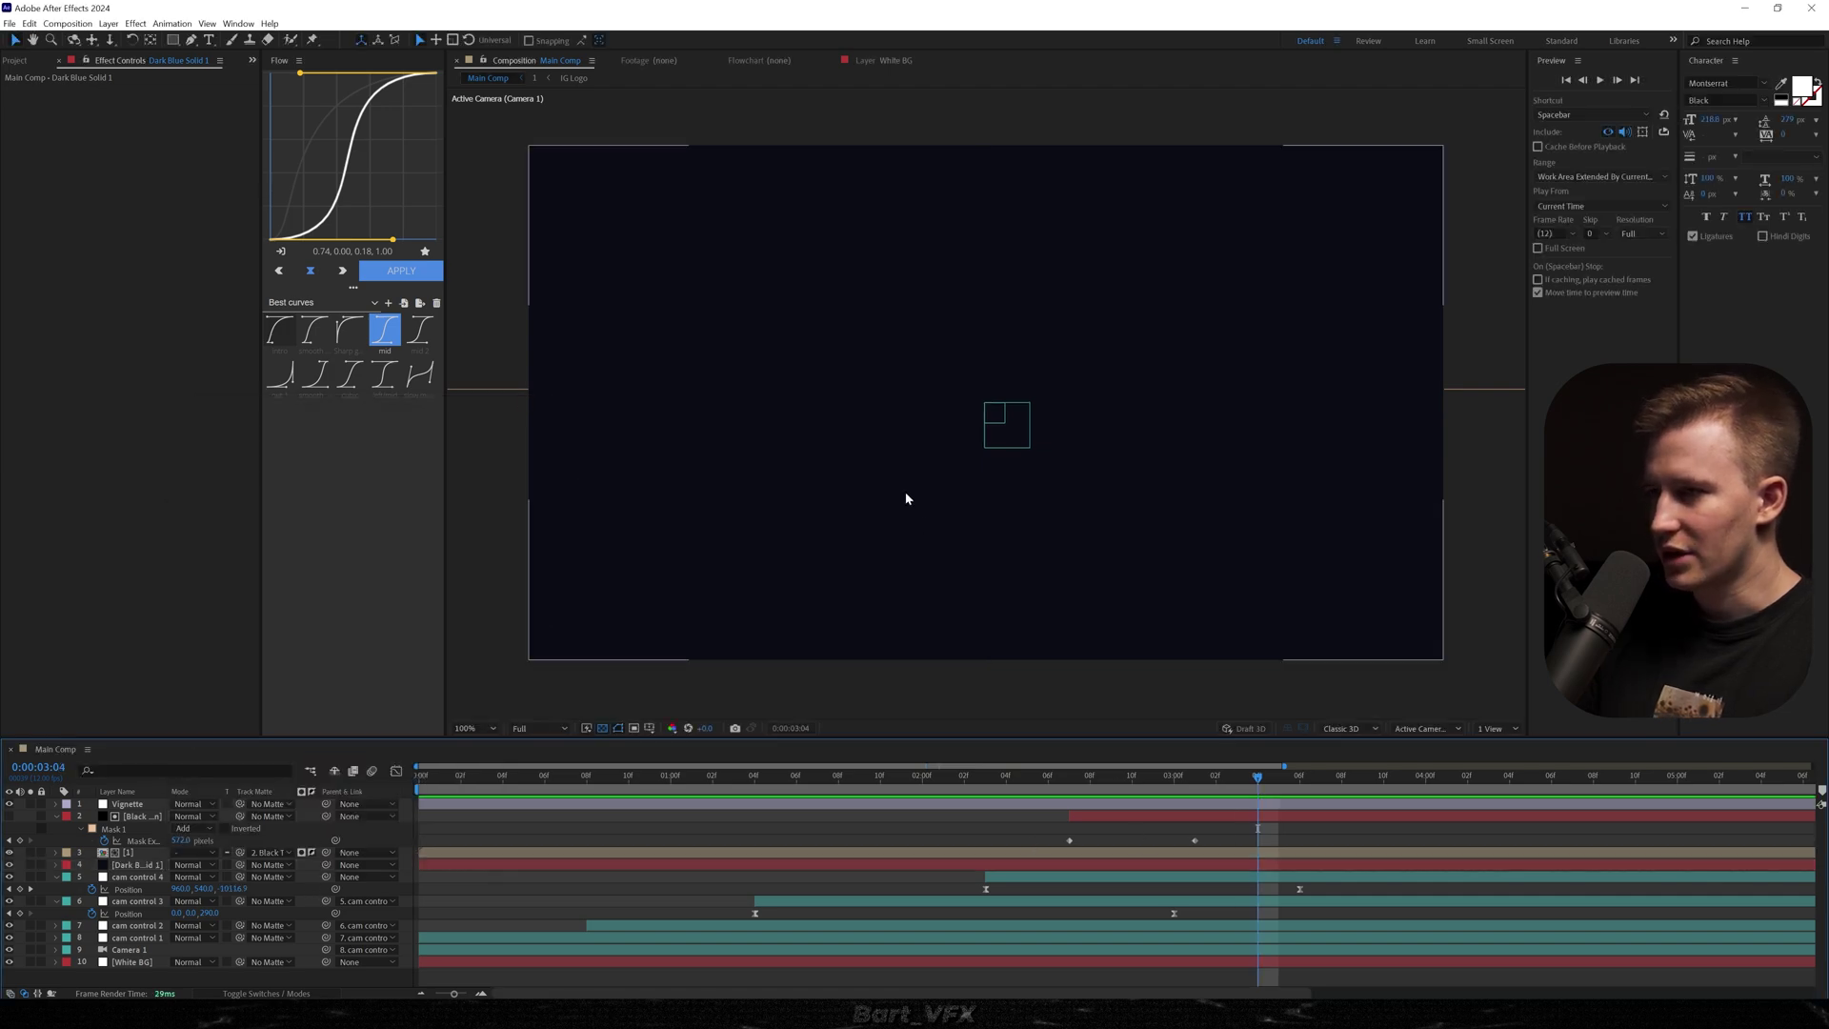
Step: Add the text "advaned" as a 3D layer centered in the camera view and preview it
left_click(788, 391)
type("advaned")
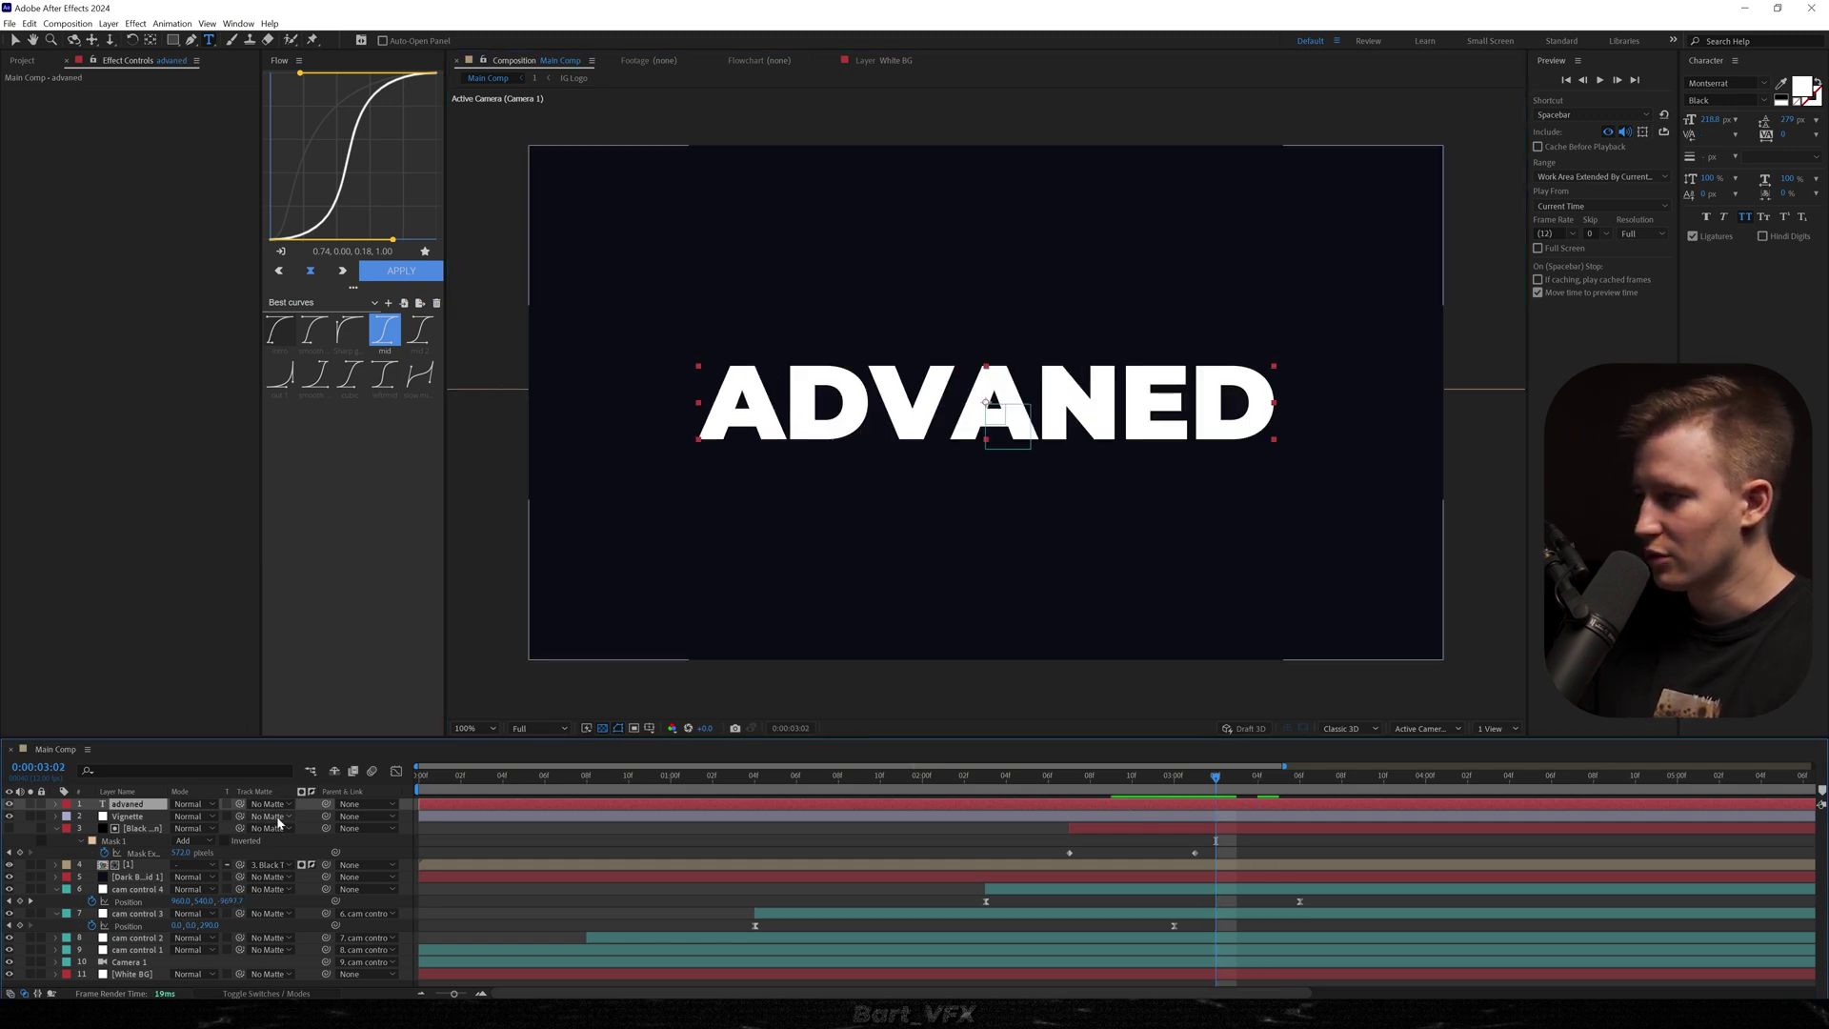
key("F4")
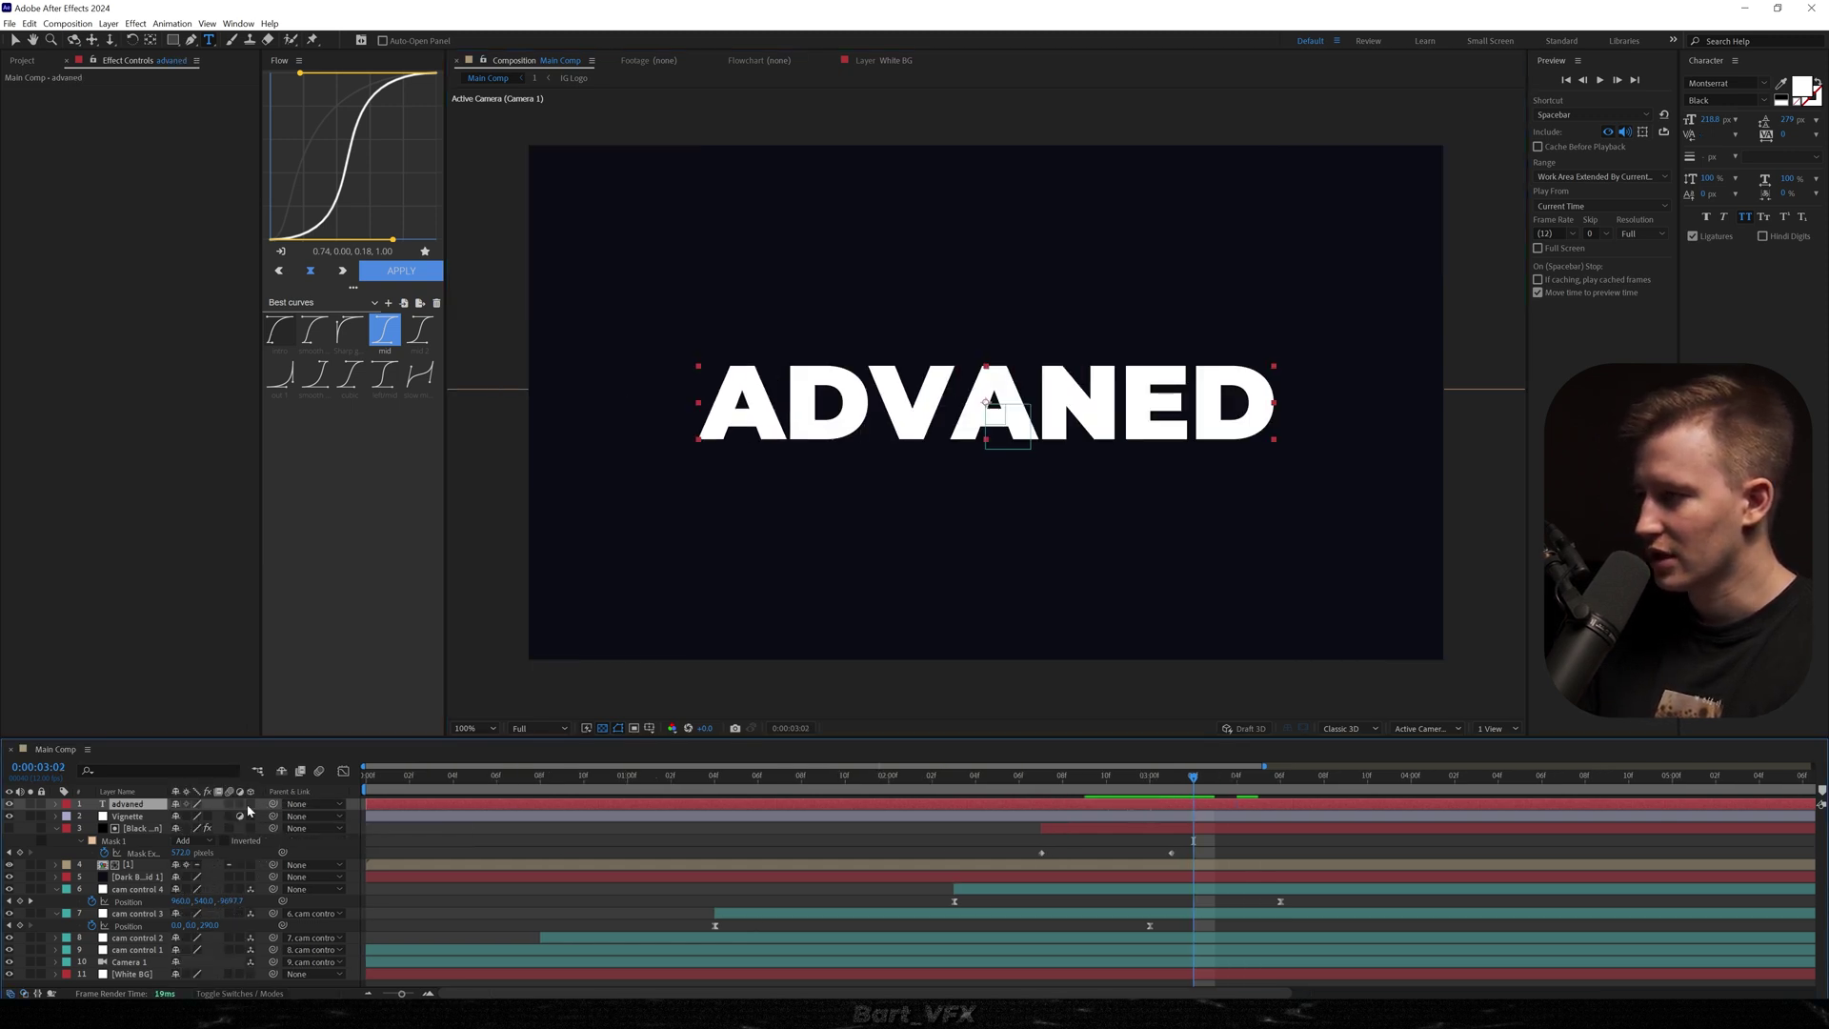
left_click(252, 805)
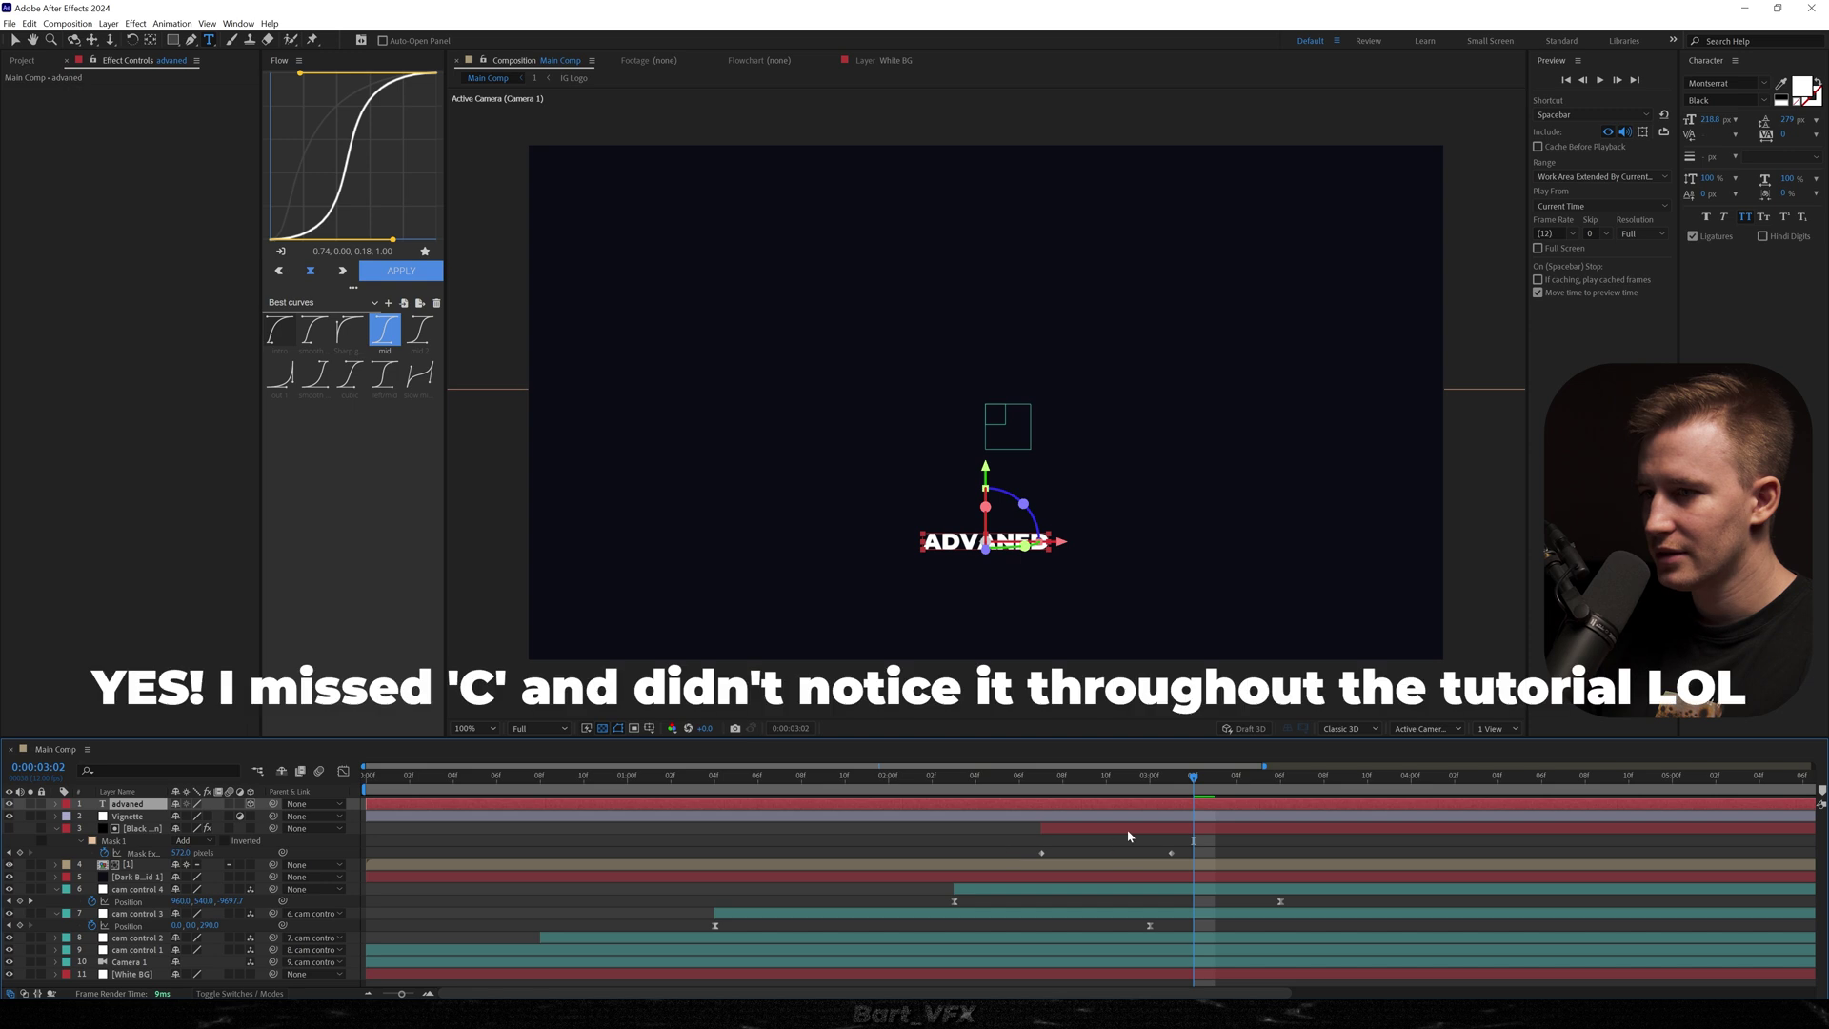
key("space")
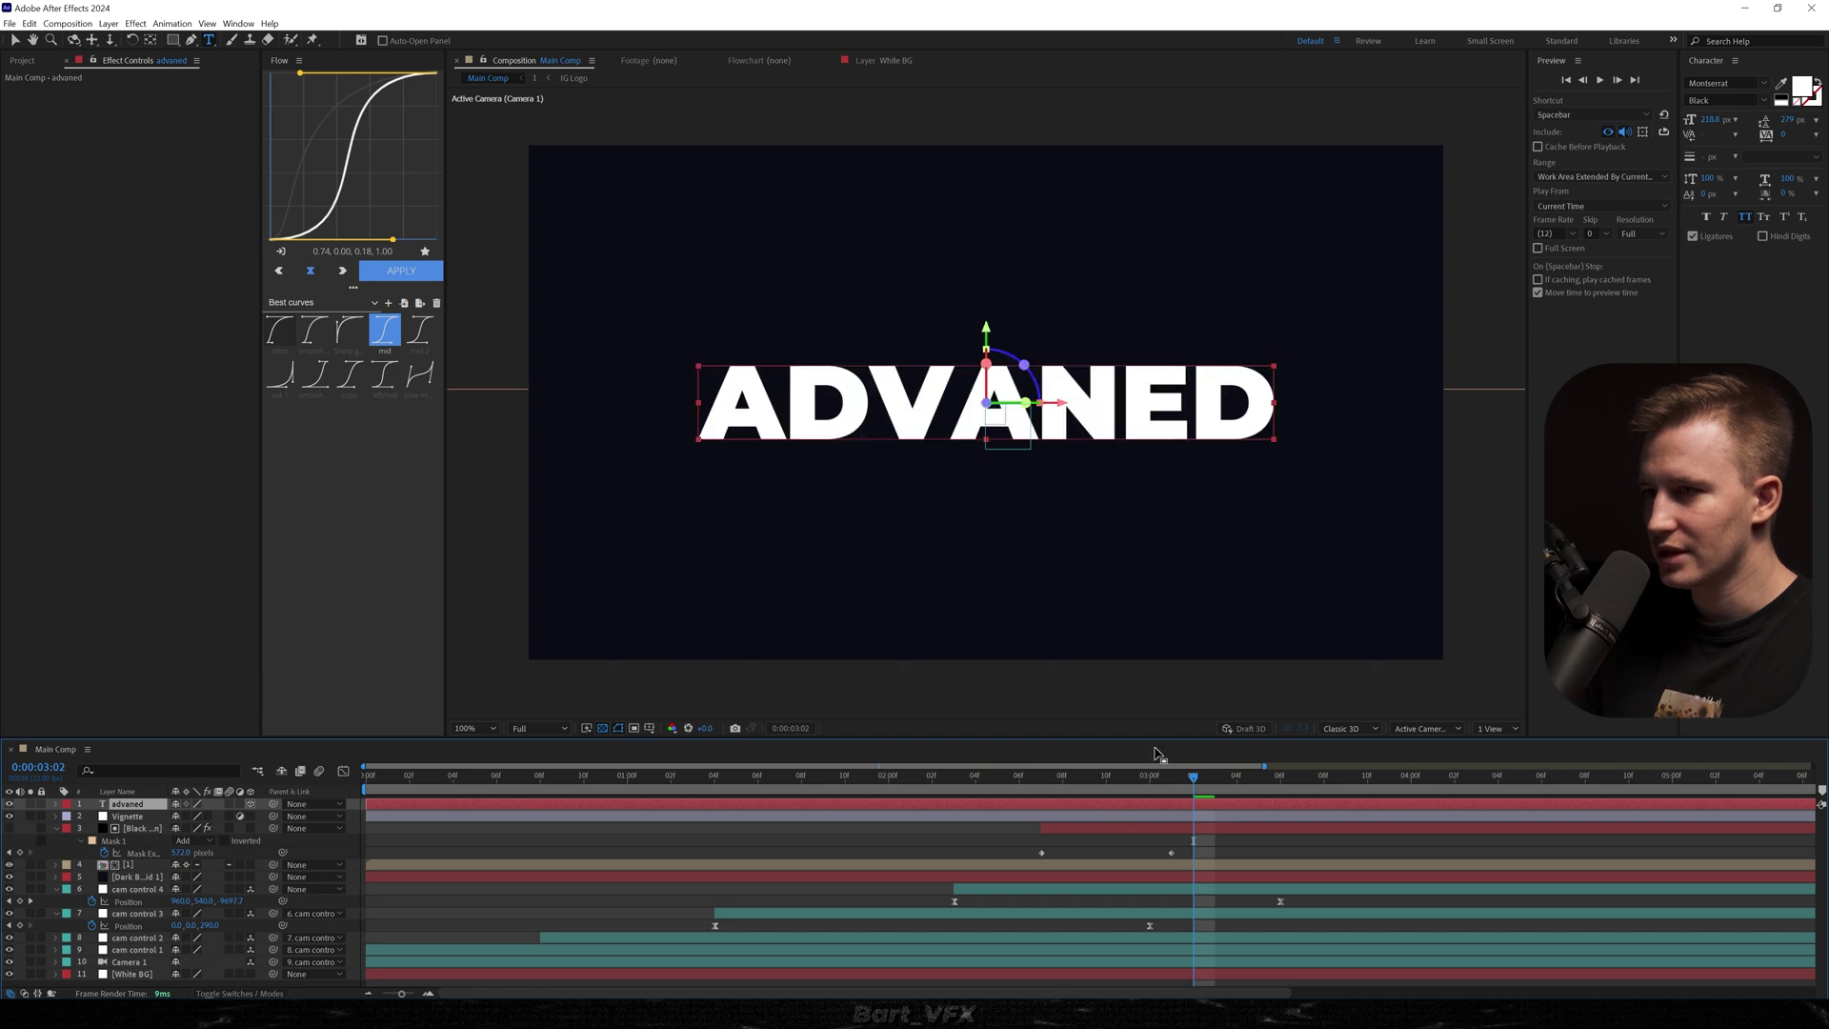
key("space")
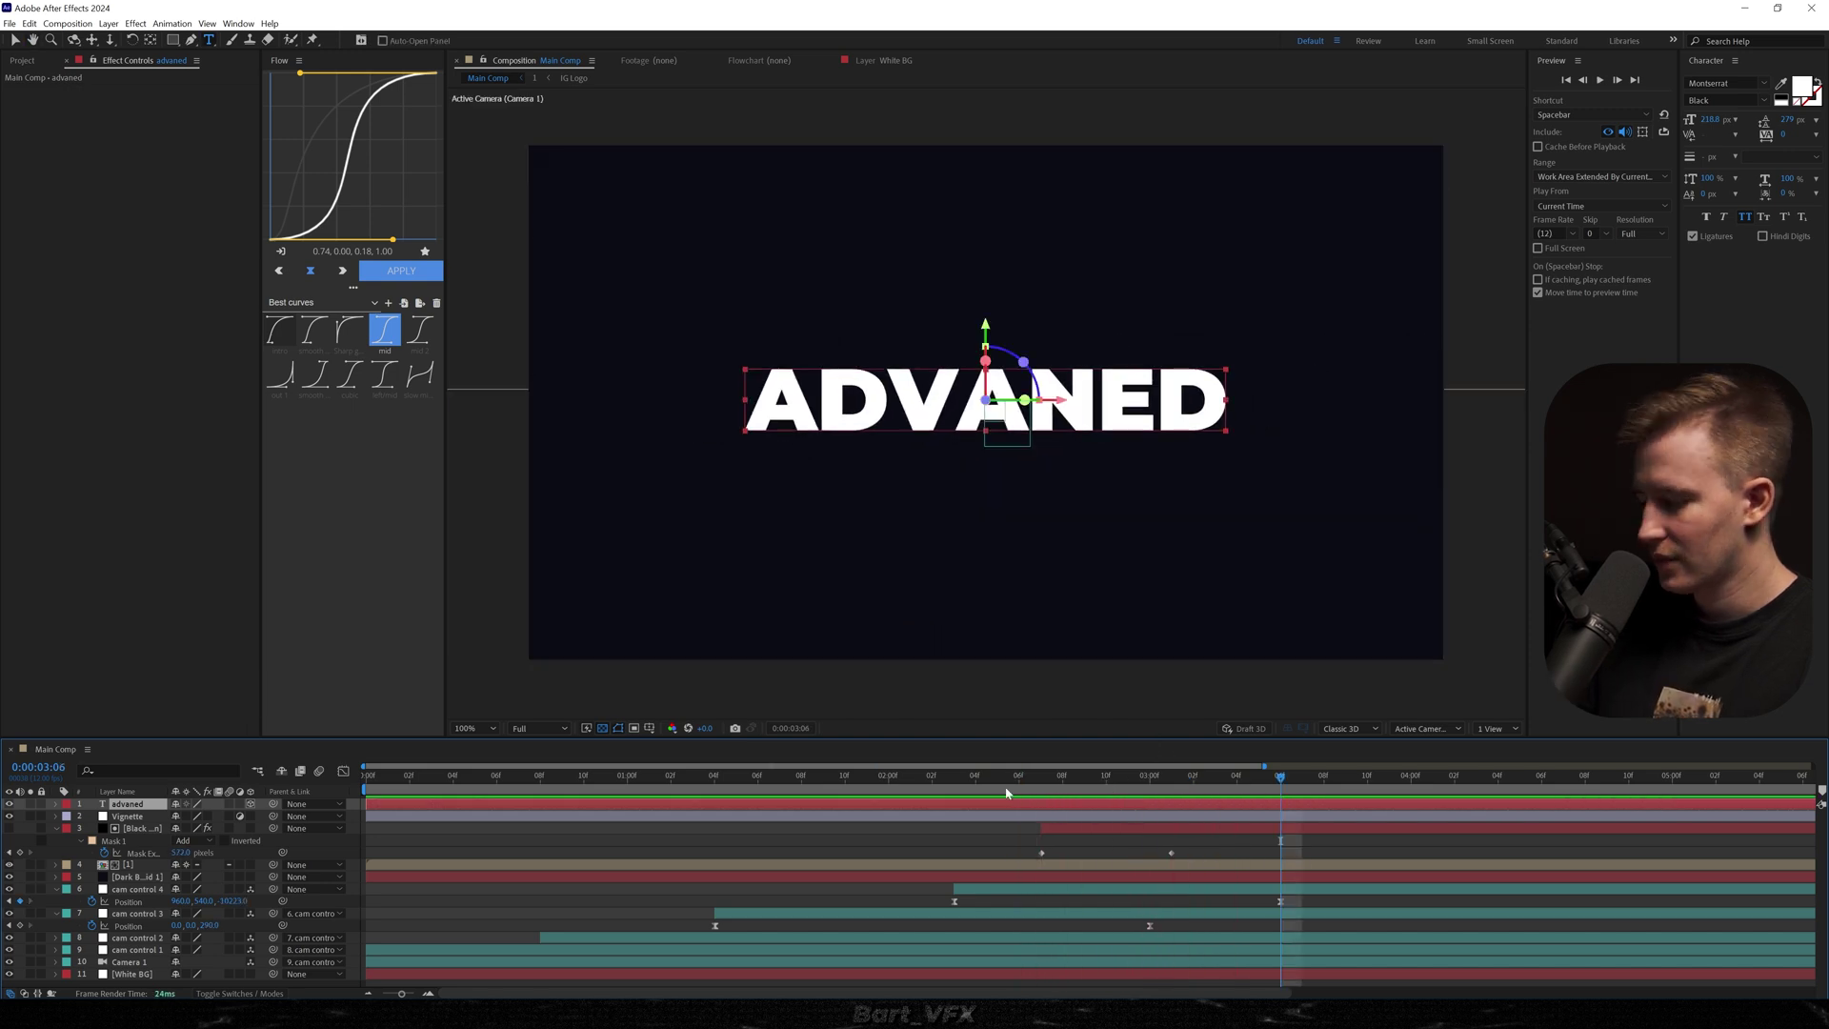
Step: Compare the camera view with Custom View 1 side by side and scale the ADVANED text layer up to 149%
key("p")
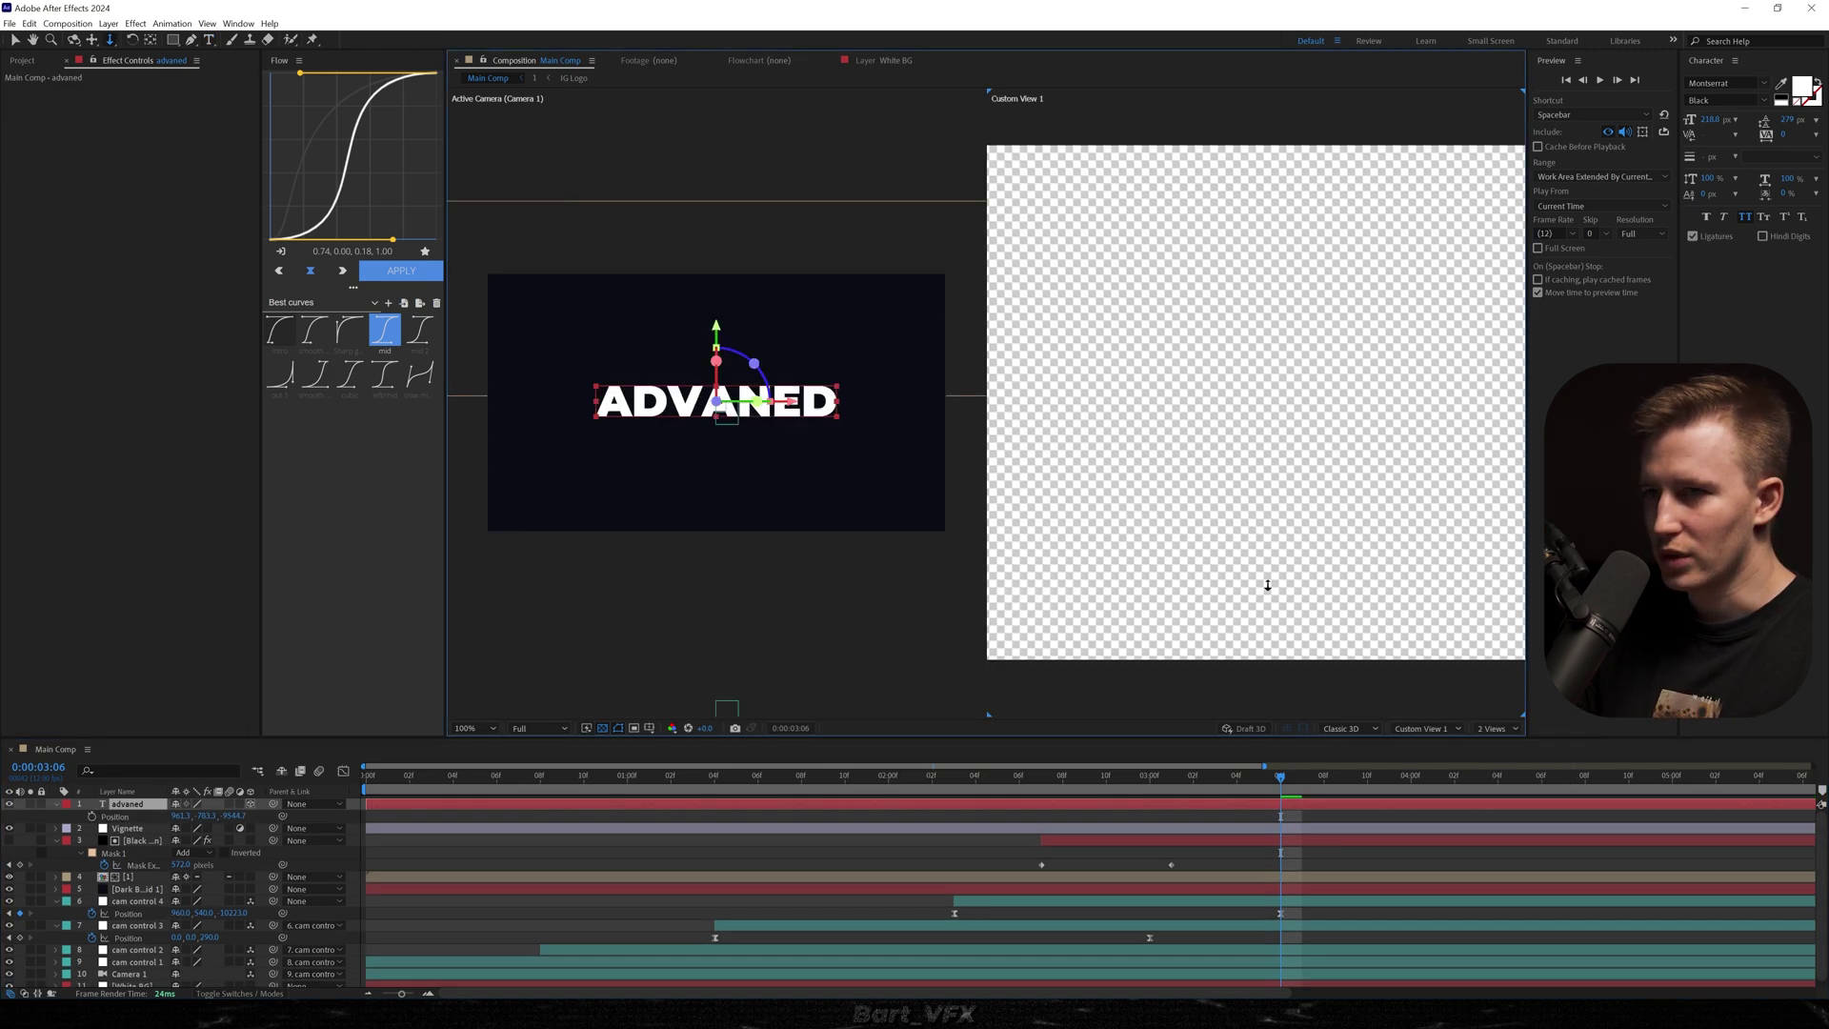
left_click(602, 728)
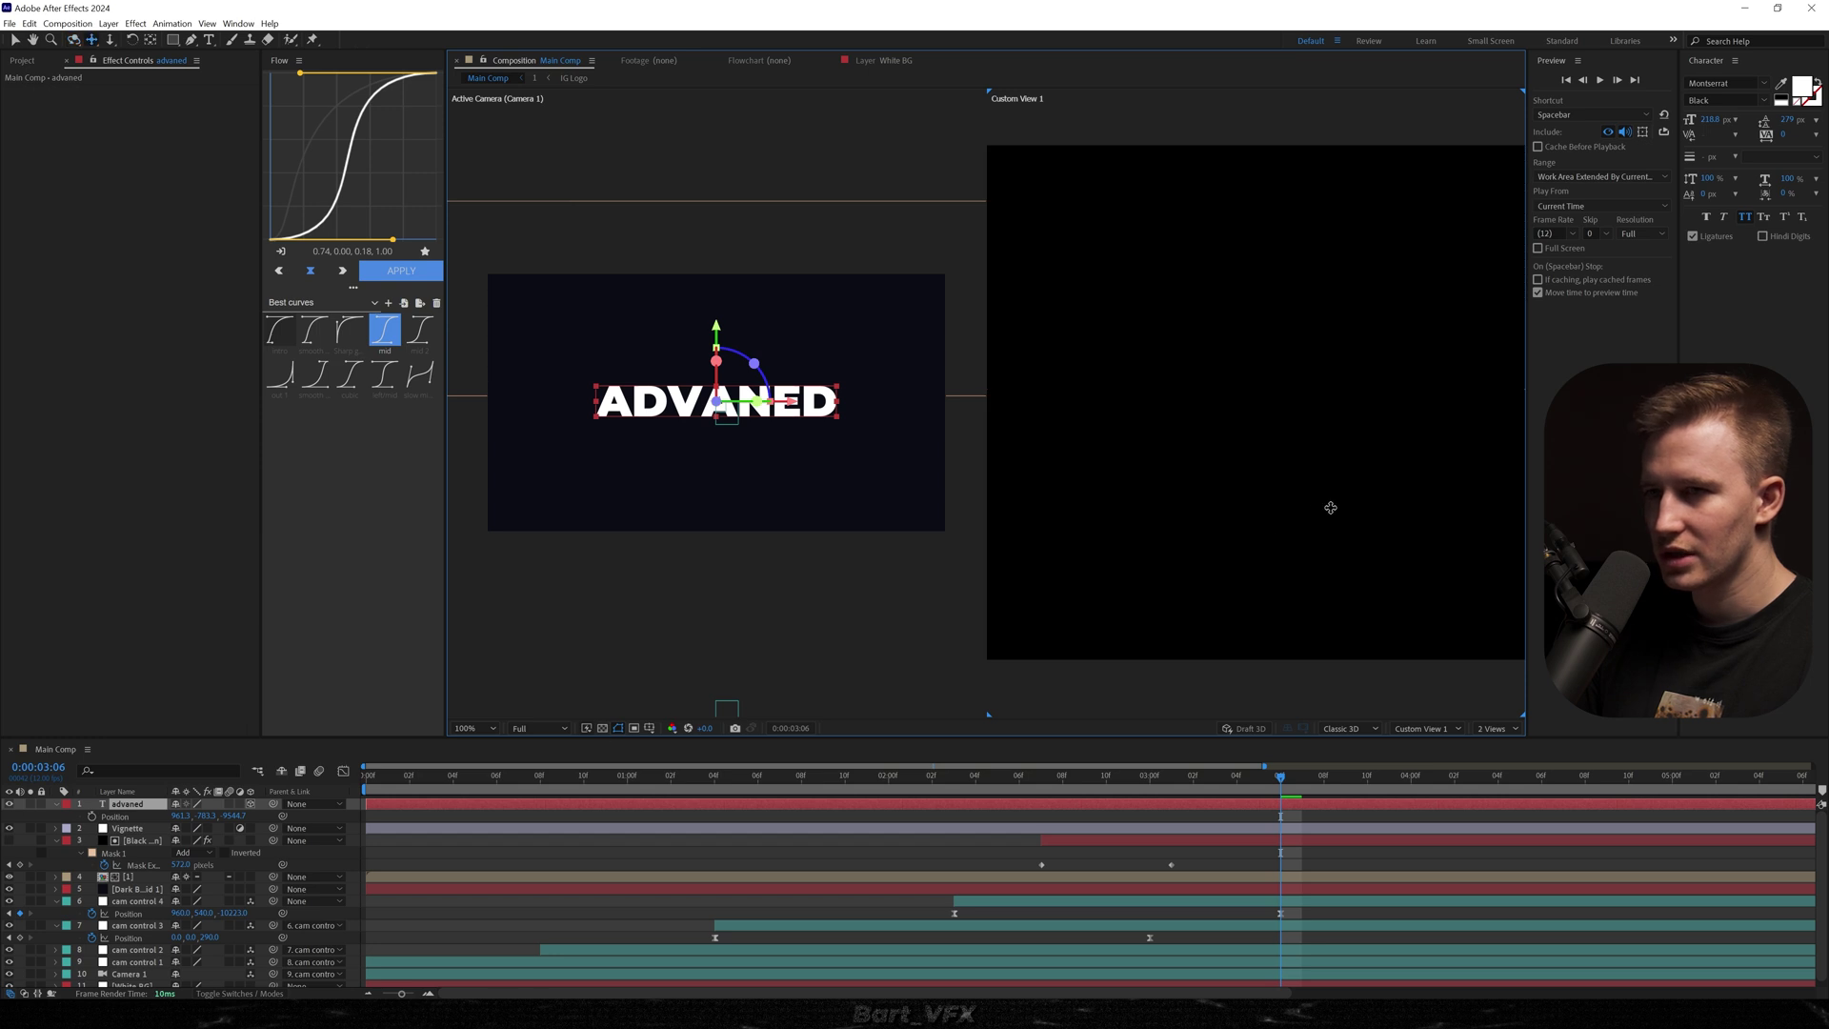
key("space")
key("space")
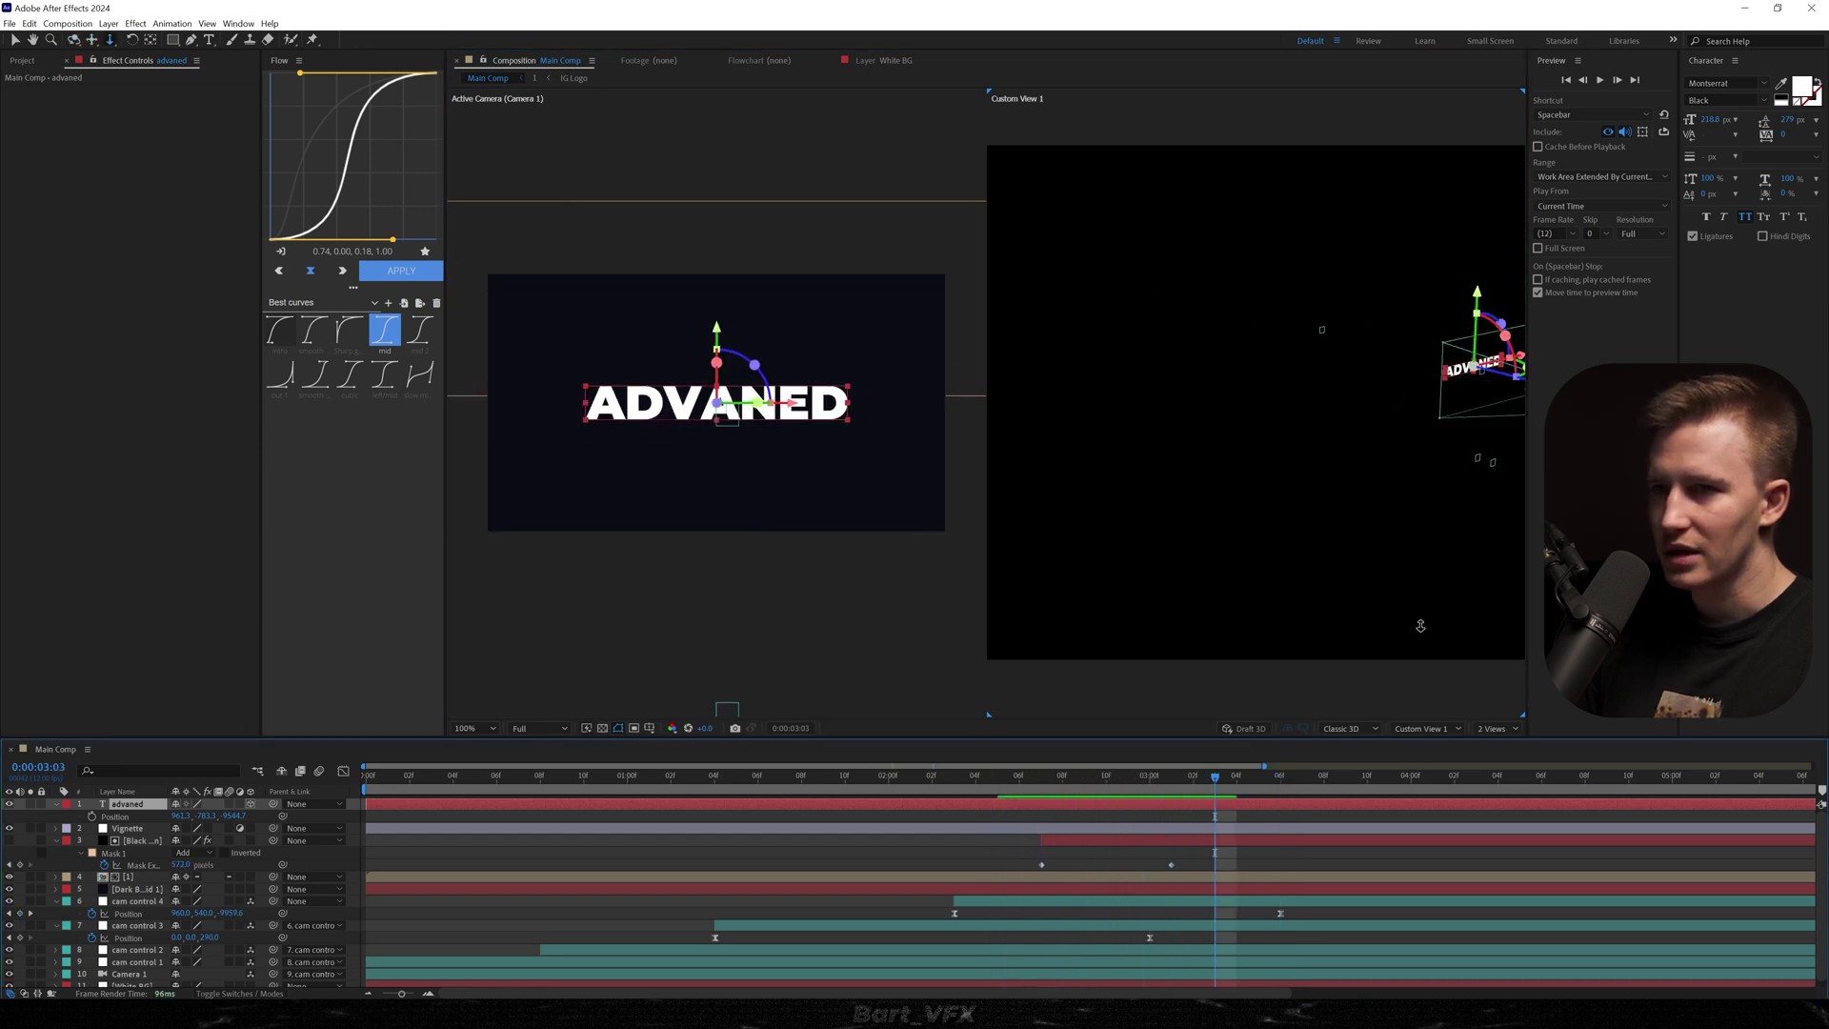
left_click_drag(1484, 372, 1340, 338)
key("s")
left_click_drag(198, 820, 236, 820)
left_click_drag(236, 820, 245, 820)
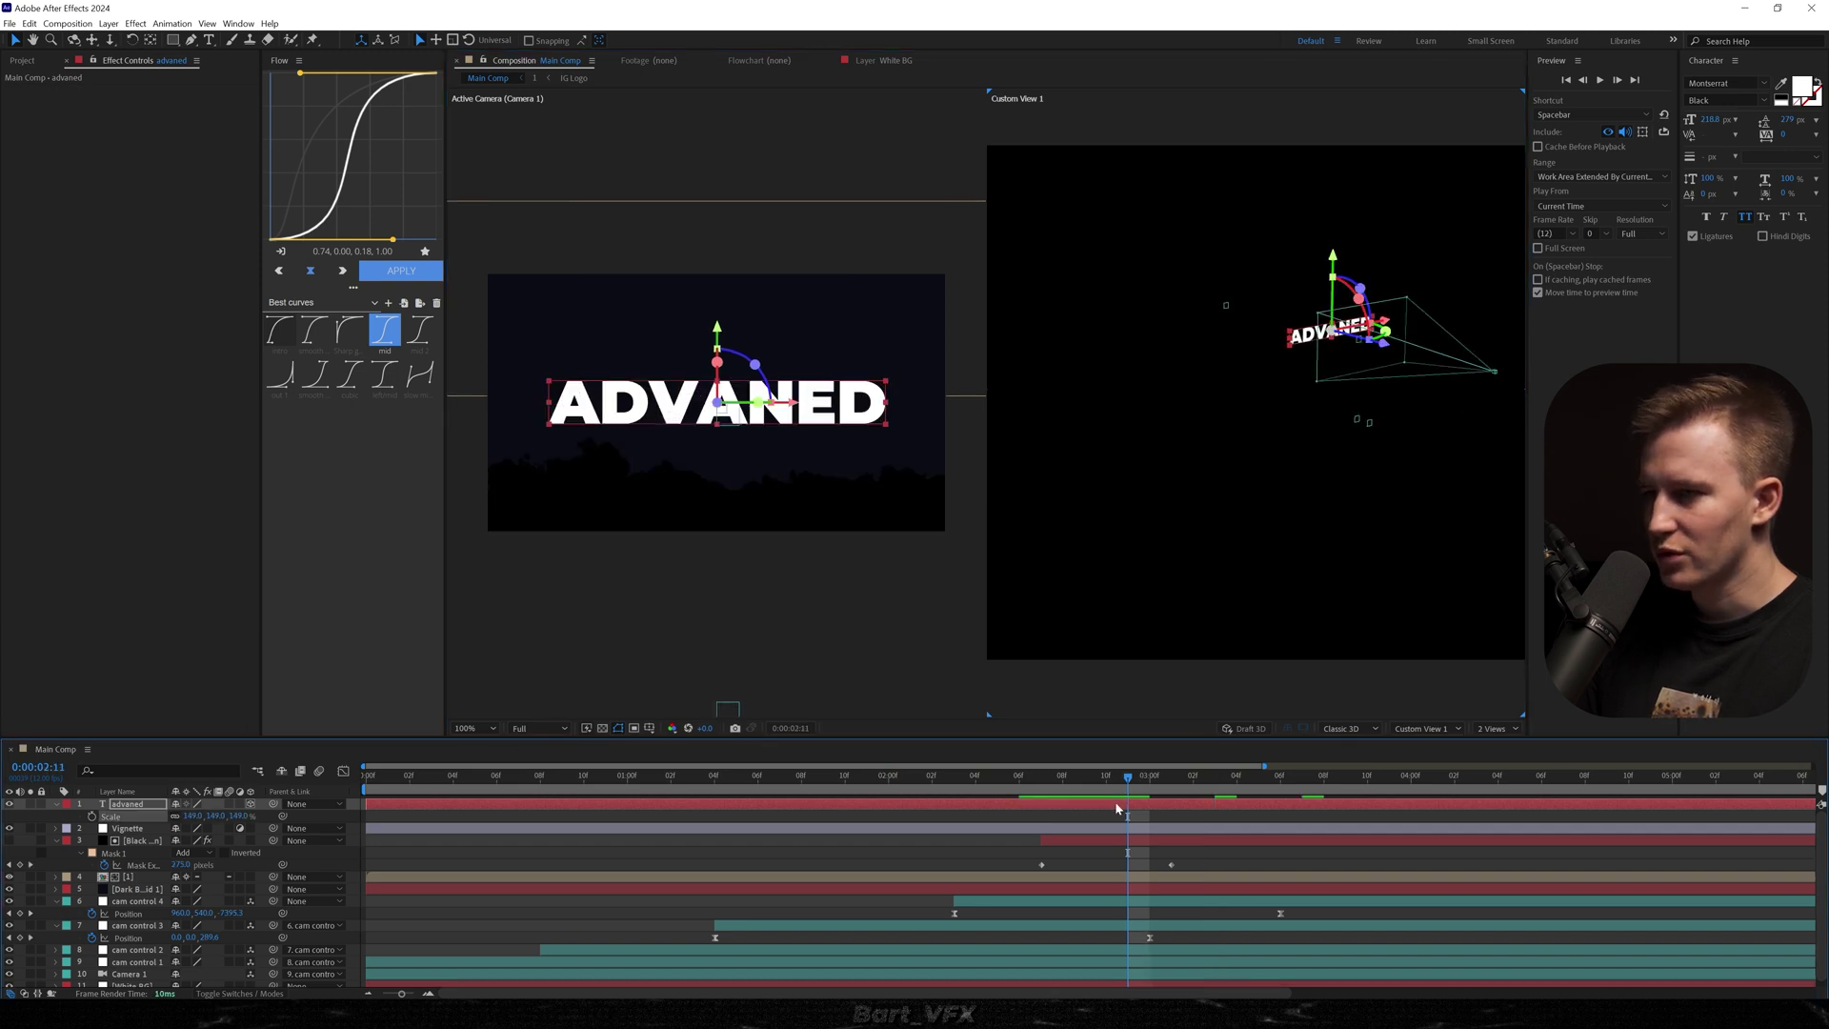
Step: Fade the ADVANED layer's opacity from 0% at 0:00:02:08 to 100% at 0:00:02:11 and trim its start to 0:00:02:08
key("alt+shift+t")
left_click_drag(1127, 781, 1031, 806)
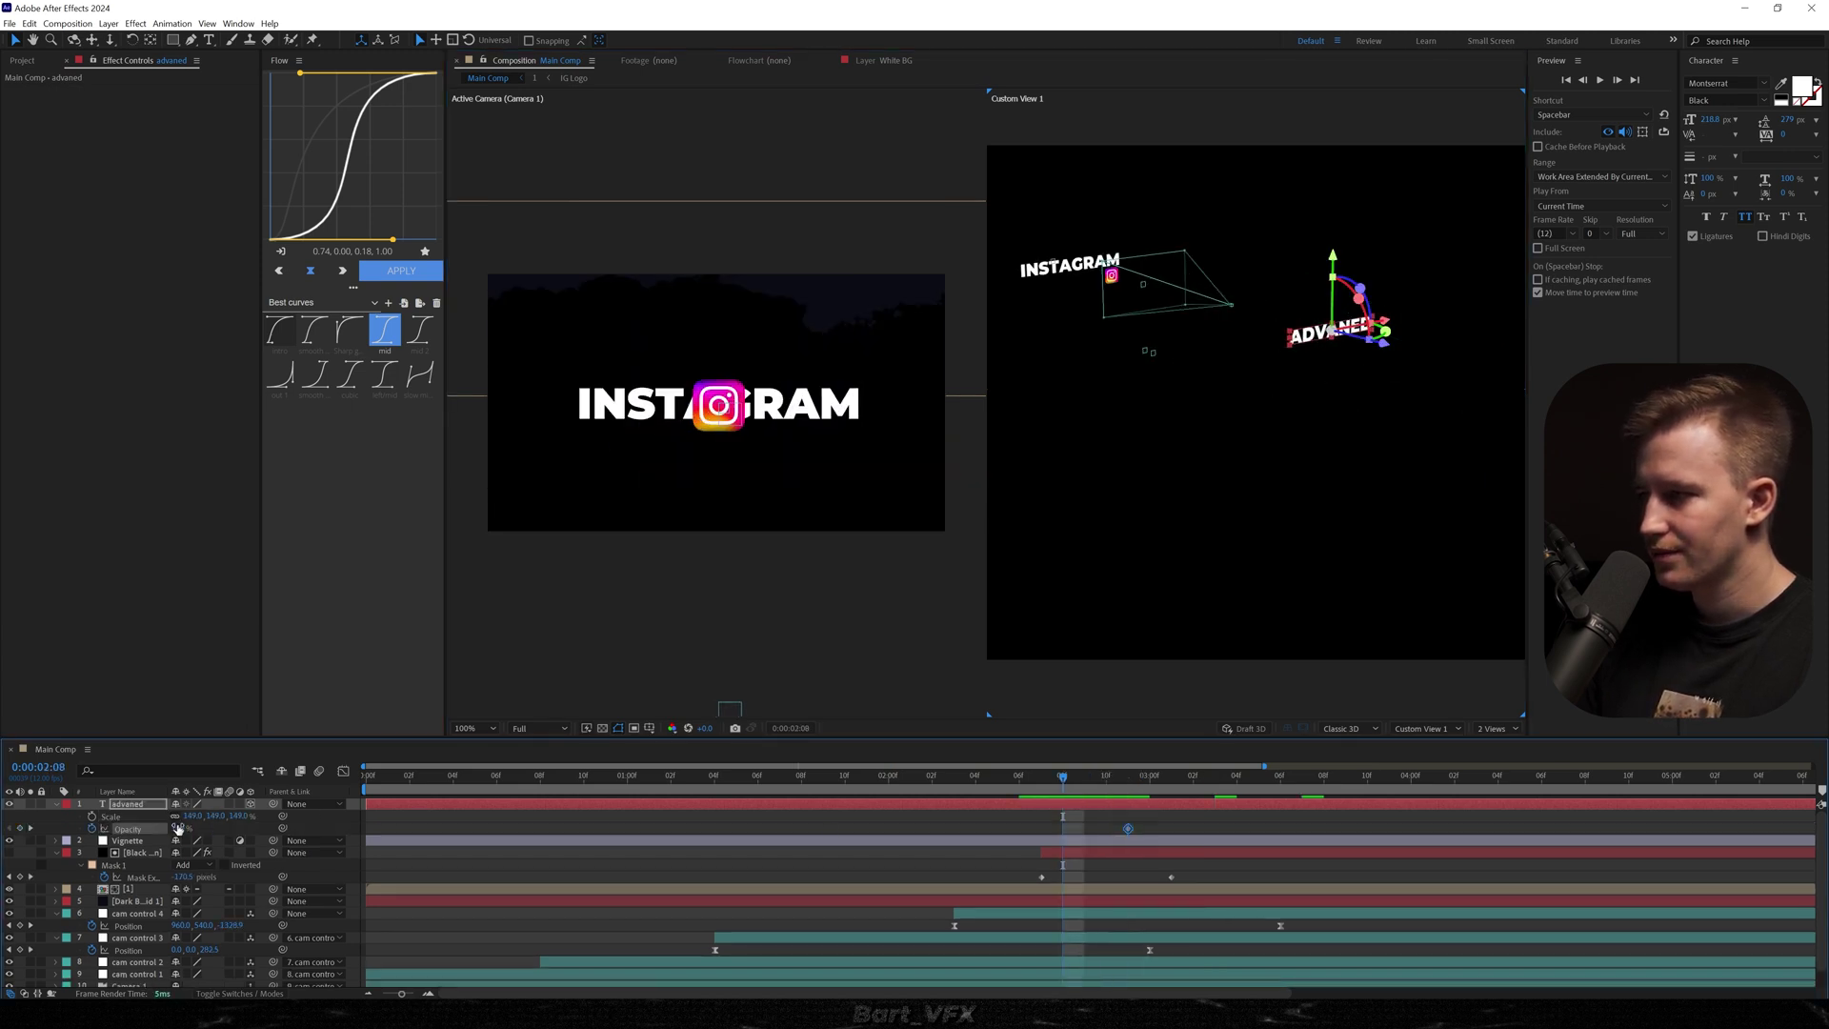
left_click_drag(177, 829, 84, 829)
key("alt+[")
mouse_move(1063, 782)
left_mouse_down()
mouse_move(1079, 782)
mouse_move(1064, 785)
left_mouse_up()
Step: Find an "m-" text animation preset, apply it to the ADVANED layer, and preview it before returning to a single view
key("ctrl+space")
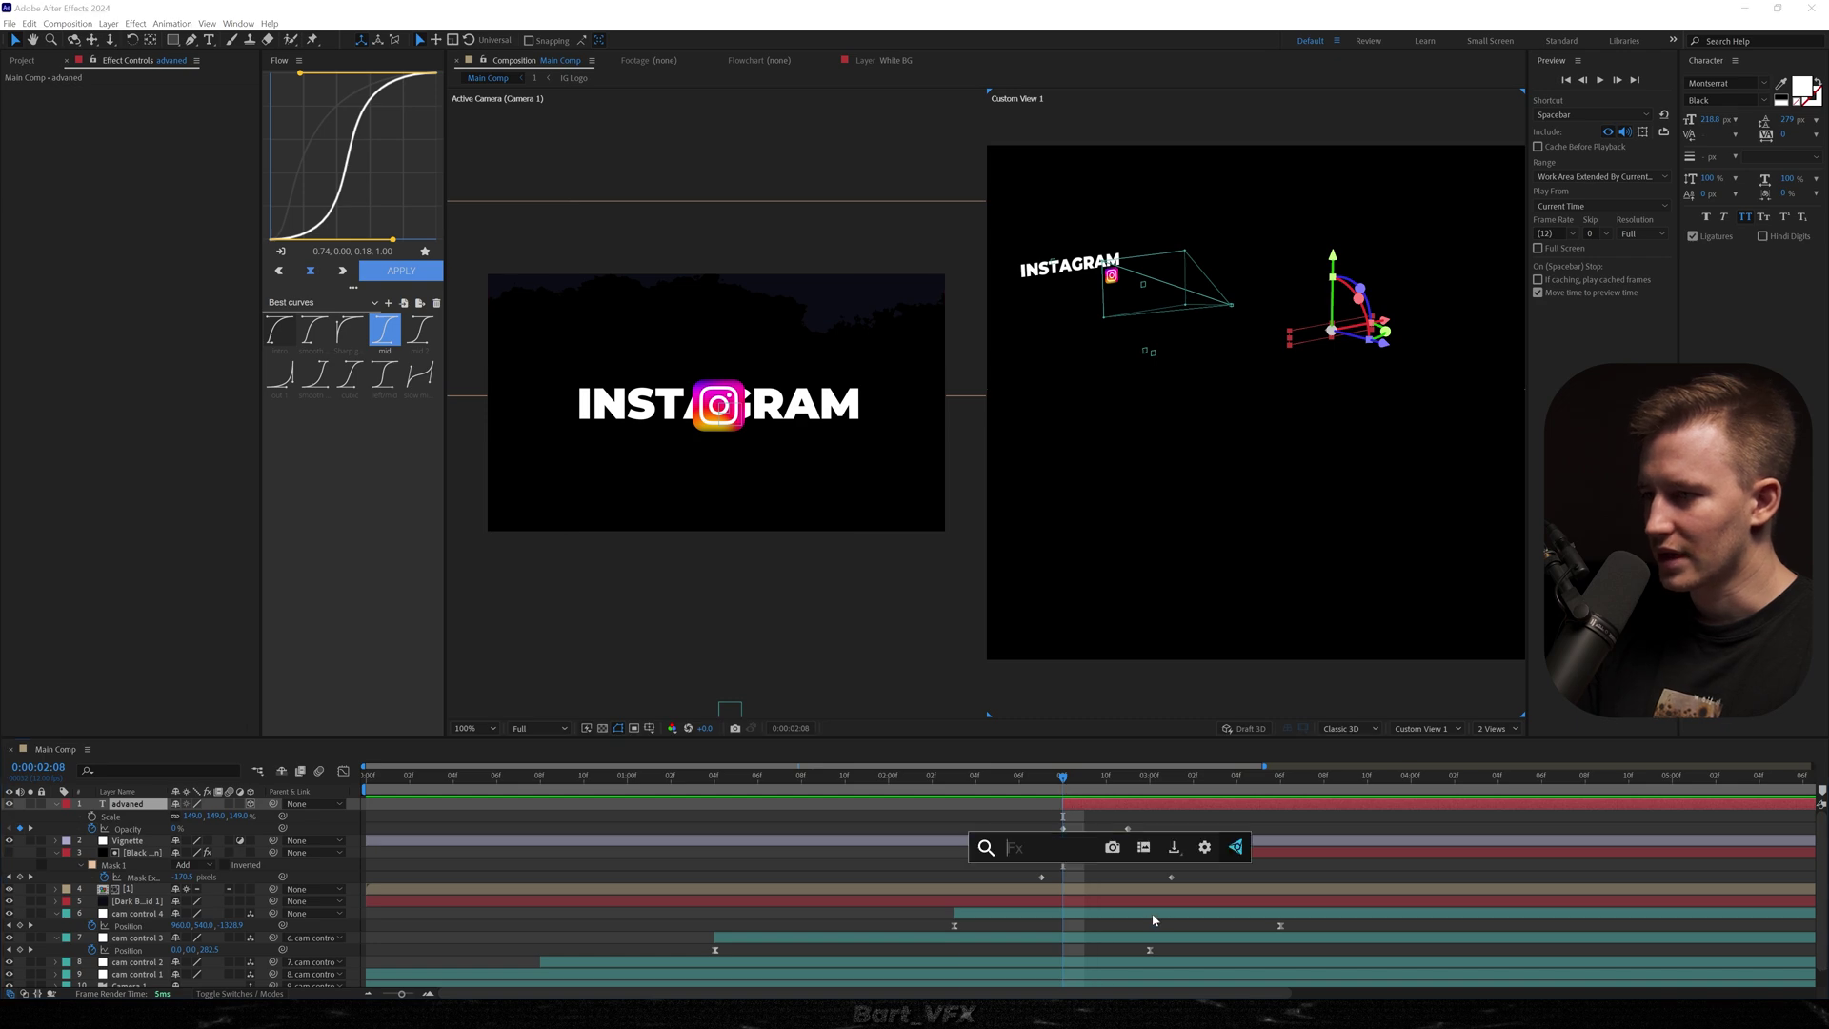
type("m-")
left_click(1068, 895)
key("space")
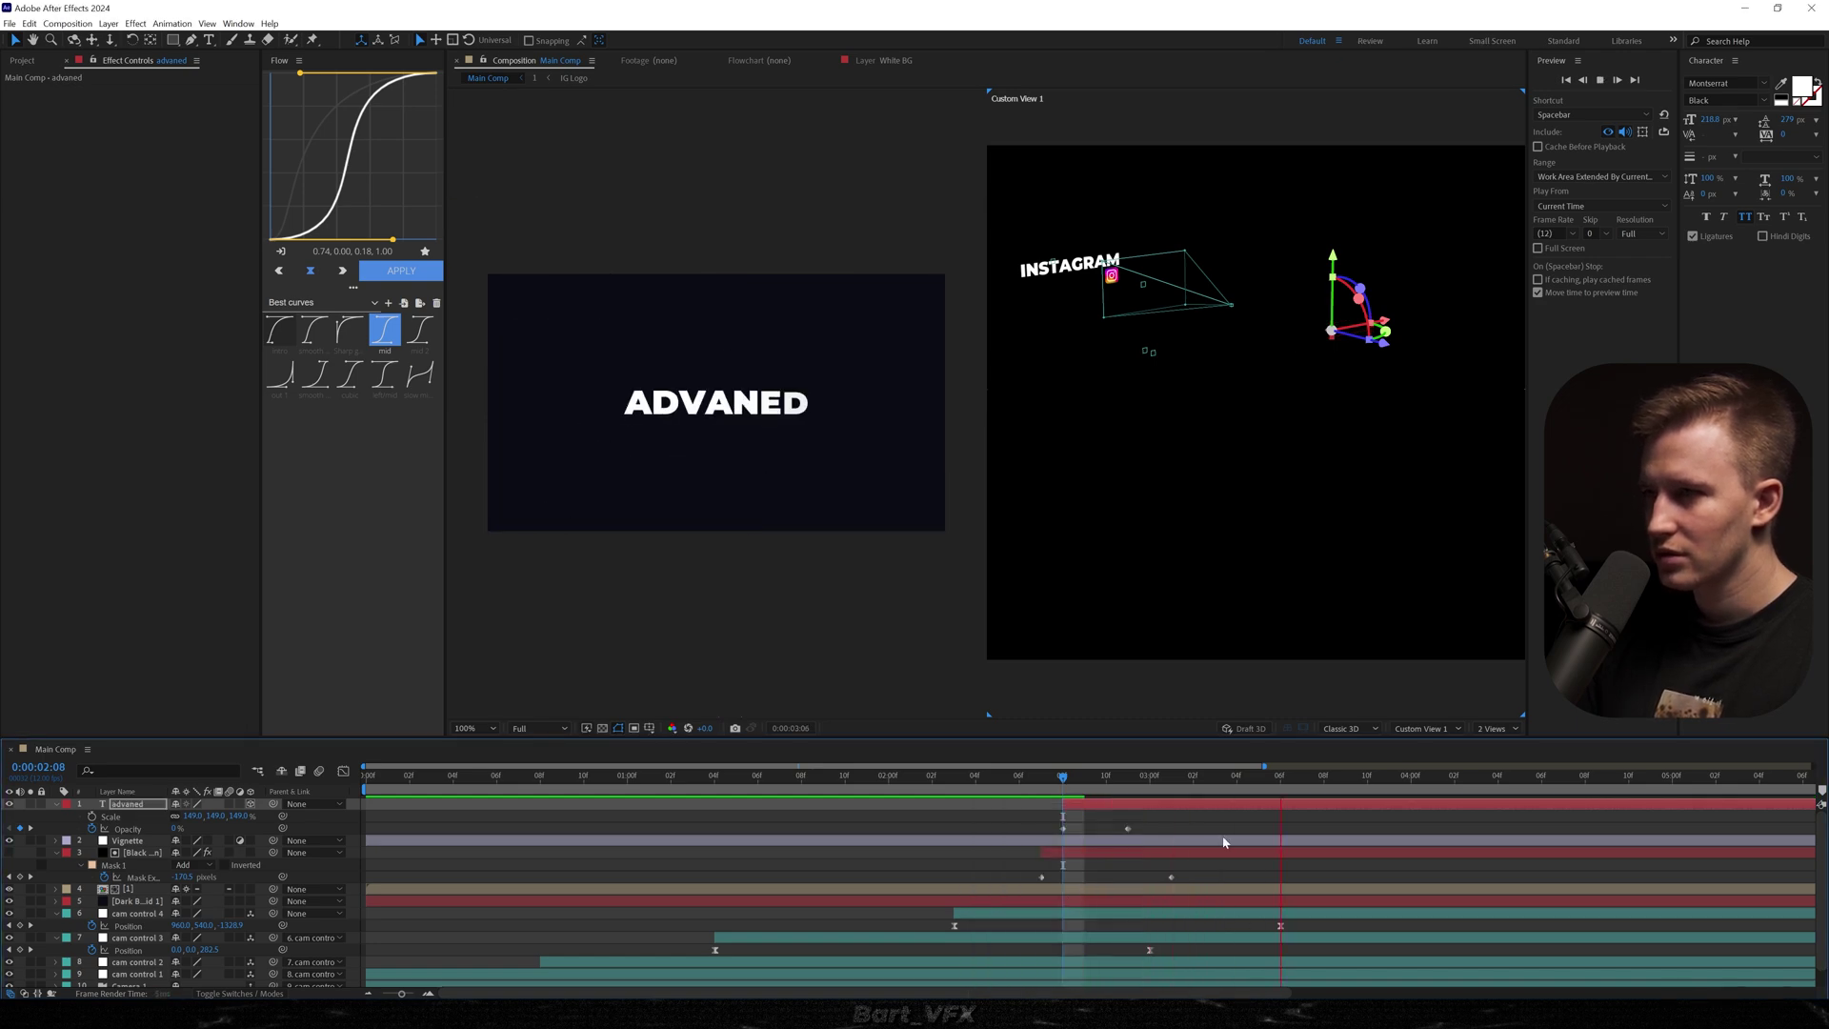
left_click(1495, 728)
left_click(1501, 745)
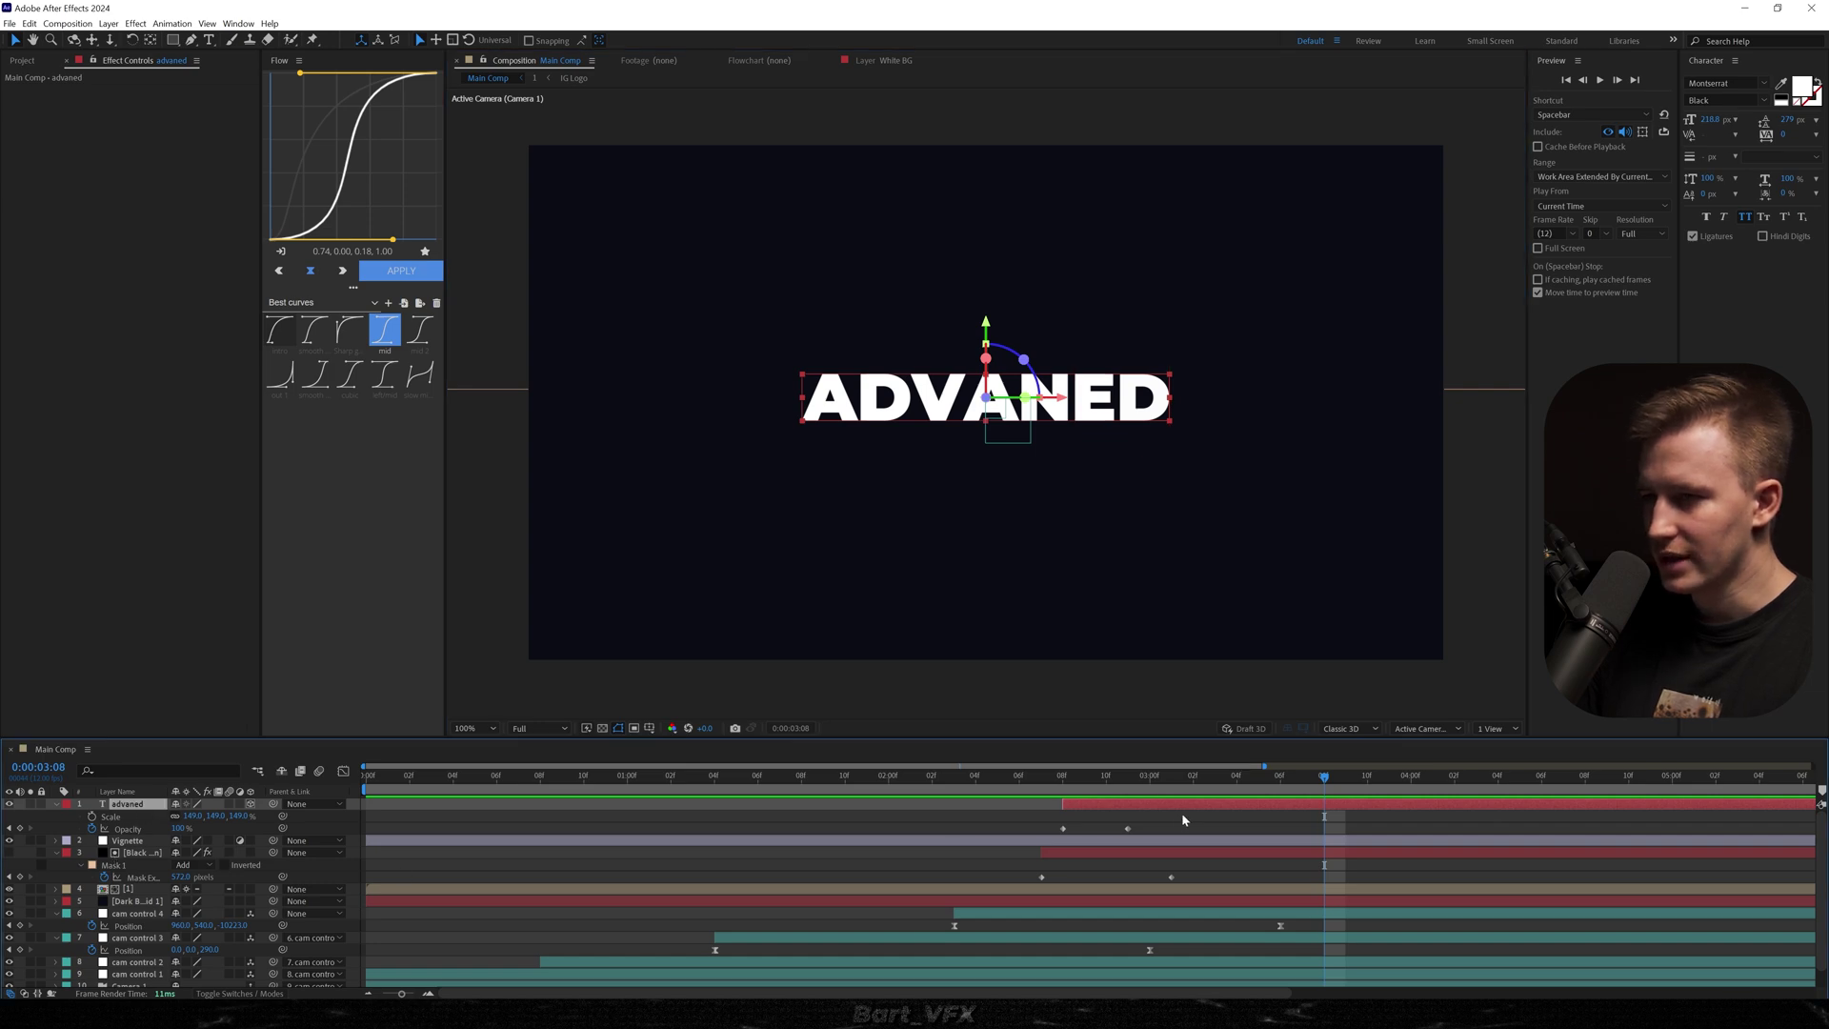
Step: Duplicate the ADVANED text layer and rename the lower copy "Advanced Stroke"
key("ctrl+d")
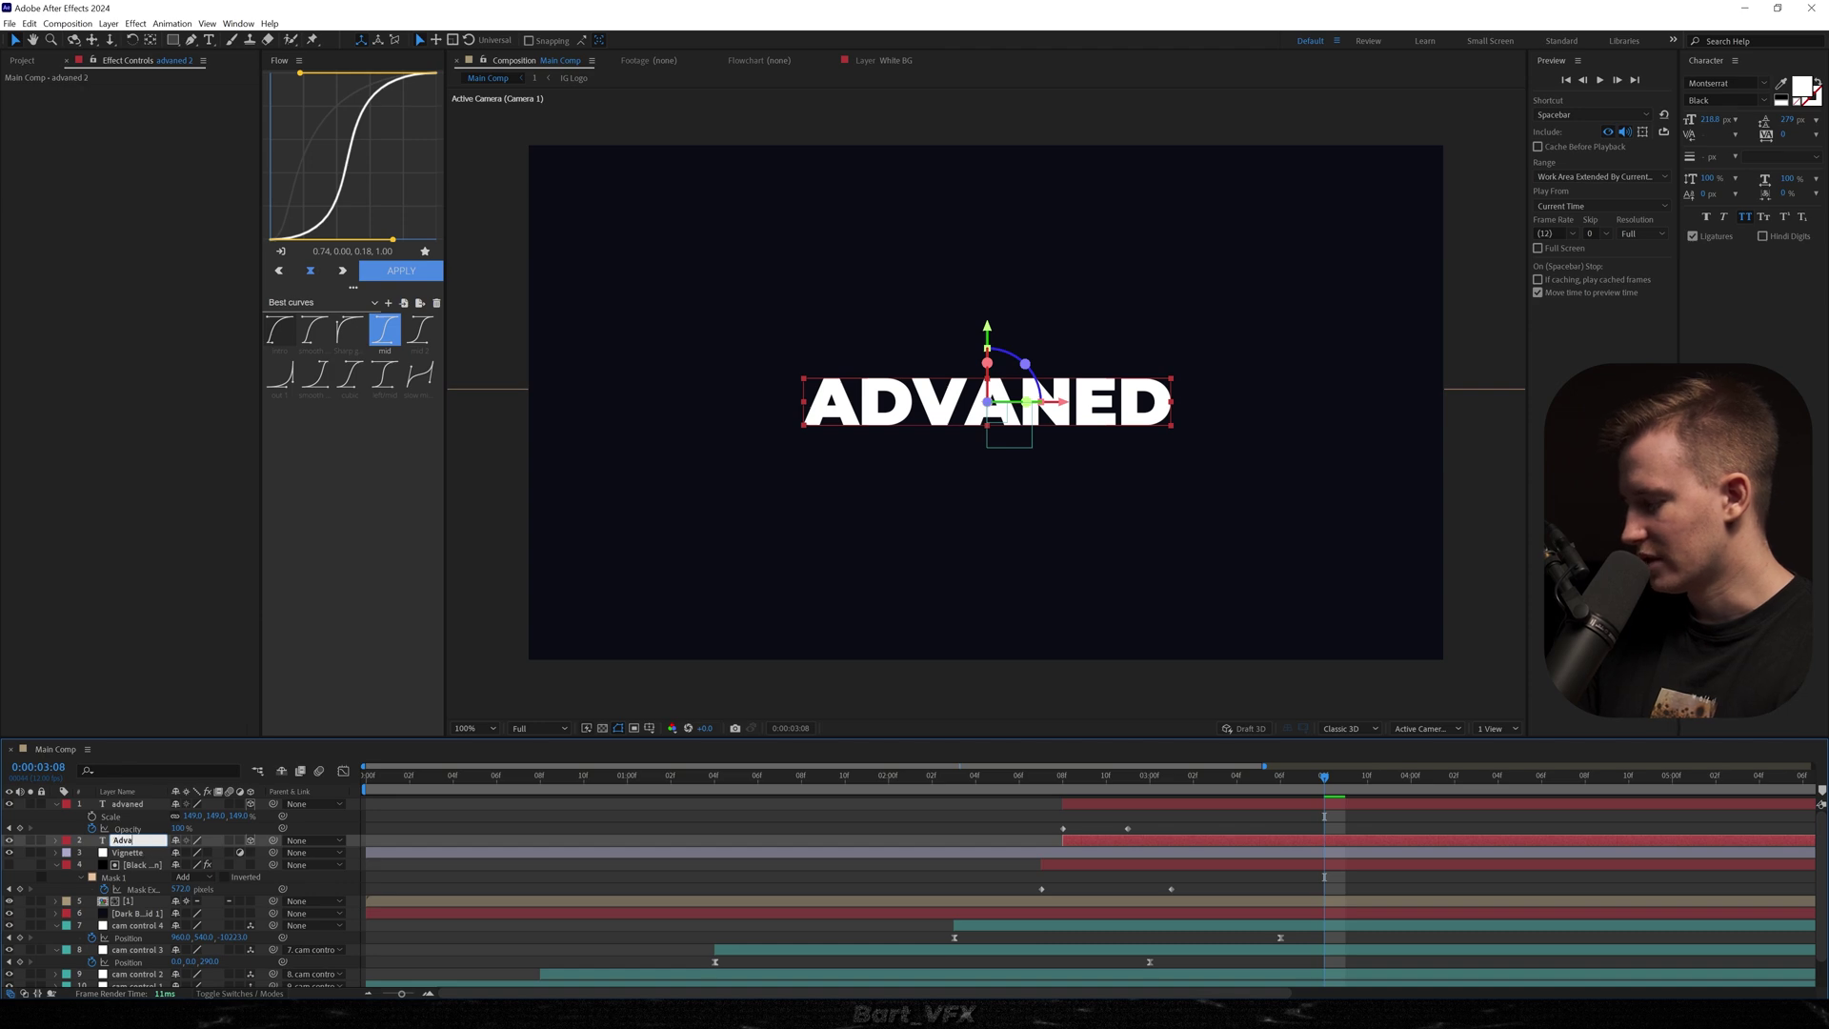
type("Advanced")
type("Stroke")
key("Return")
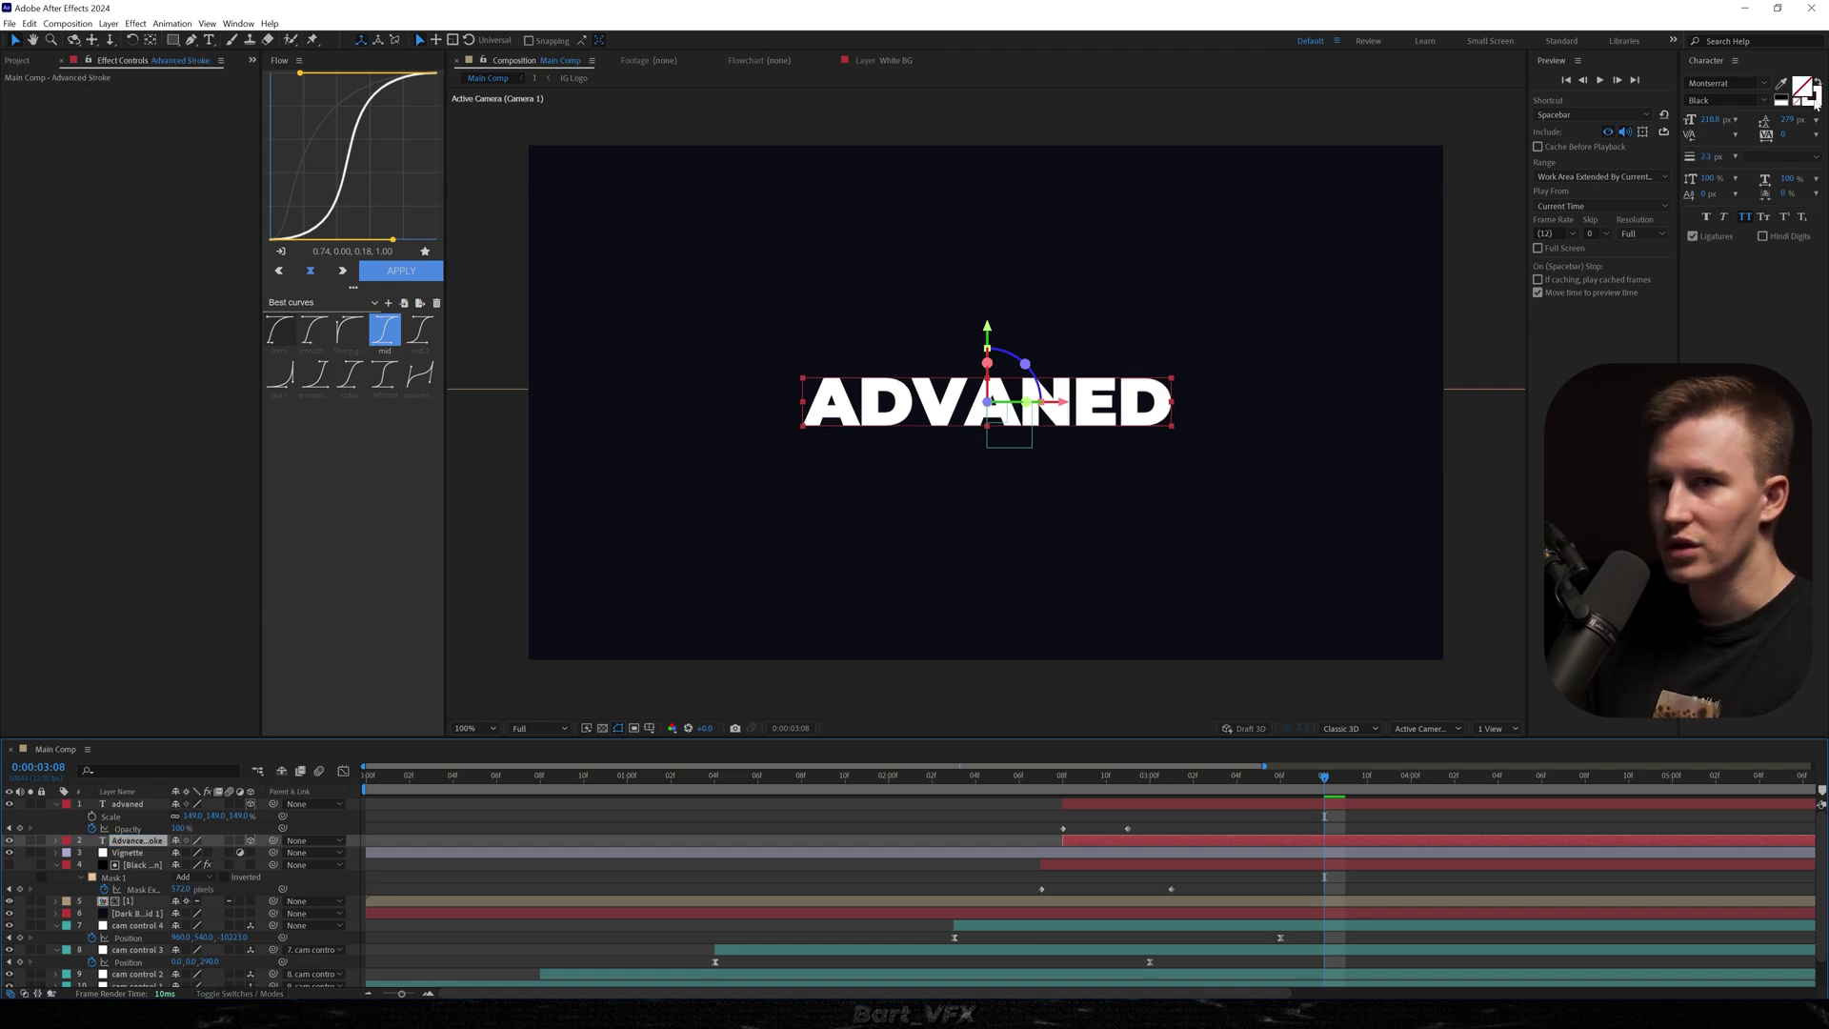
Step: Give the Advanced Stroke text a blue outline without fill and scale it up to 168.7%
left_click(1818, 82)
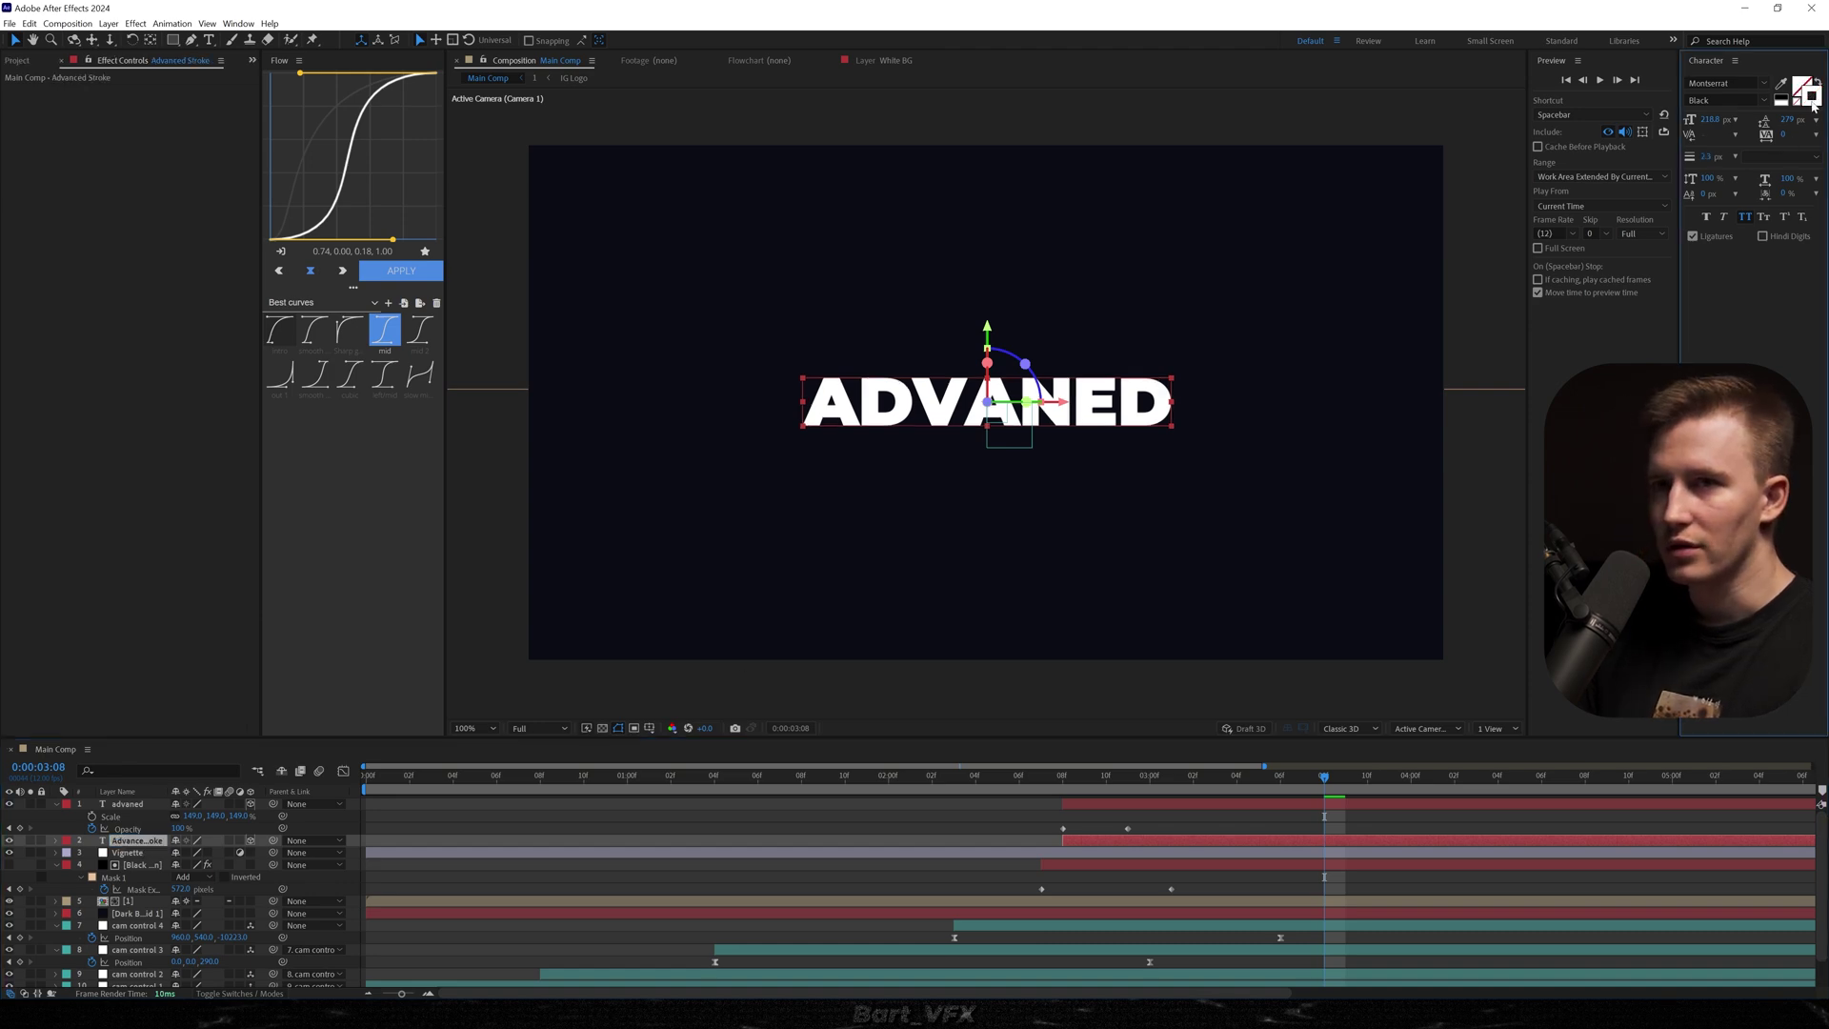
double_click(1812, 97)
left_click(405, 495)
left_click(387, 432)
key("Return")
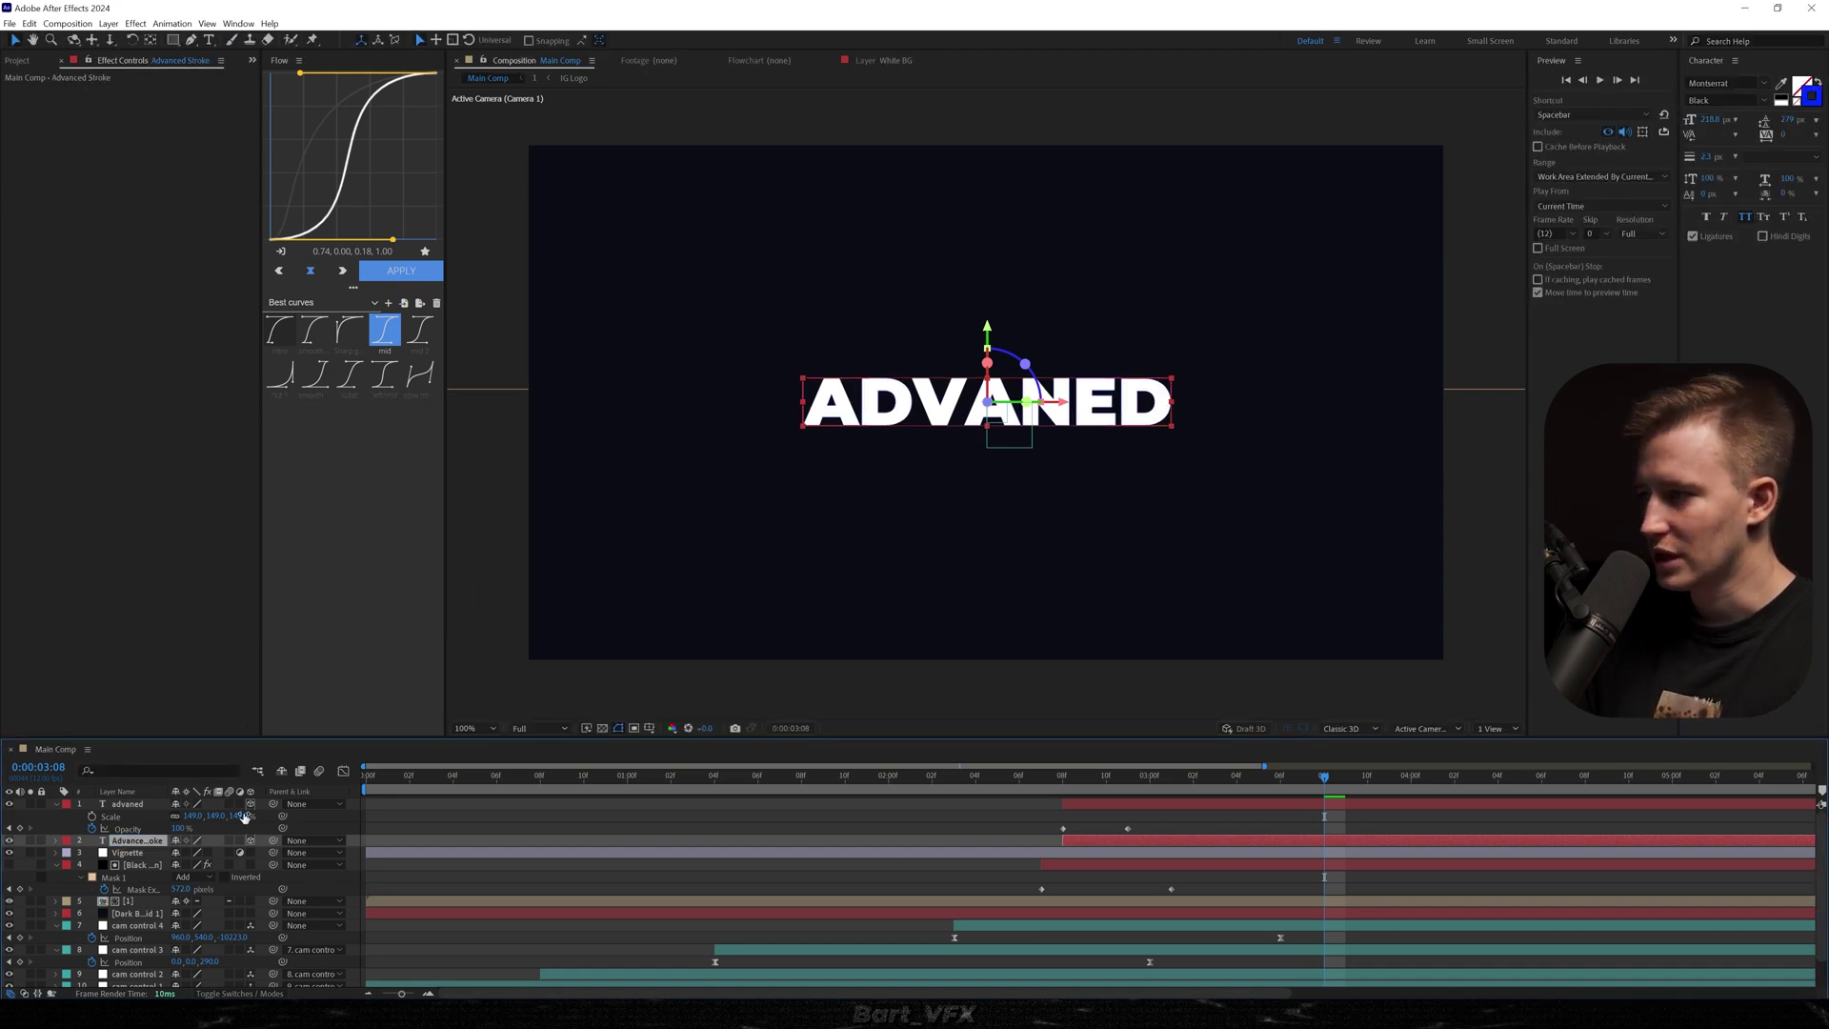
key("s")
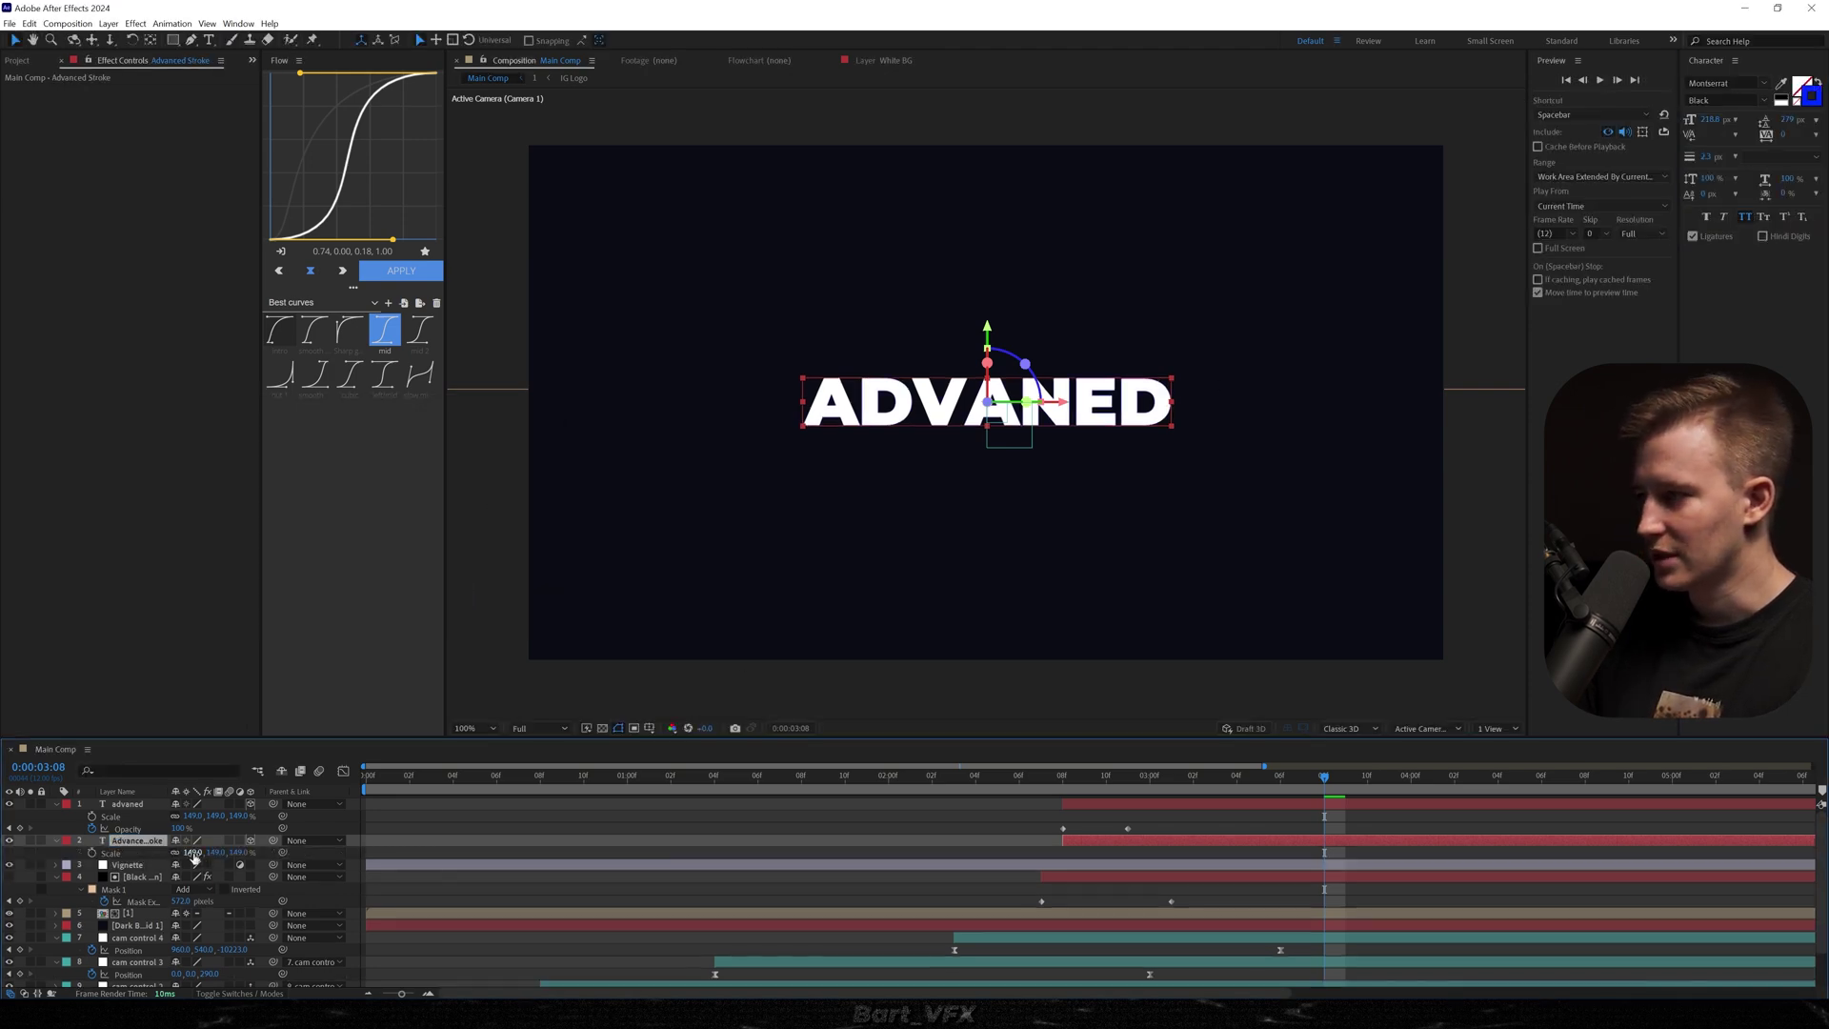
left_click_drag(192, 853, 331, 849)
Step: Apply the Turbulent Displace effect to the Advanced Stroke layer and try different Complexity values
key("ctrl+space")
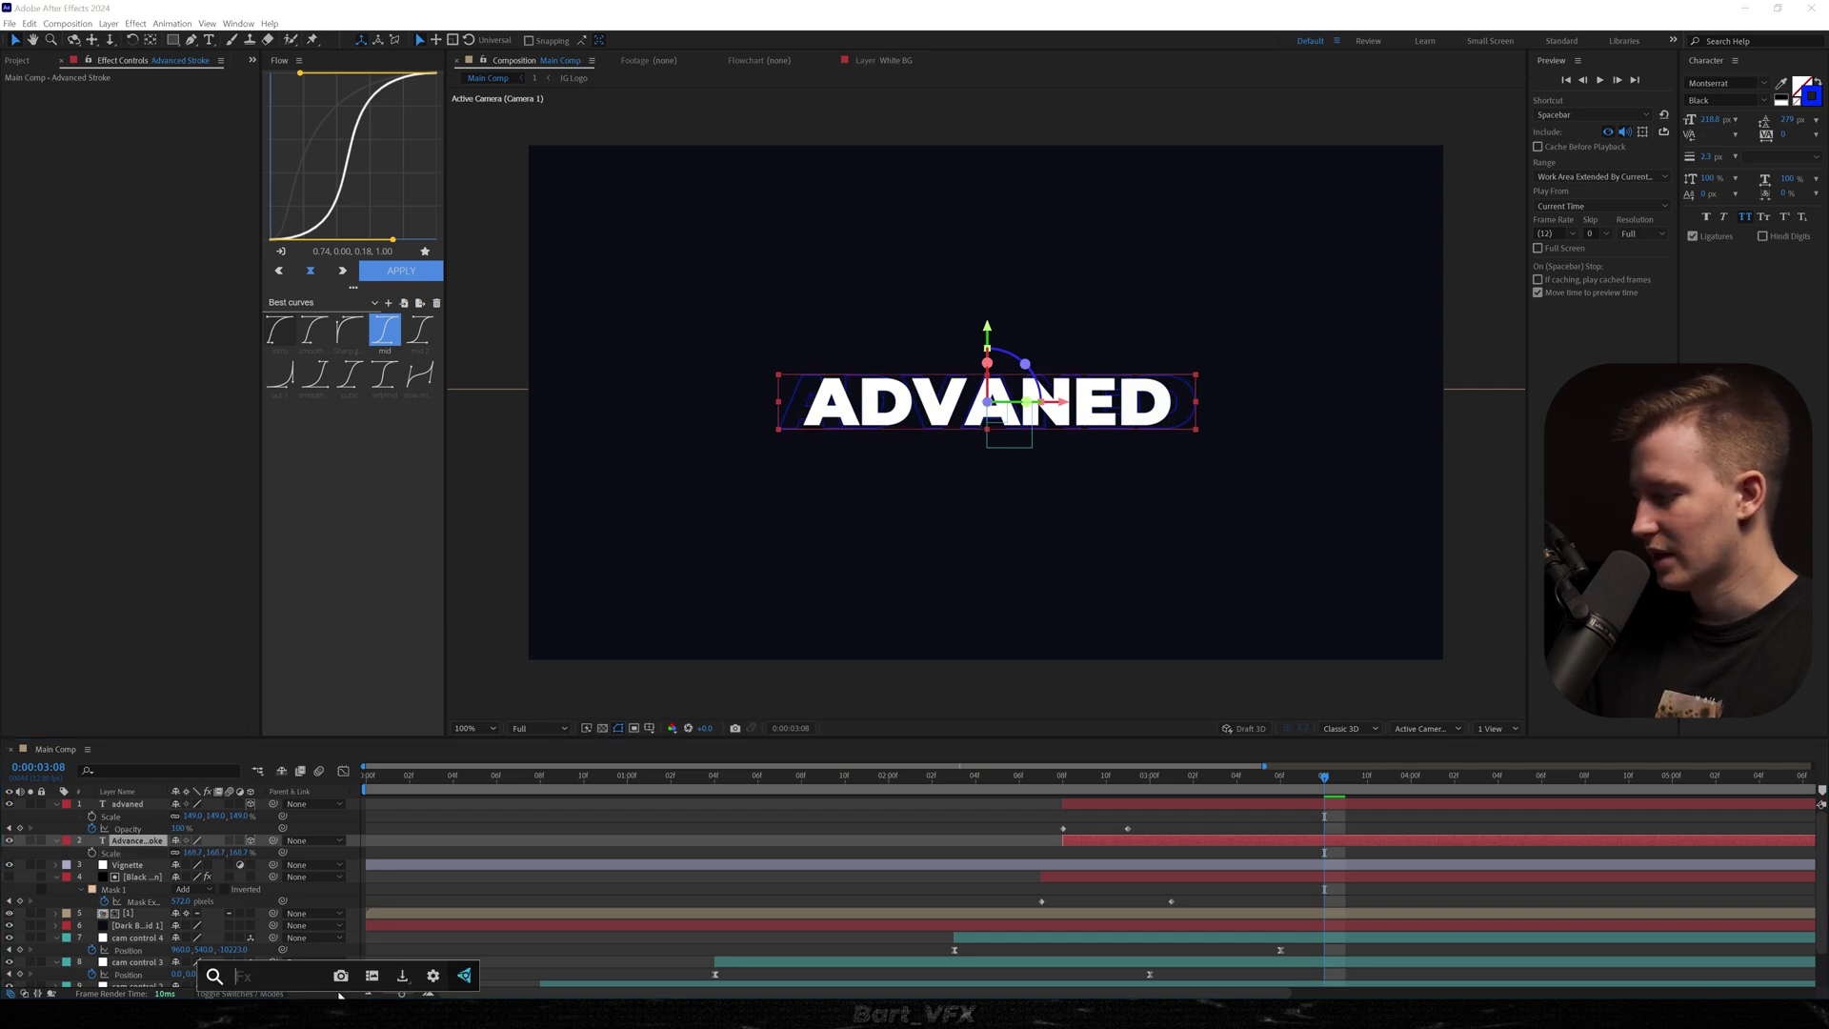
type("turbul")
key("Return")
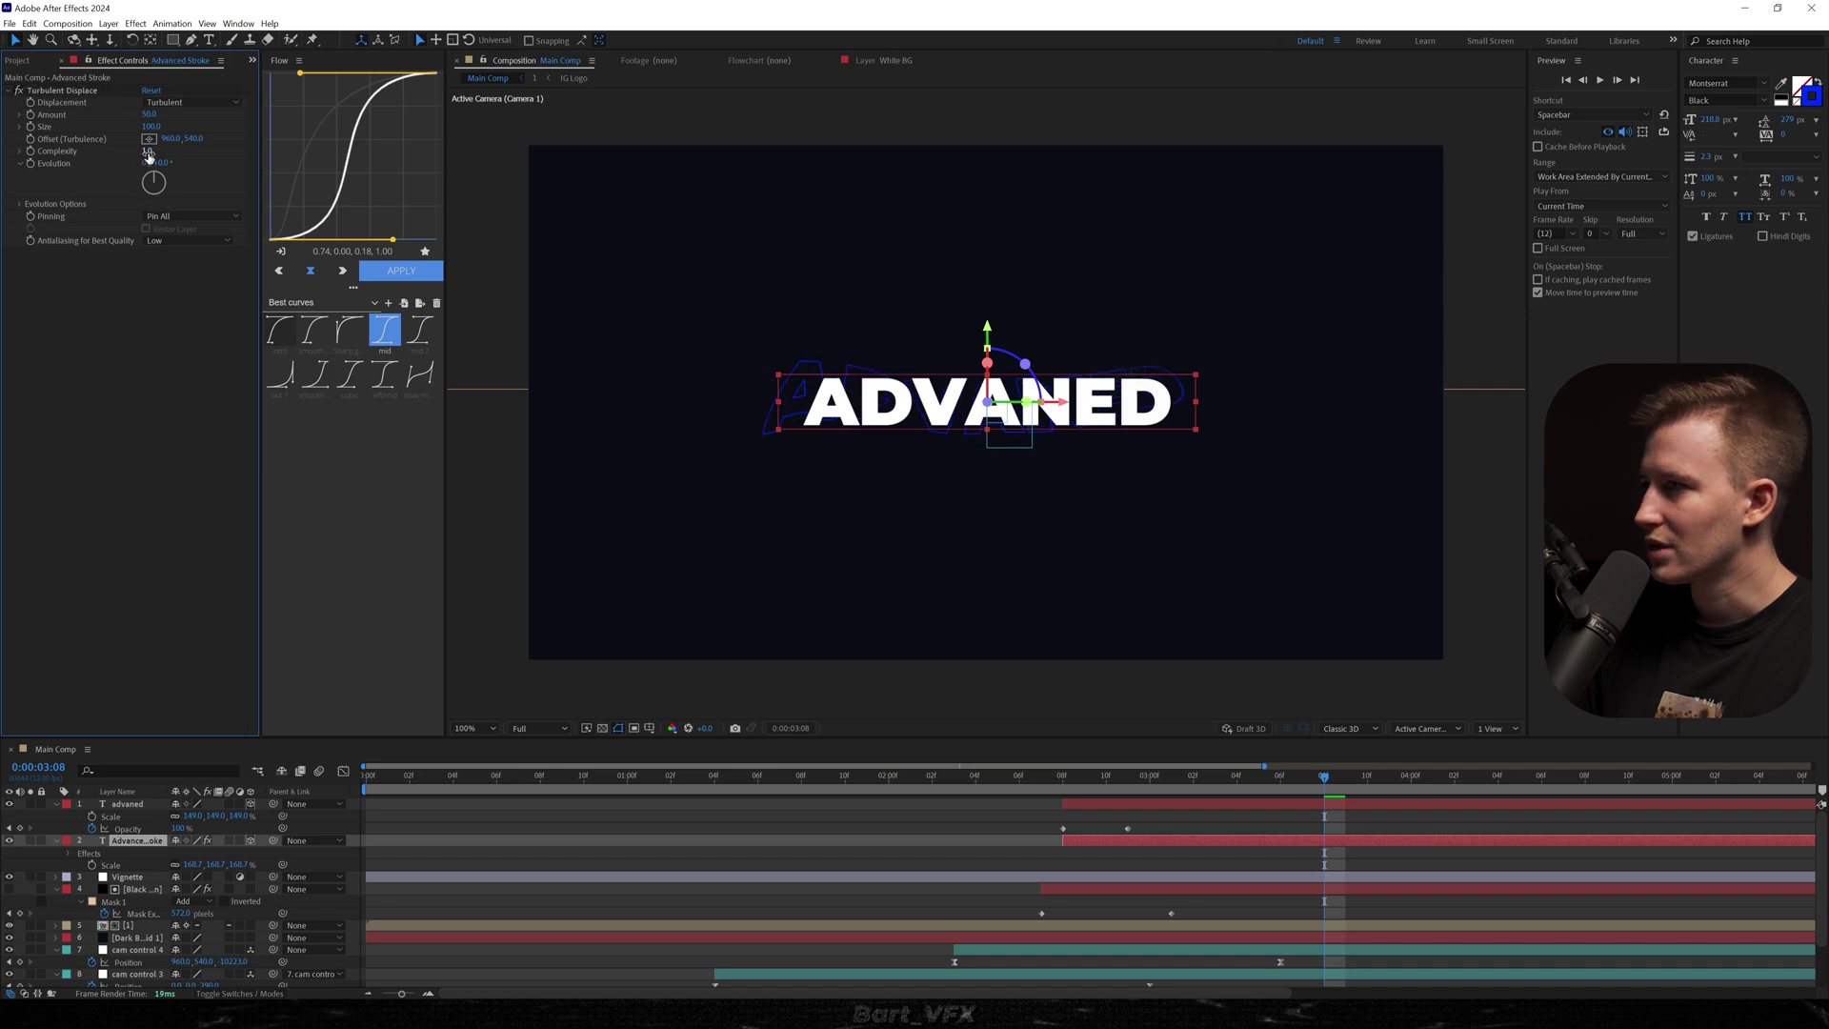
left_click_drag(149, 151, 338, 151)
left_click_drag(527, 158, 168, 151)
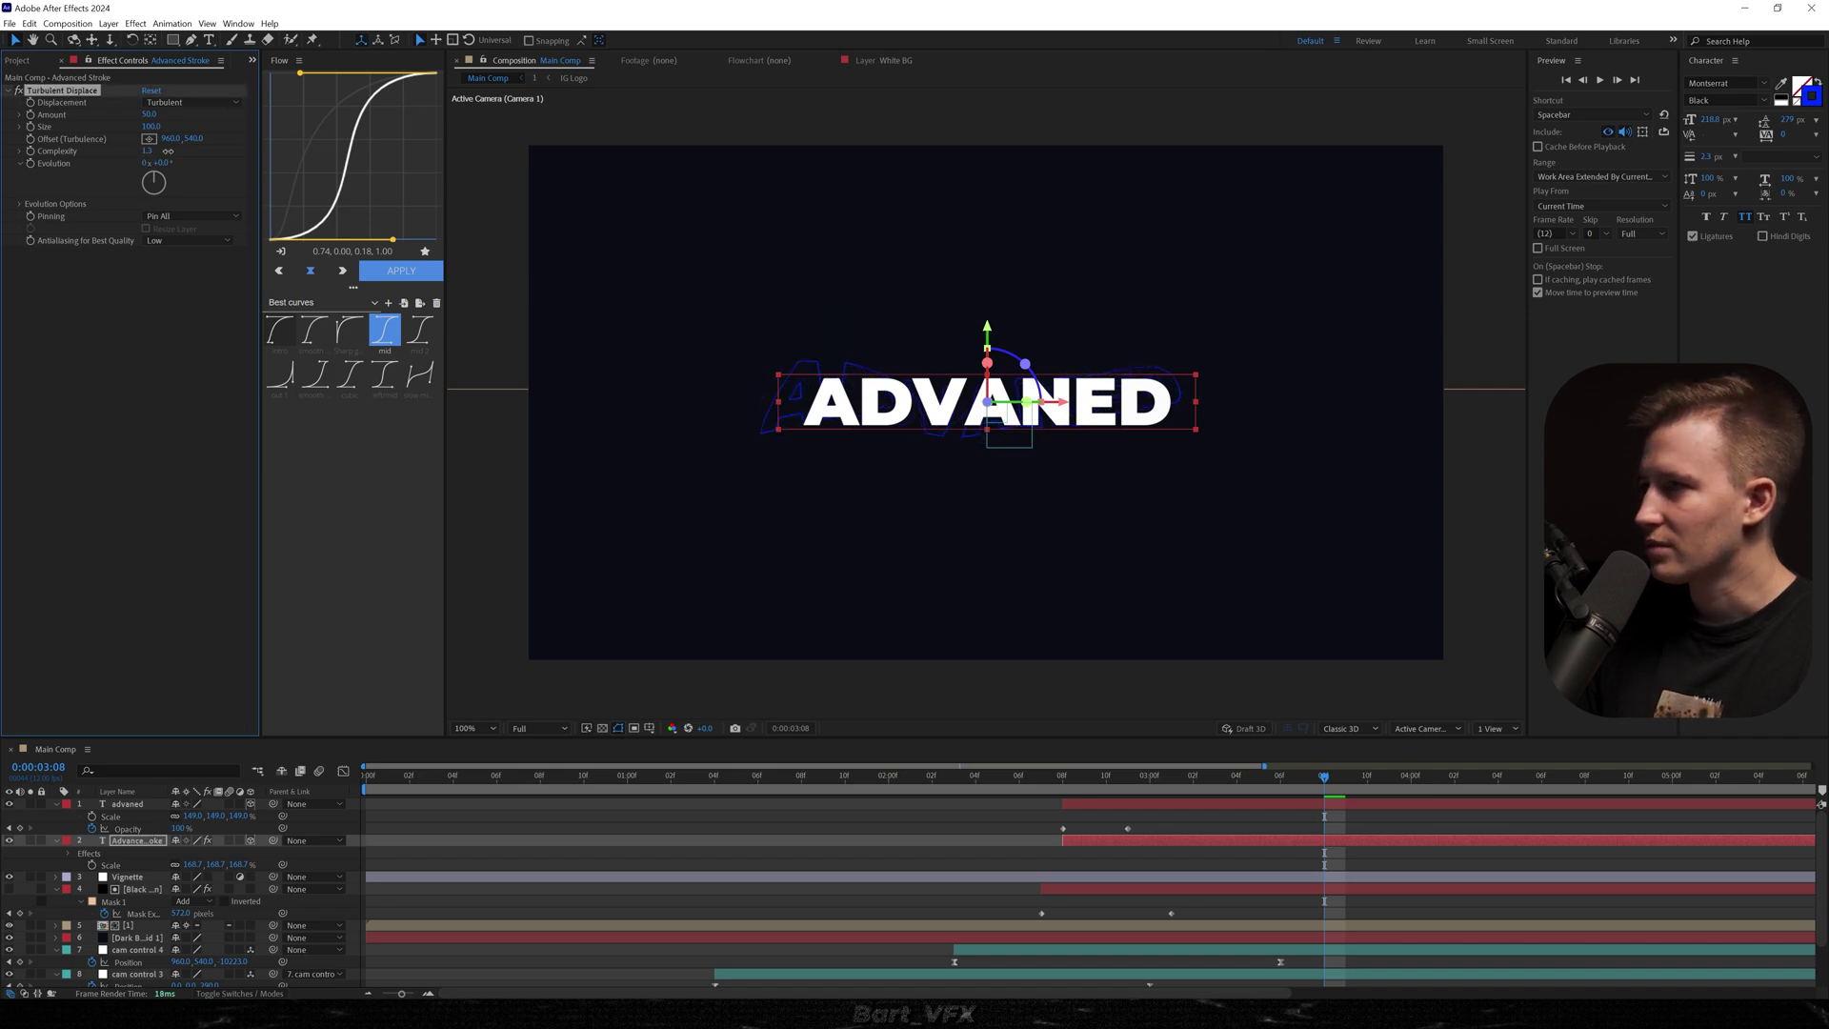
Step: Drive the Evolution of the stroke's Turbulent Displace with the expression time*200 and preview the animated outline
left_click(32, 164, "alt")
type("t")
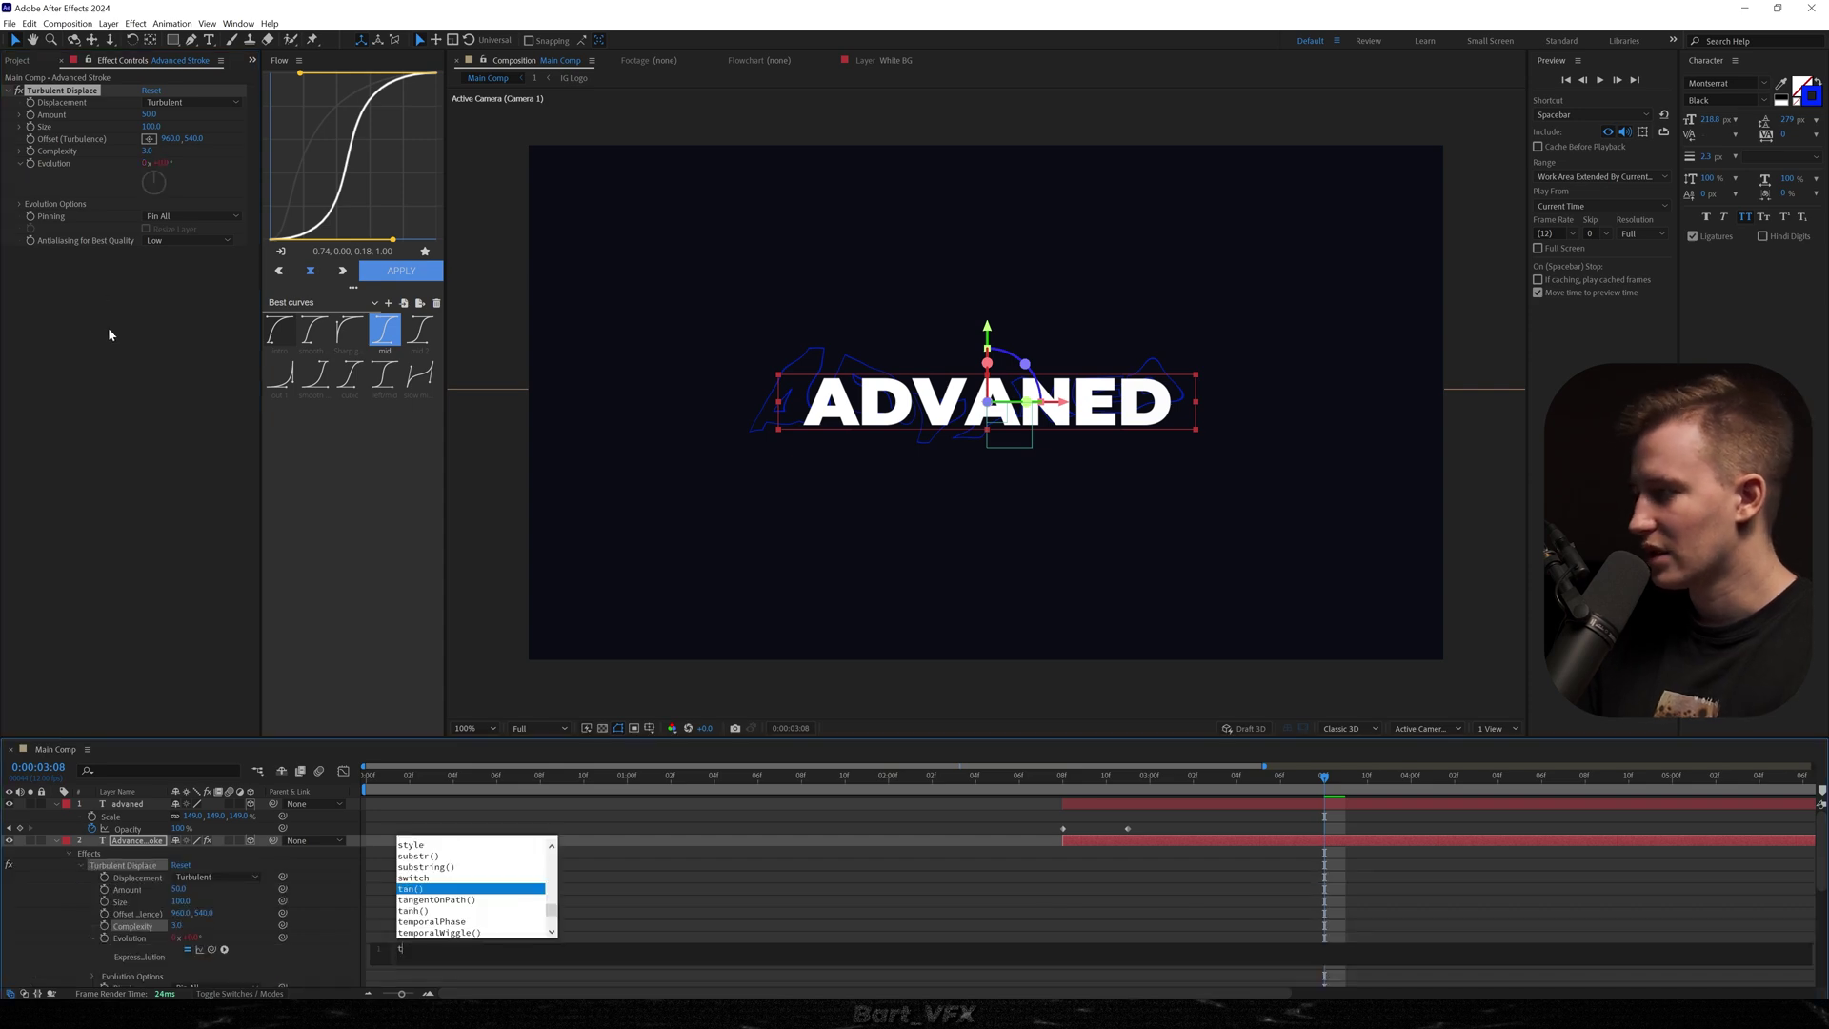
type("ime*200")
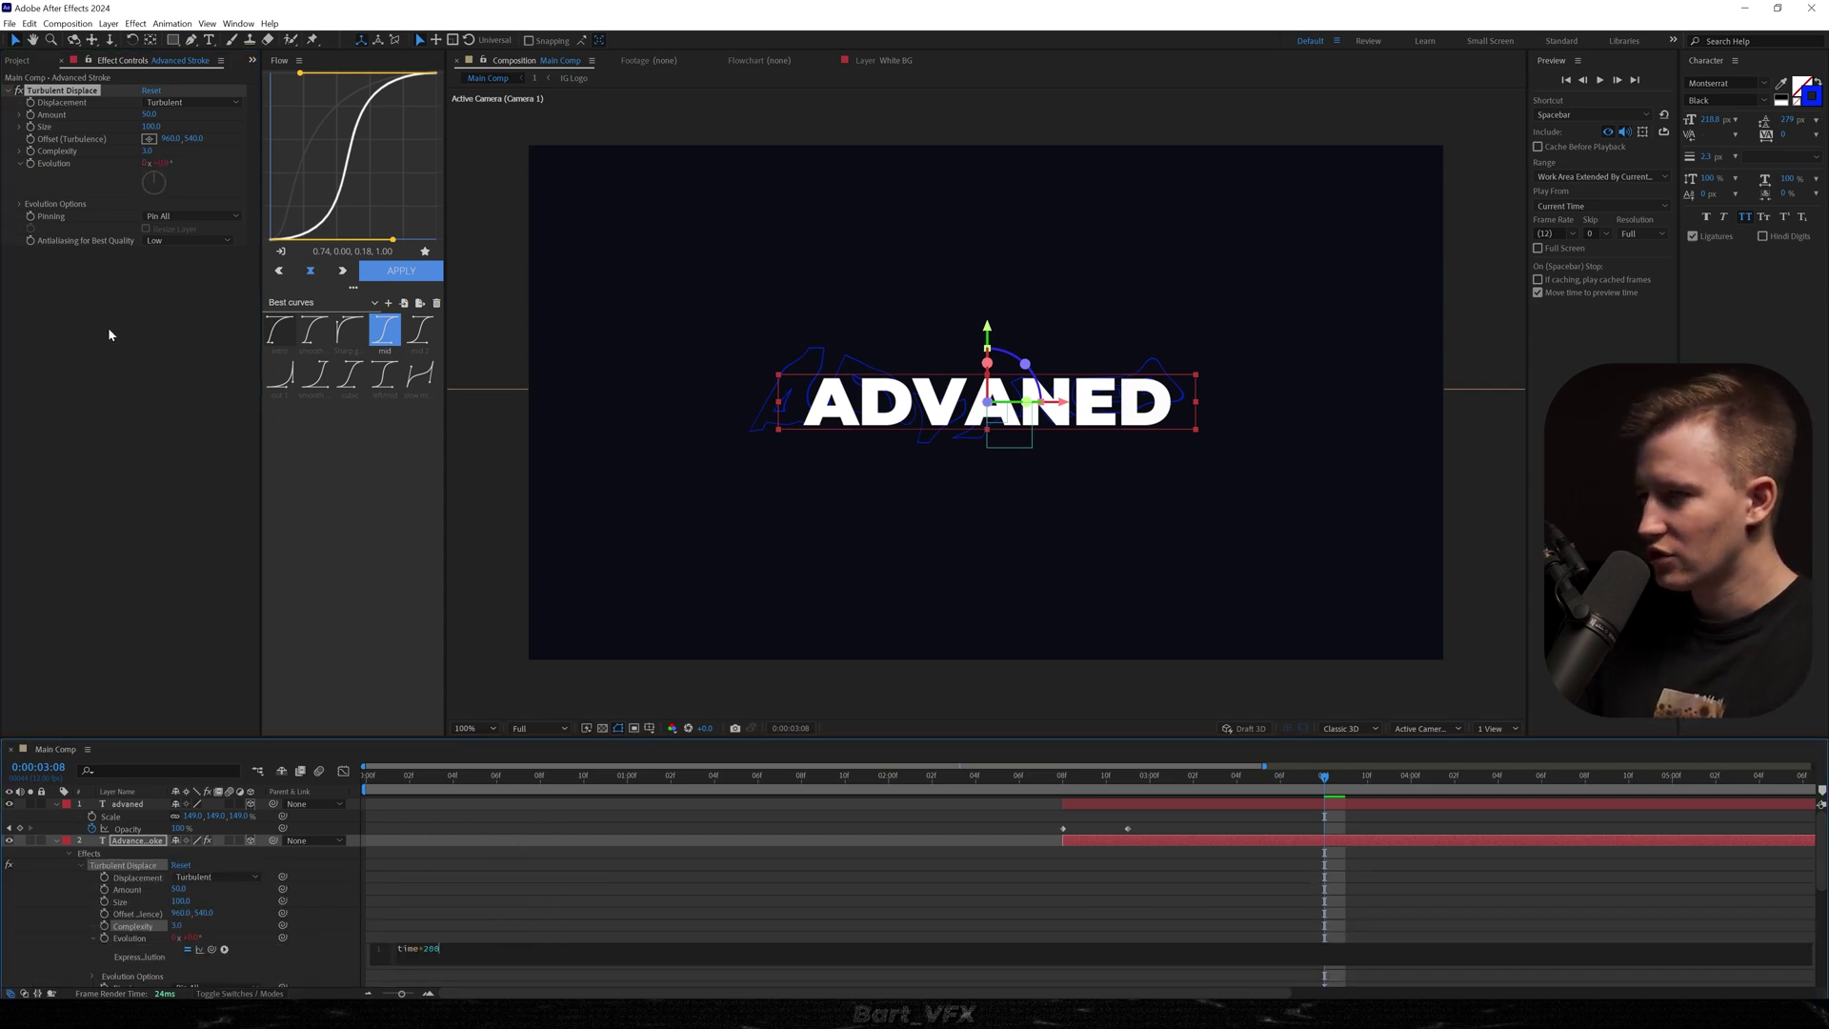
left_click(109, 335)
left_click(868, 778)
key("space")
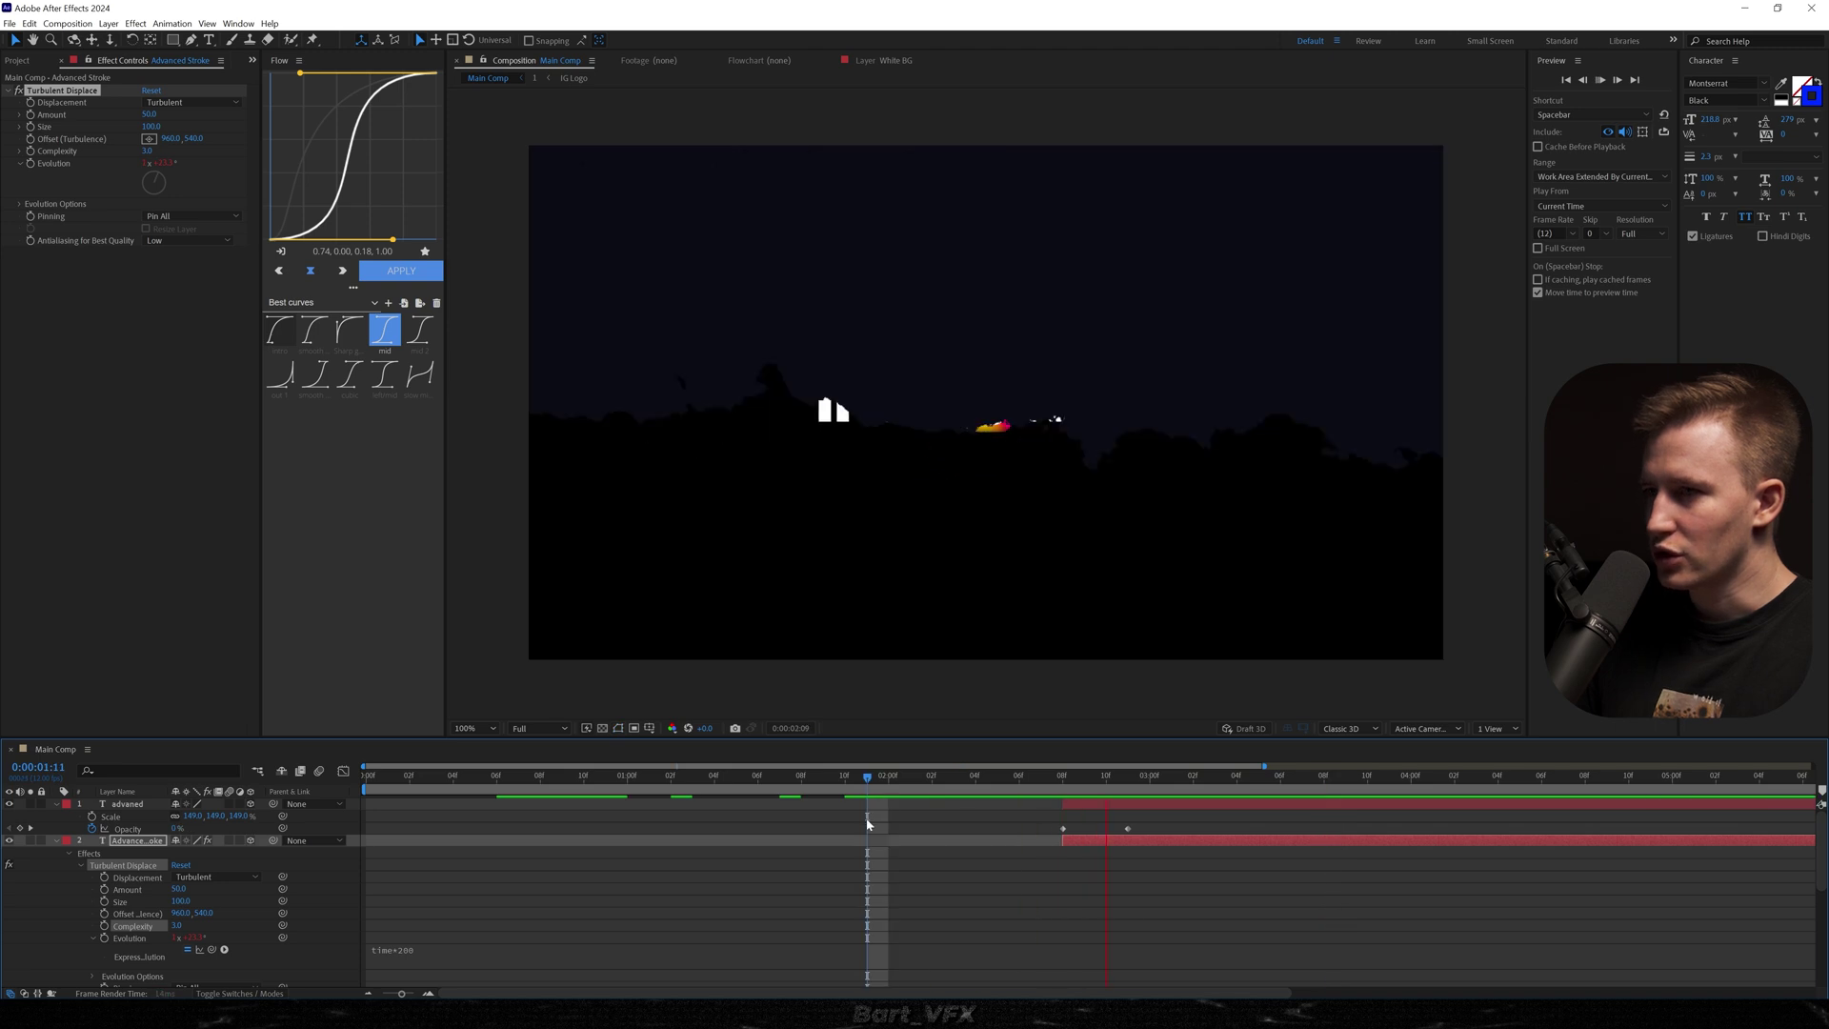
key("space")
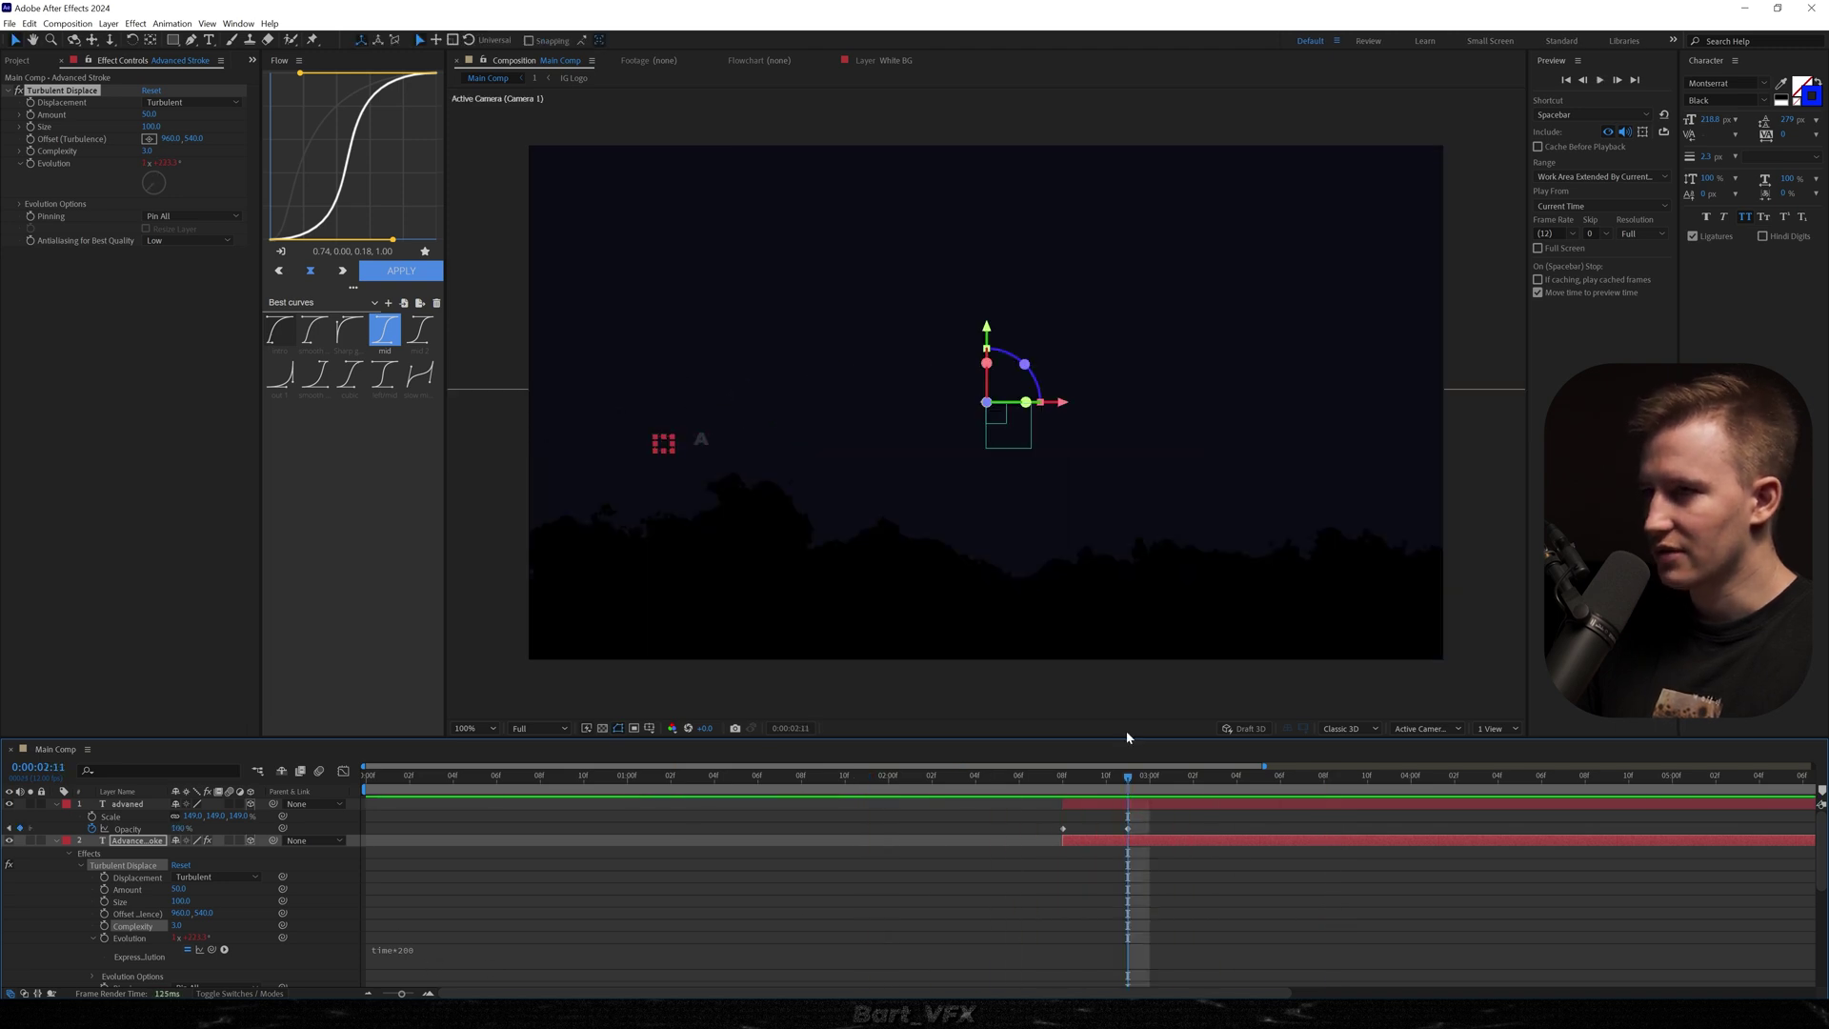
key("space")
Step: Change the displacement type of the stroke's Turbulent Displace effect to Twist Smoother
left_click(163, 146)
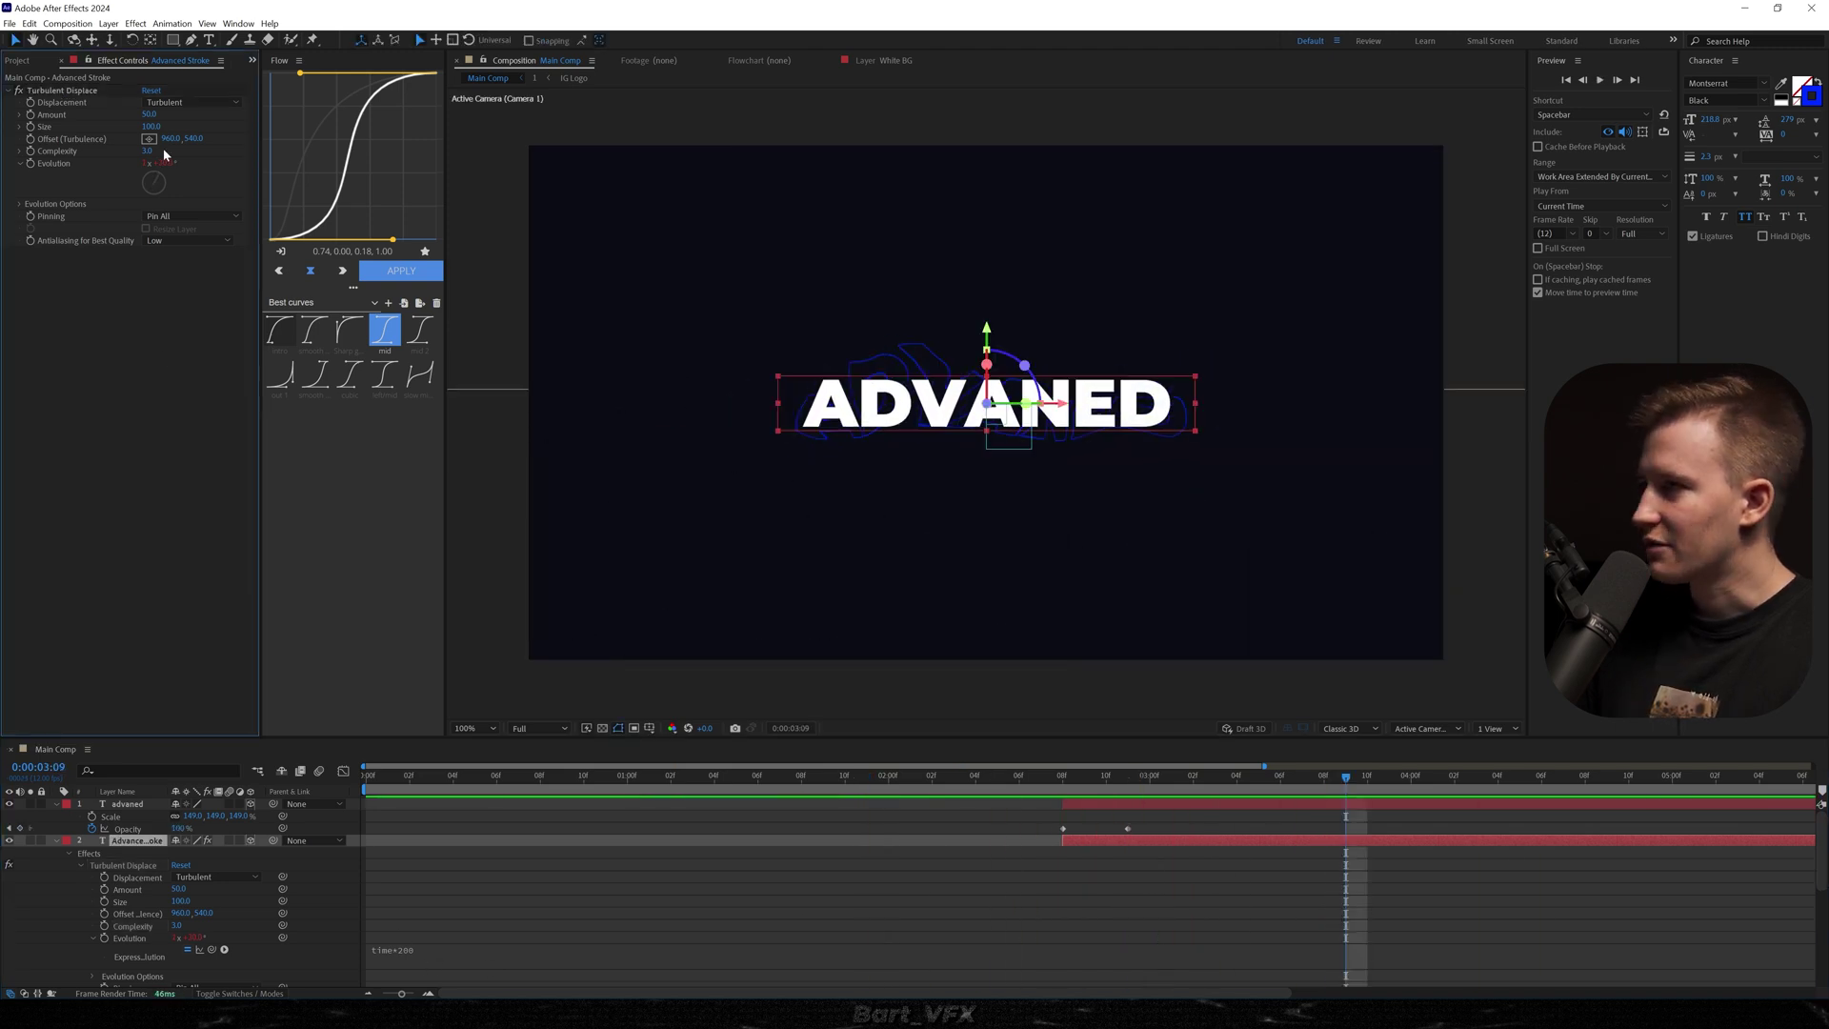
left_click(172, 102)
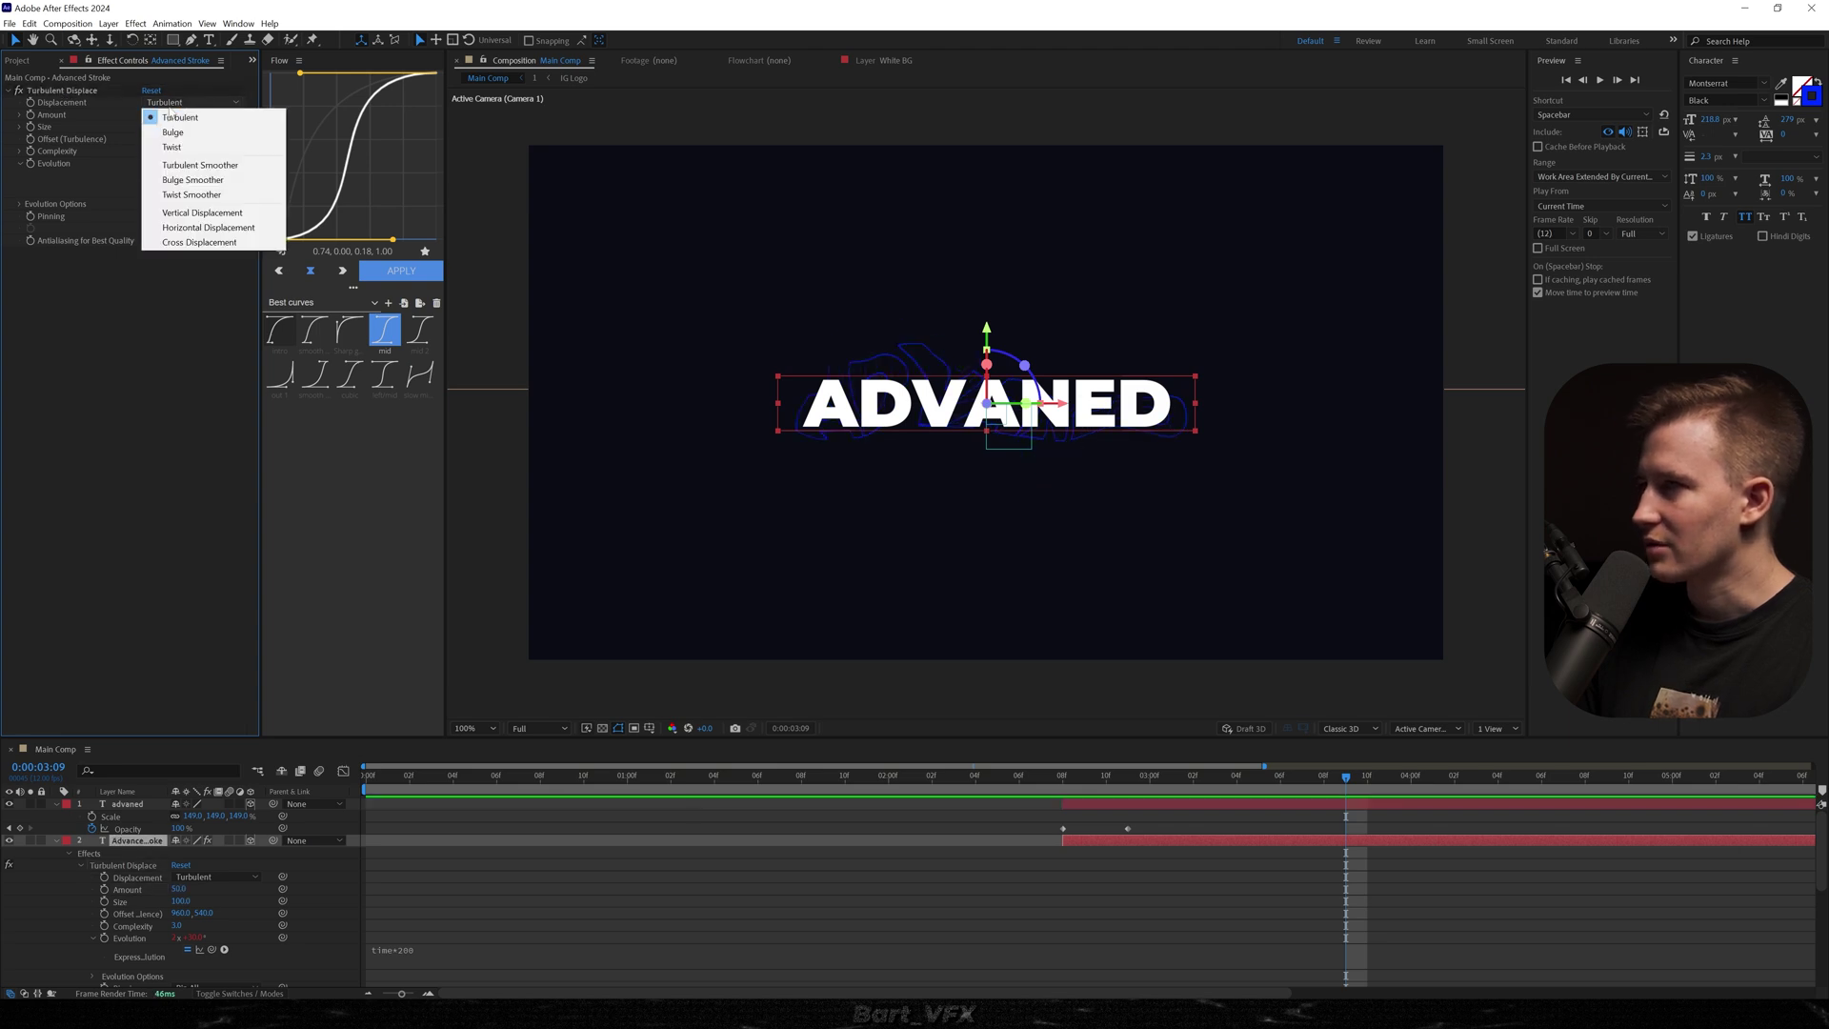
left_click(193, 194)
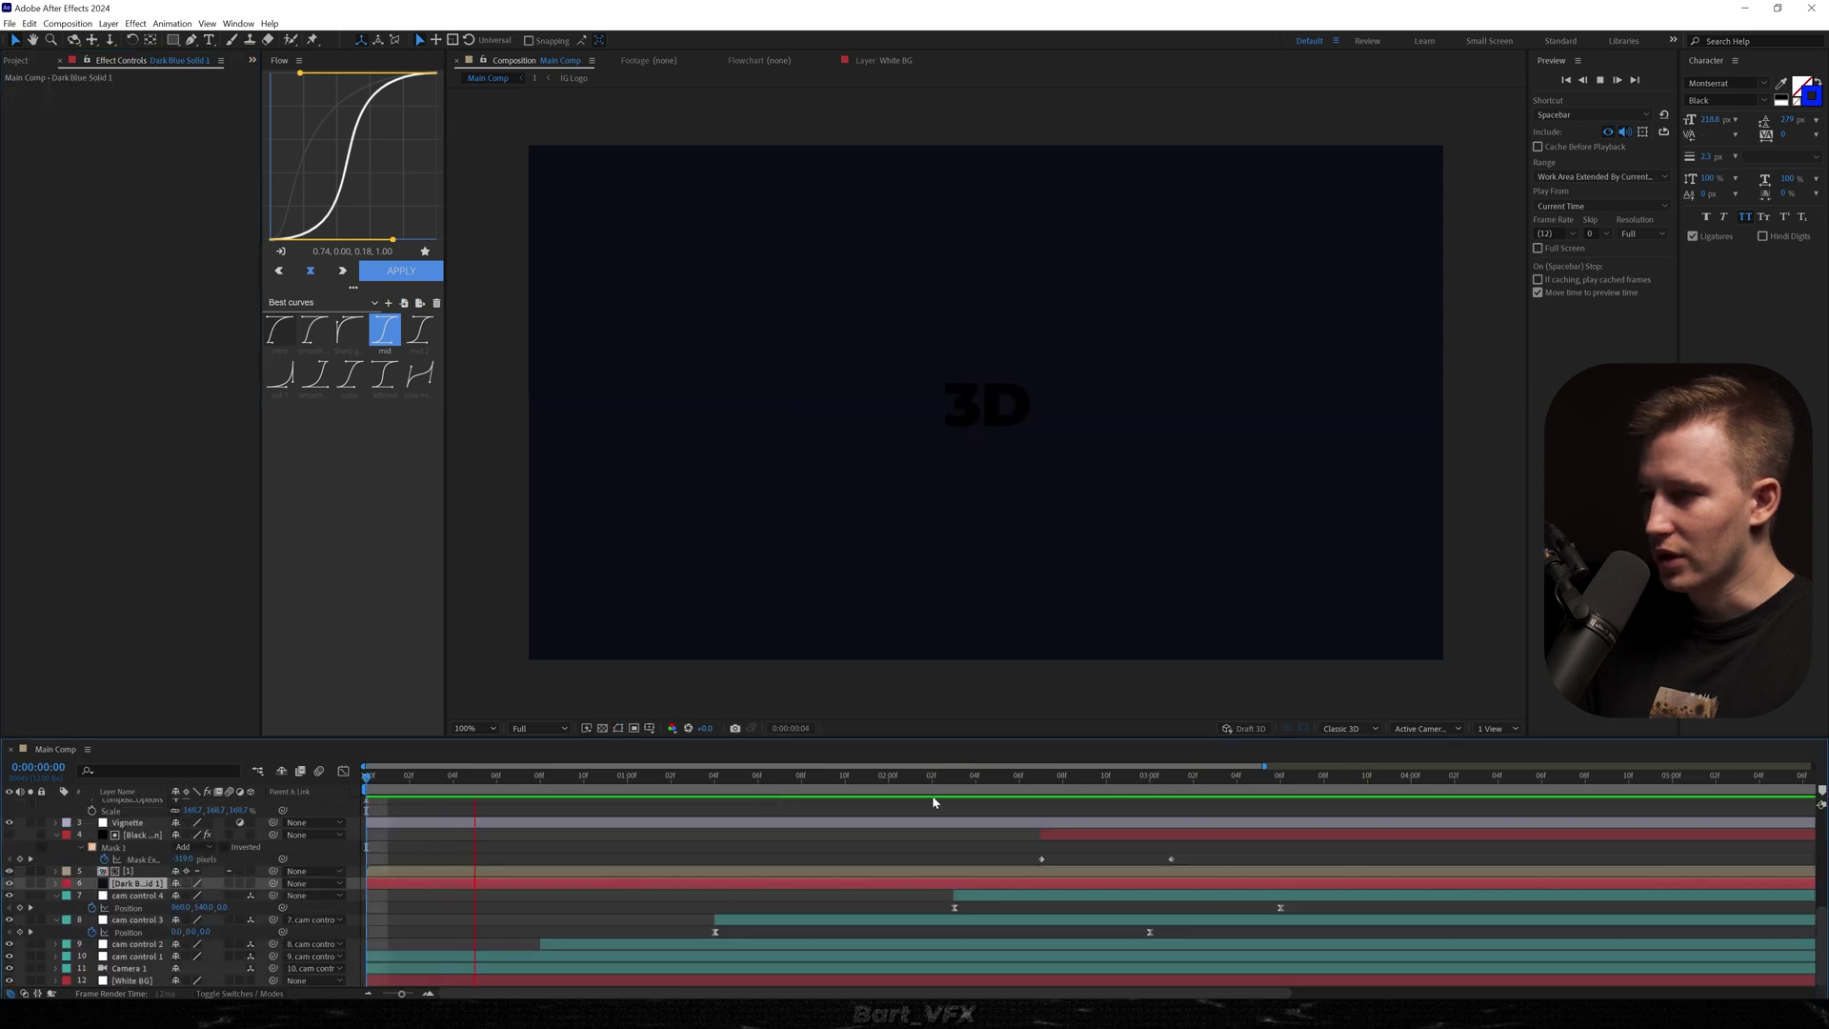
Step: Trim the dark blue solid to start at 0:00:02:07 and preview the composition from near the beginning
left_click_drag(931, 780, 1043, 780)
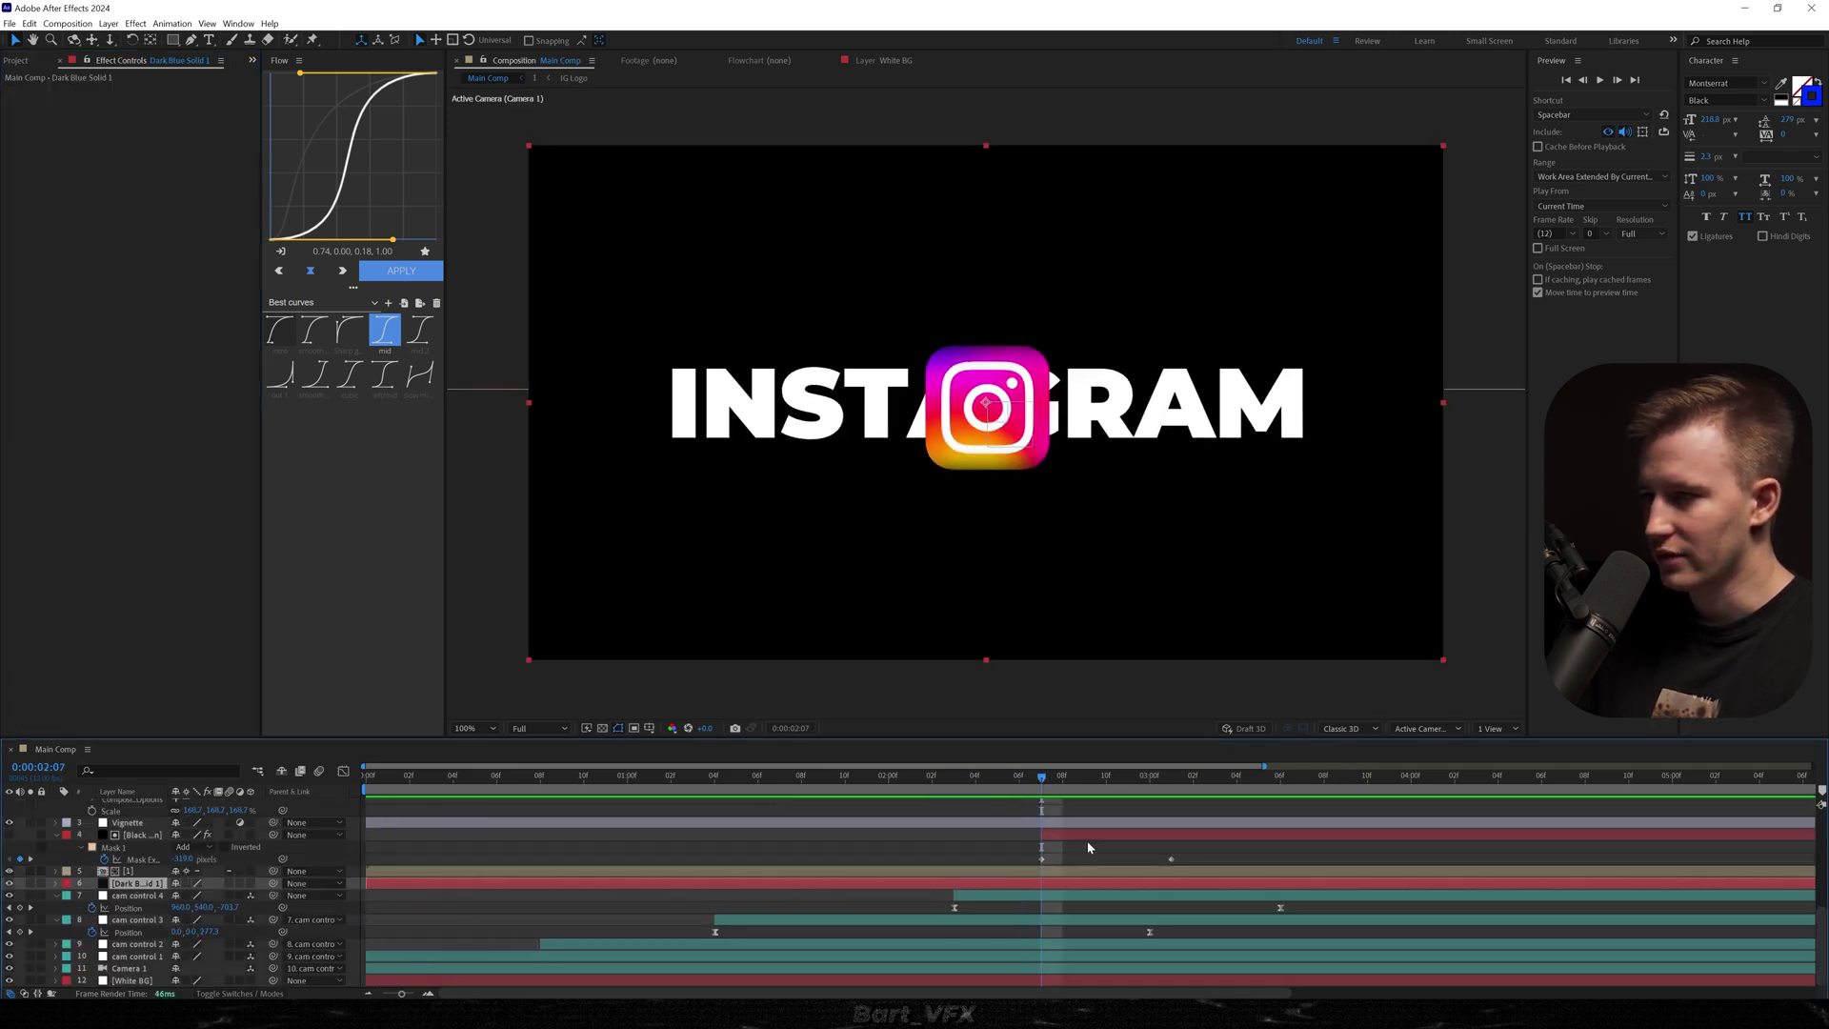
key("alt+[")
left_click_drag(1041, 778, 455, 777)
key("space")
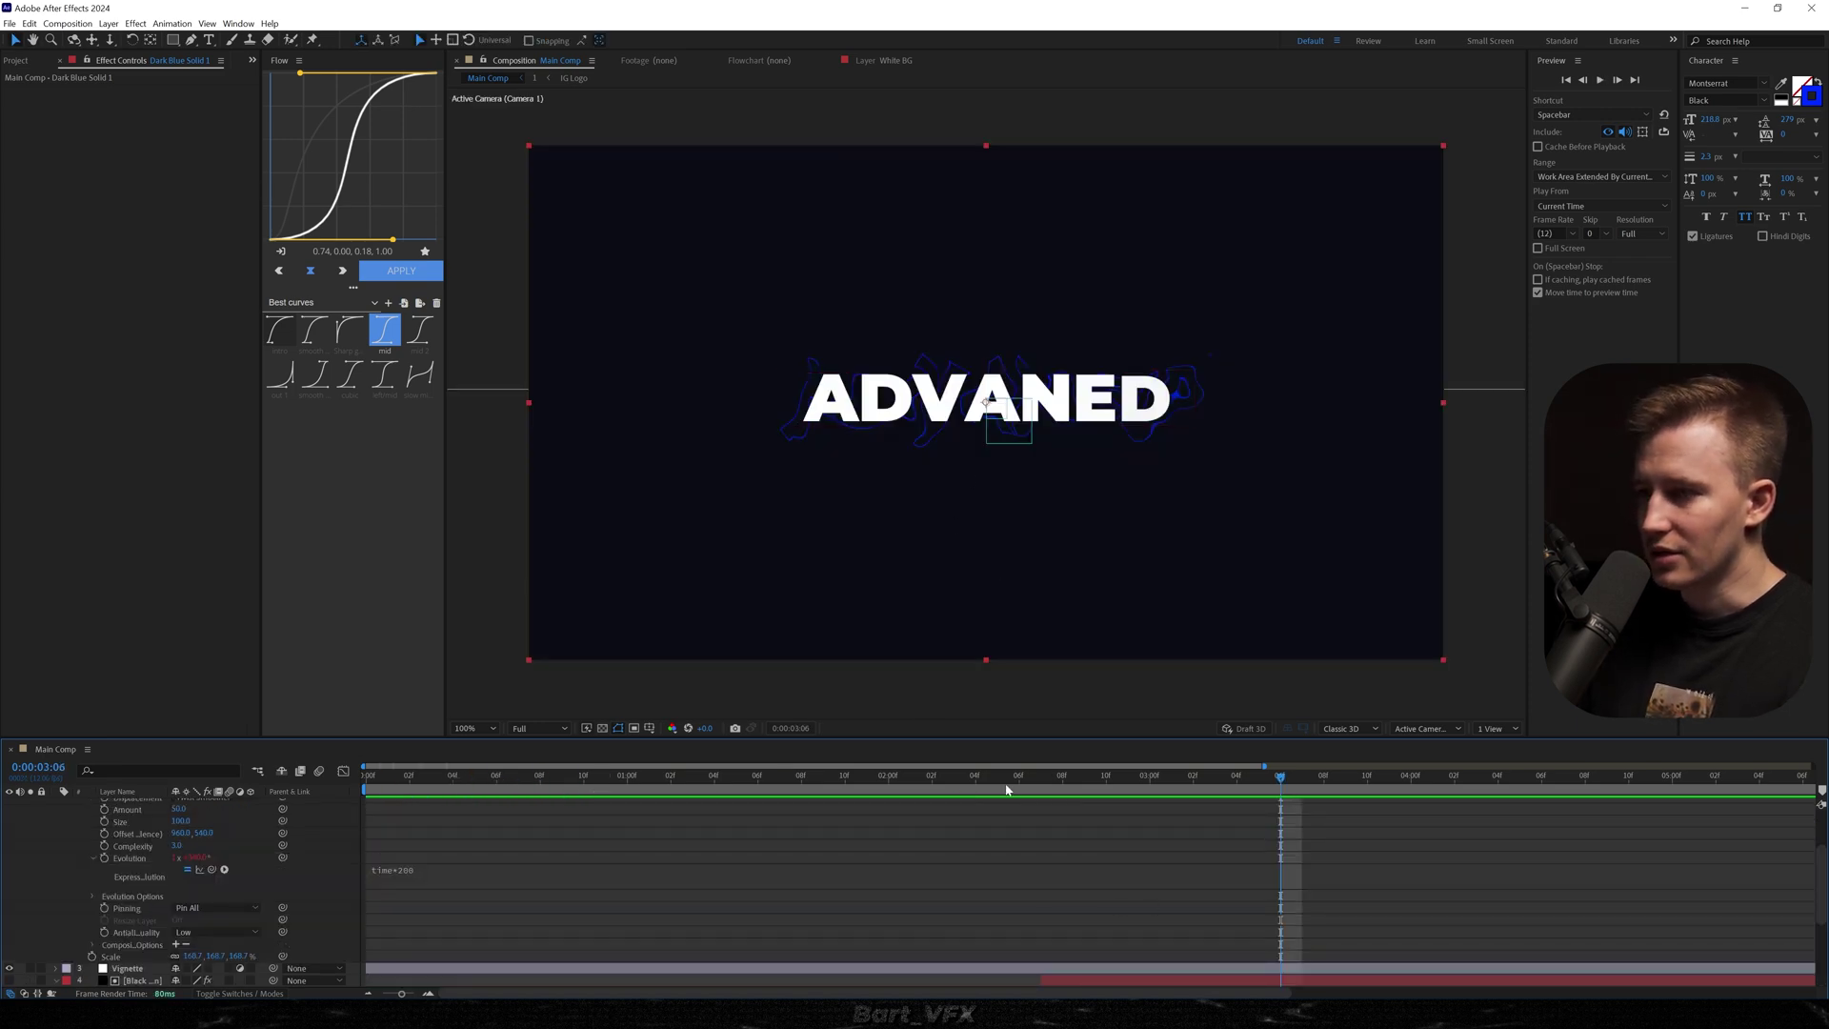
Step: Apply the Deep Glow effect to the Advanced Stroke layer and raise its Exposure to about 3.27
left_click_drag(1082, 779, 1282, 743)
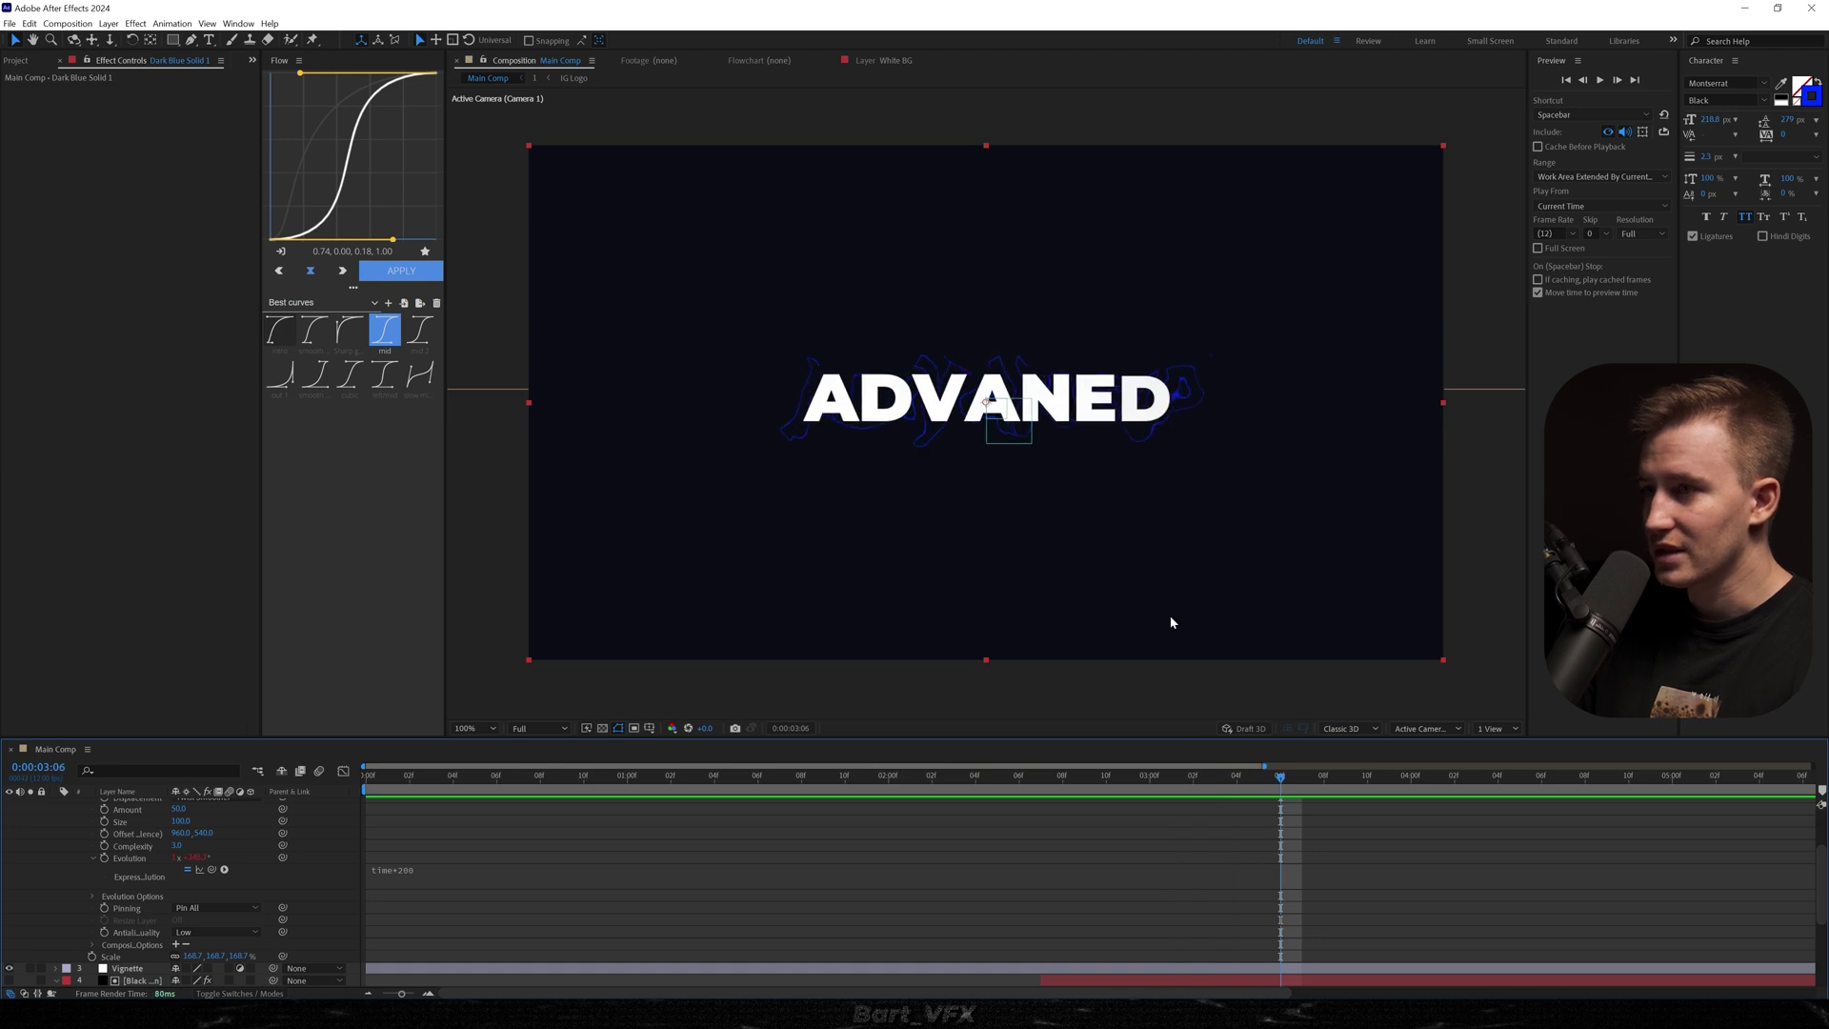
left_click(505, 810)
key("u")
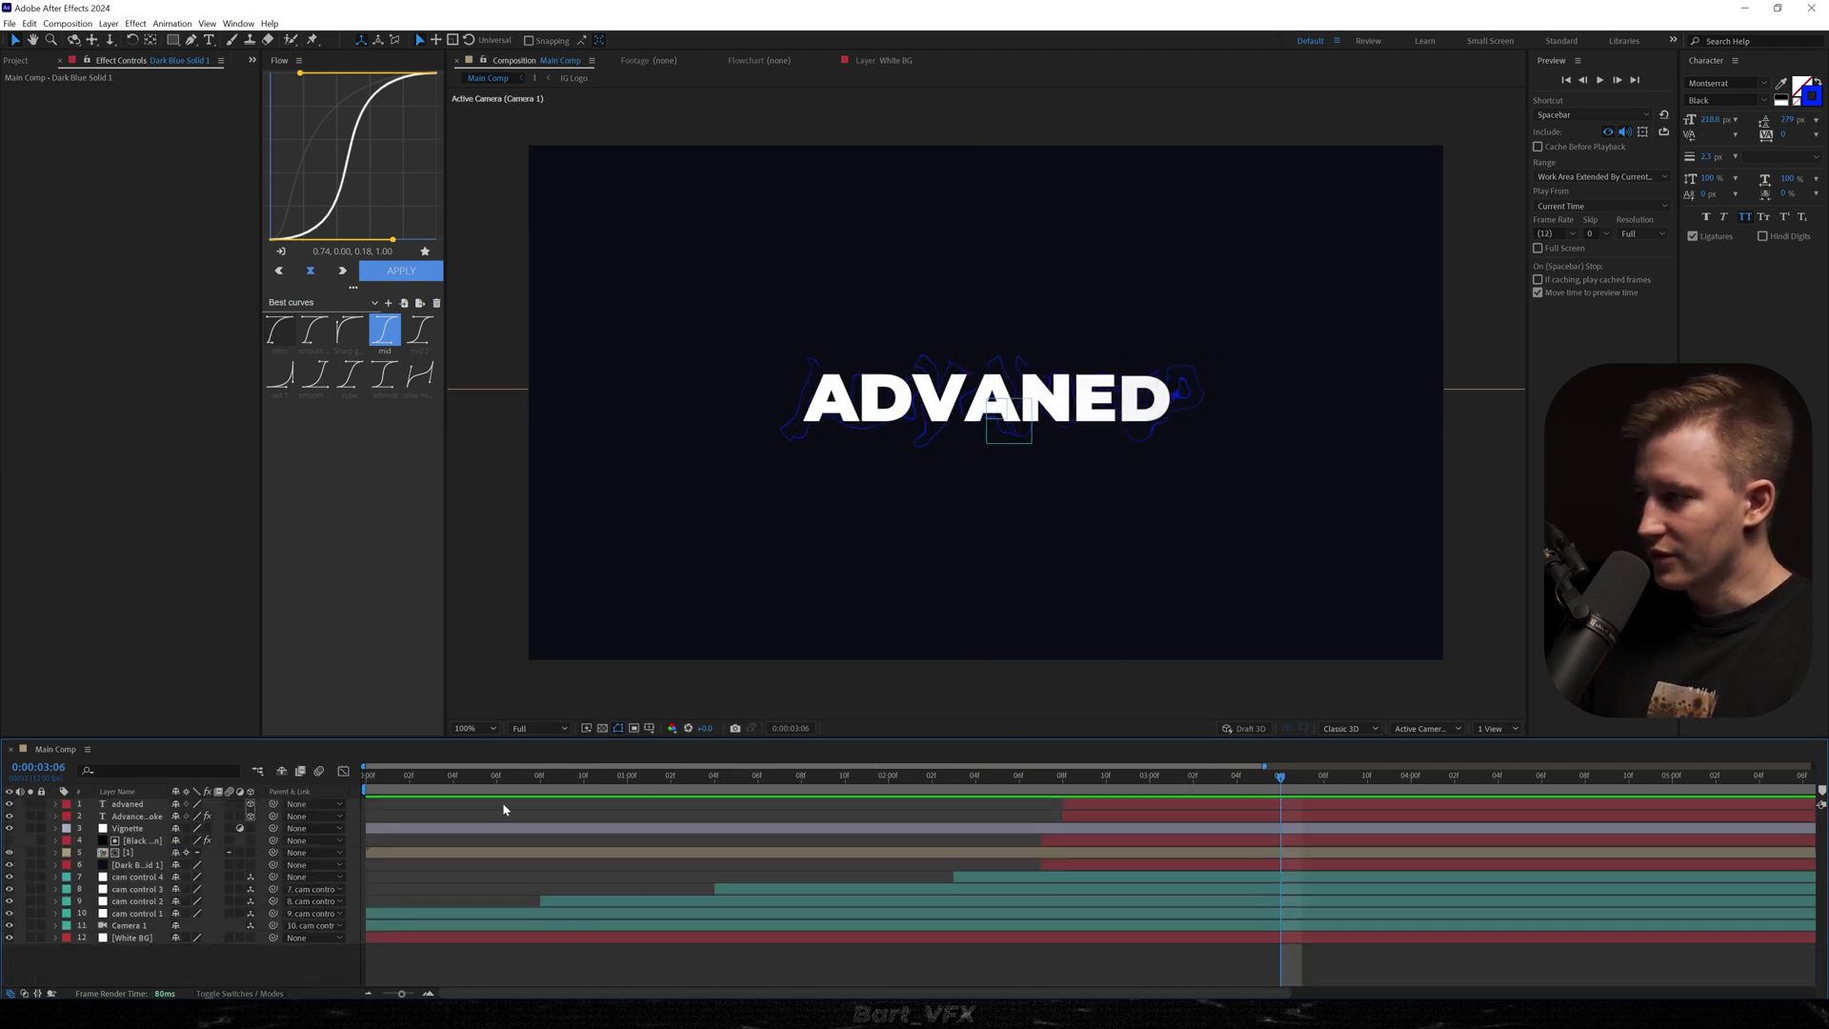
left_click(144, 817)
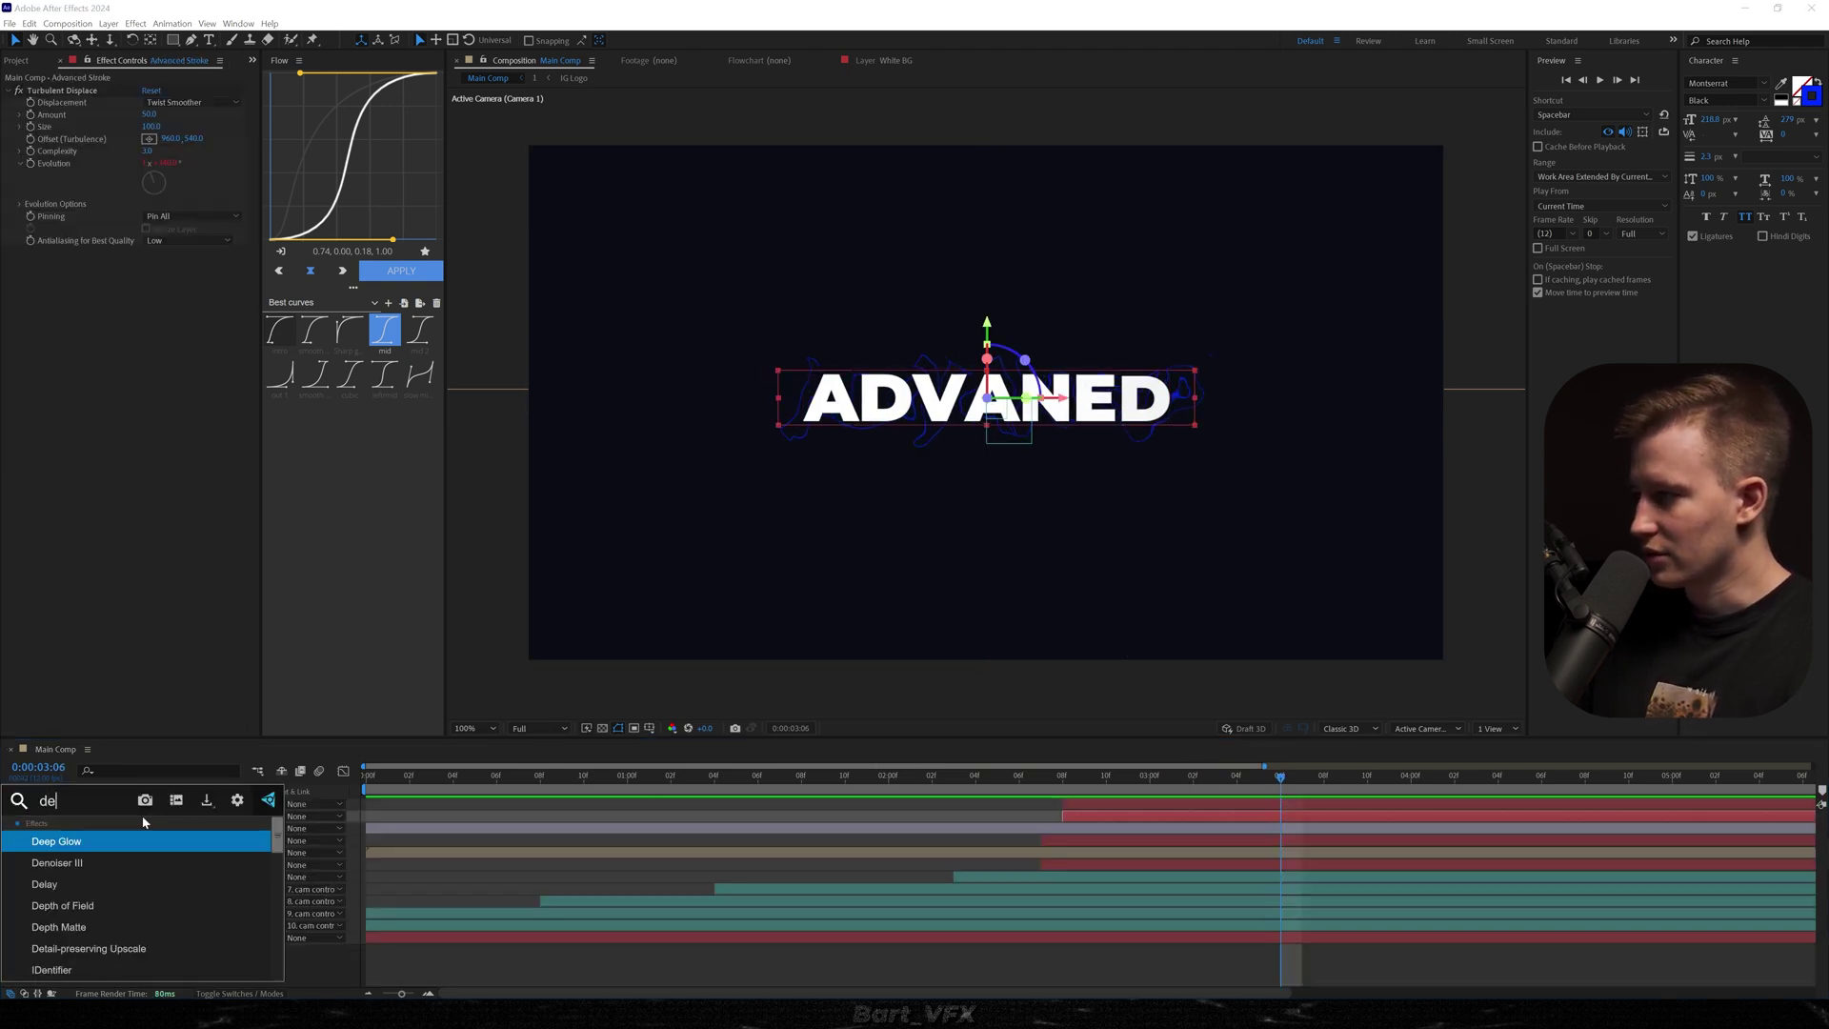
left_click_drag(195, 289, 220, 286)
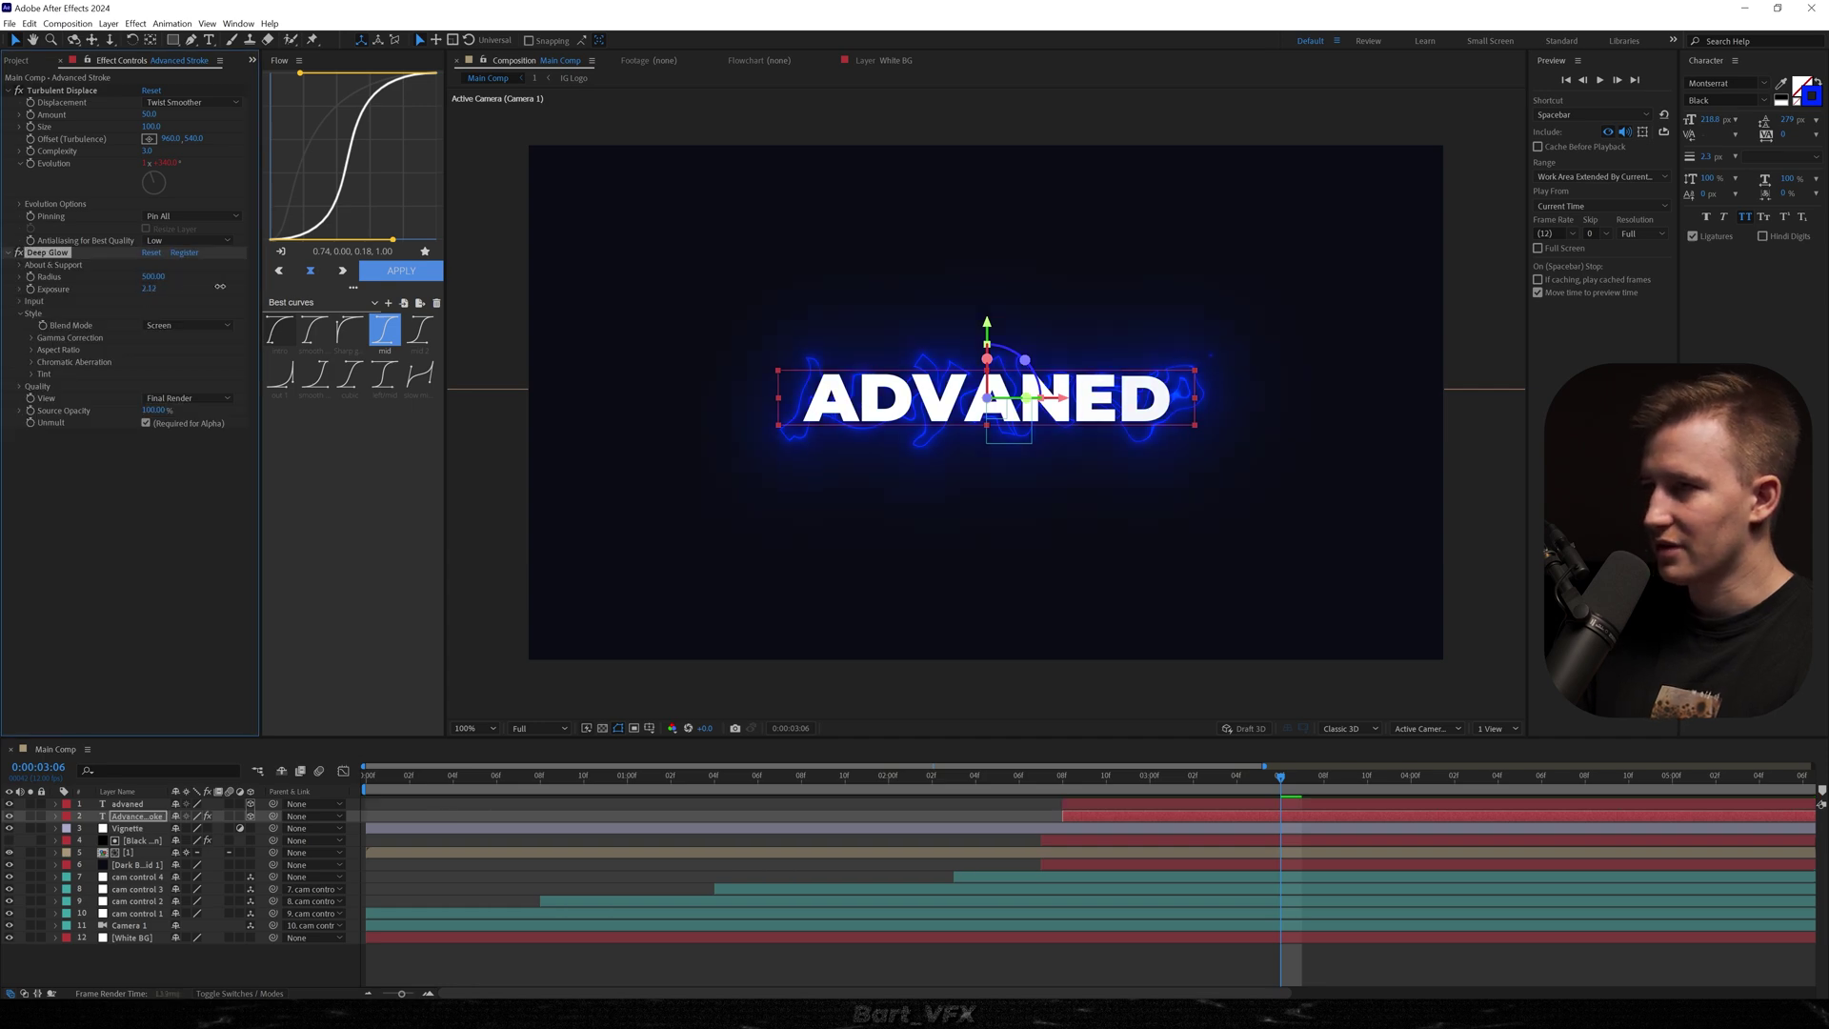
Step: Apply CC Vignette to the Advanced Stroke layer with Amount 1000 and Pin Highlights 100, widen its Angle of View, and compare the outline without it
key("ctrl+space")
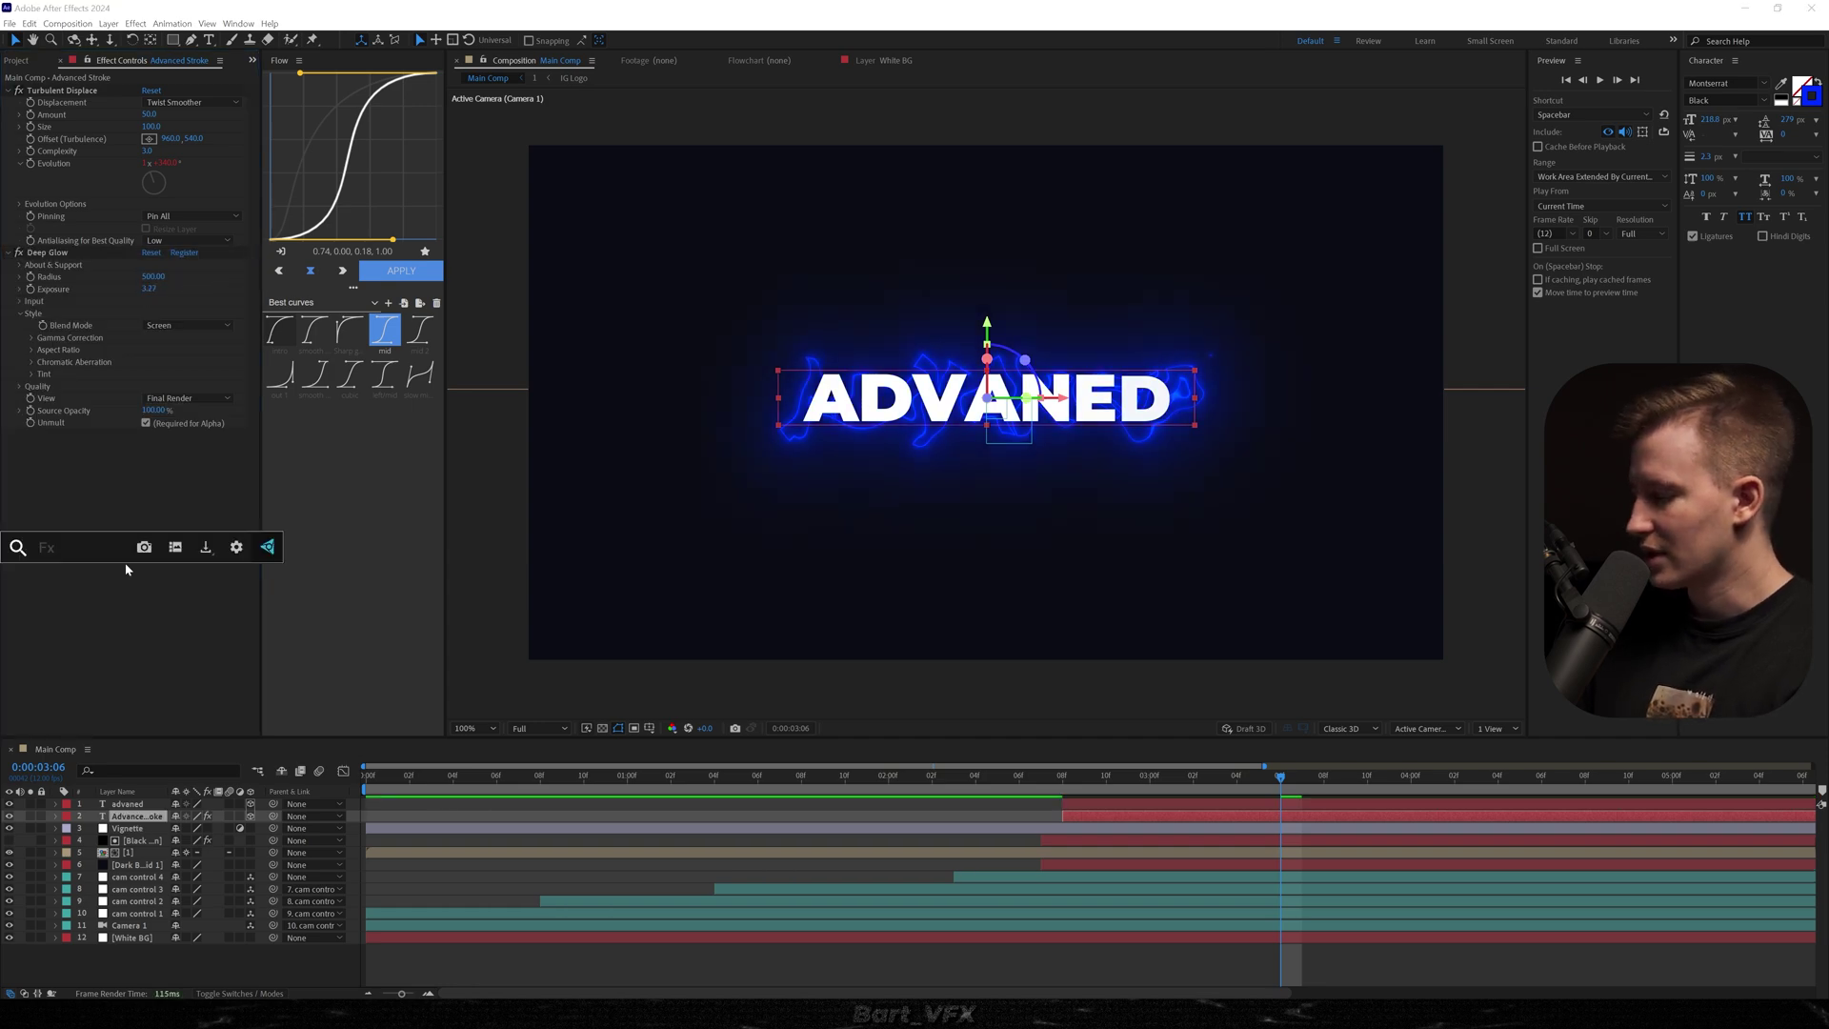
type("vu")
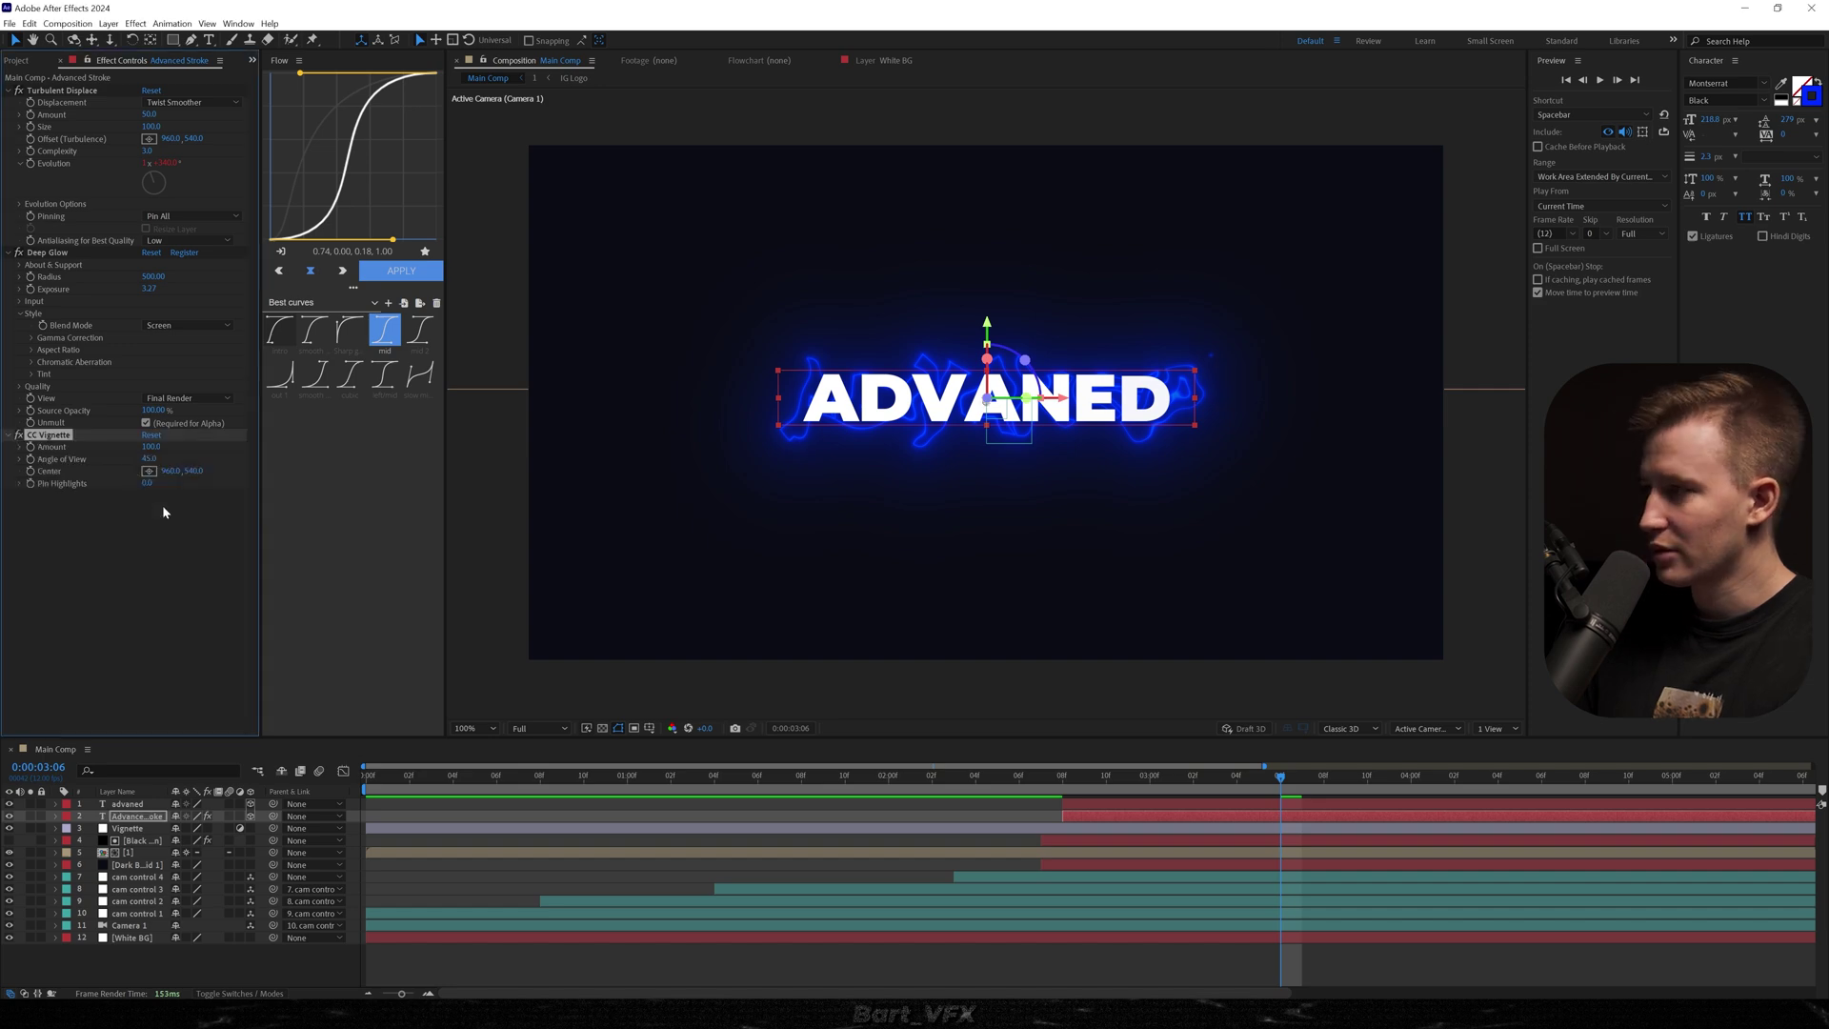
left_click_drag(205, 482, 642, 472)
left_click_drag(234, 440, 820, 441)
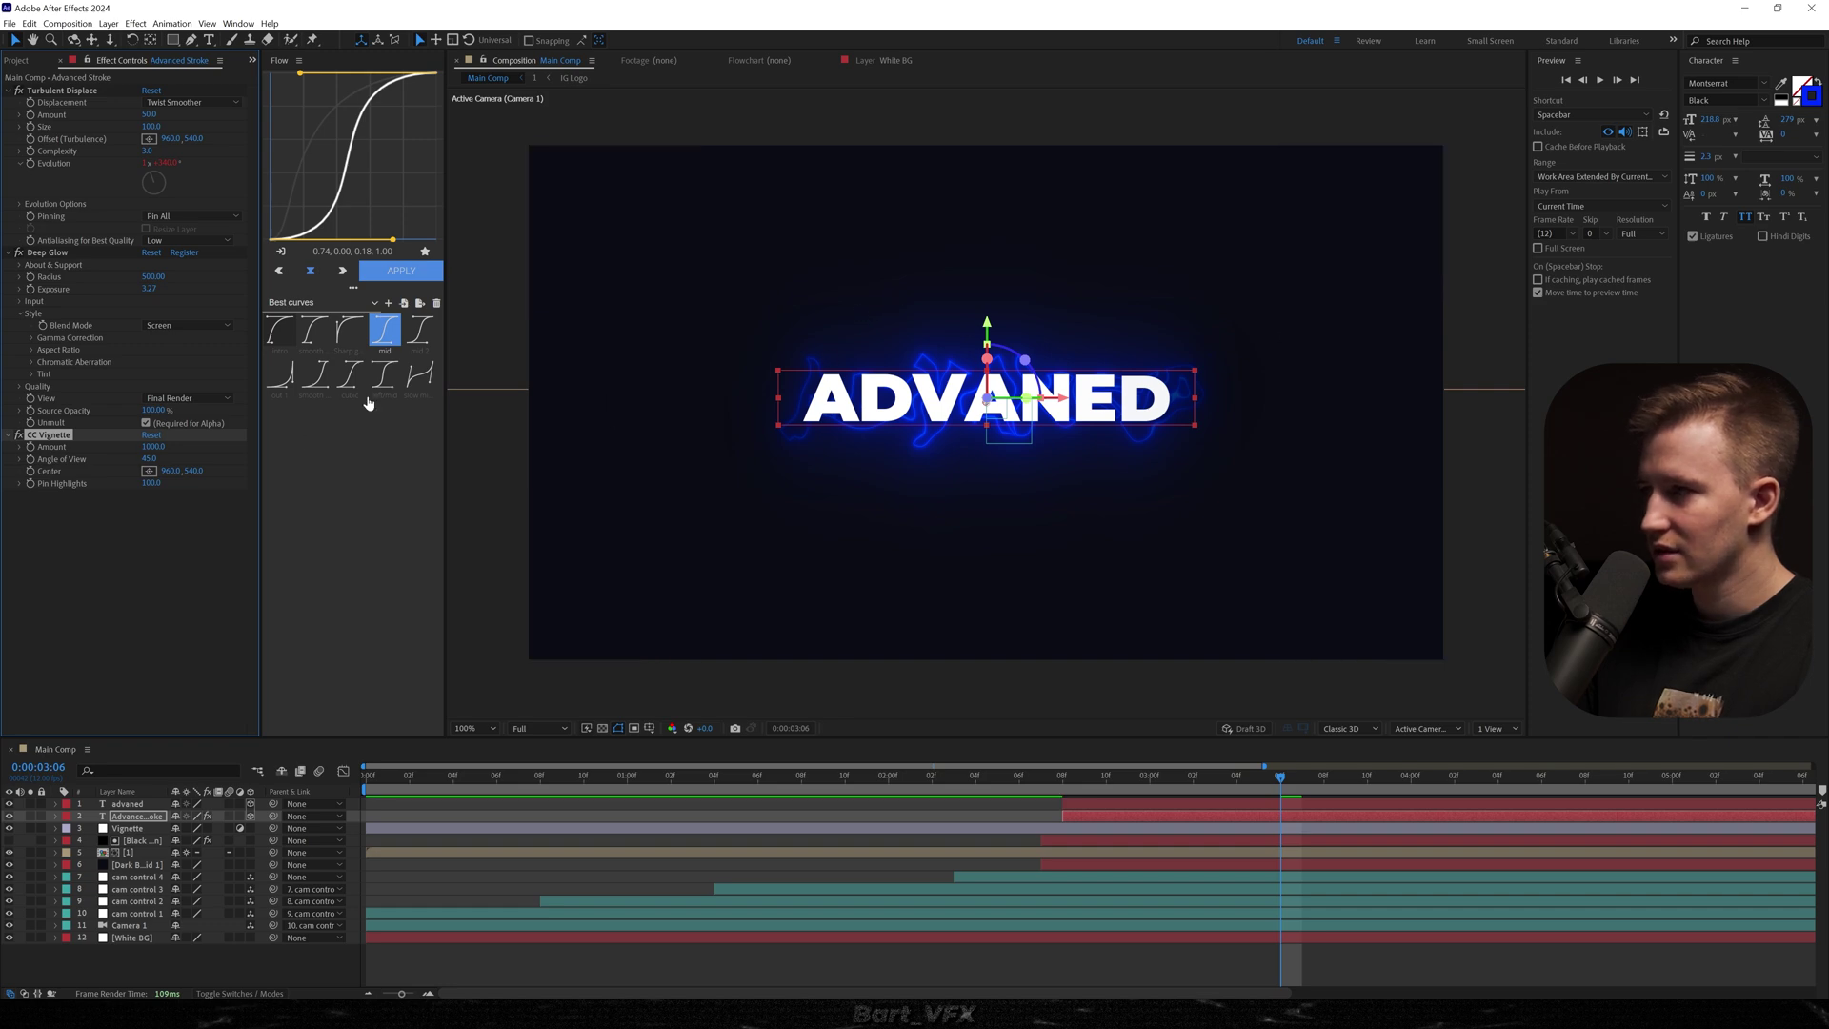
left_click_drag(159, 460, 180, 459)
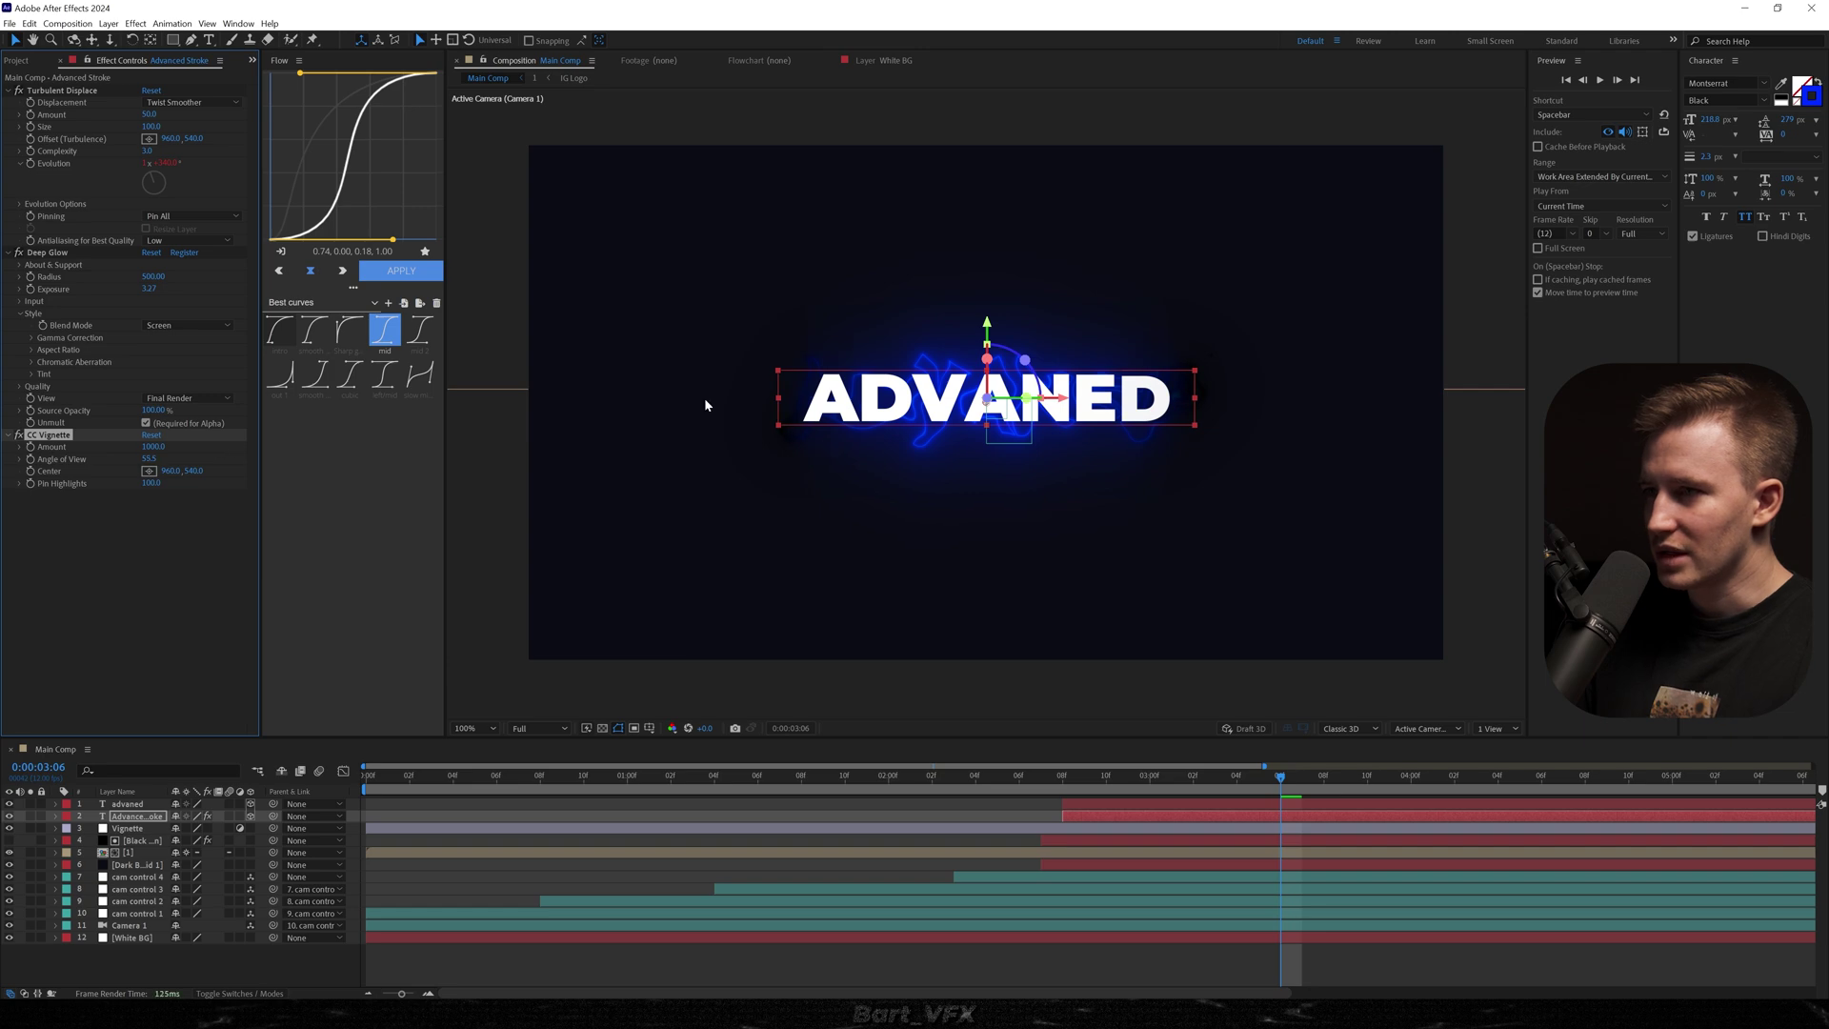
scroll(1010, 428, "up", 3)
scroll(1039, 467, "down", 1)
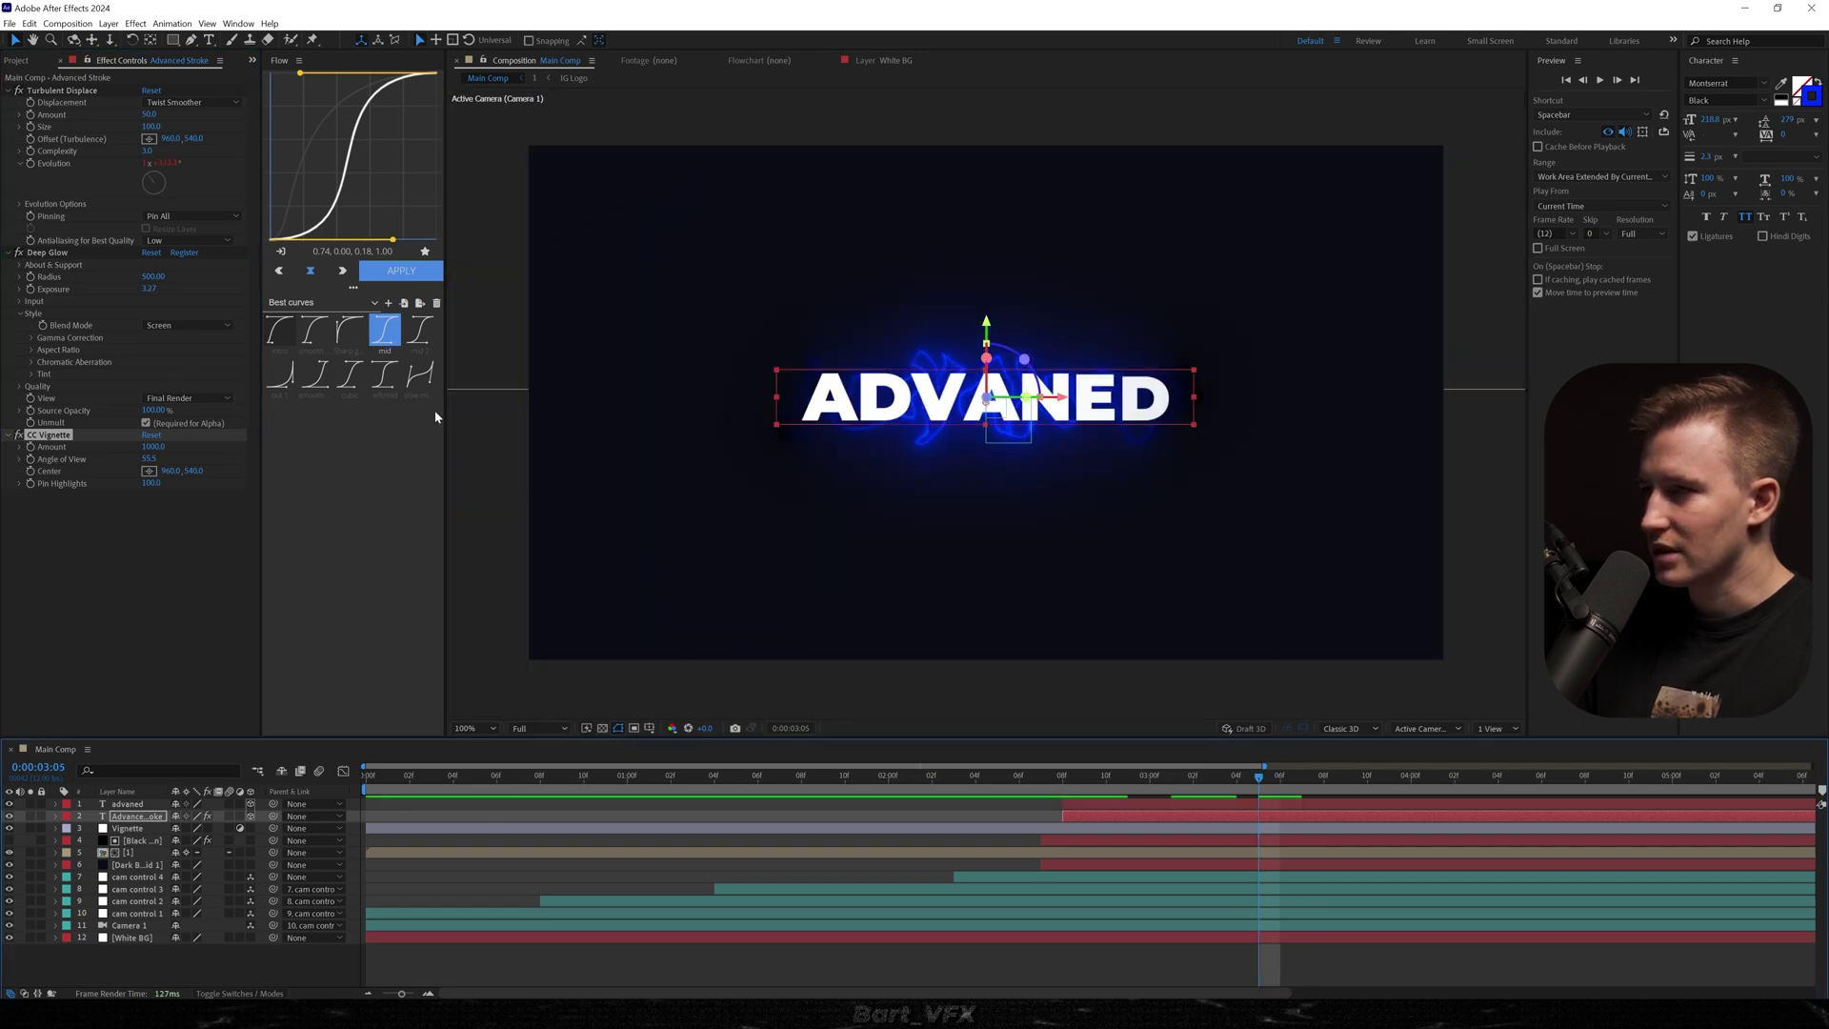
left_click(19, 436)
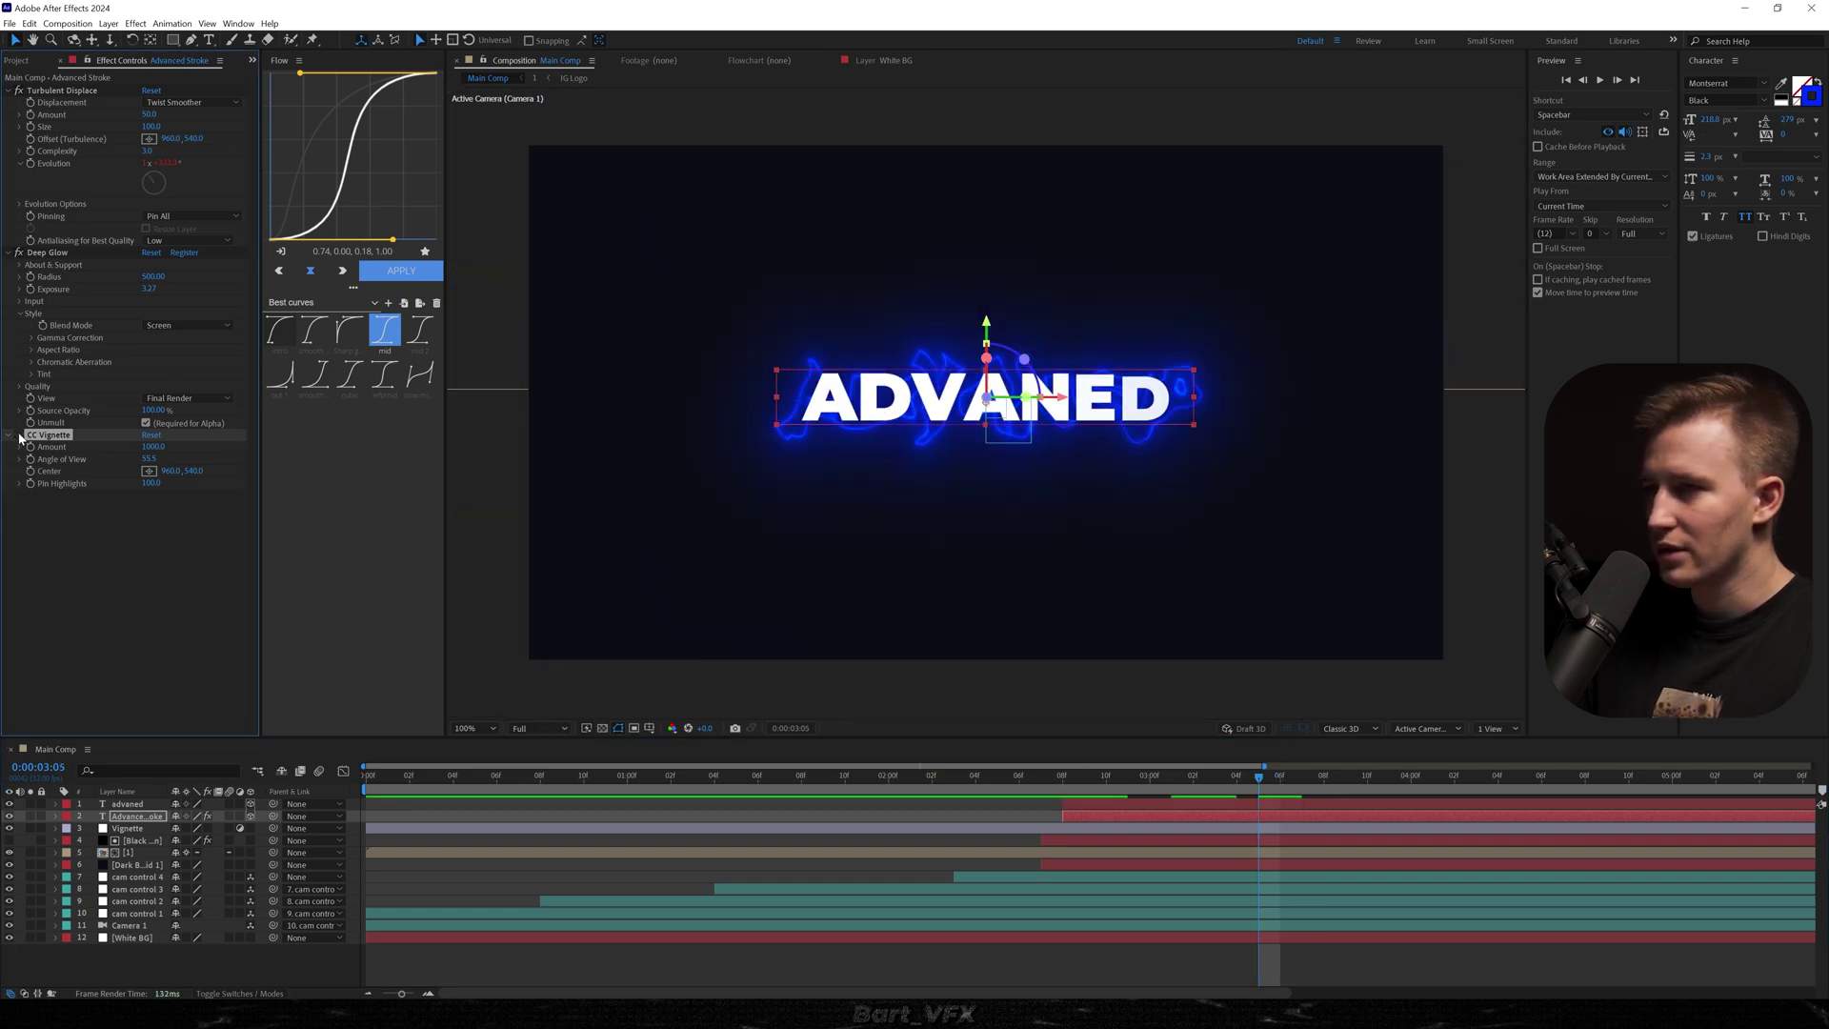
left_click(19, 436)
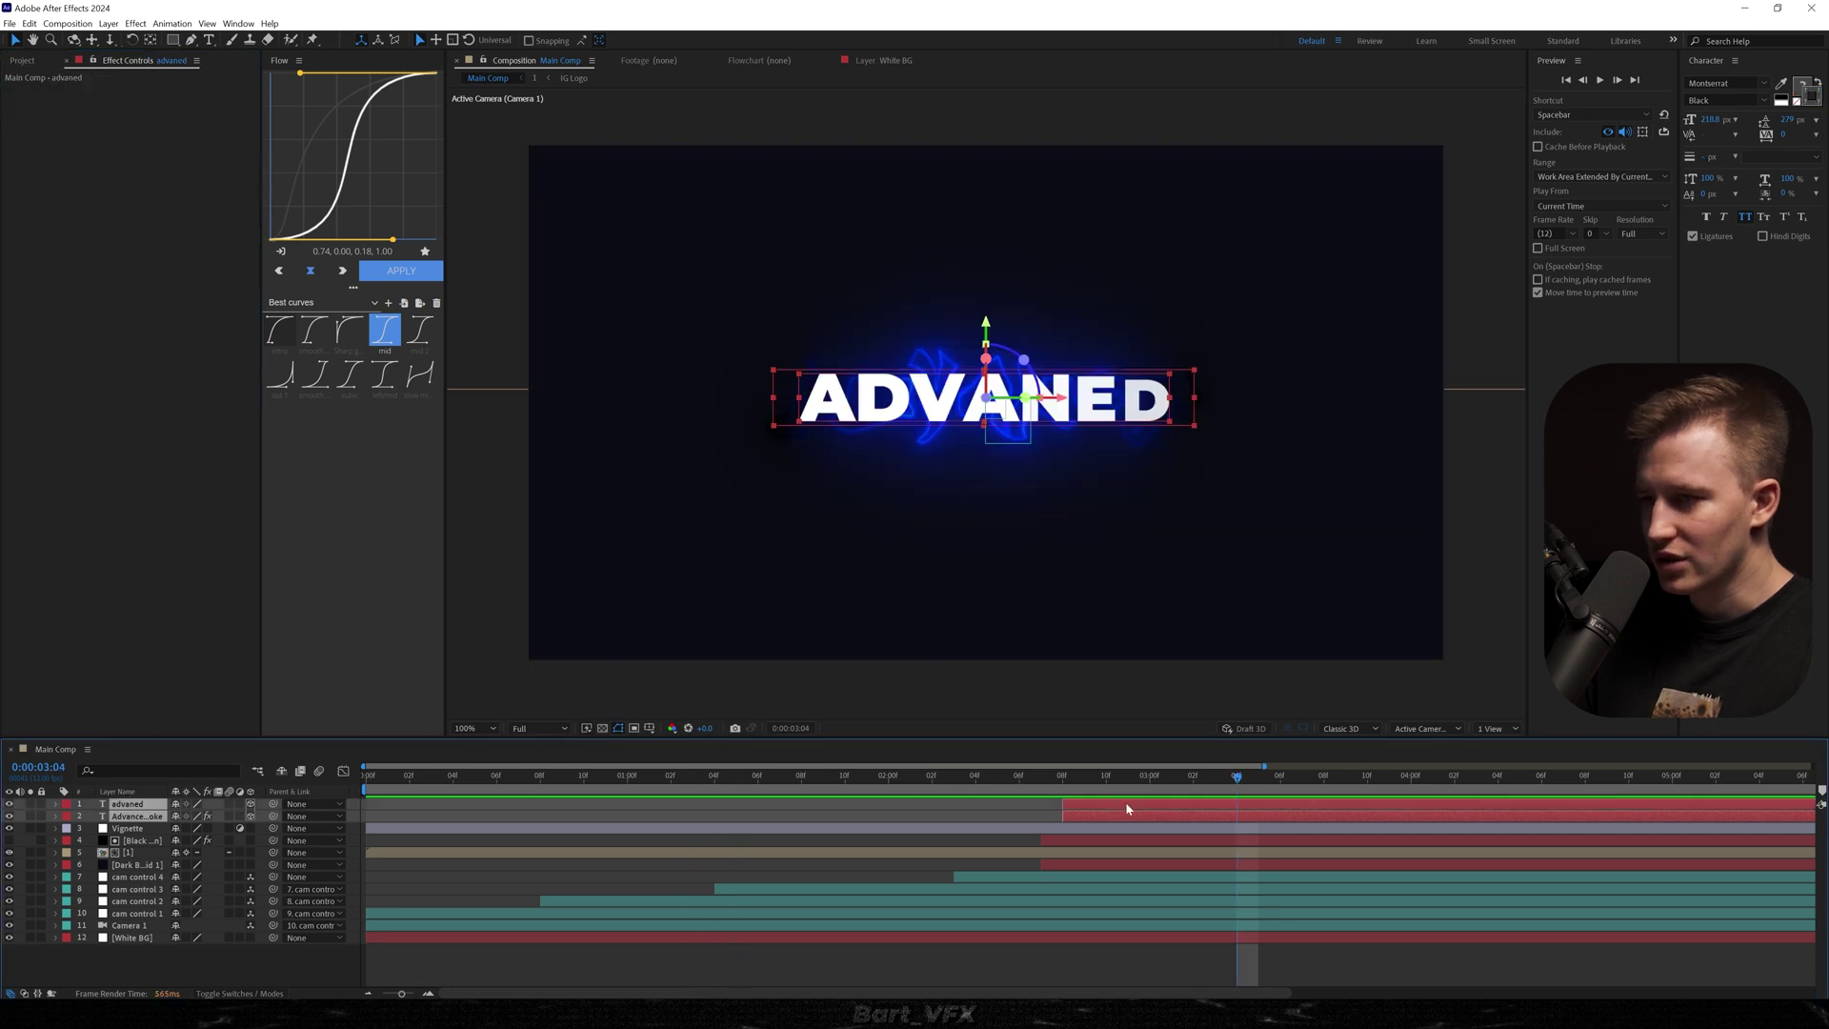
Step: Shift both text layers one frame earlier so they start together with the dark blue solid
scroll(1125, 802, "up", 3)
left_click_drag(941, 803, 921, 806)
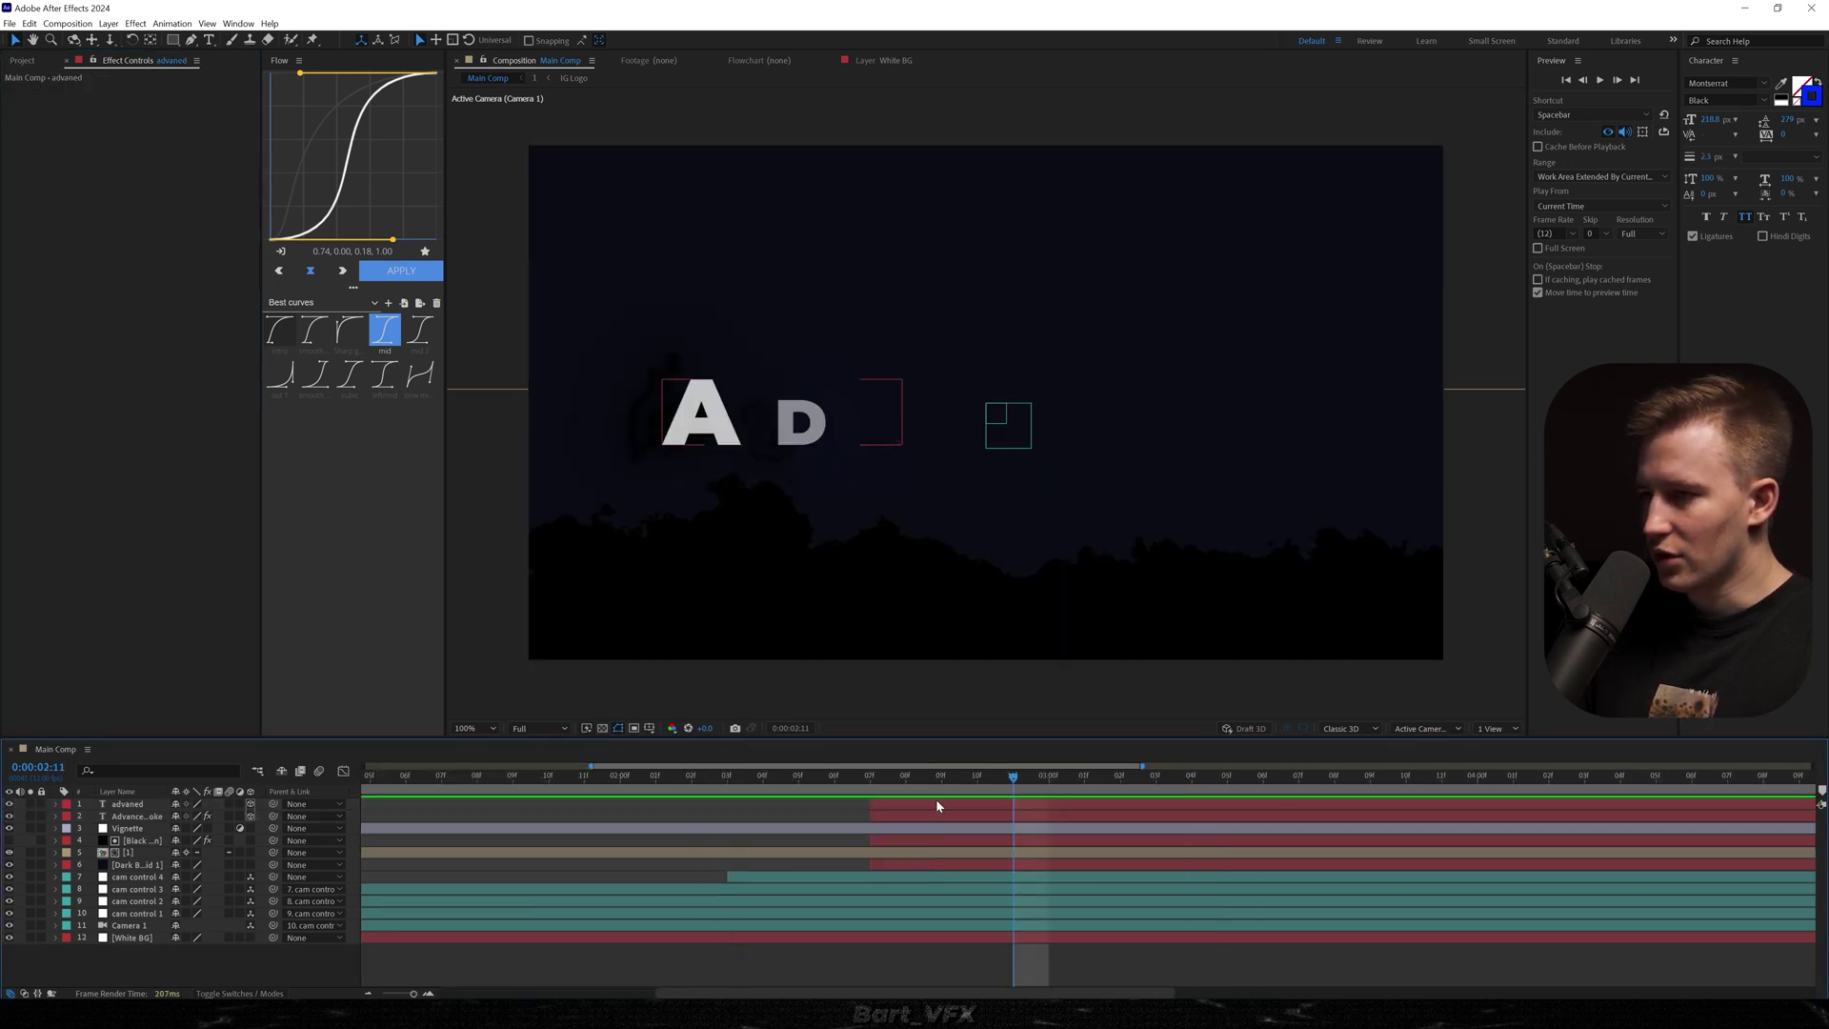
Step: Apply Deep Glow to the white advaned text layer, set its Exposure to 0.1 and lower its Radius
left_click(931, 804)
key("ctrl+space")
type("de")
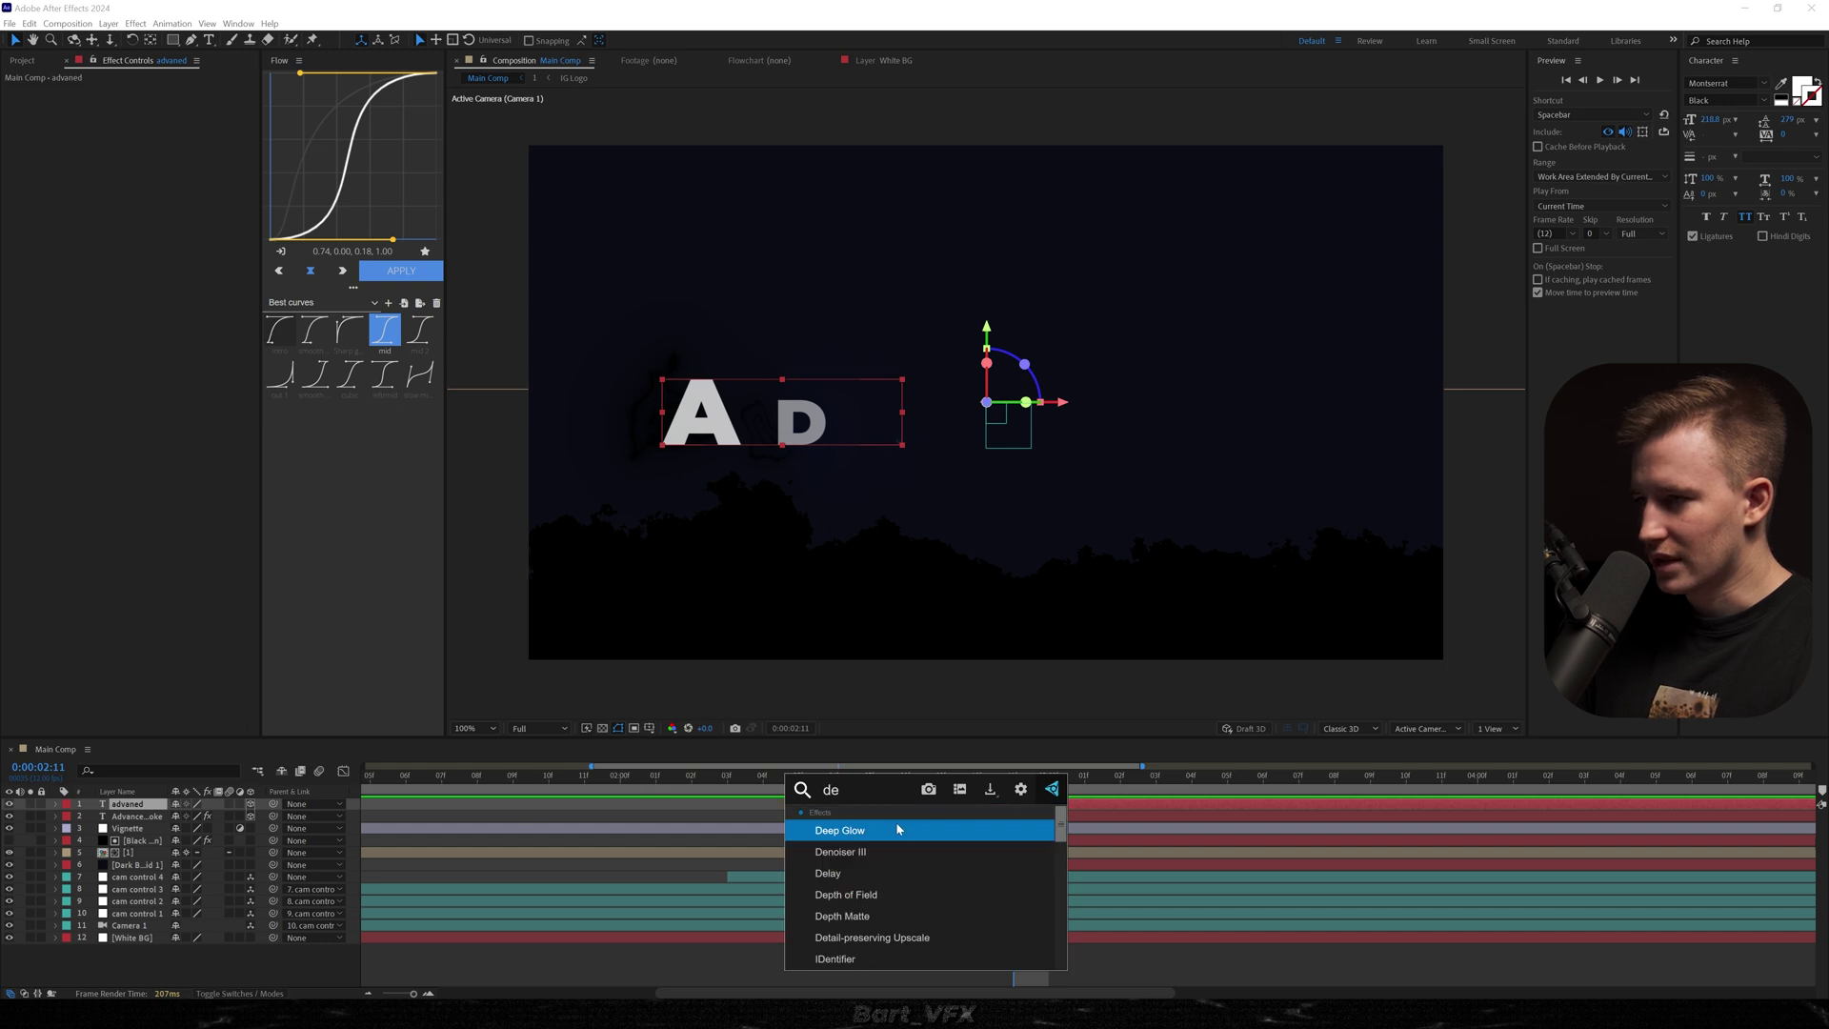
left_click(900, 828)
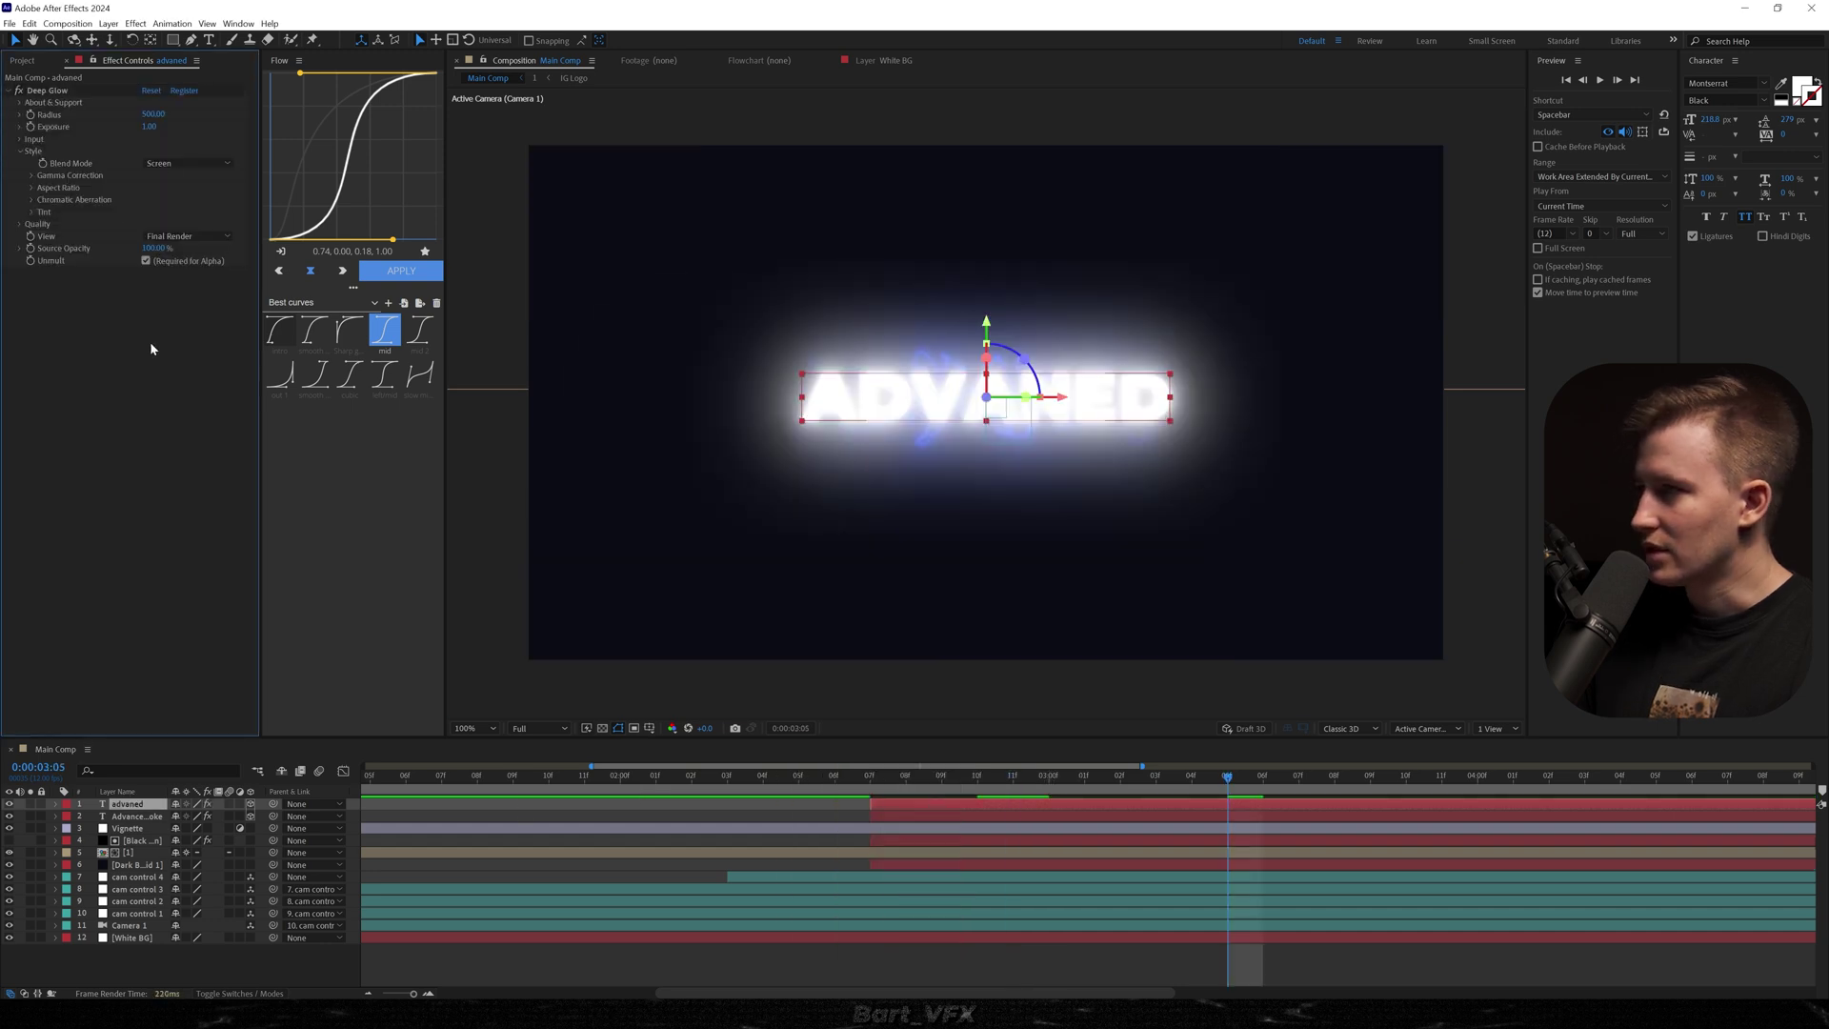
left_click(153, 127)
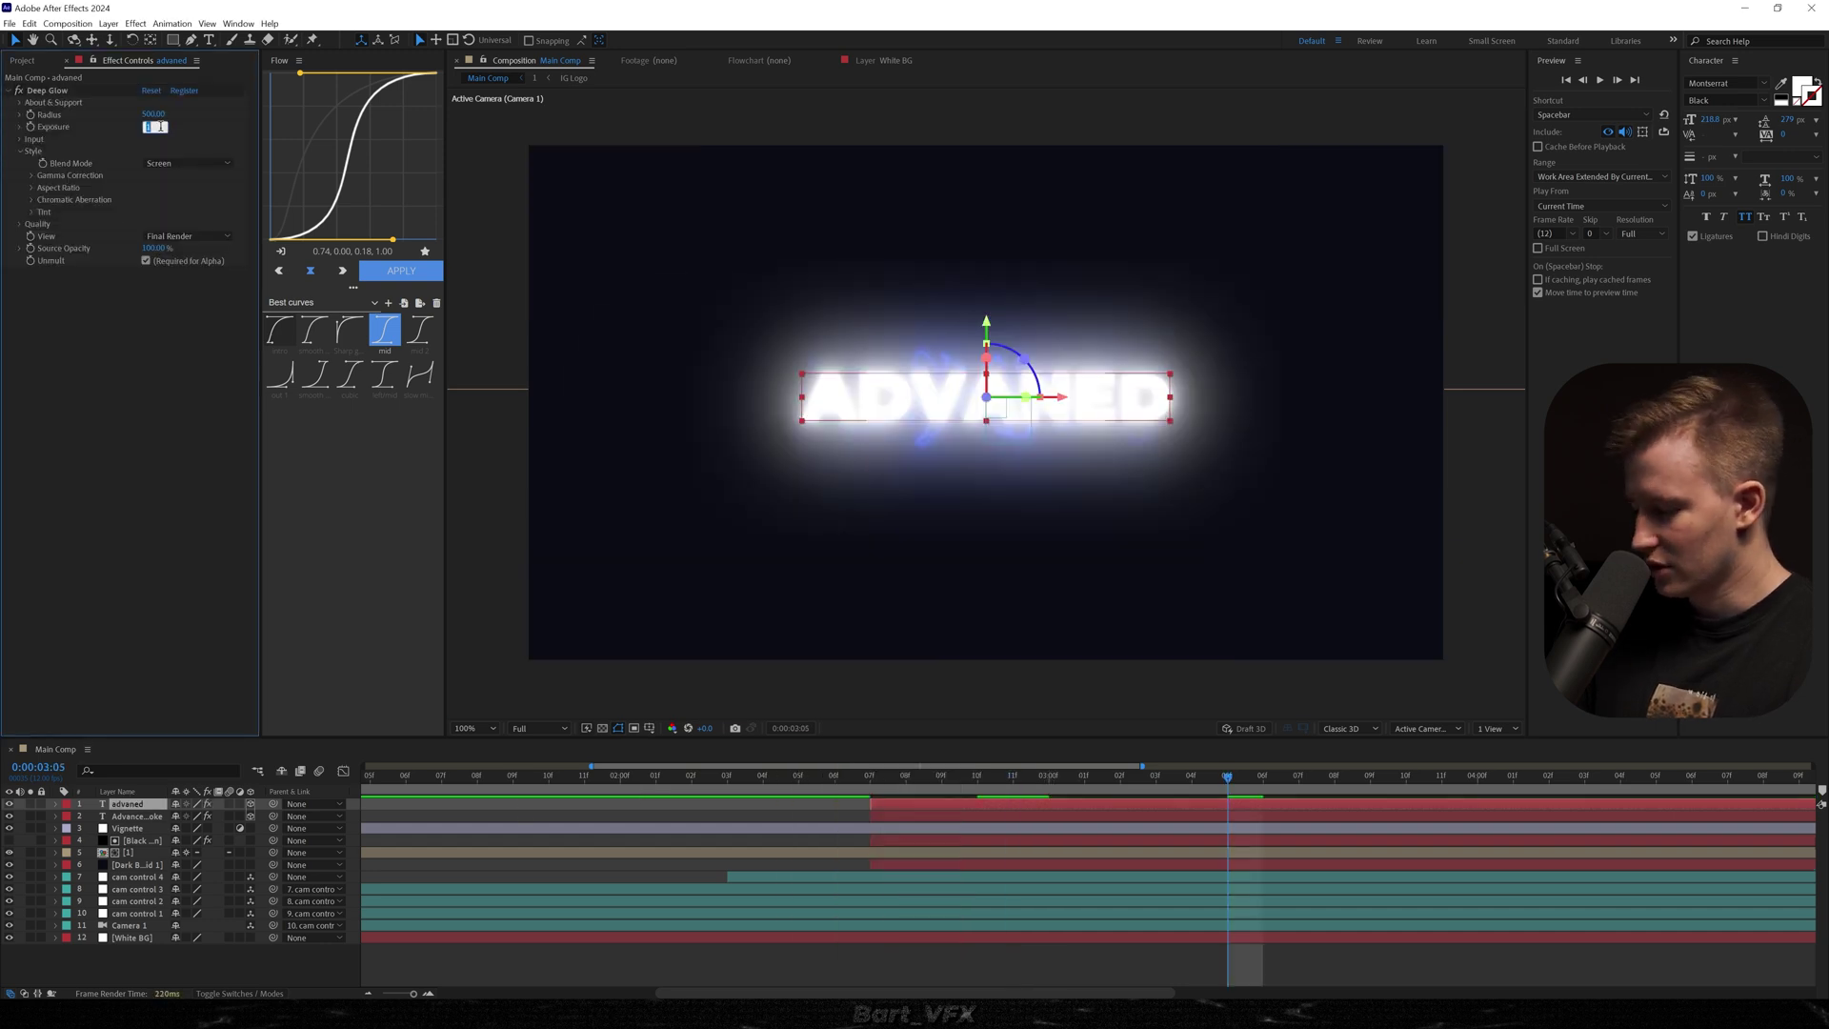
type("0.1")
key("Return")
left_click(153, 115)
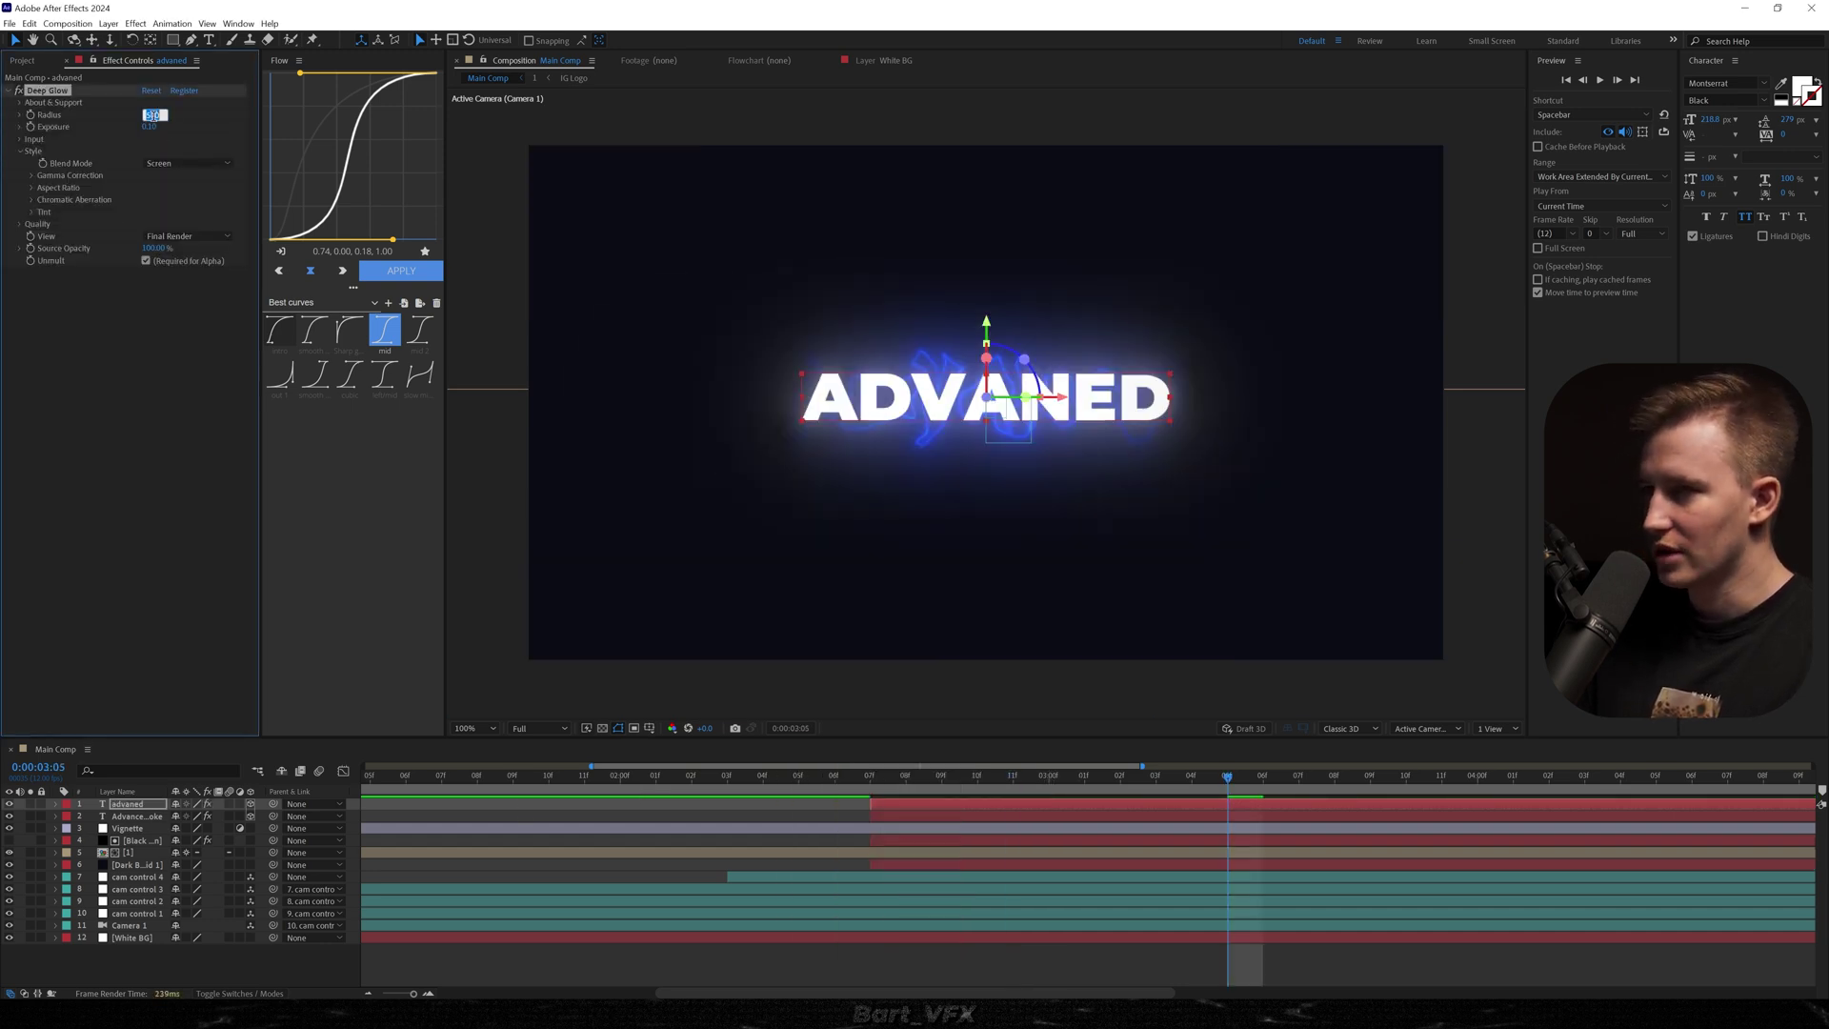
type("1")
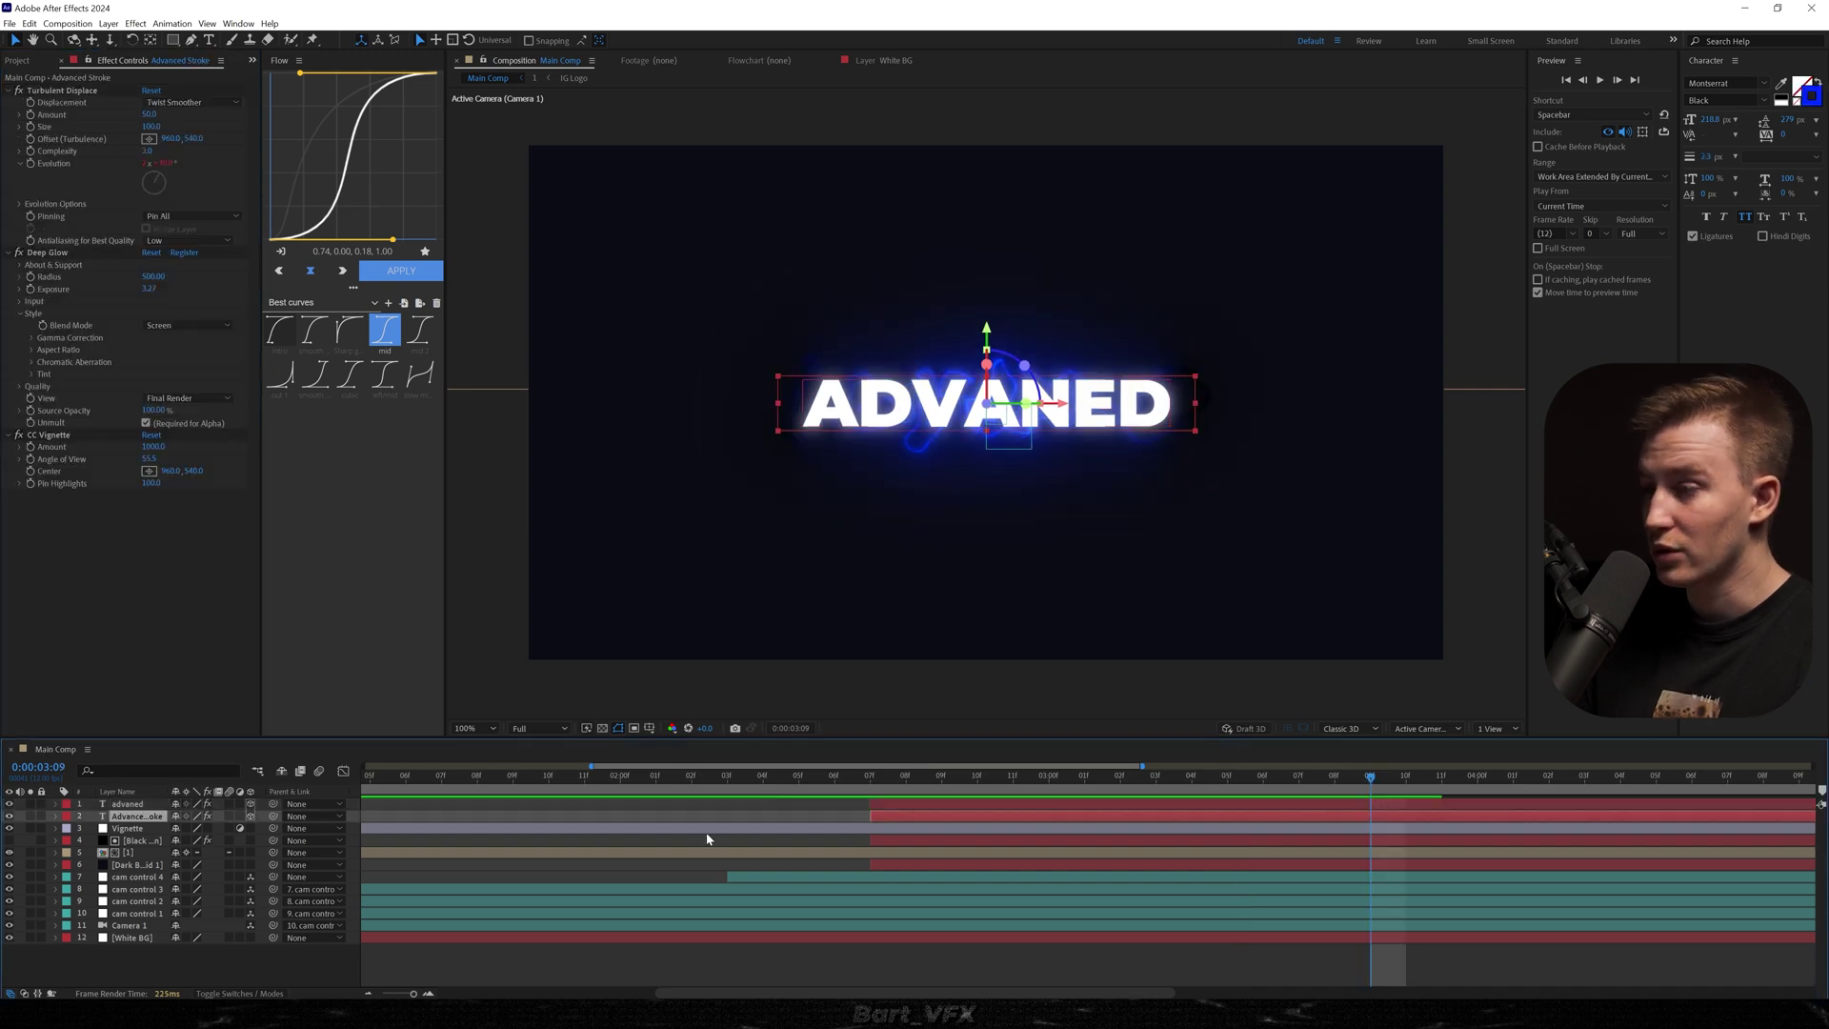
Step: Change the Advanced Stroke layer's stroke color to light blue 009EFF and preview the glowing text
left_click(1807, 80)
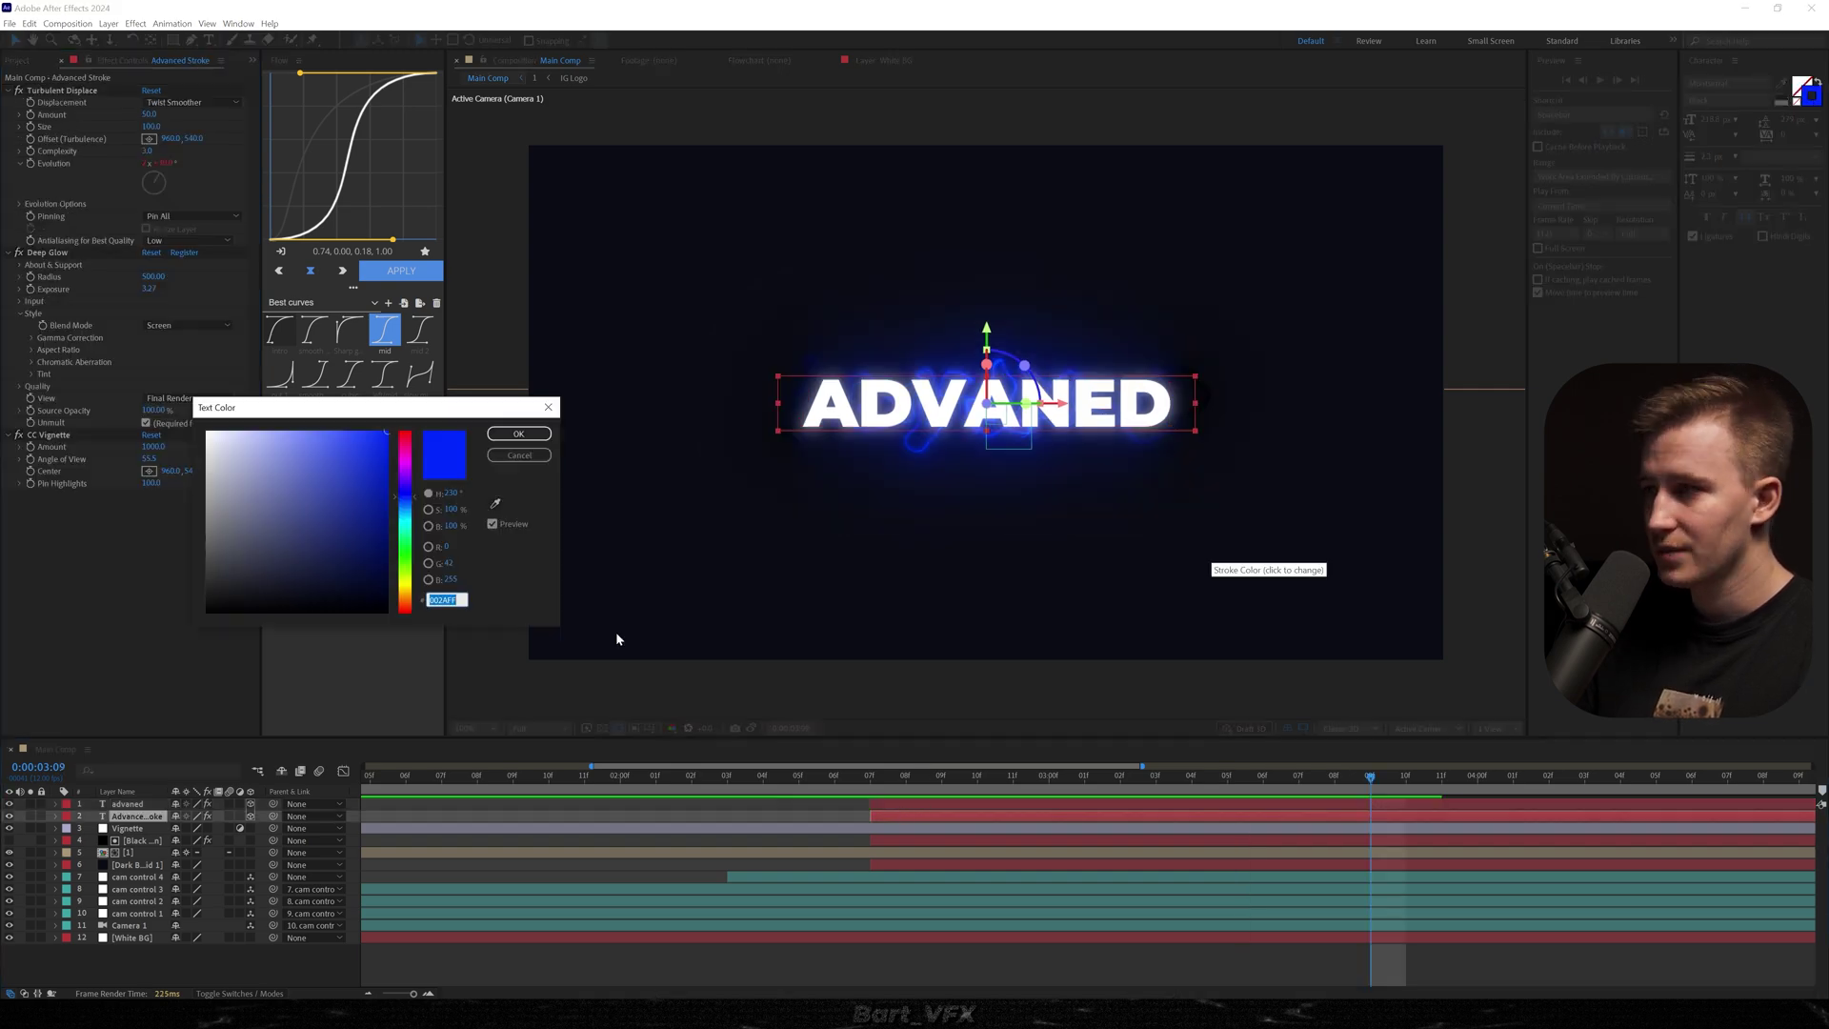
left_click_drag(408, 498, 408, 525)
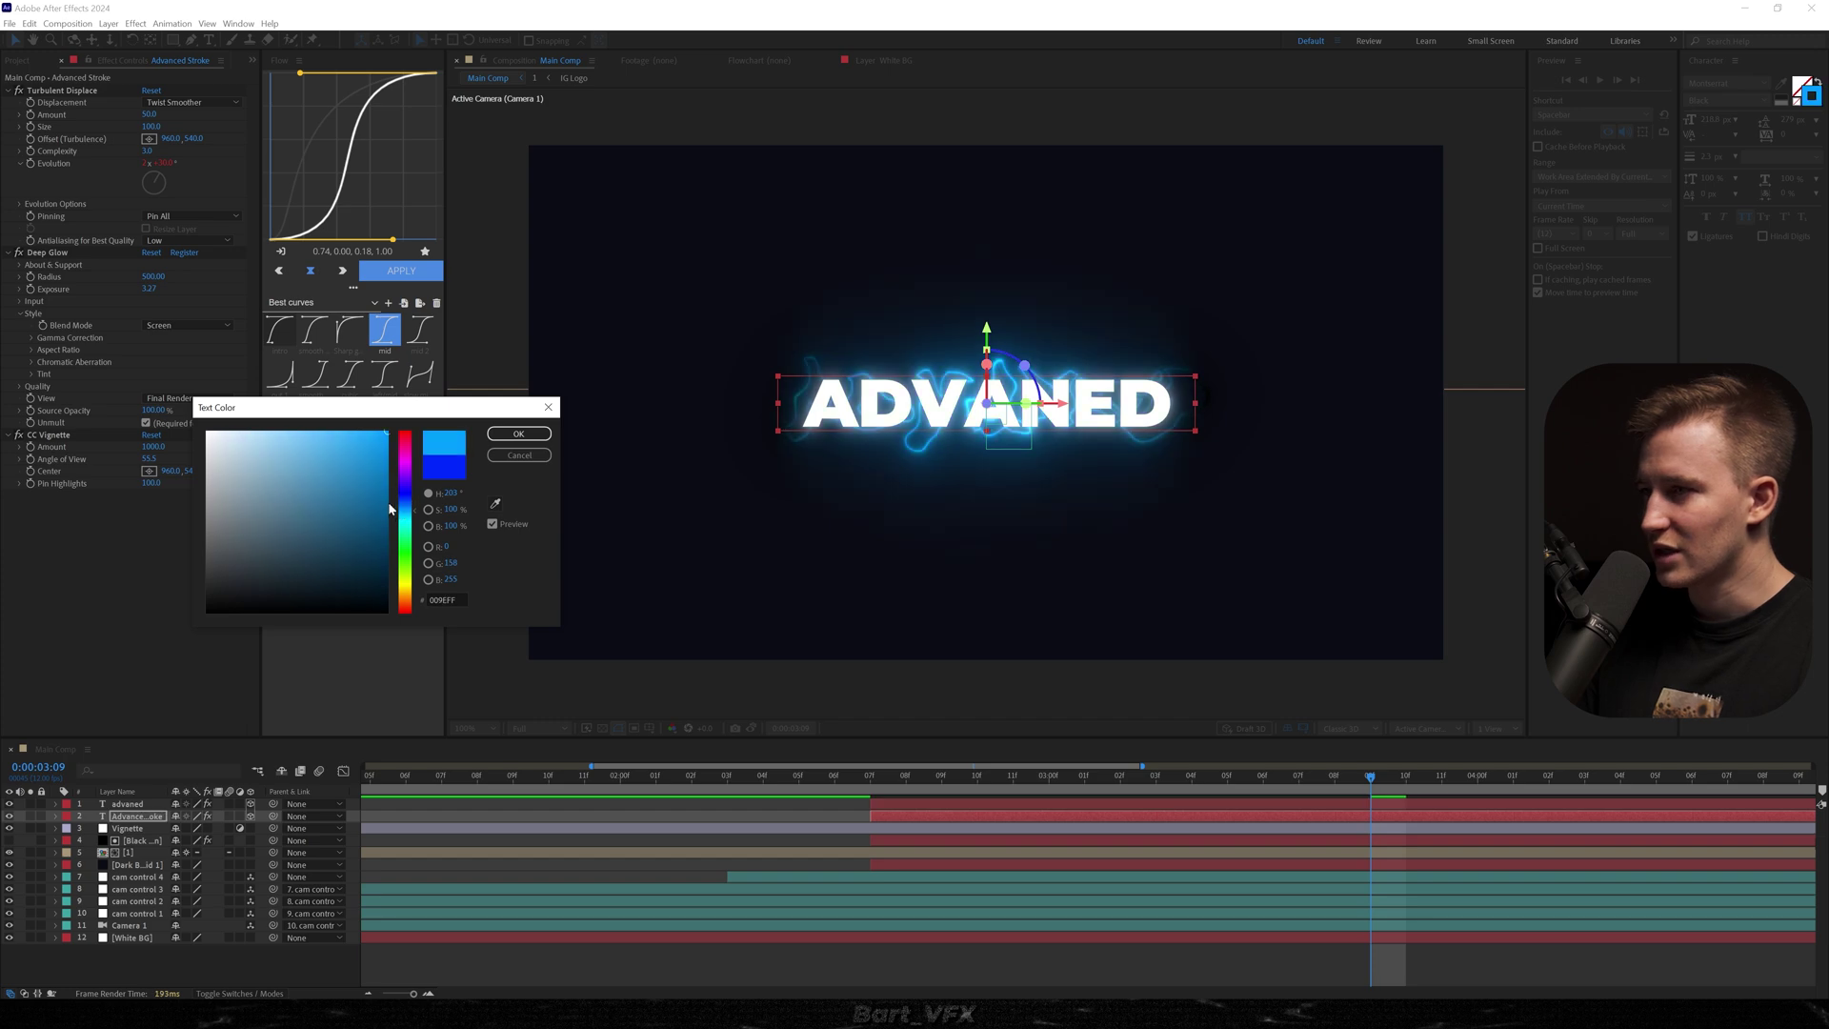
left_click(518, 435)
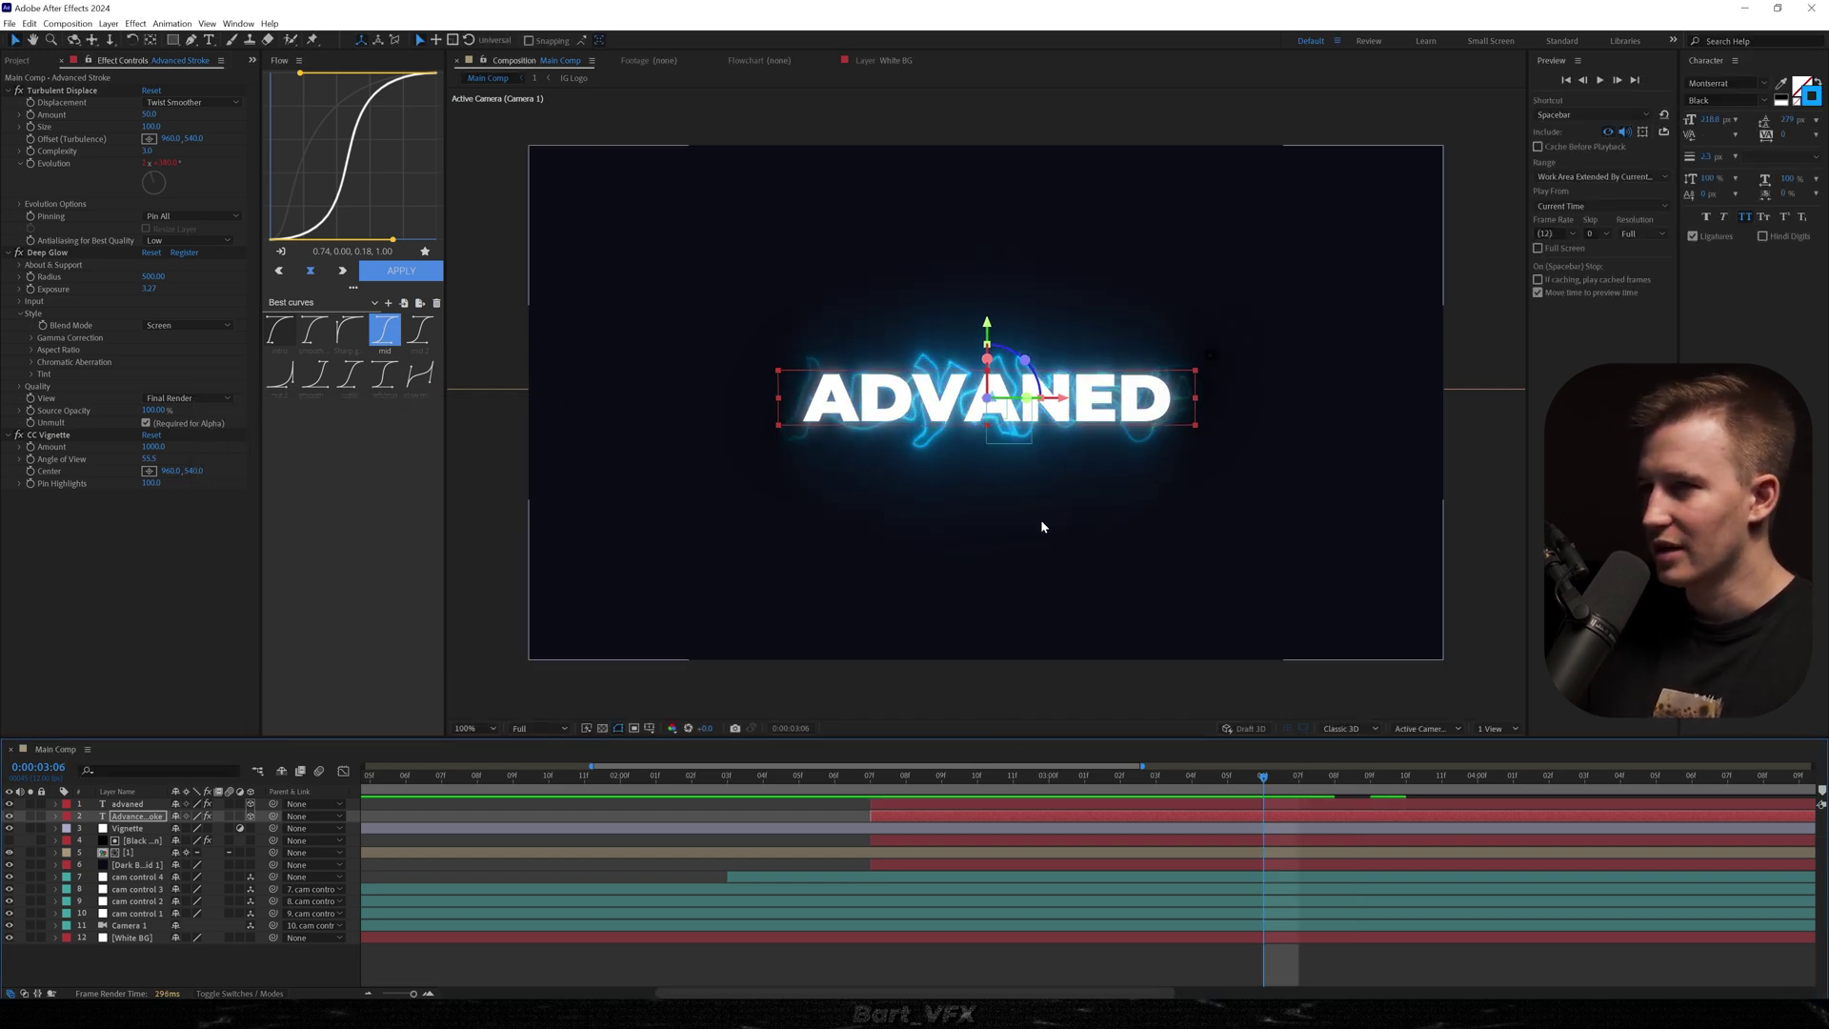
key("space")
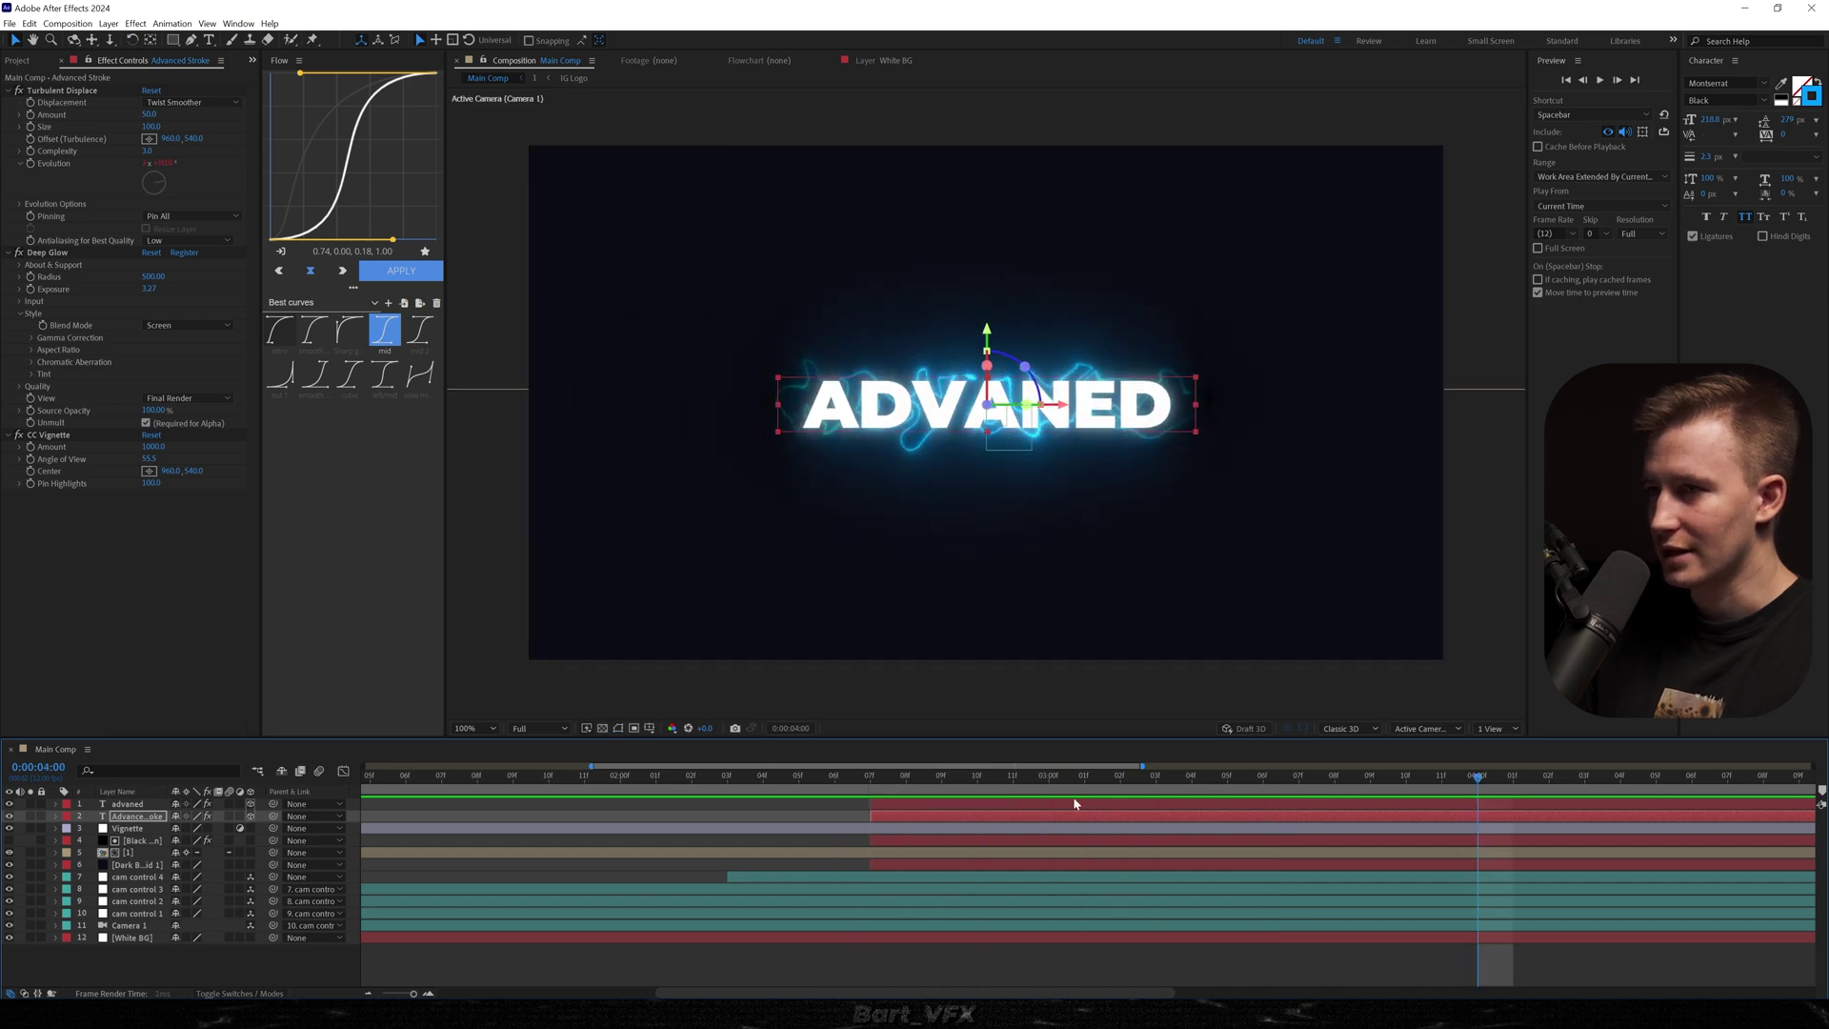
key("space")
Step: Duplicate the cam control 4 null, start the copy at 0:00:02:08 and parent cam control 4 to it
left_click(437, 877)
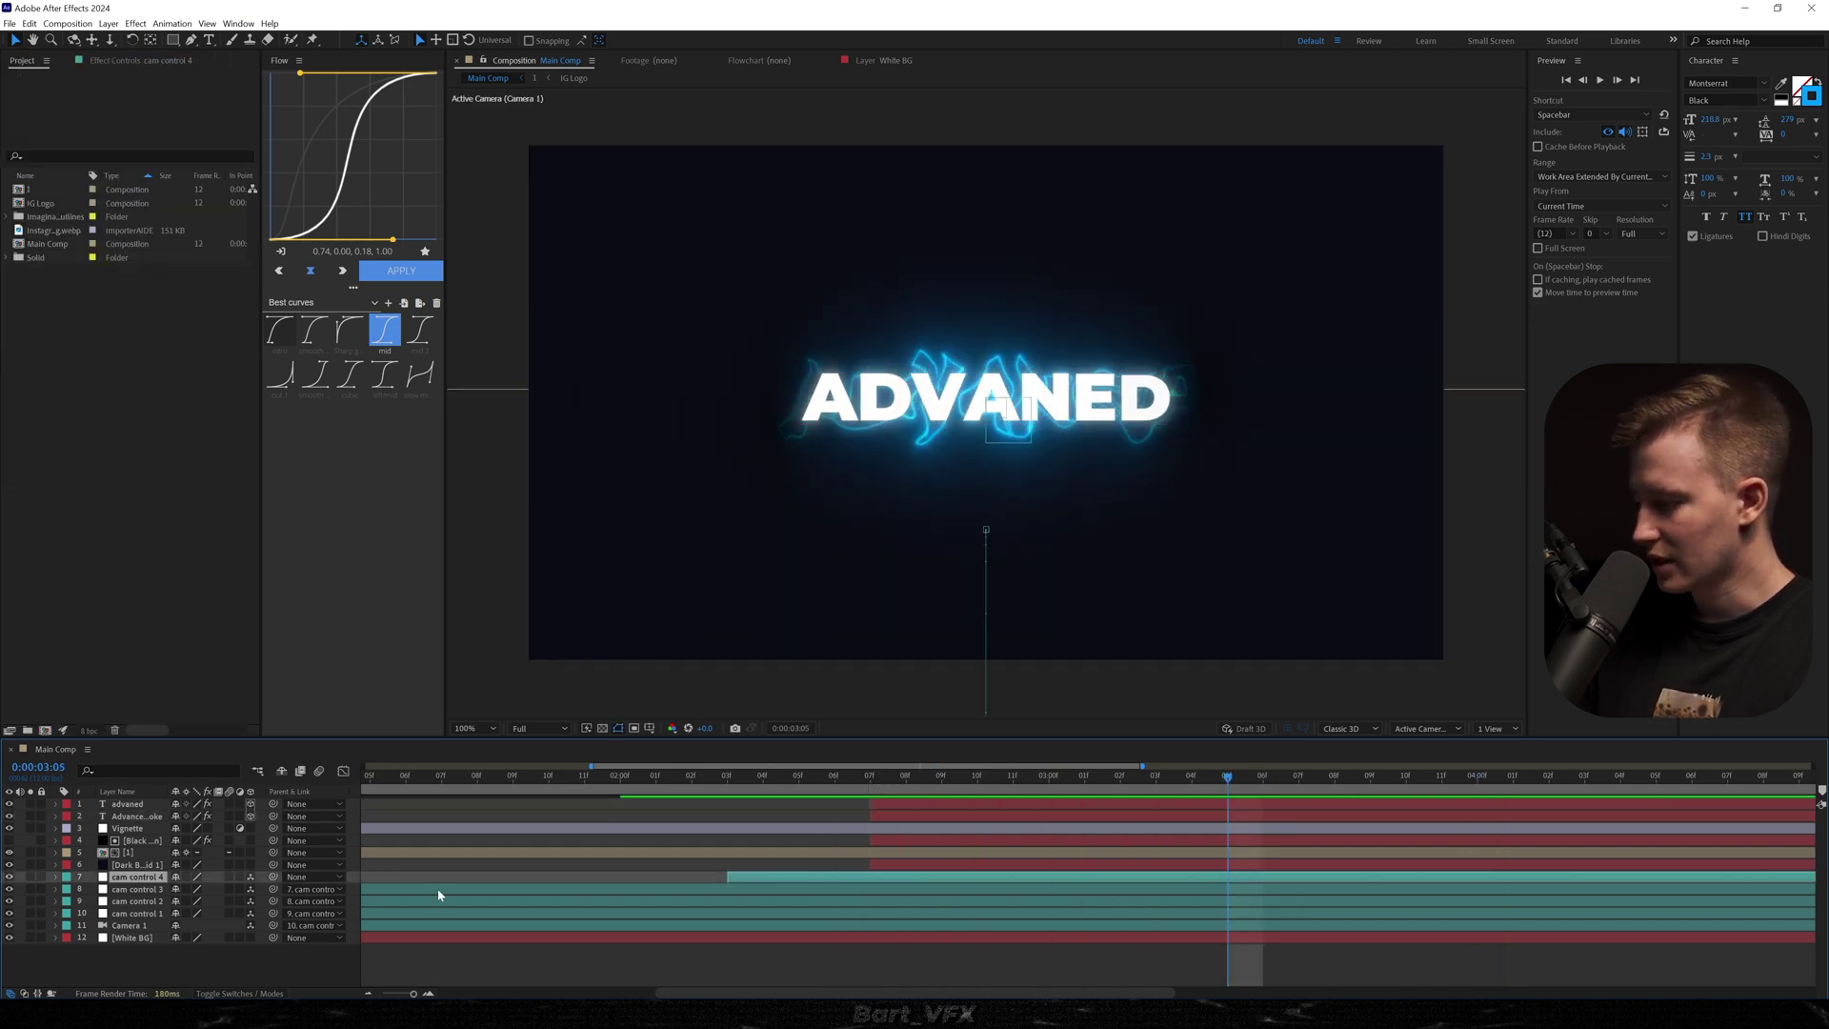
key("ctrl+d")
key("p")
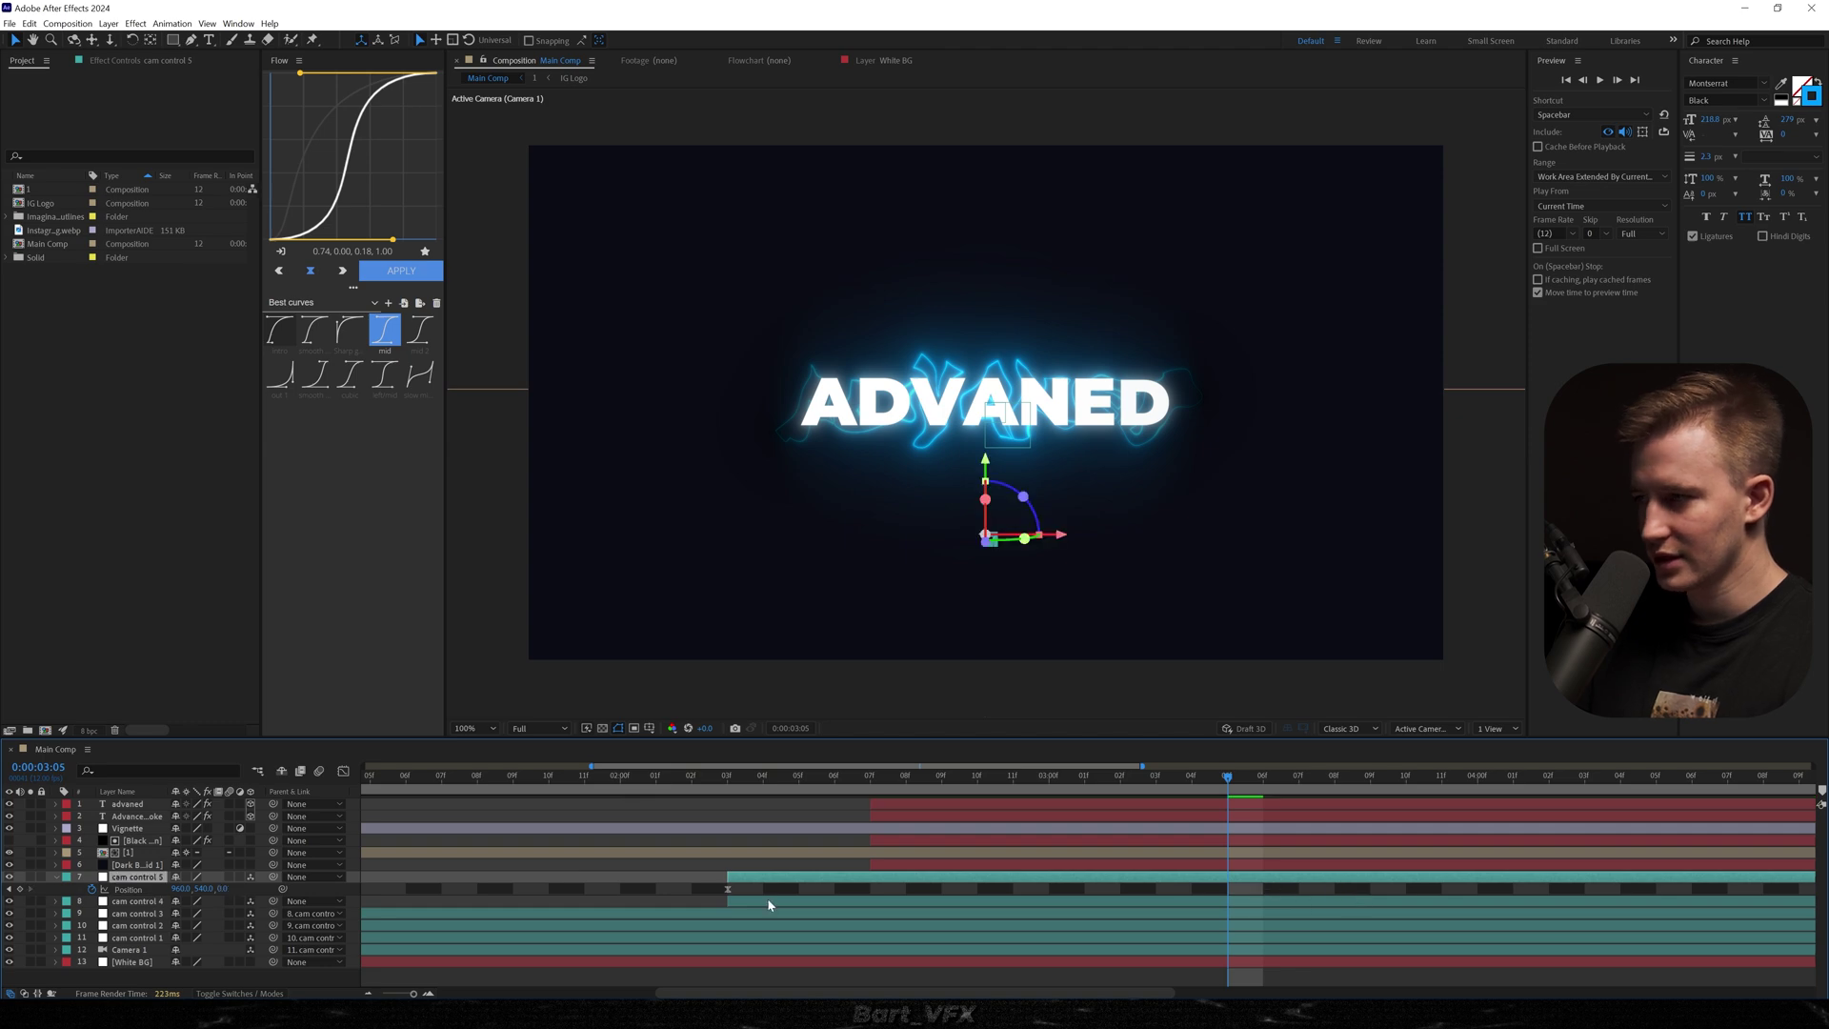
left_click_drag(273, 902, 129, 879)
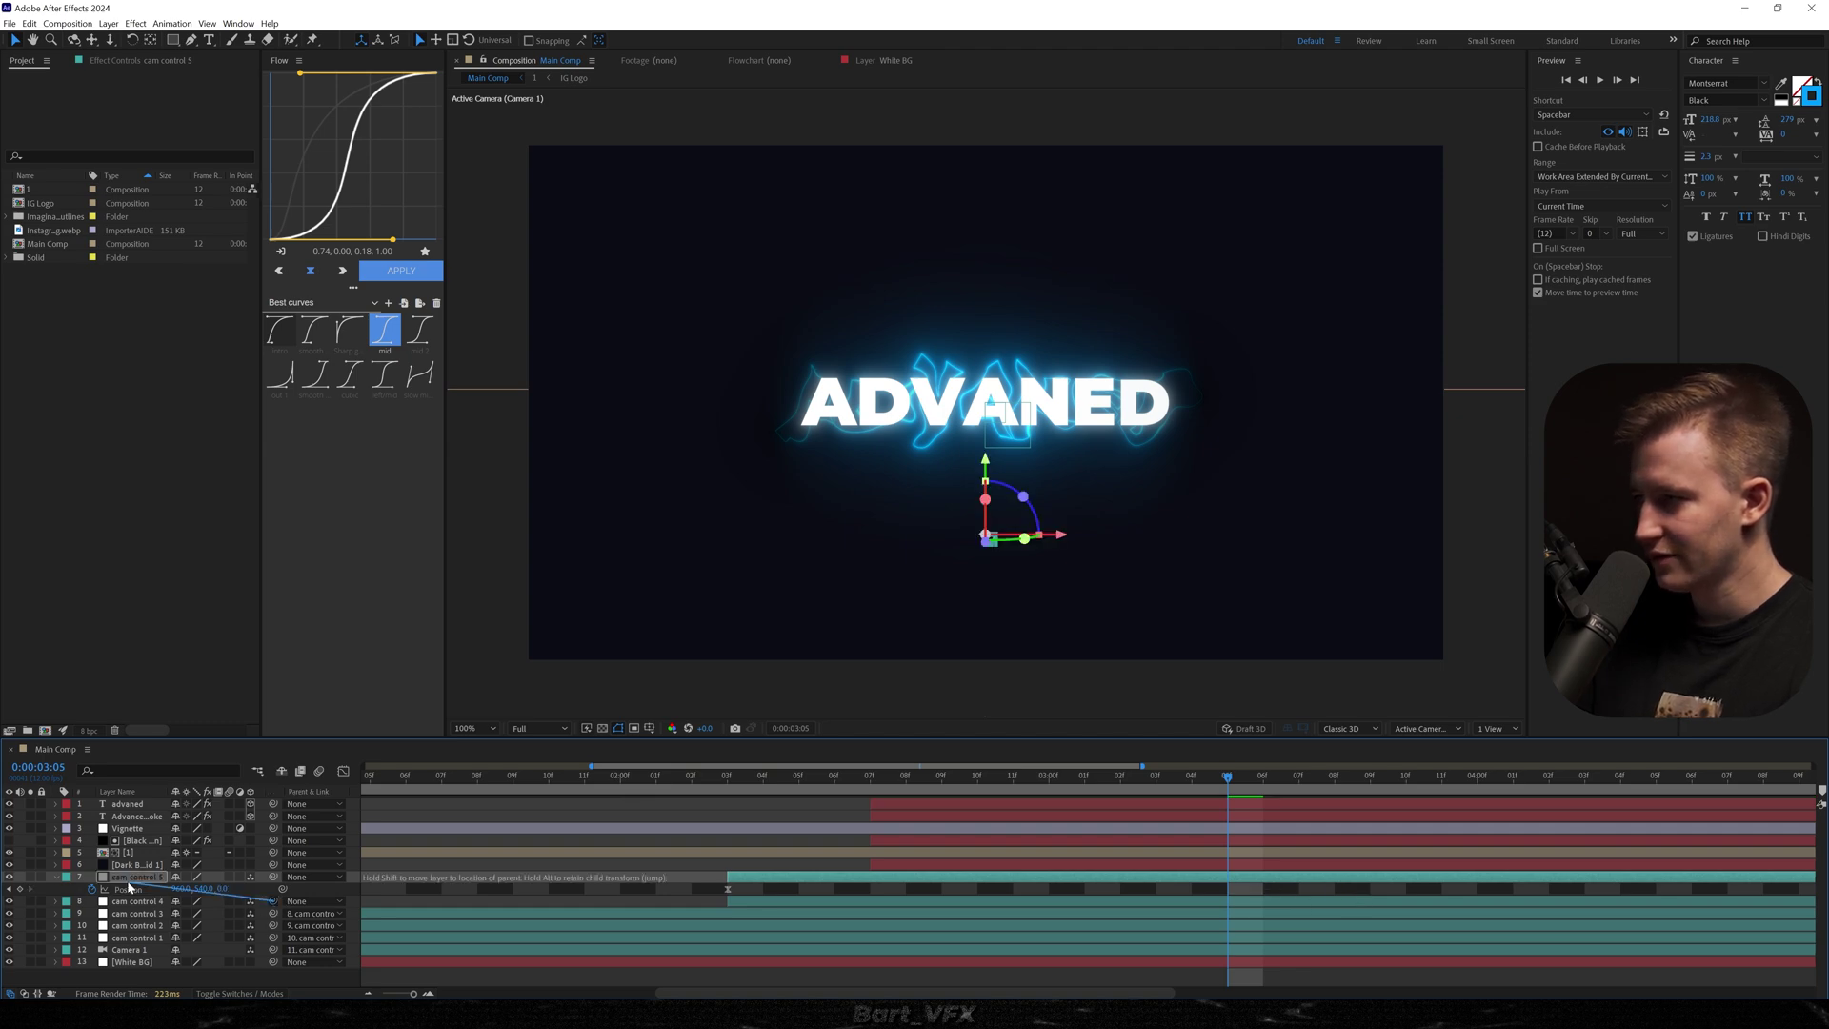
left_click_drag(907, 777, 1547, 835)
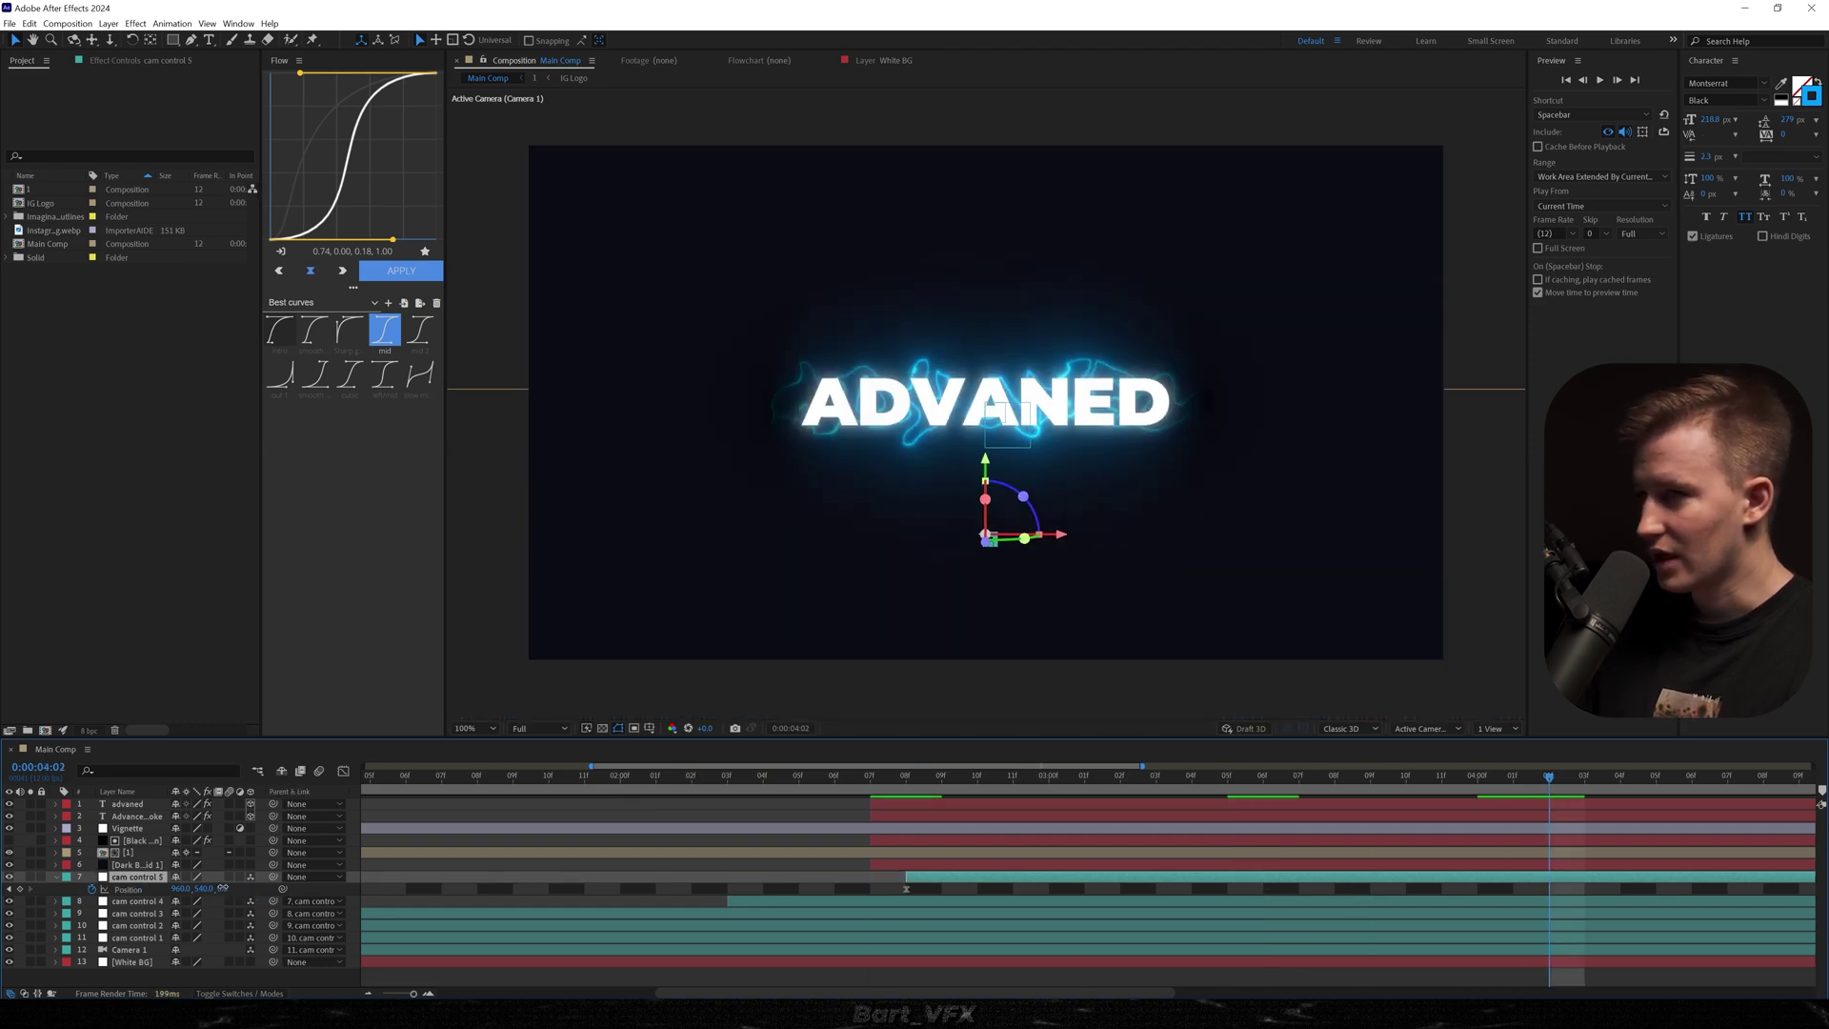
Step: Keyframe cam control 5 at 0:00:04:02 to pull the camera back in Z, rotate it about 40° on Z and recenter the text horizontally
left_click_drag(222, 888, 129, 954)
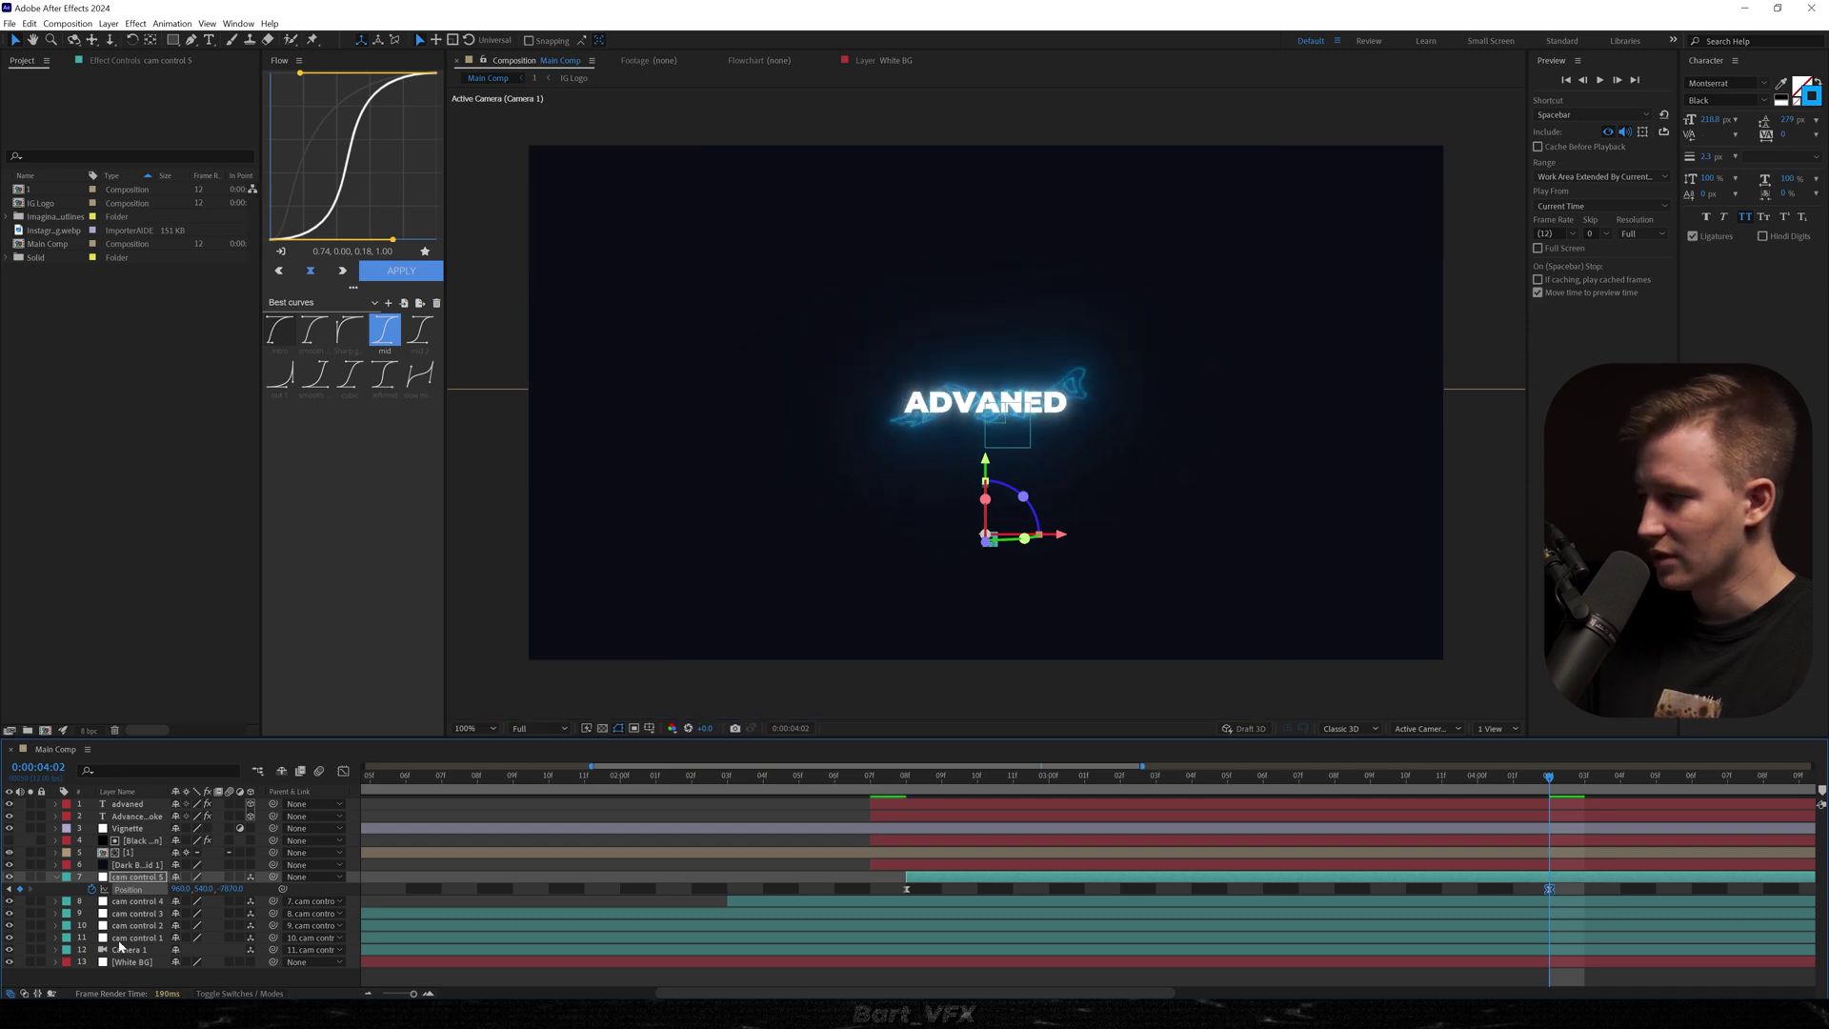
key("alt+shift+r")
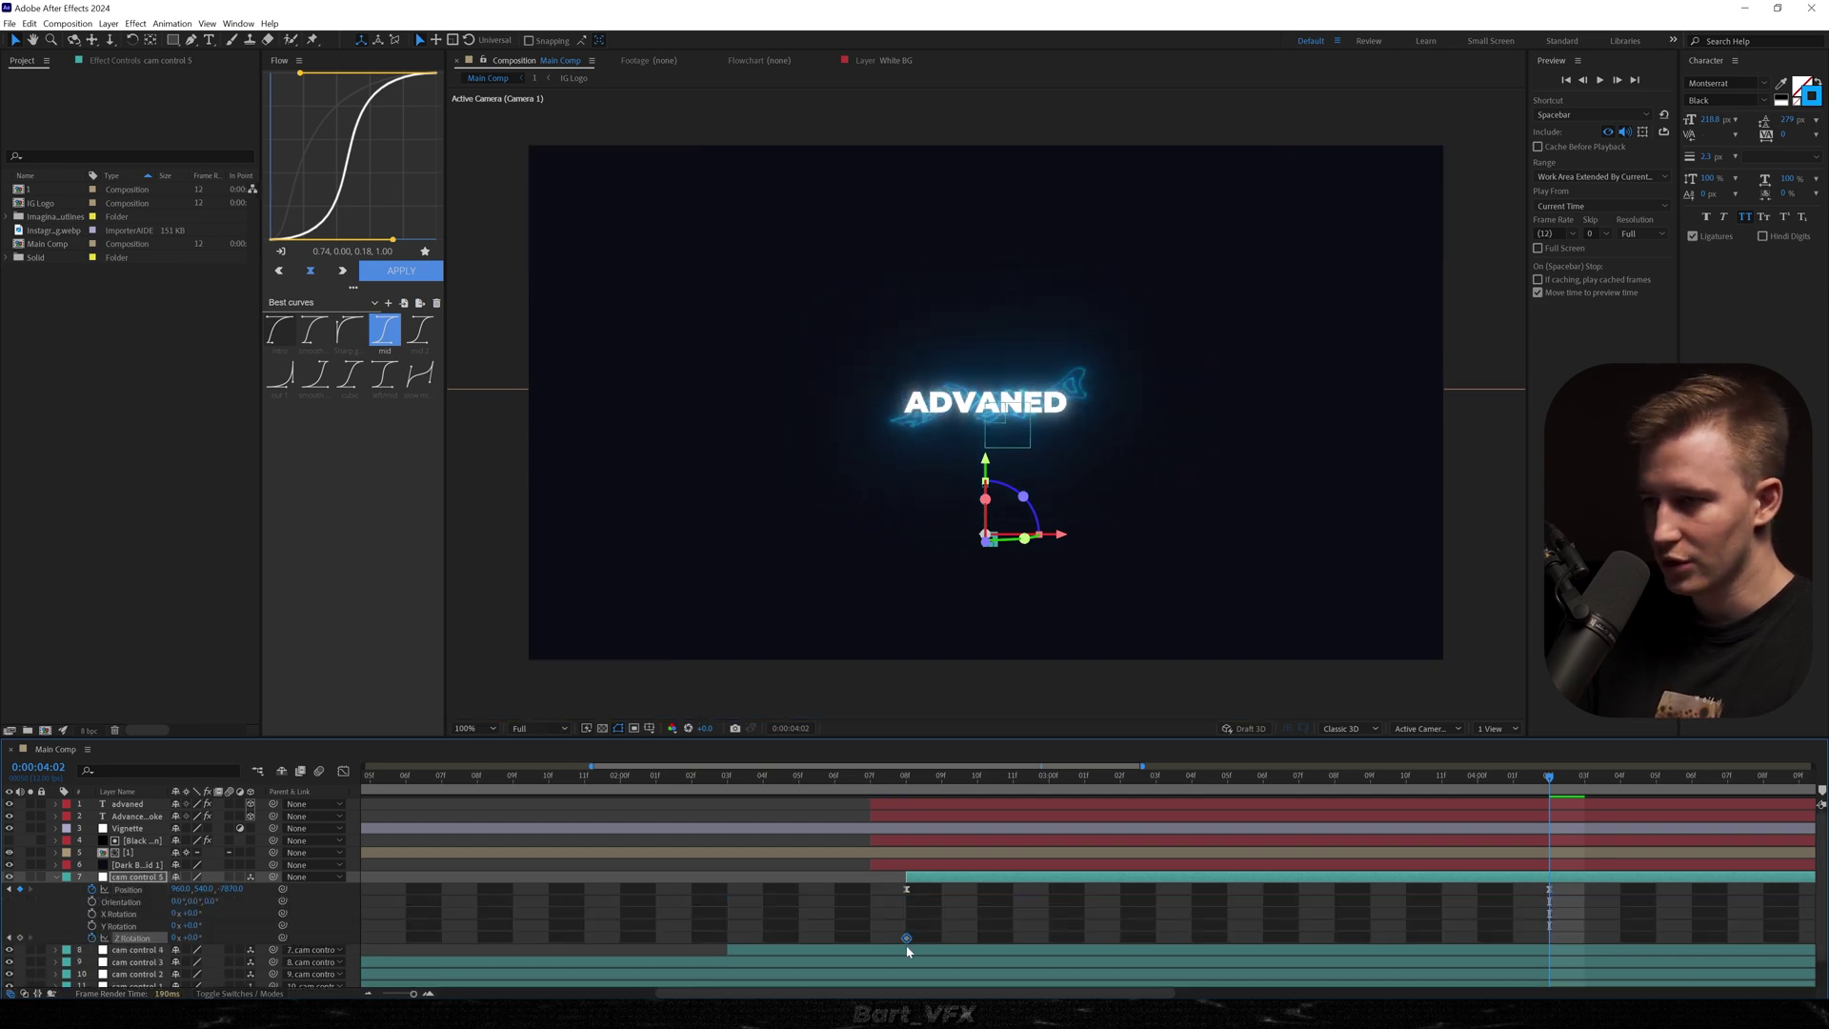
left_click_drag(205, 932, 475, 933)
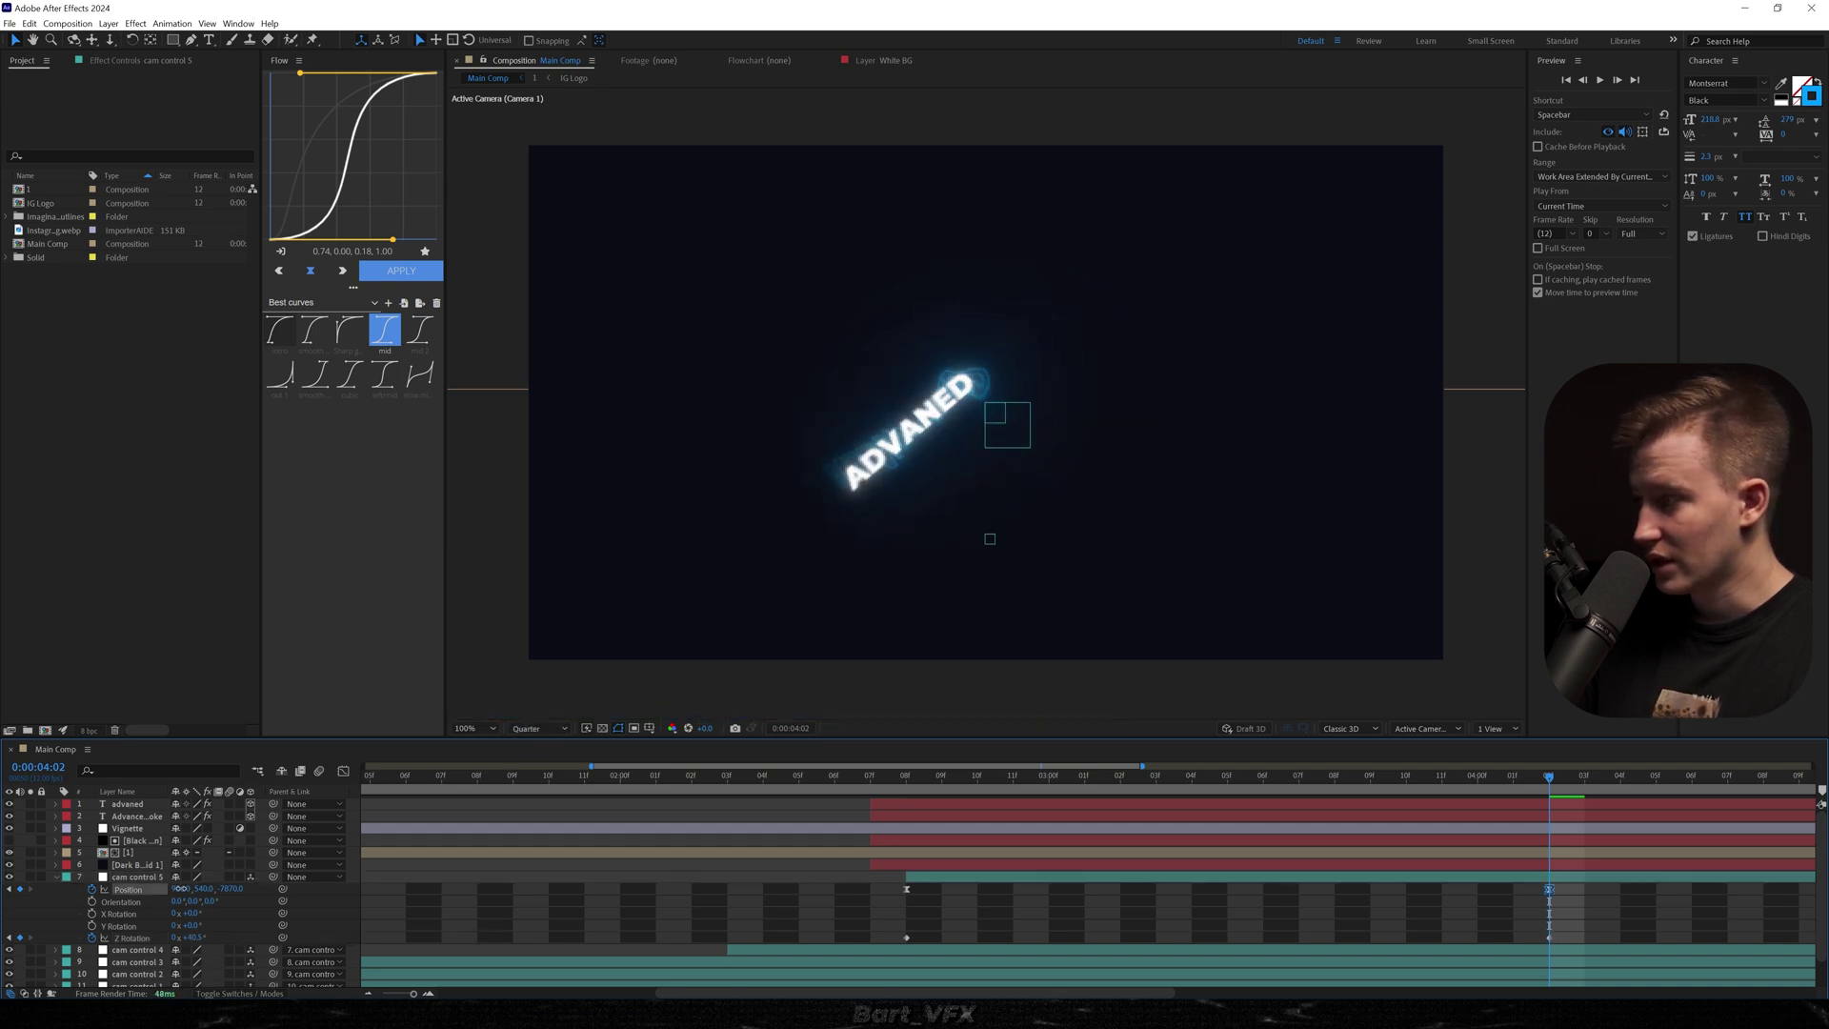
left_click_drag(181, 889, 141, 900)
left_click(1580, 897)
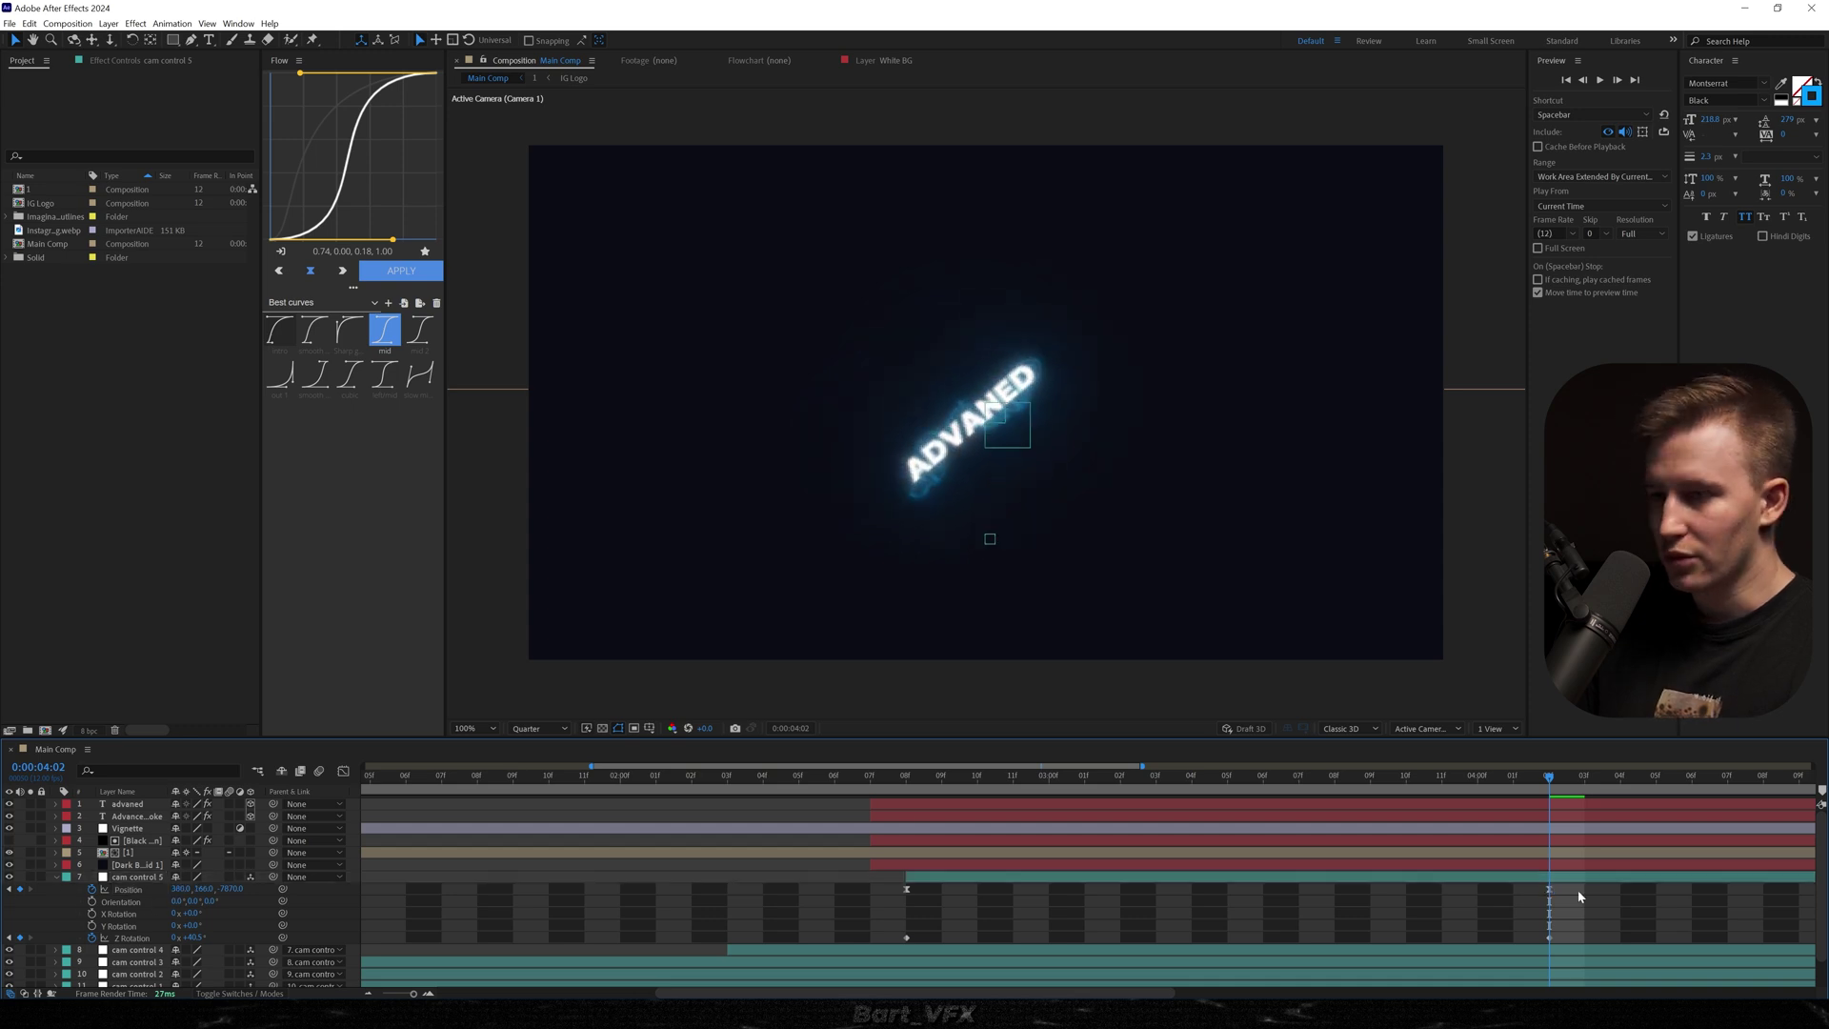
Step: Ease cam control 5's keyframes with the 0.74, 0.00, 0.18, 1.00 curve and shift the layer to start at 0:00:03:00
left_click_drag(1579, 893, 906, 975)
left_click(400, 274)
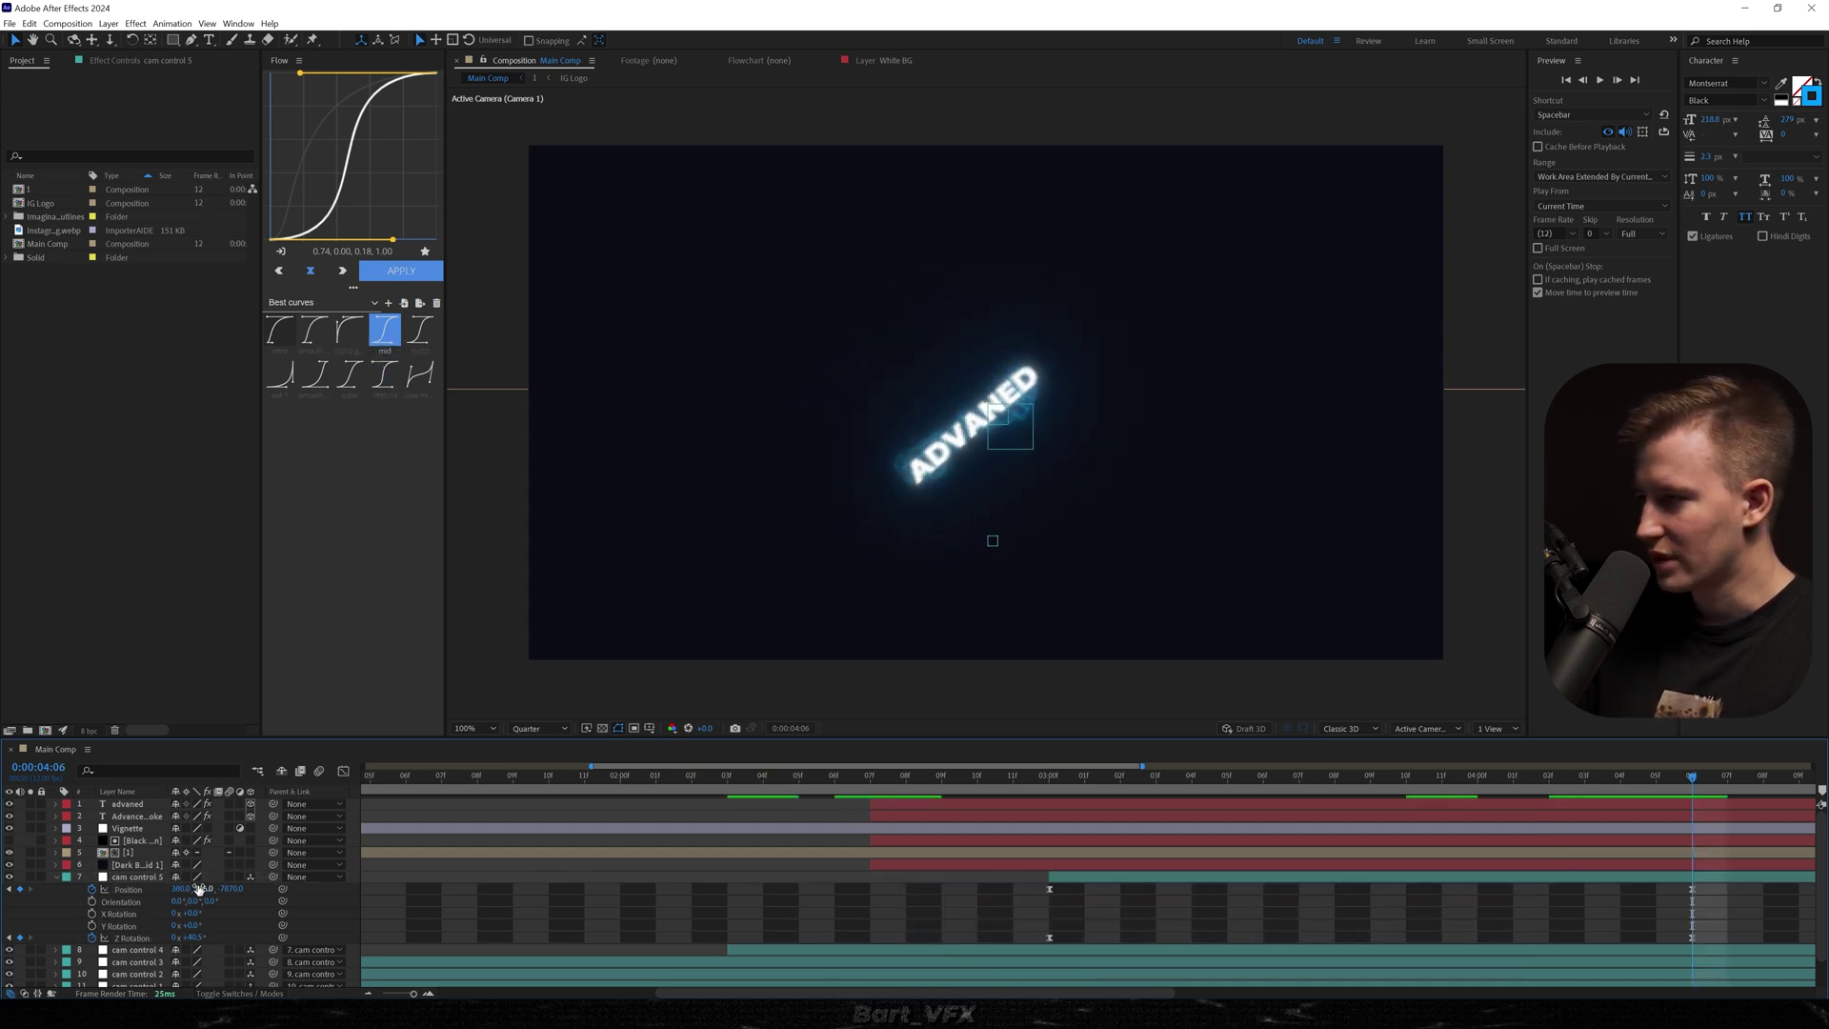
Step: Show the title/action safe guides and adjust cam control 5's X and Y Position at 0:00:04:06 to center the tilted text
mouse_move(173, 889)
left_mouse_down()
mouse_move(134, 890)
mouse_move(181, 892)
left_mouse_up()
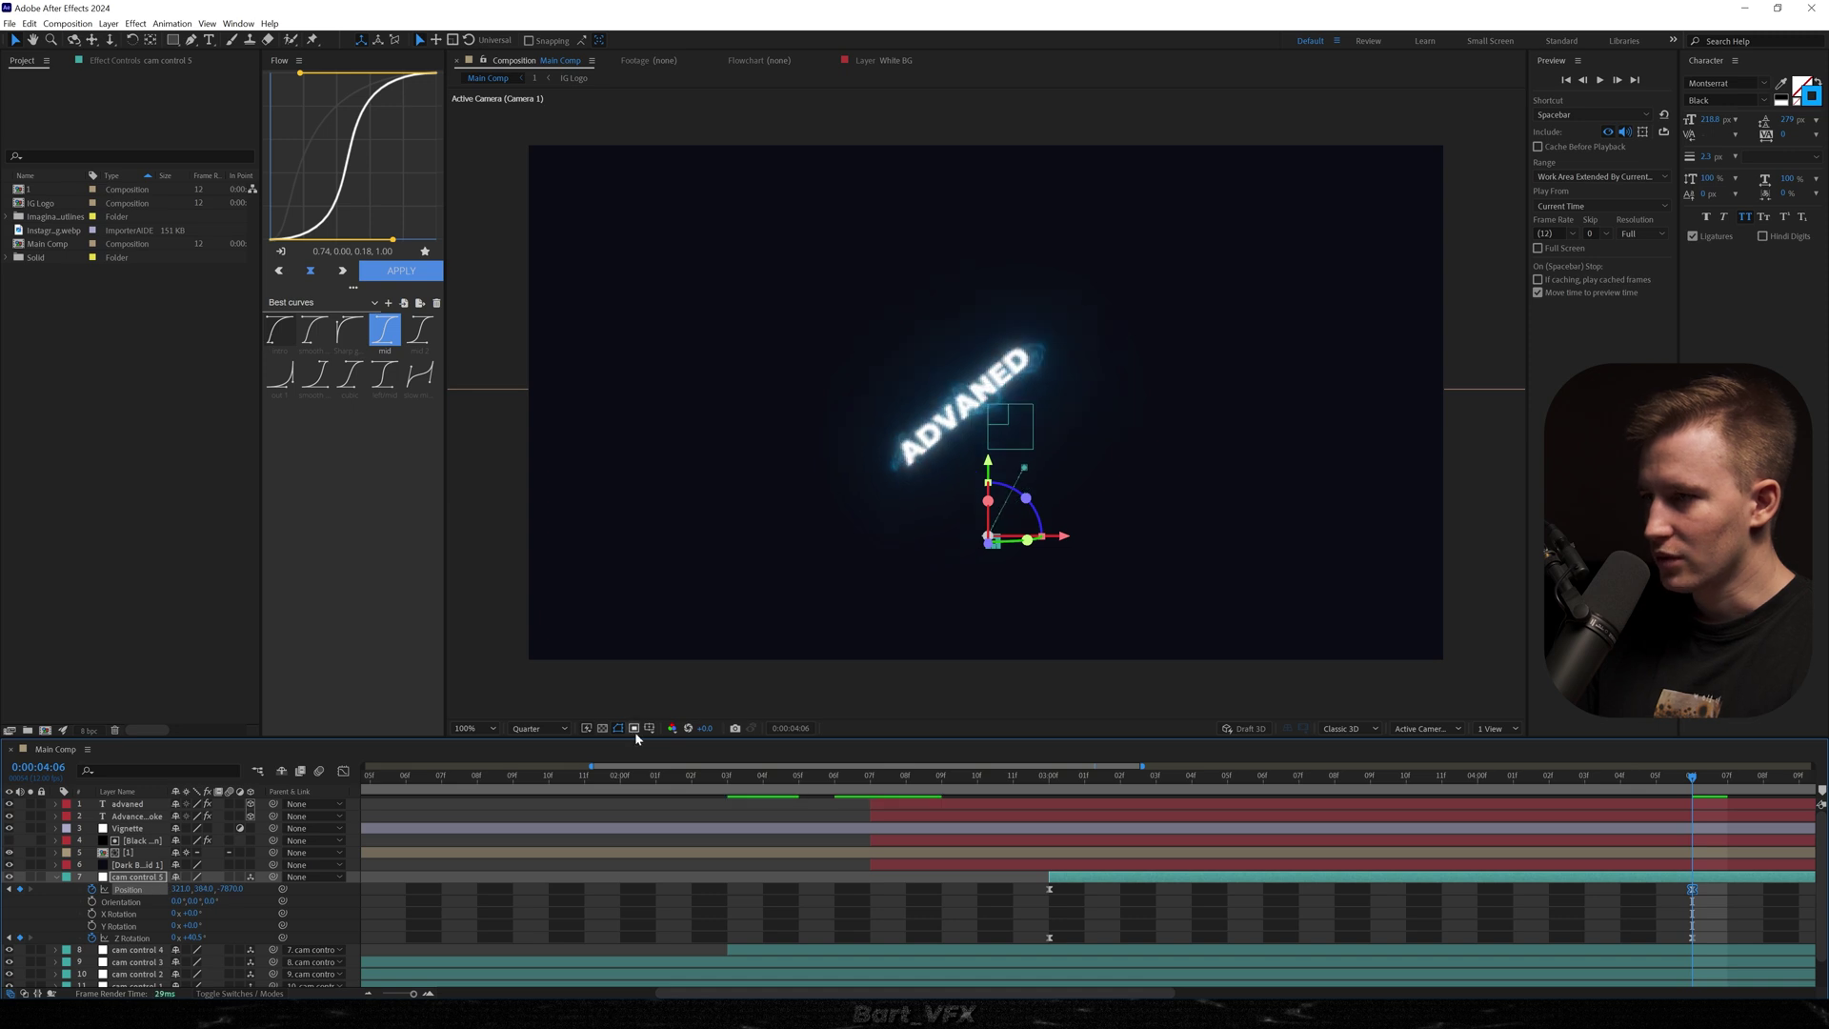
left_click(649, 729)
left_click(693, 744)
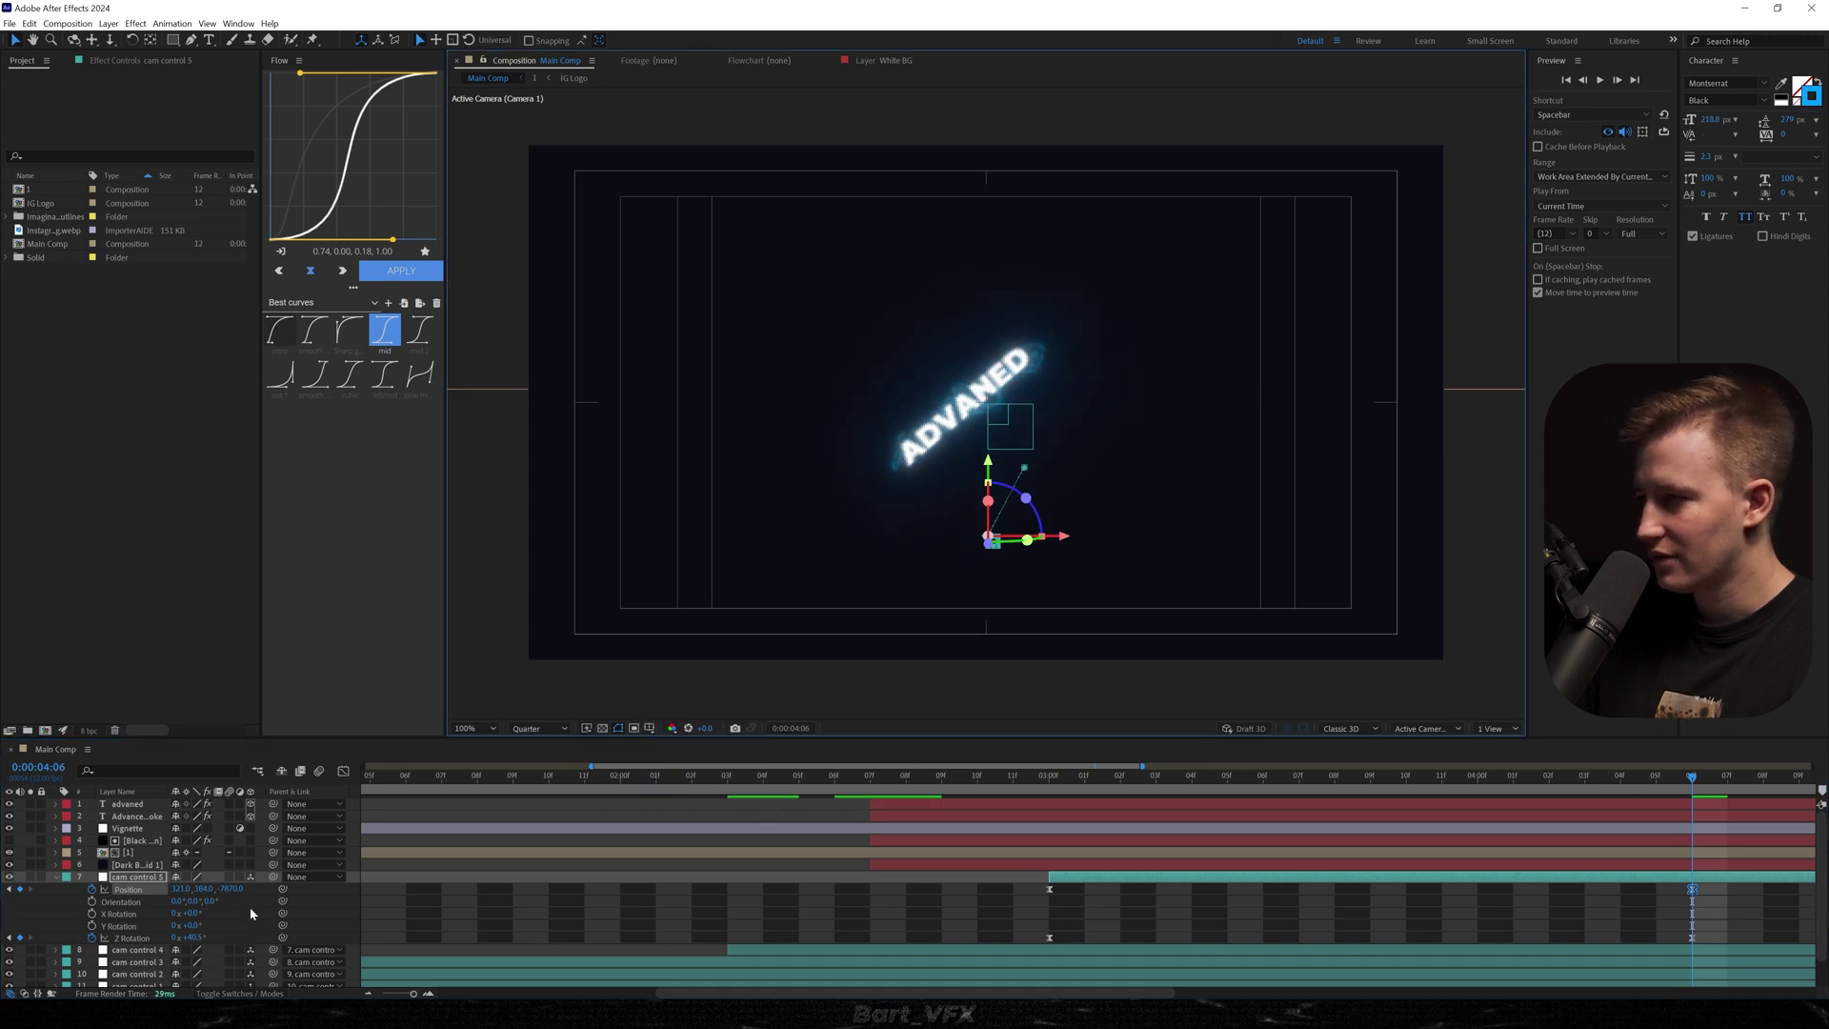
left_click_drag(207, 894, 154, 896)
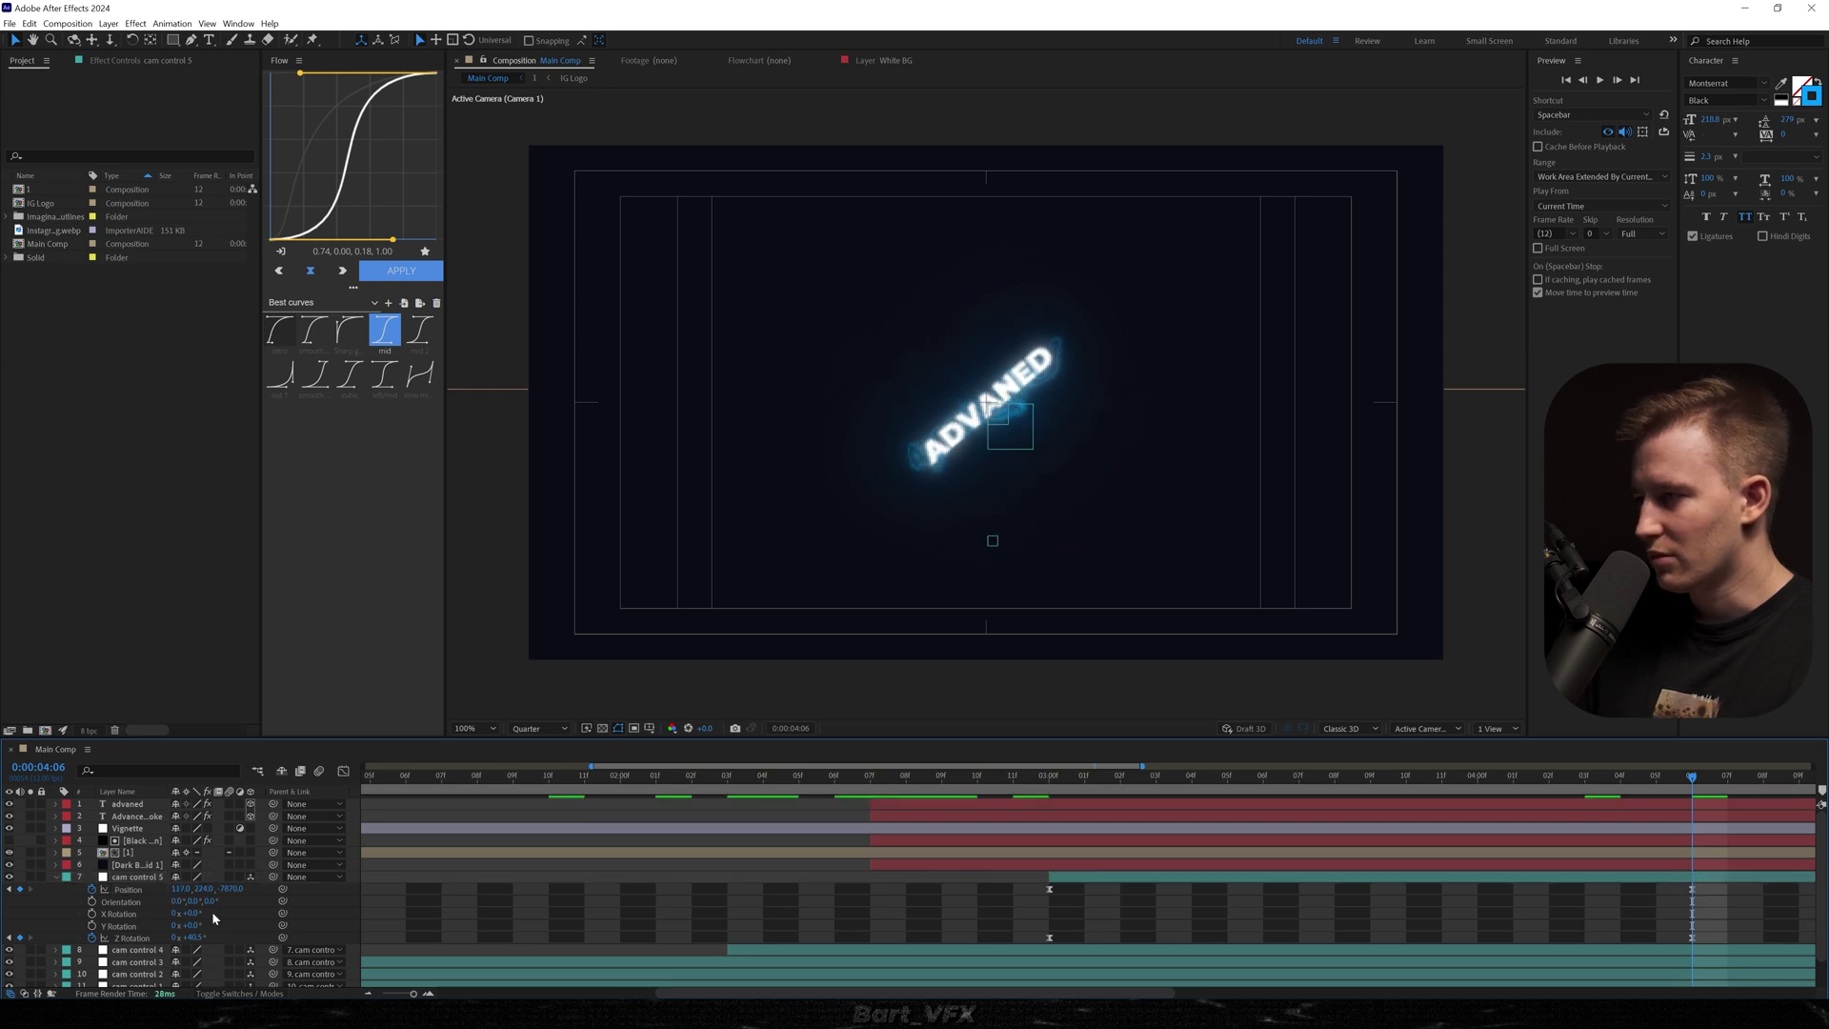
left_click_drag(229, 896, 199, 896)
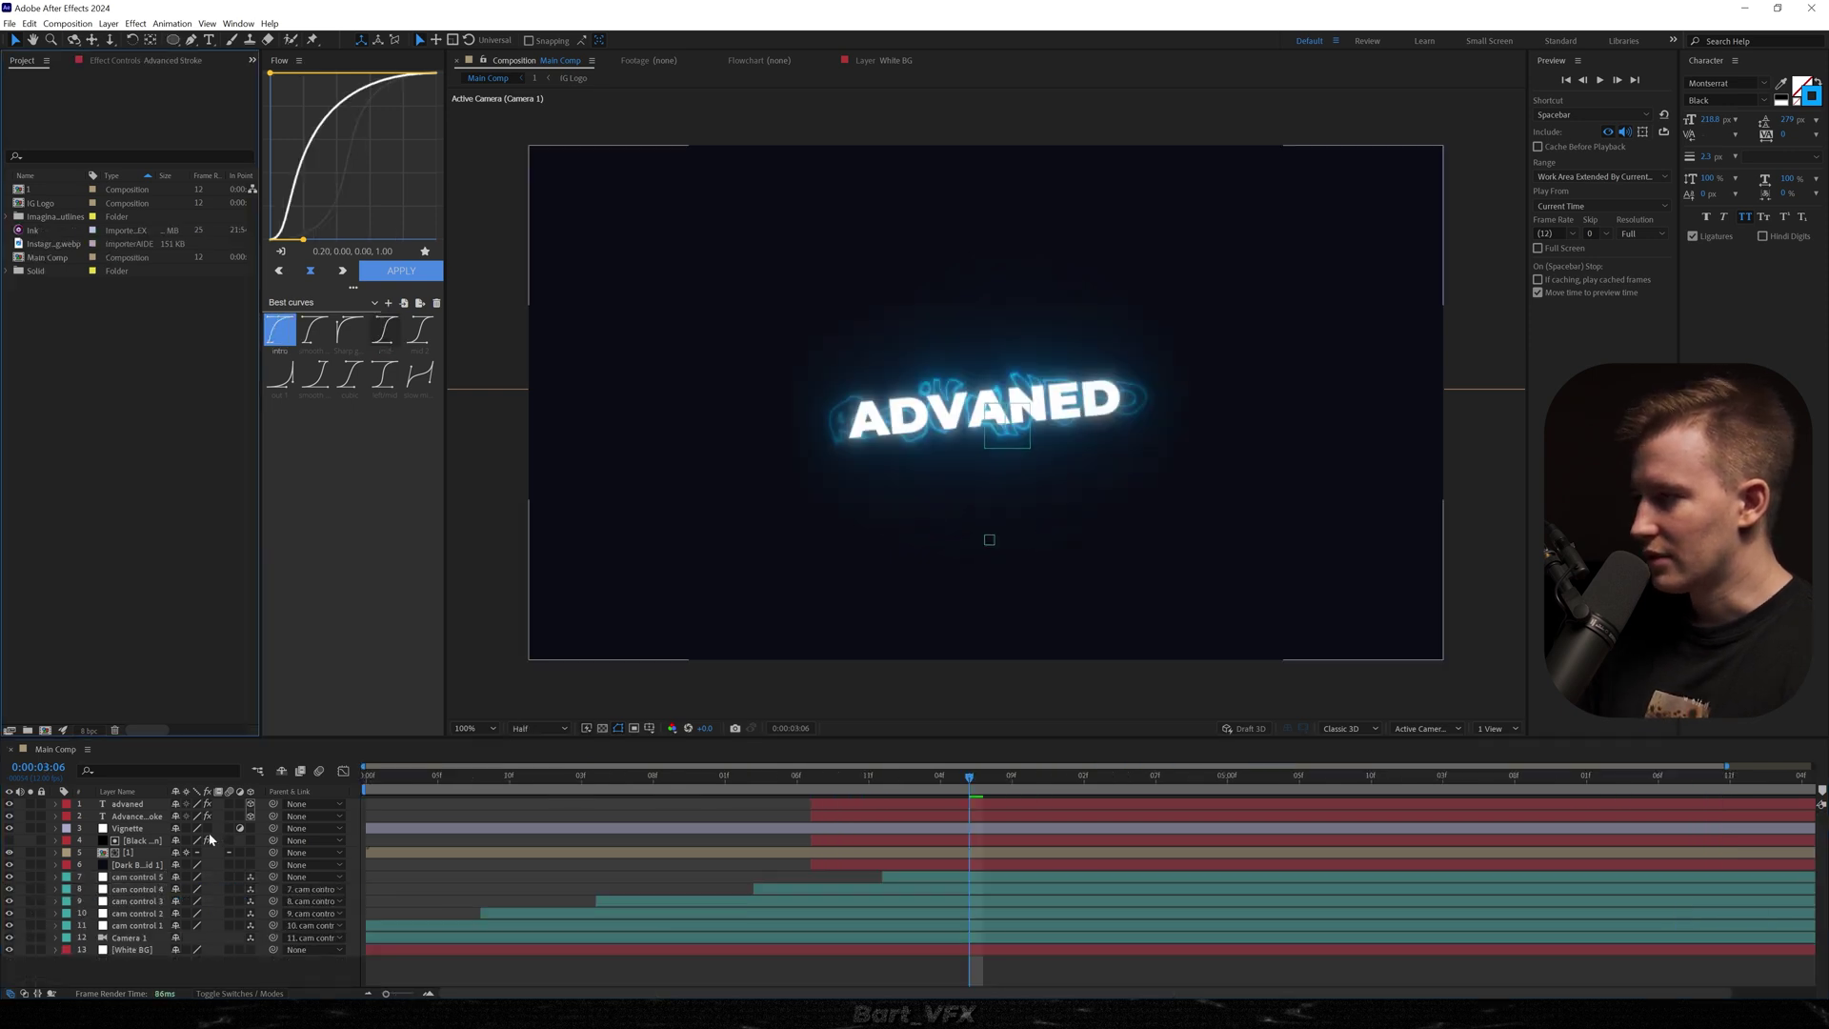
Step: Turn off the effects on the advaned, Advanced Stroke and black solid layers
left_click(207, 840)
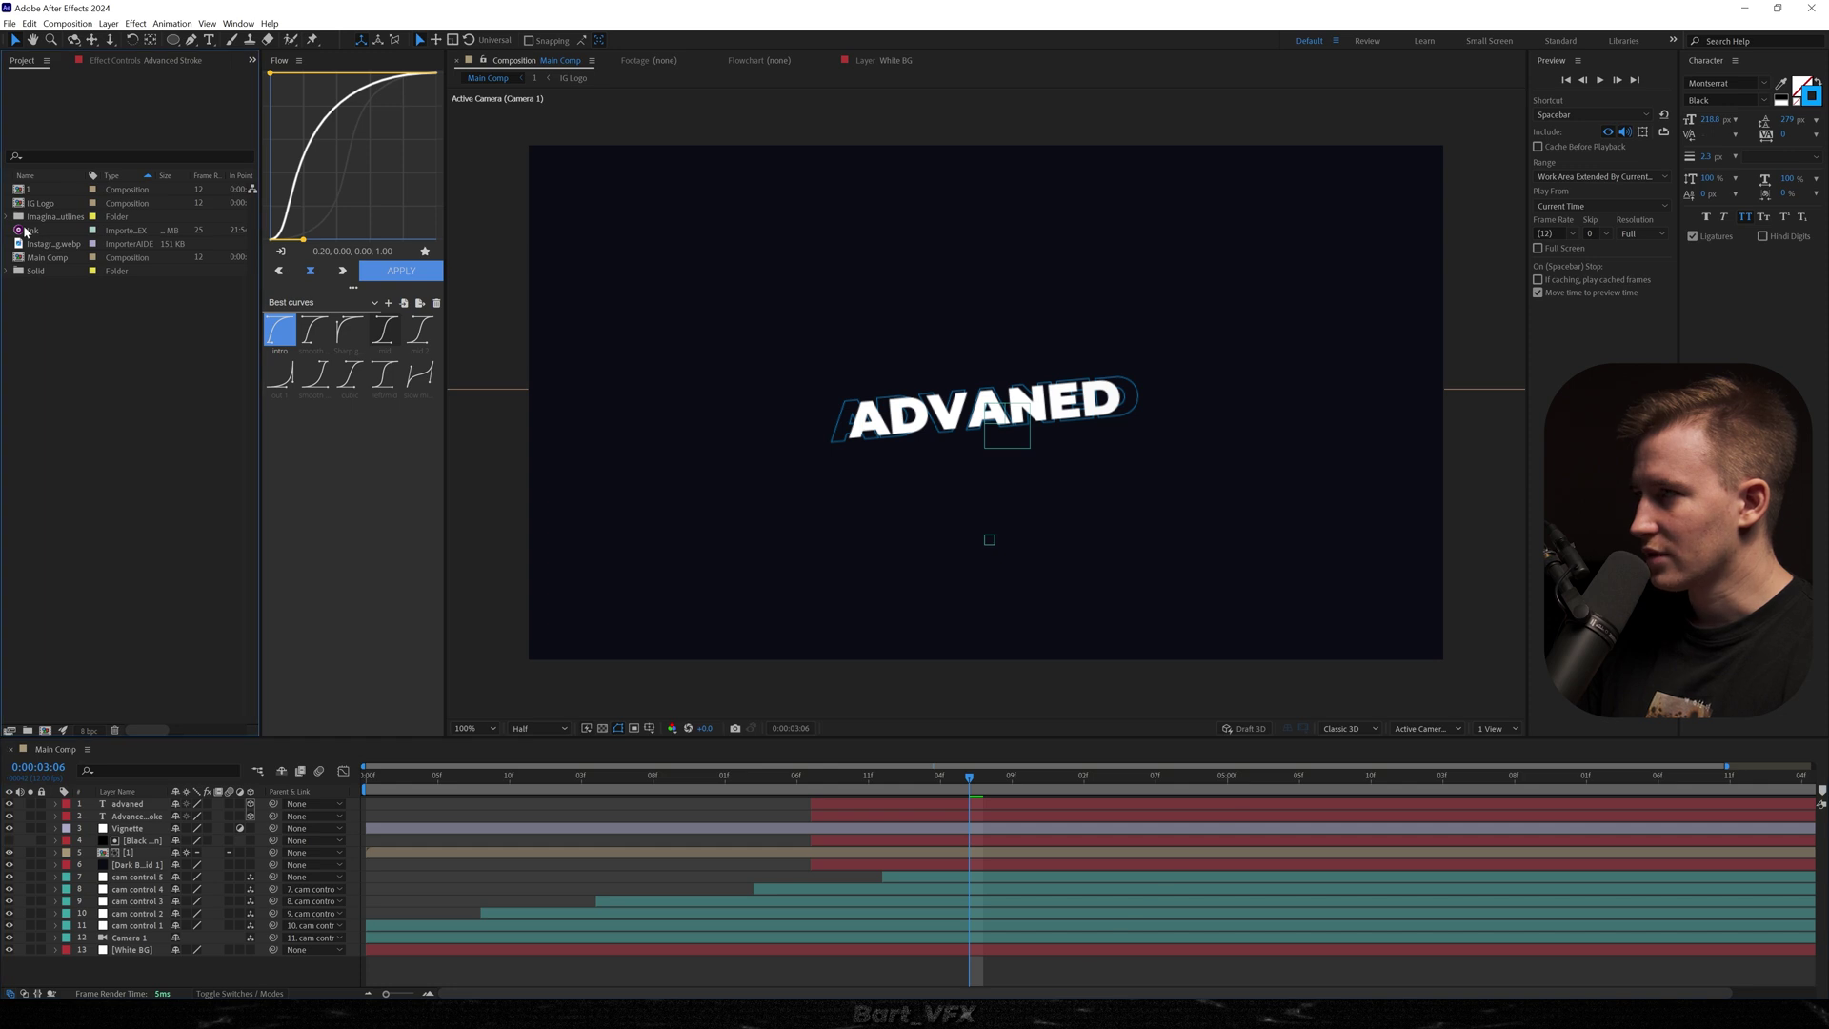
Step: Add the ink footage as the top layer starting at 0:00:02:07, make it 3D and move it in depth toward the camera
mouse_move(33, 229)
left_mouse_down()
mouse_move(324, 616)
mouse_move(812, 806)
left_mouse_up()
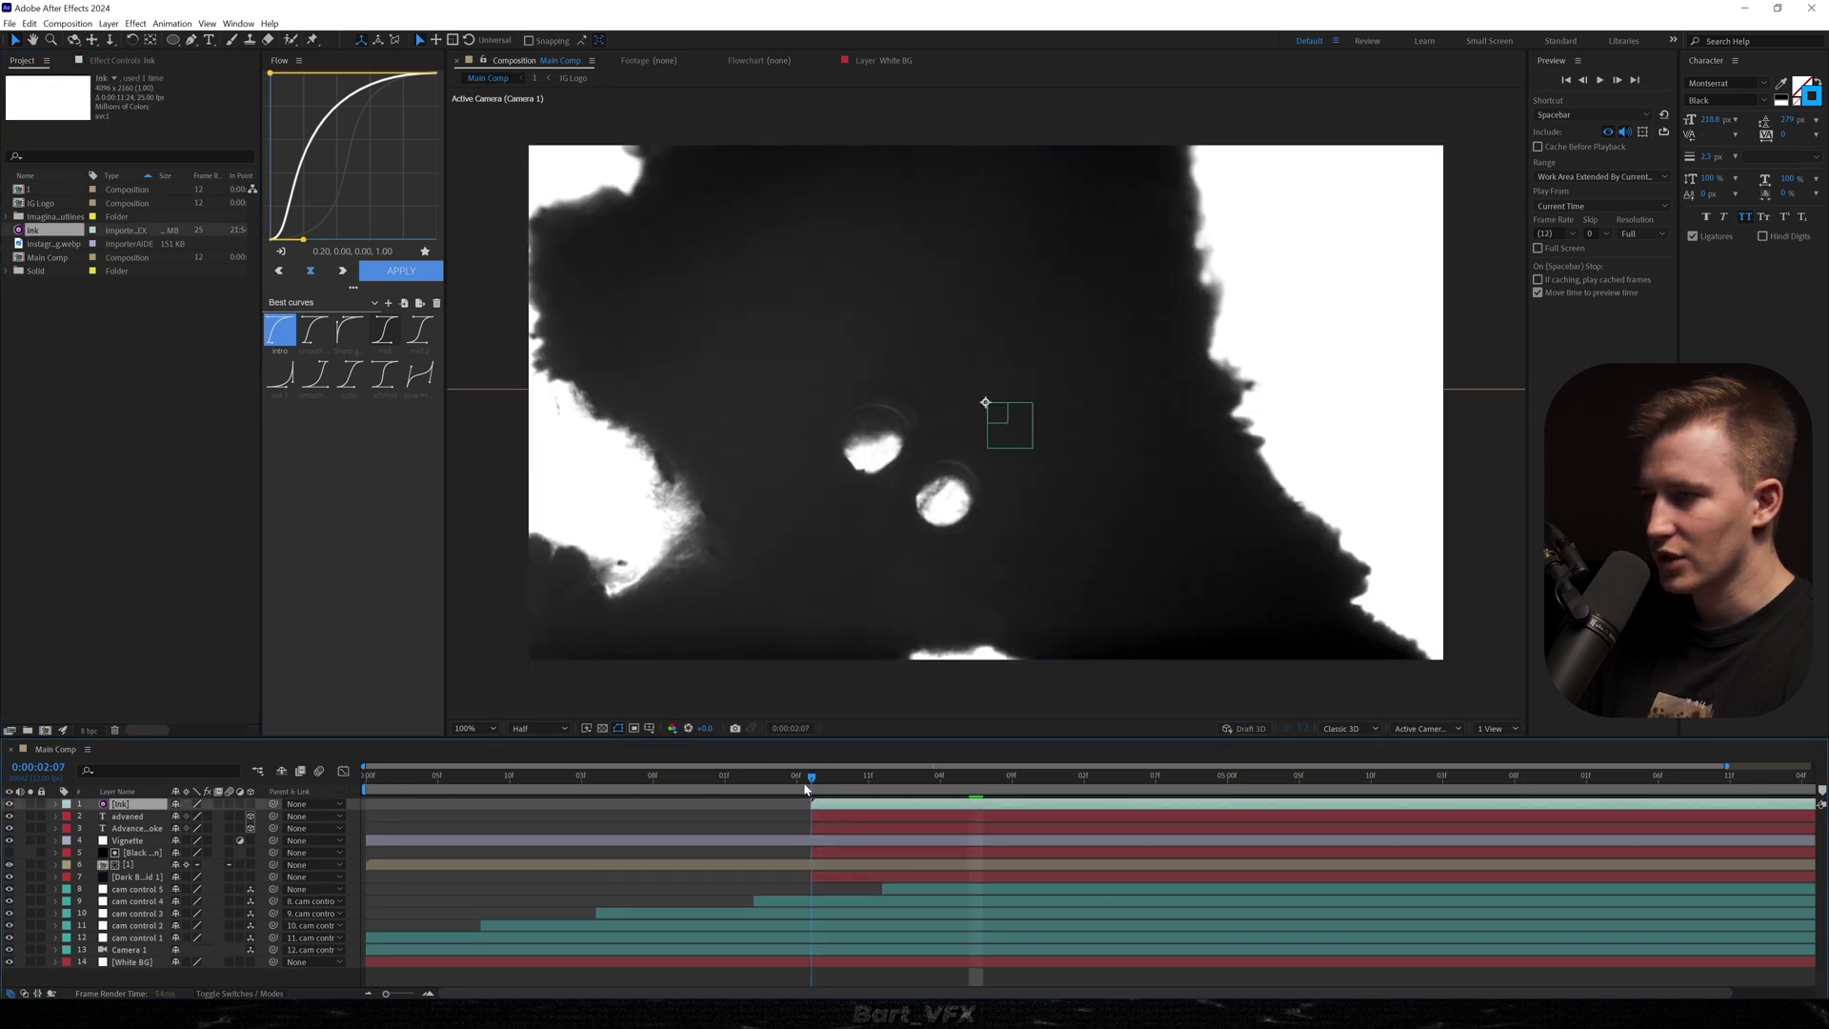
key("space")
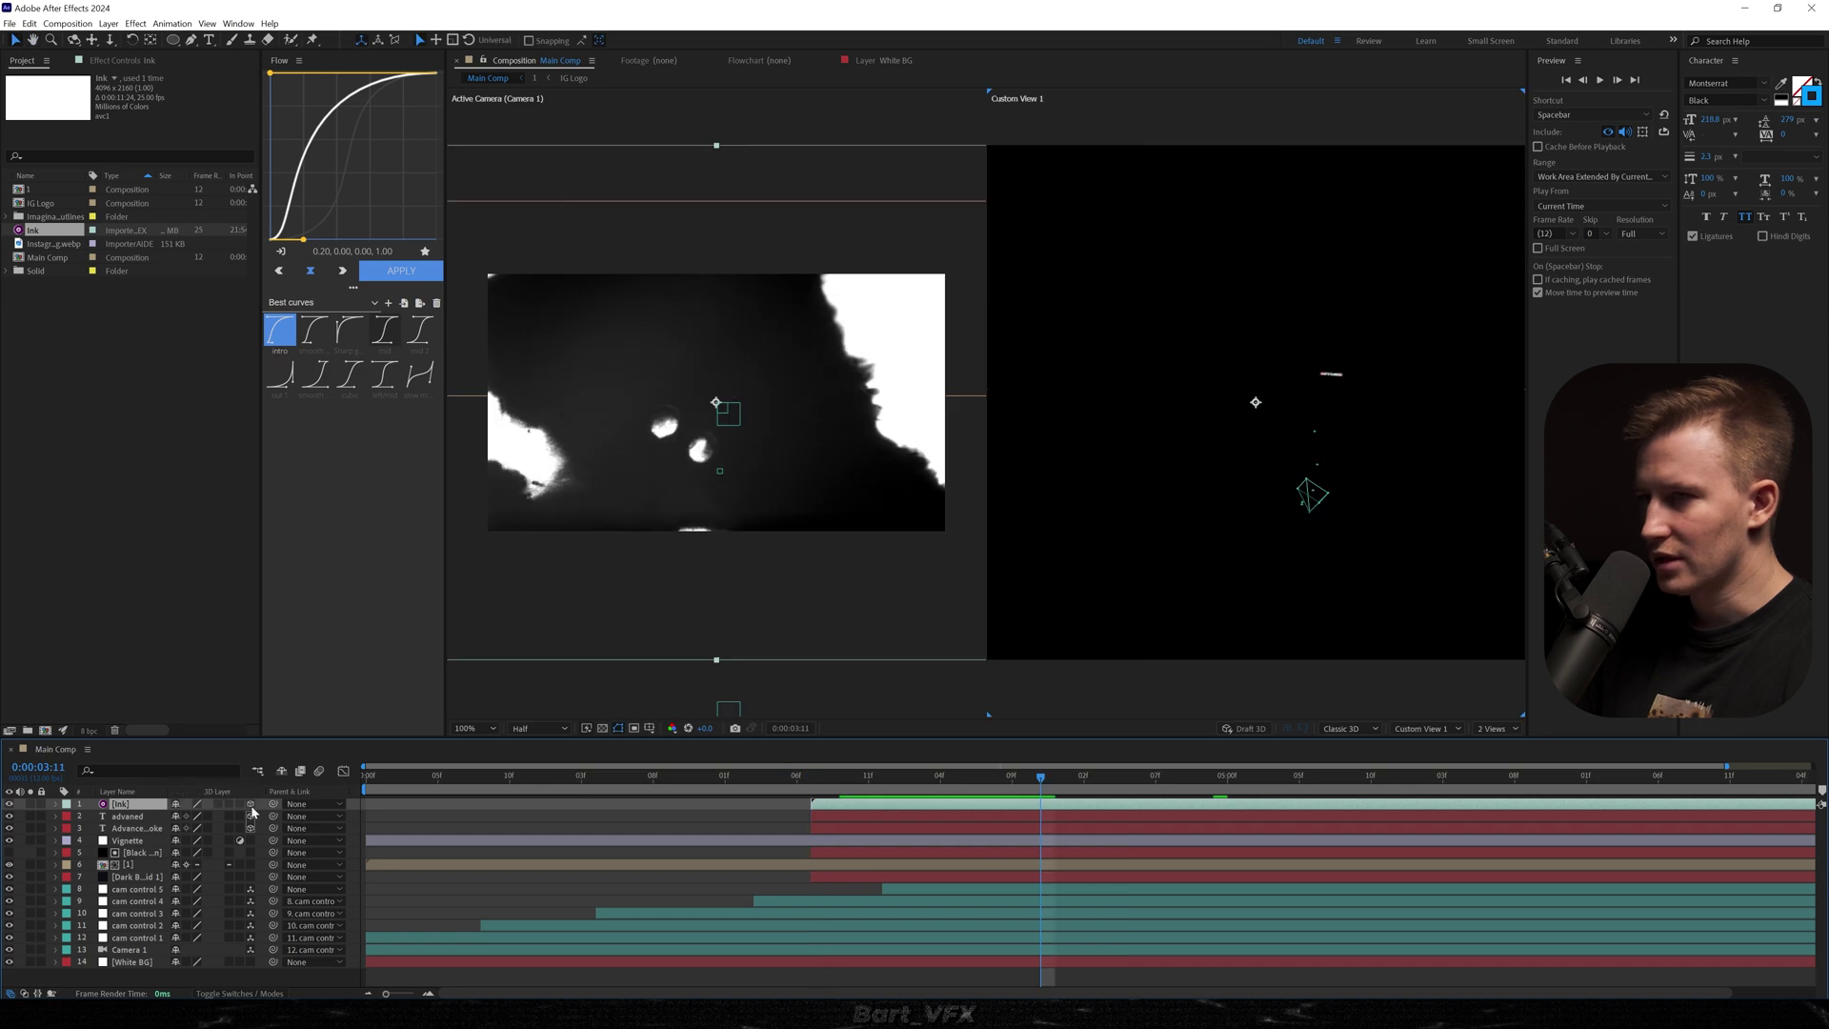
left_click(251, 806)
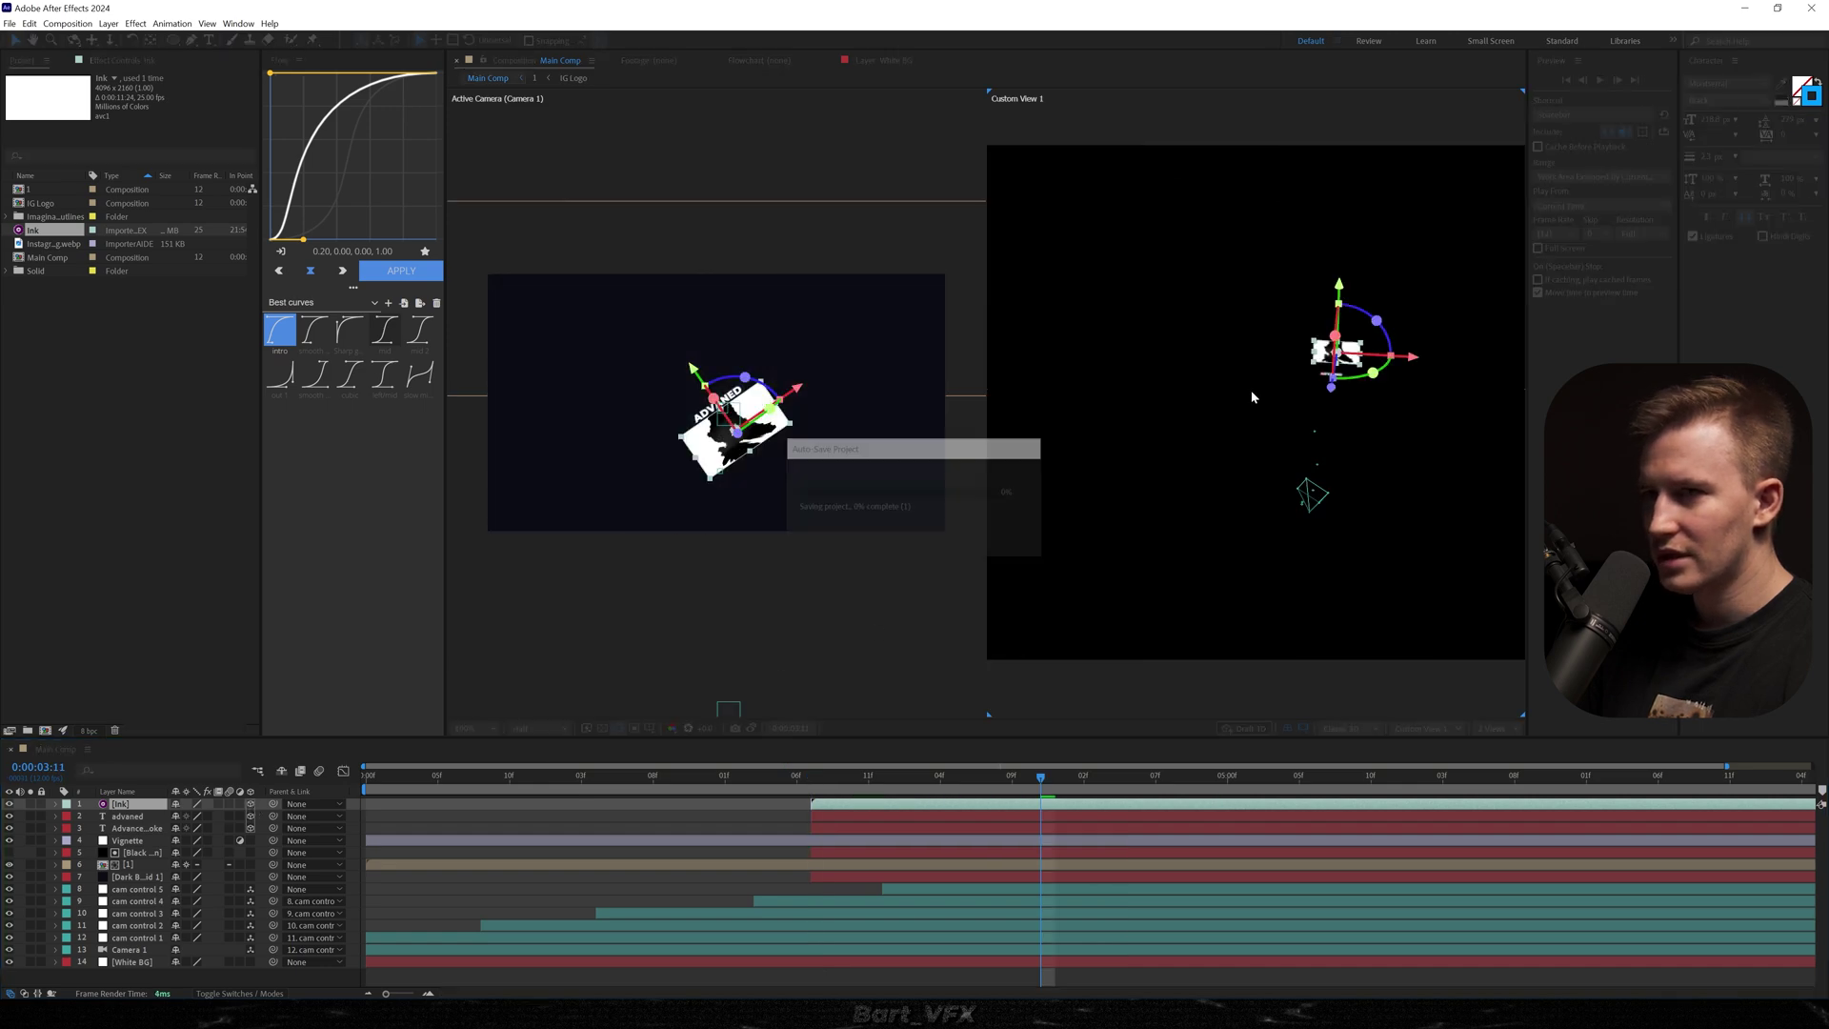
left_click_drag(1318, 524, 1376, 465)
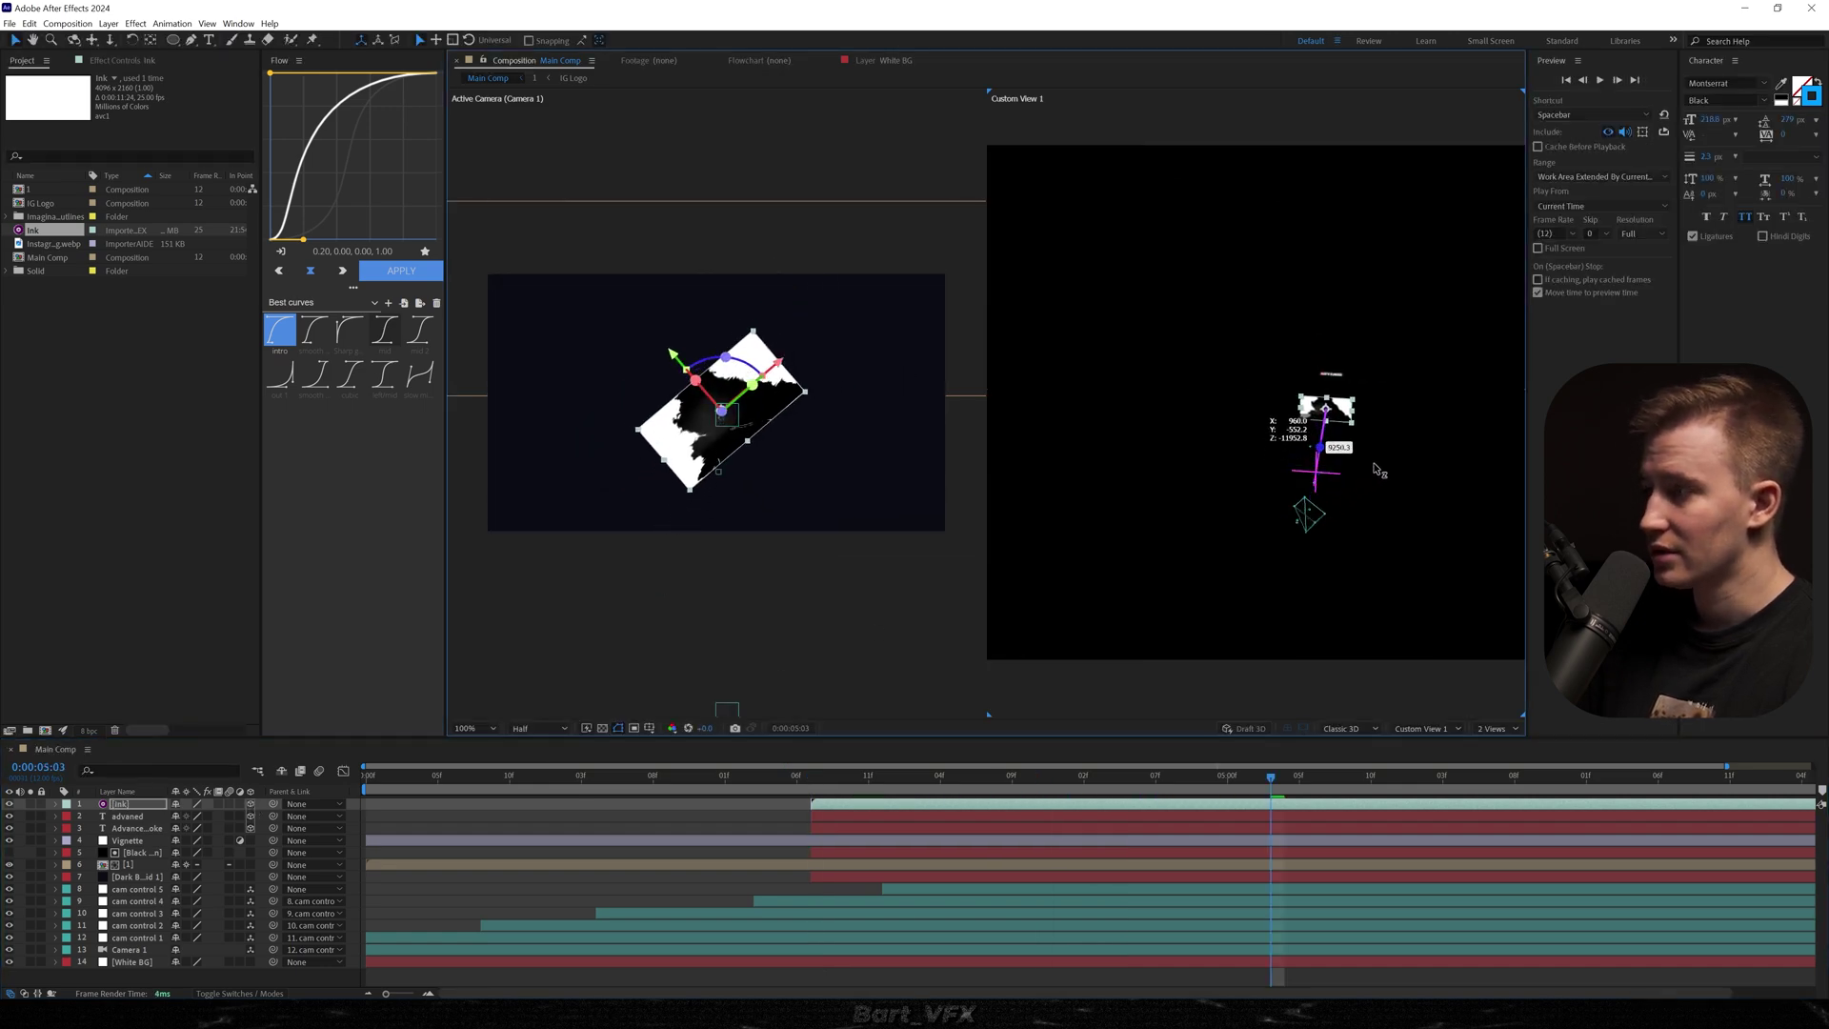
Step: Scale the ink layer to 372.3% so it fills the camera view, and preview the shot from 0:00:02:08
key("s")
left_click_drag(211, 816, 489, 807)
left_click(826, 781)
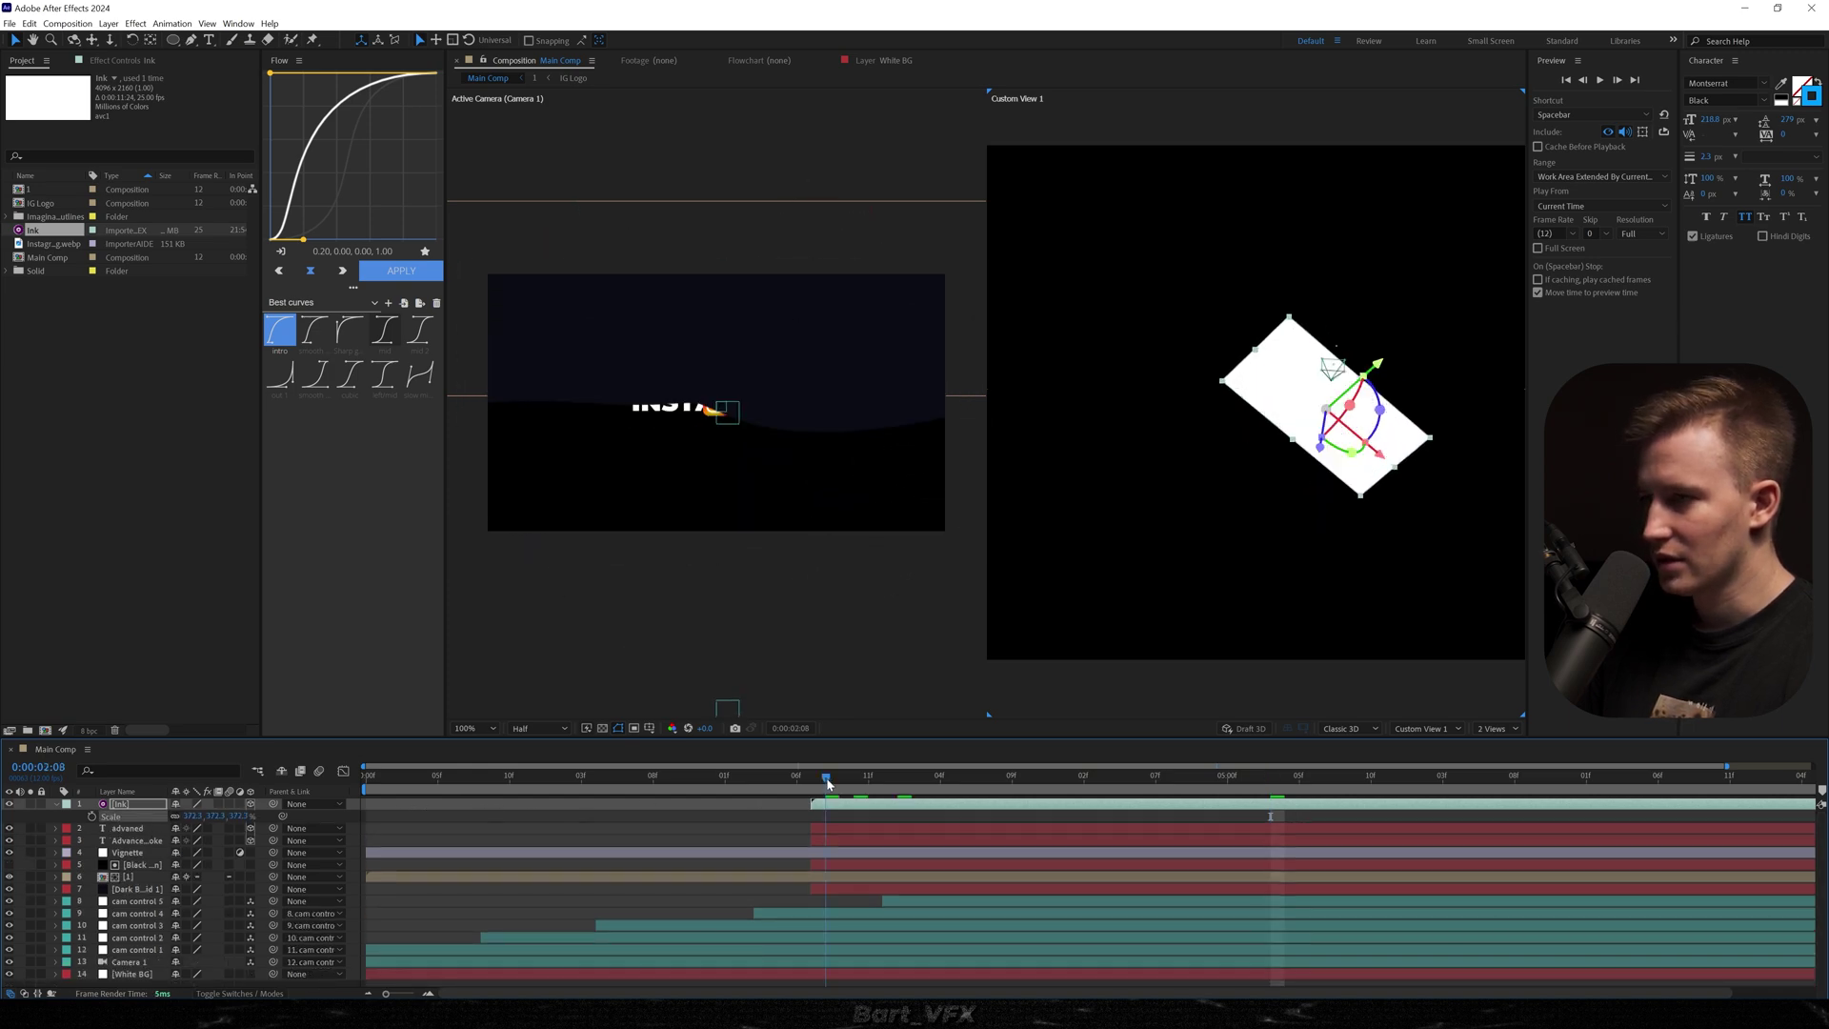
key("space")
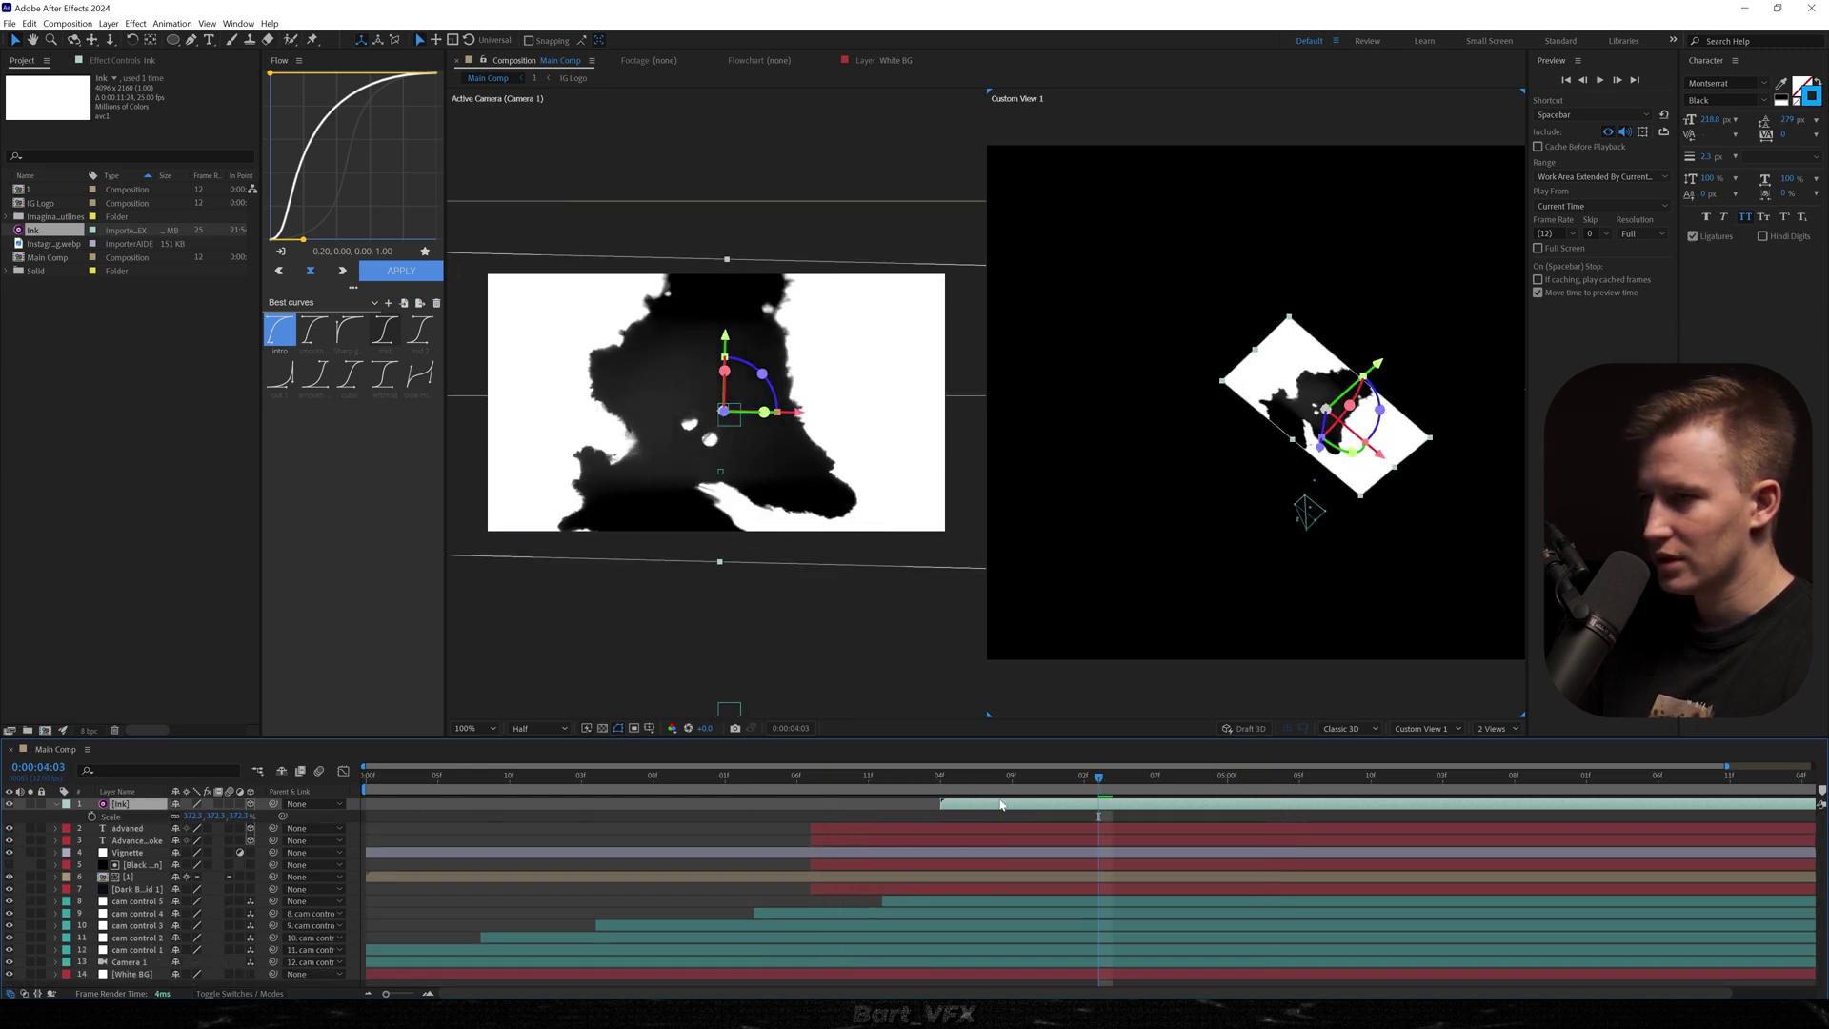
Step: Shift and trim the ink layer to start at 0:00:03:08, and move the Vignette layer above it
mouse_move(821, 803)
left_mouse_down()
mouse_move(1041, 783)
mouse_move(1000, 801)
left_mouse_up()
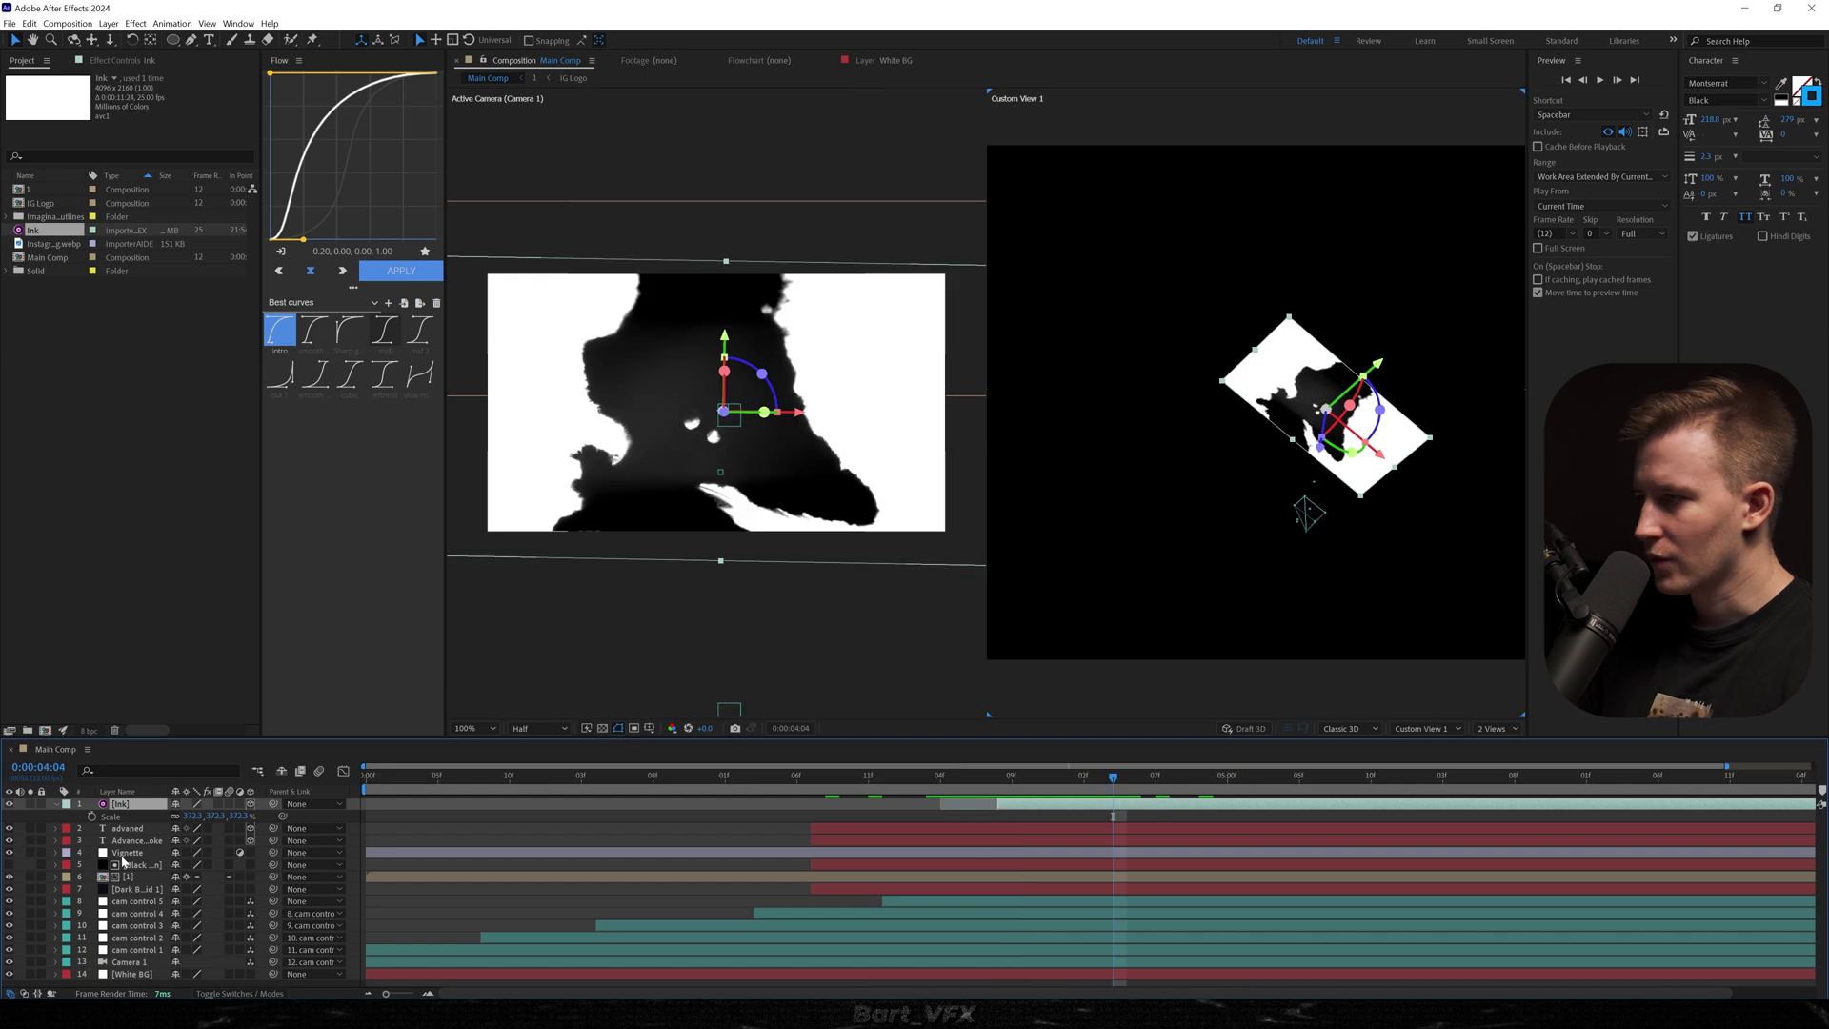
mouse_move(125, 854)
left_mouse_down()
mouse_move(140, 819)
mouse_move(121, 804)
left_mouse_up()
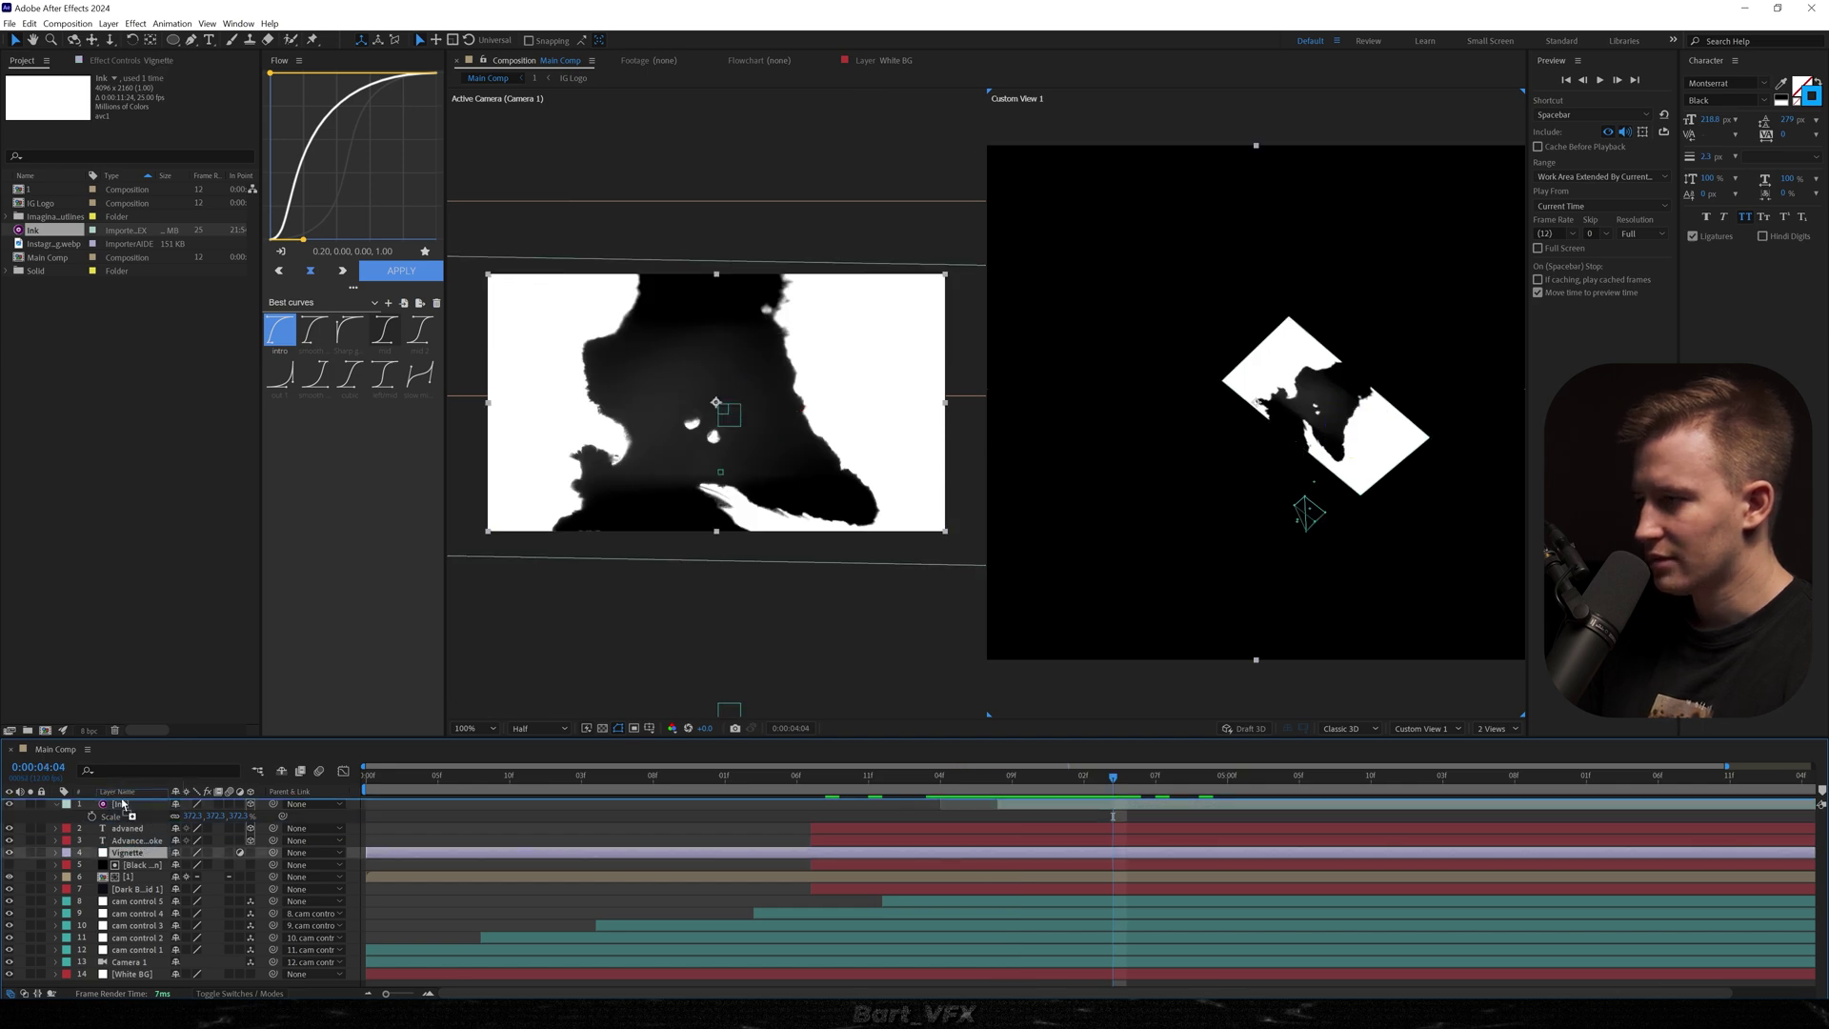
left_click(633, 819)
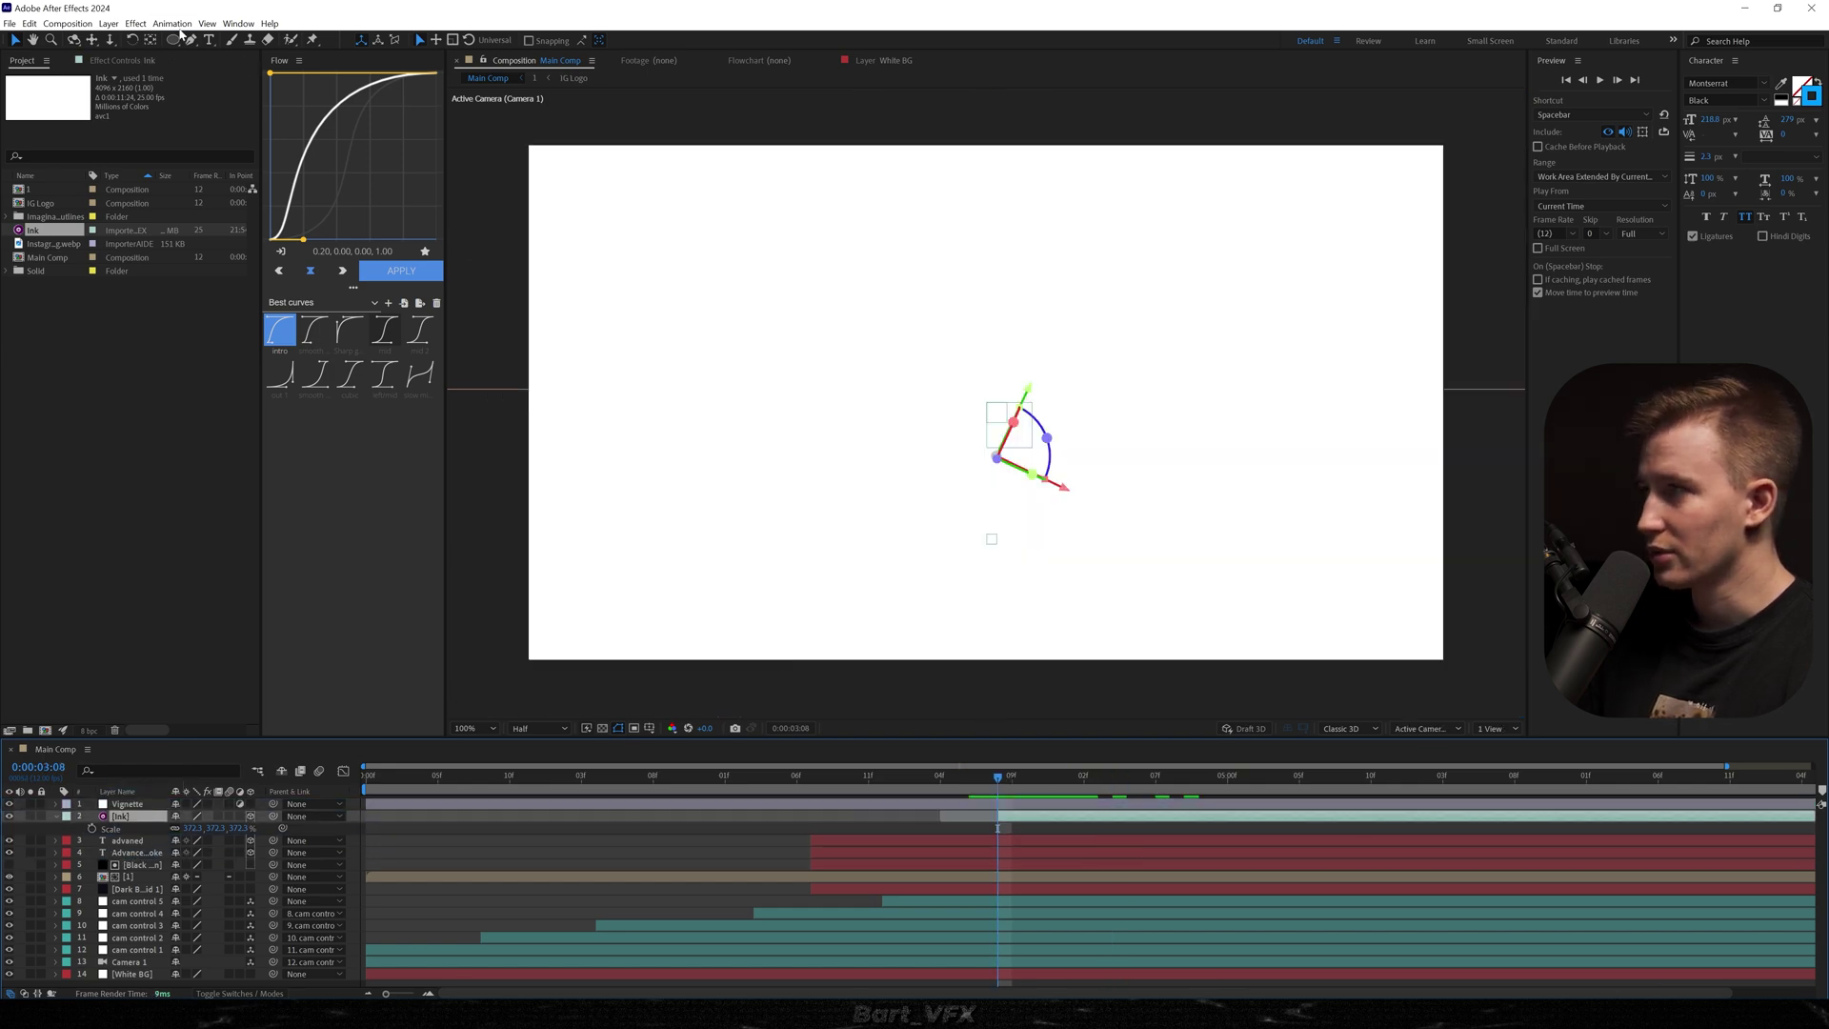
Step: Draw a small circular mask on the ink layer at 0:00:03:08 over the text's first letters and invert it
left_click_drag(173, 39, 229, 73)
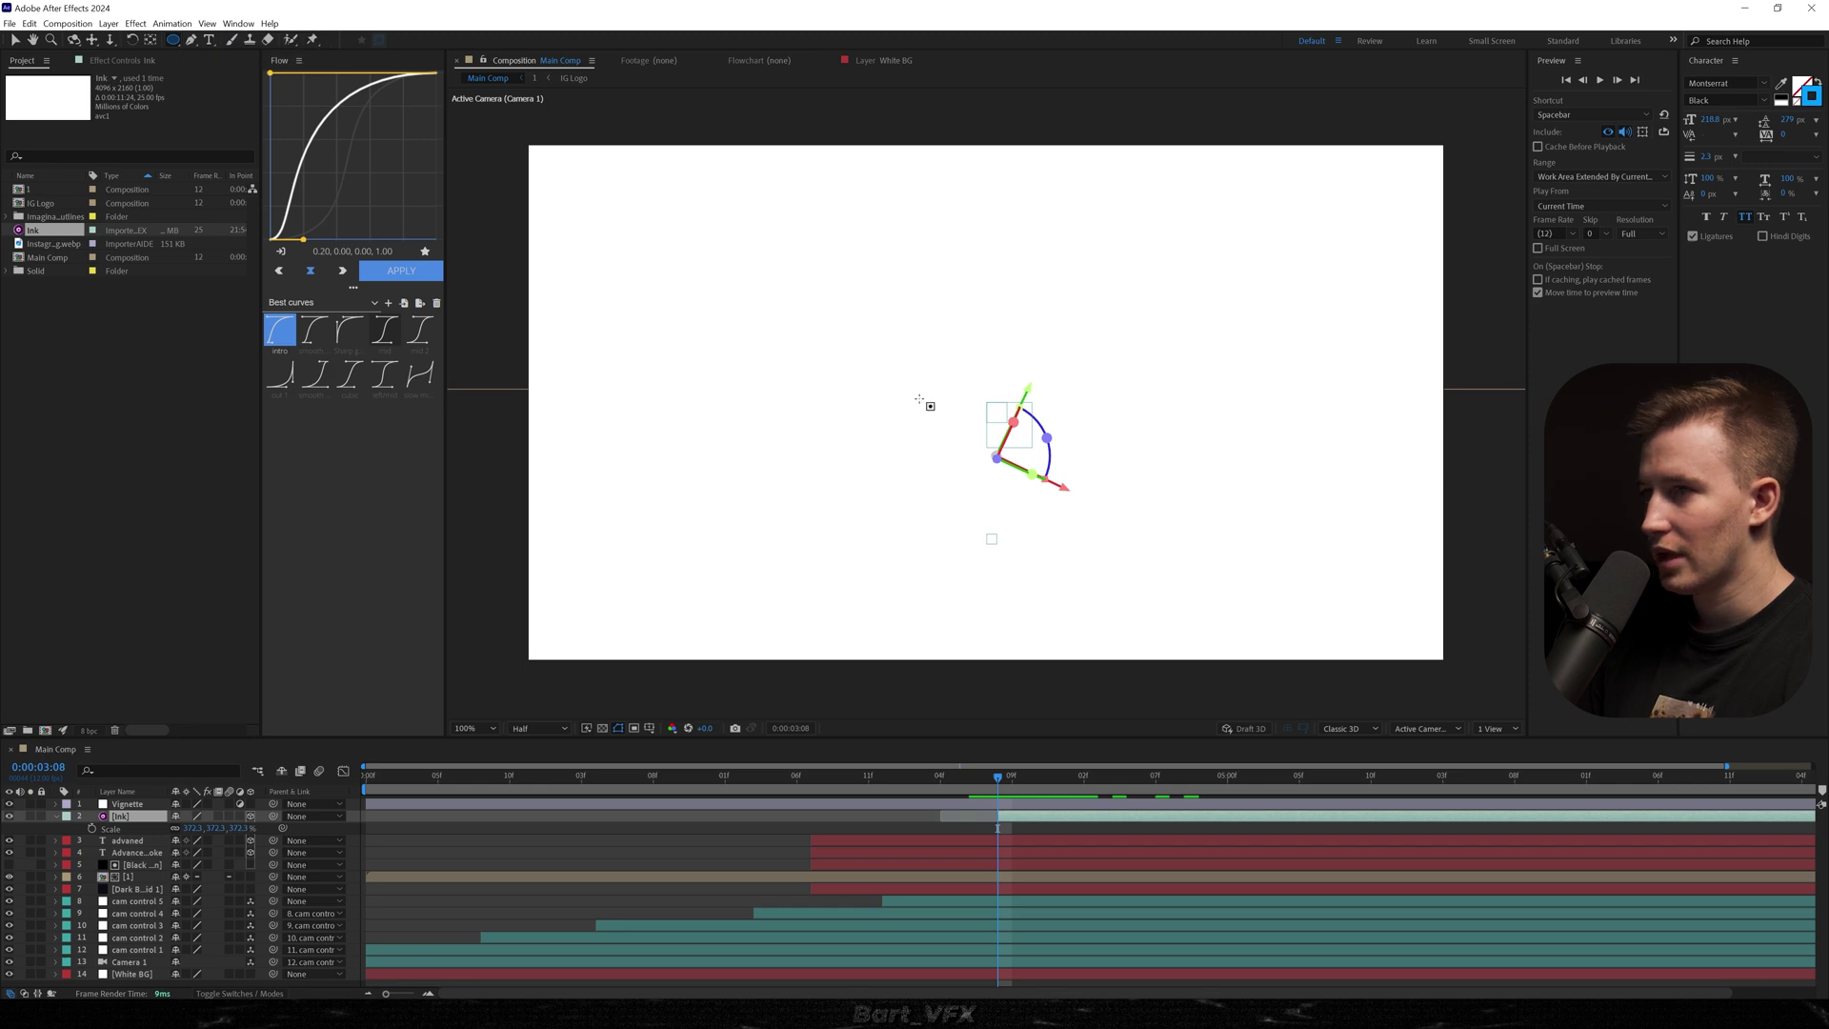
mouse_move(886, 383)
left_mouse_down()
mouse_move(997, 519)
mouse_move(943, 440)
left_mouse_up()
left_click(225, 841)
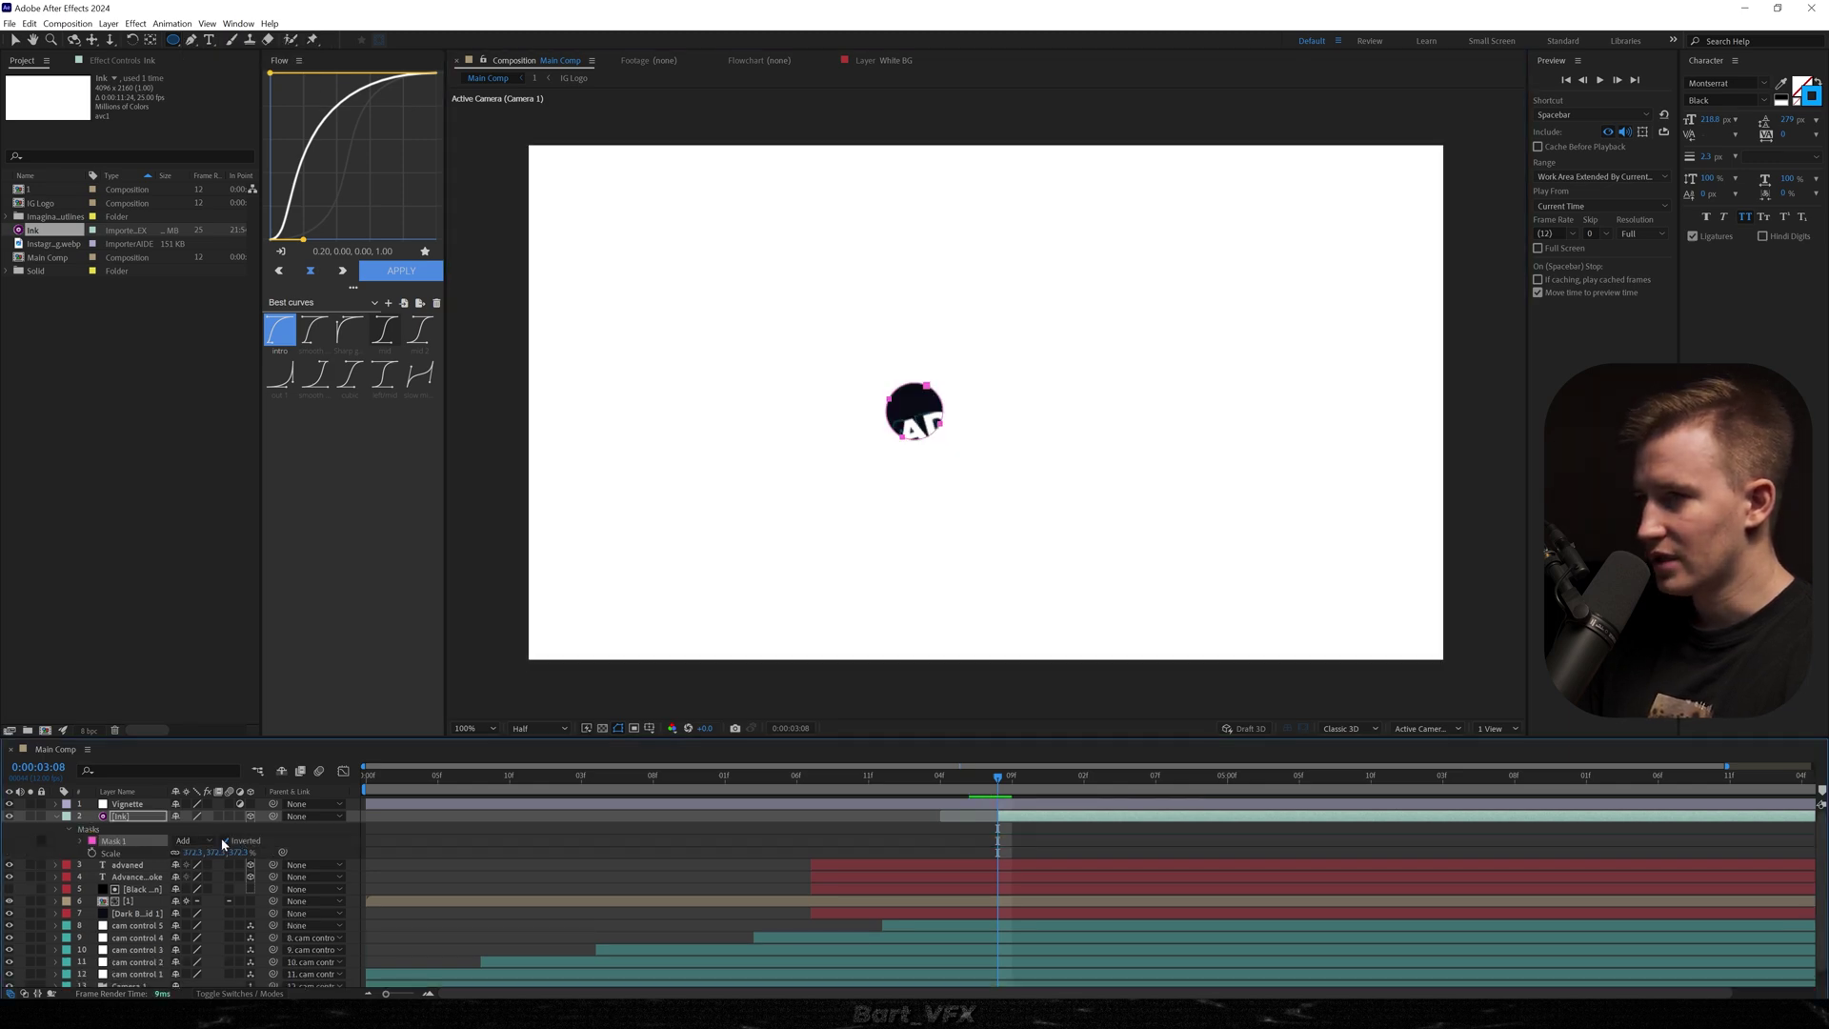
Step: Keyframe the ink mask's expansion to shrink the opening from the full frame at 0:00:03:08 to fully closed, and preview it
left_click(81, 840)
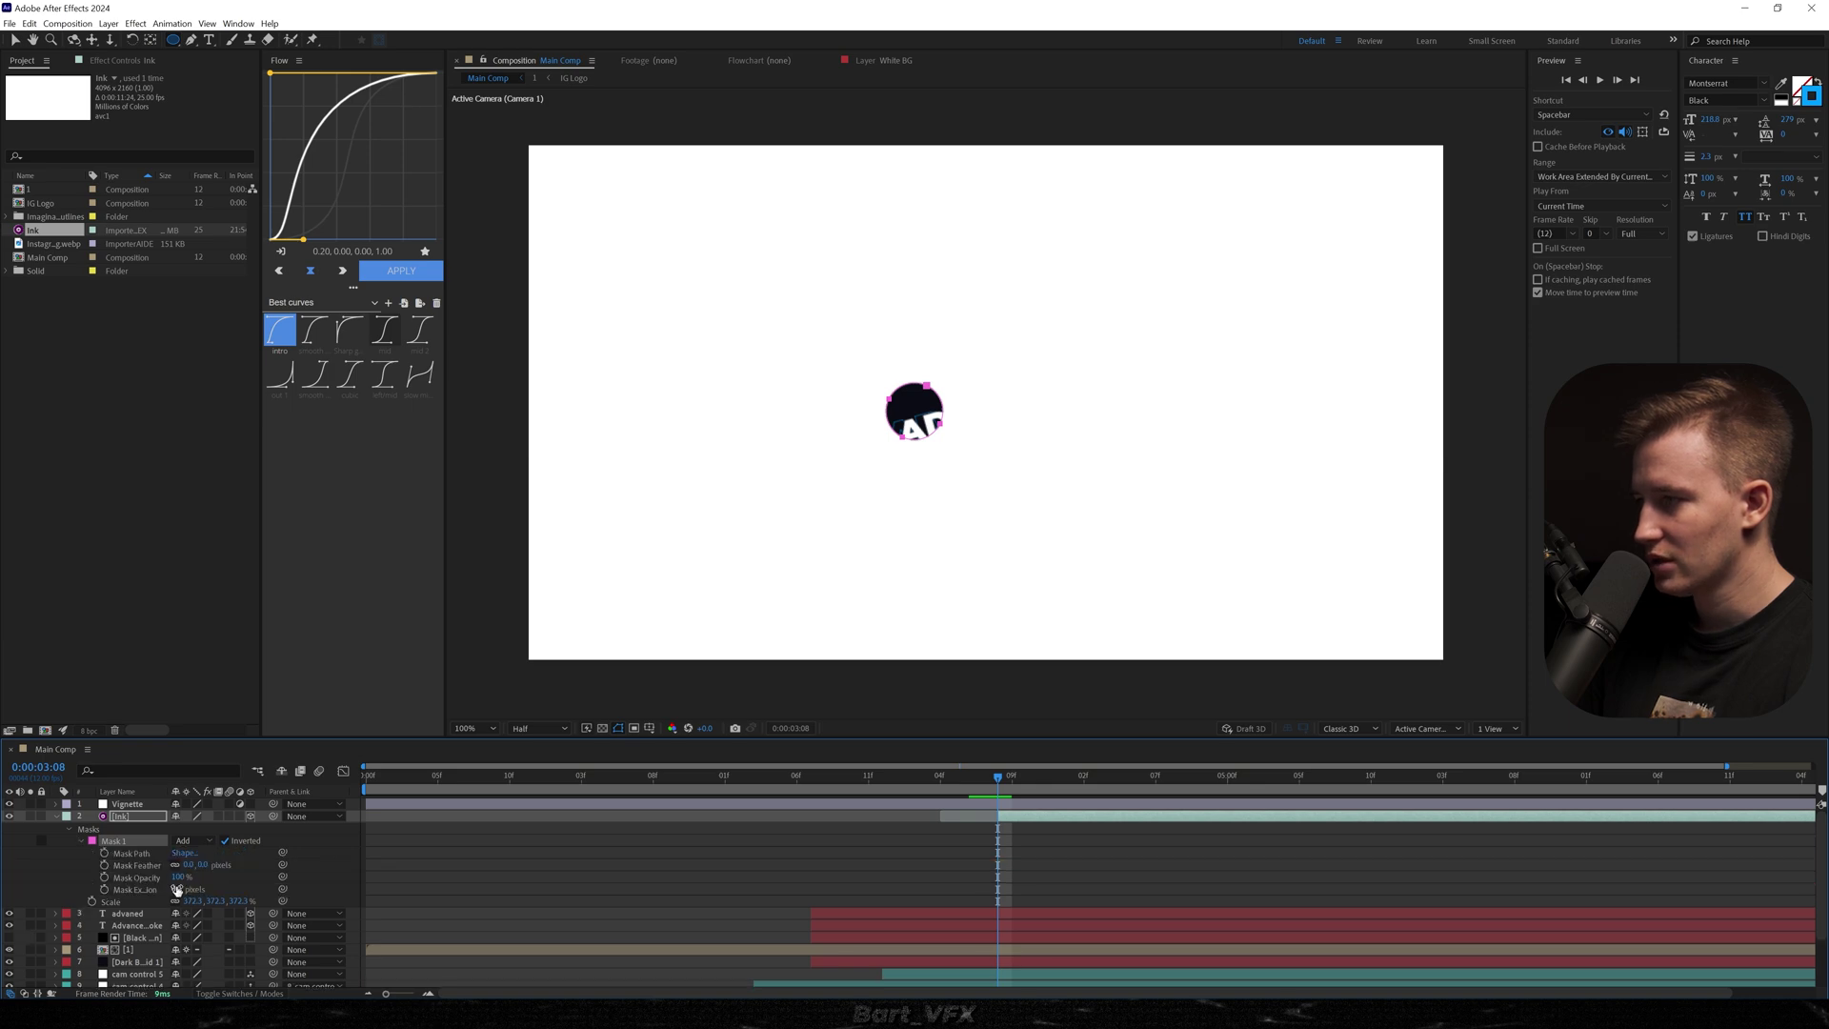
left_click_drag(176, 889, 150, 888)
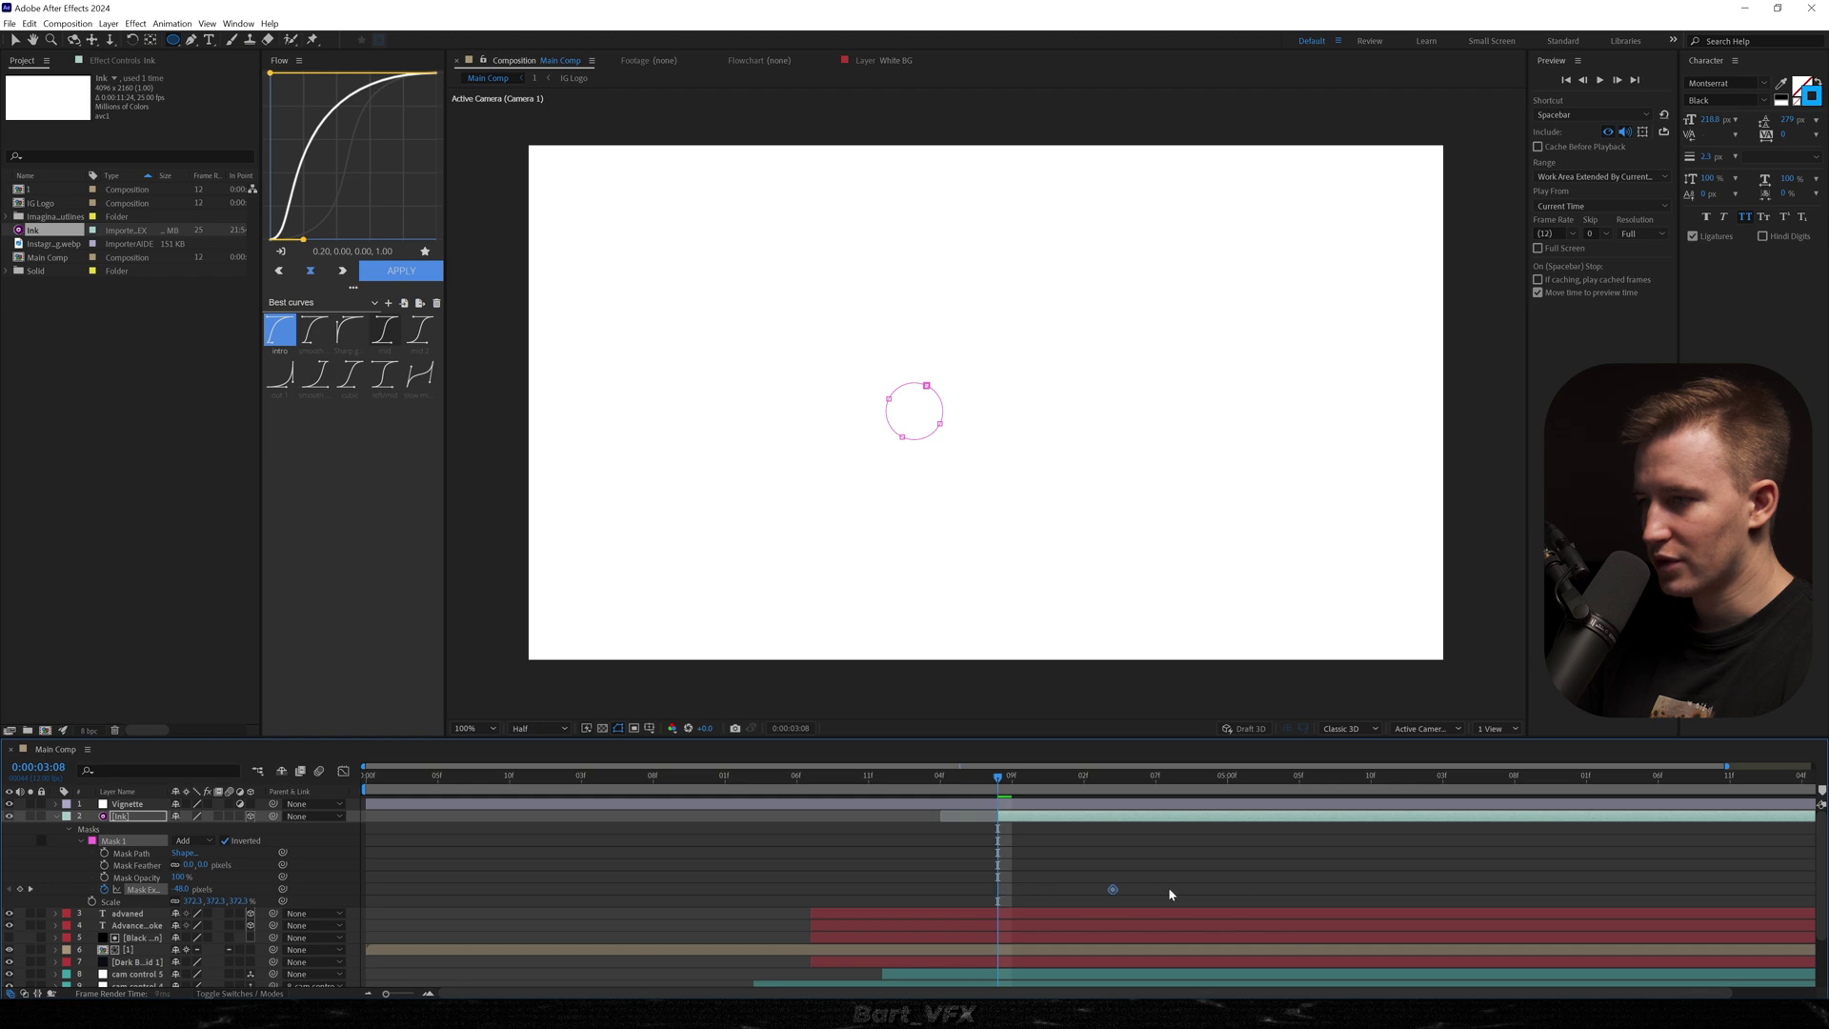
left_click_drag(181, 889, 1058, 869)
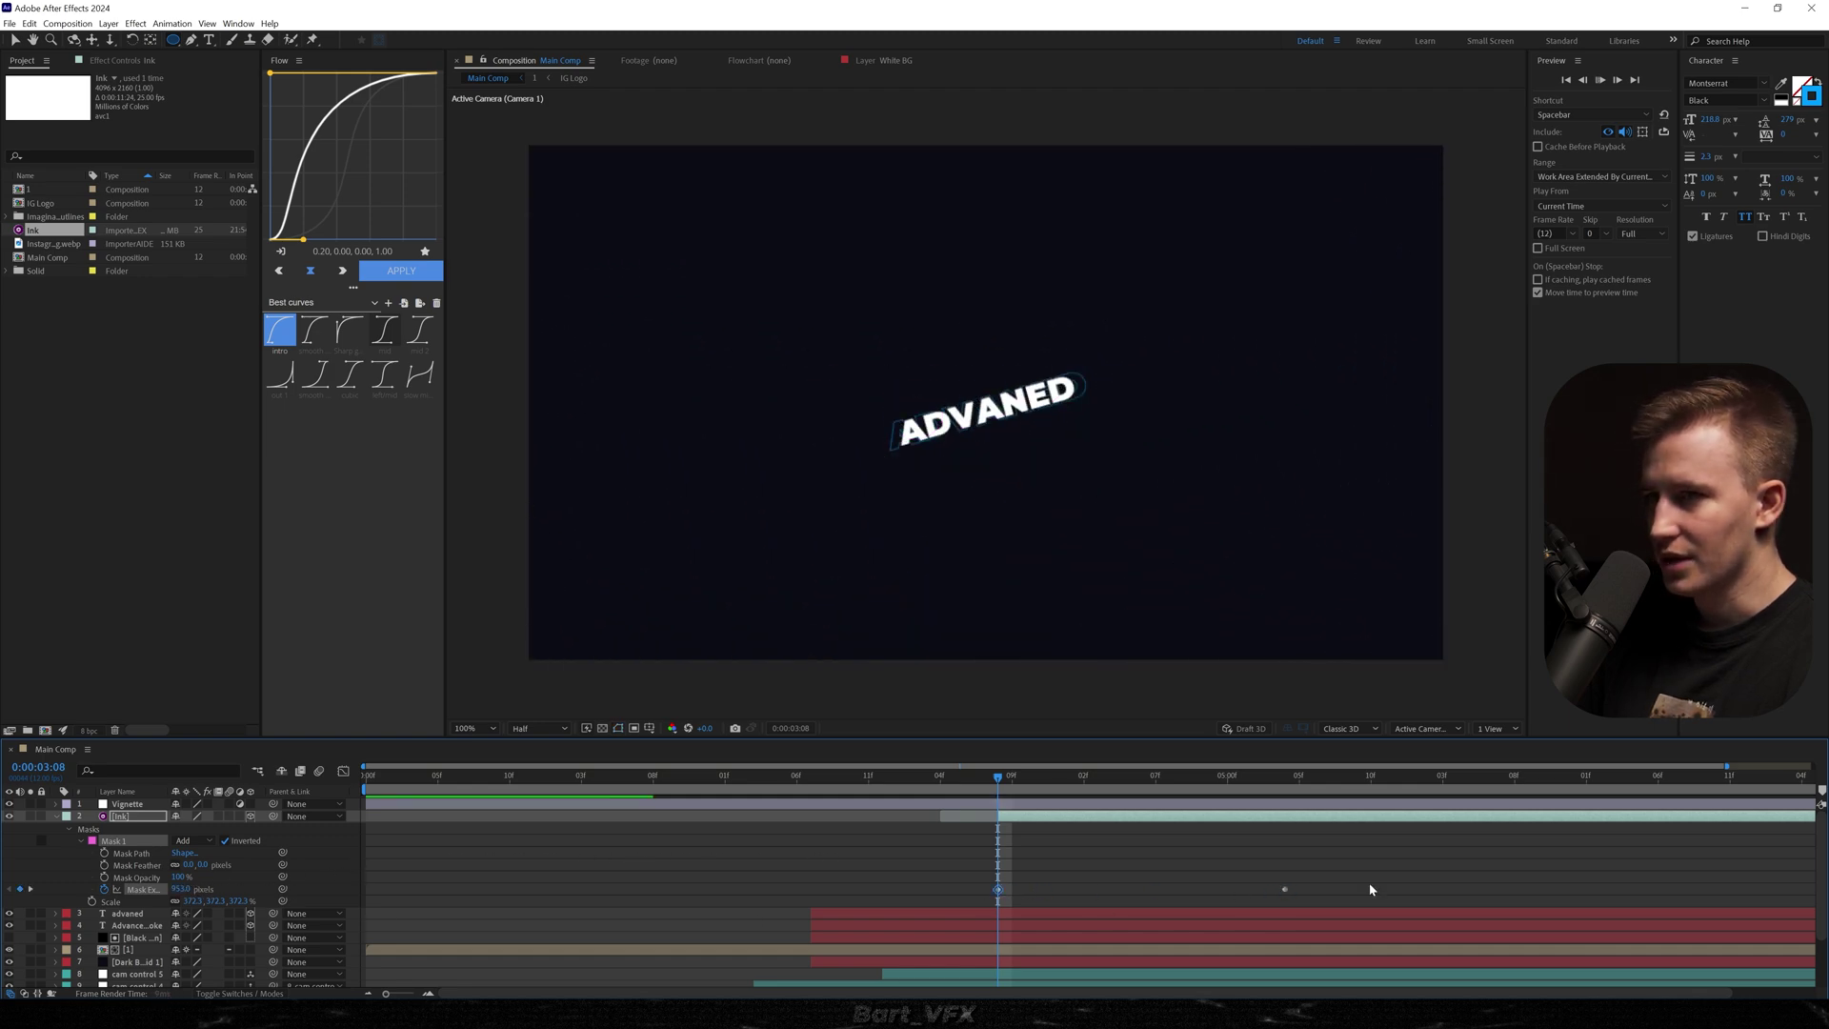
key("space")
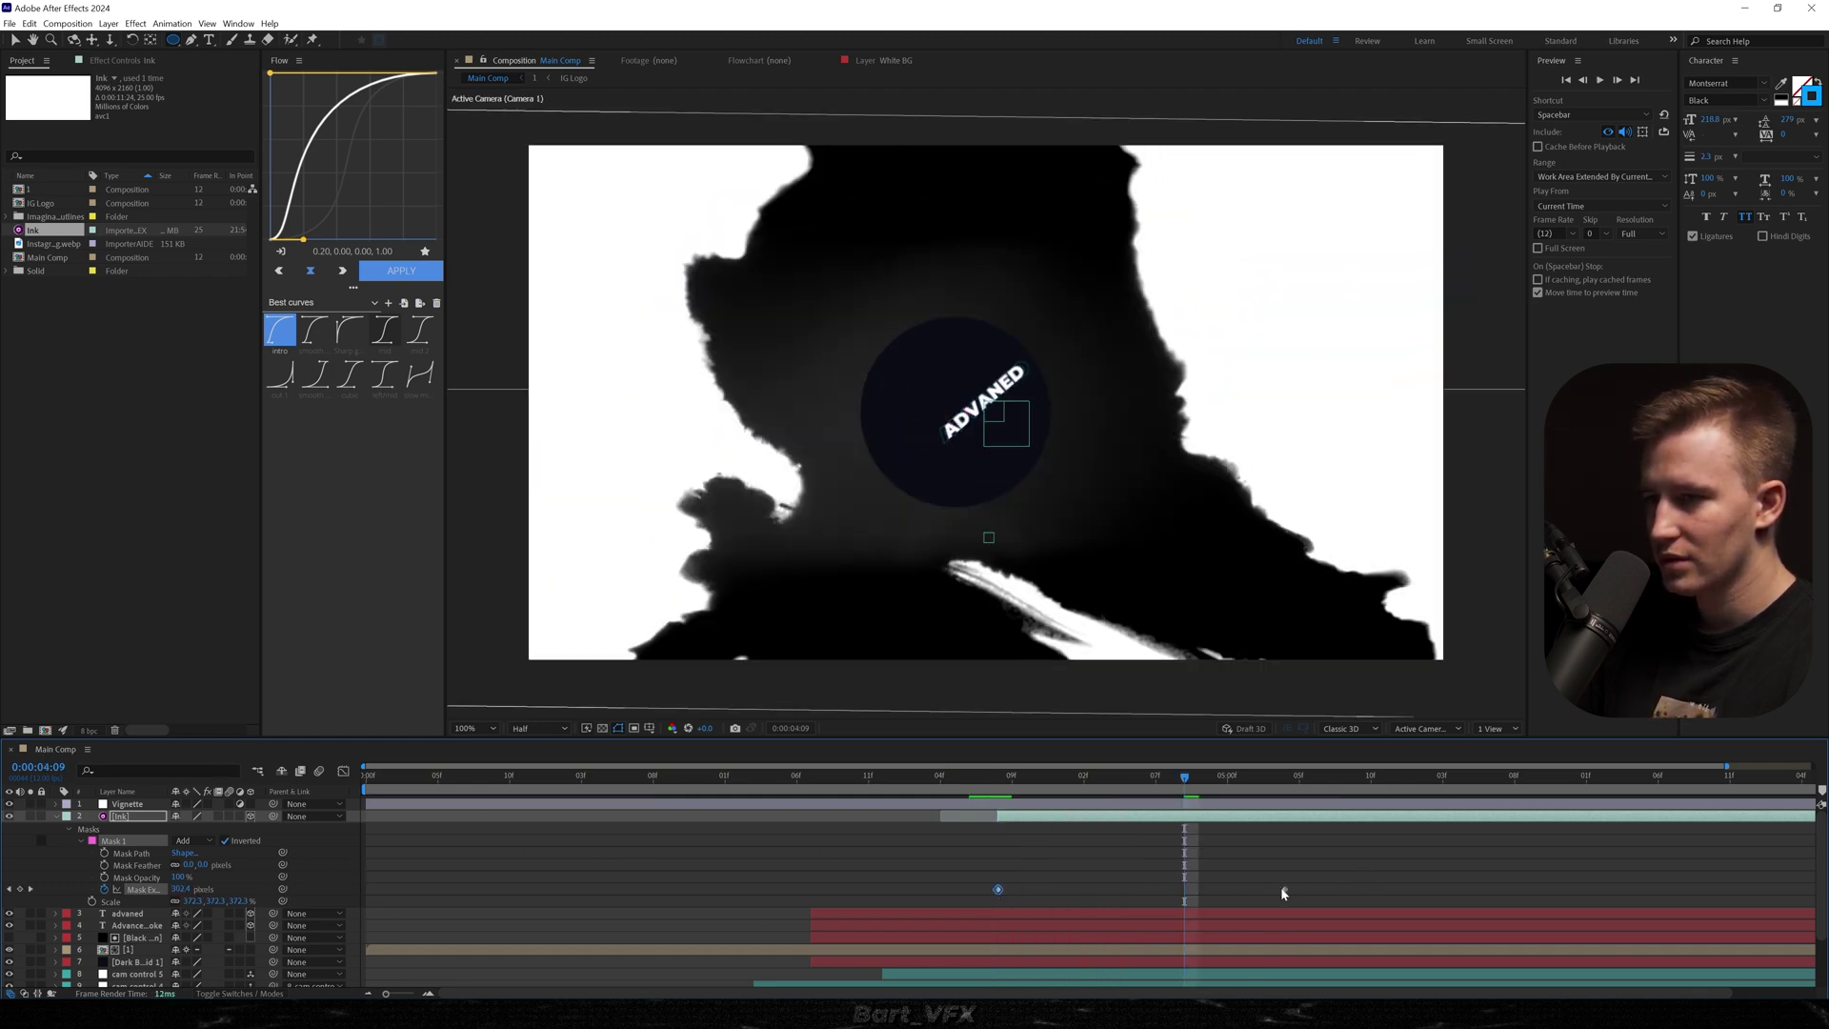
key("space")
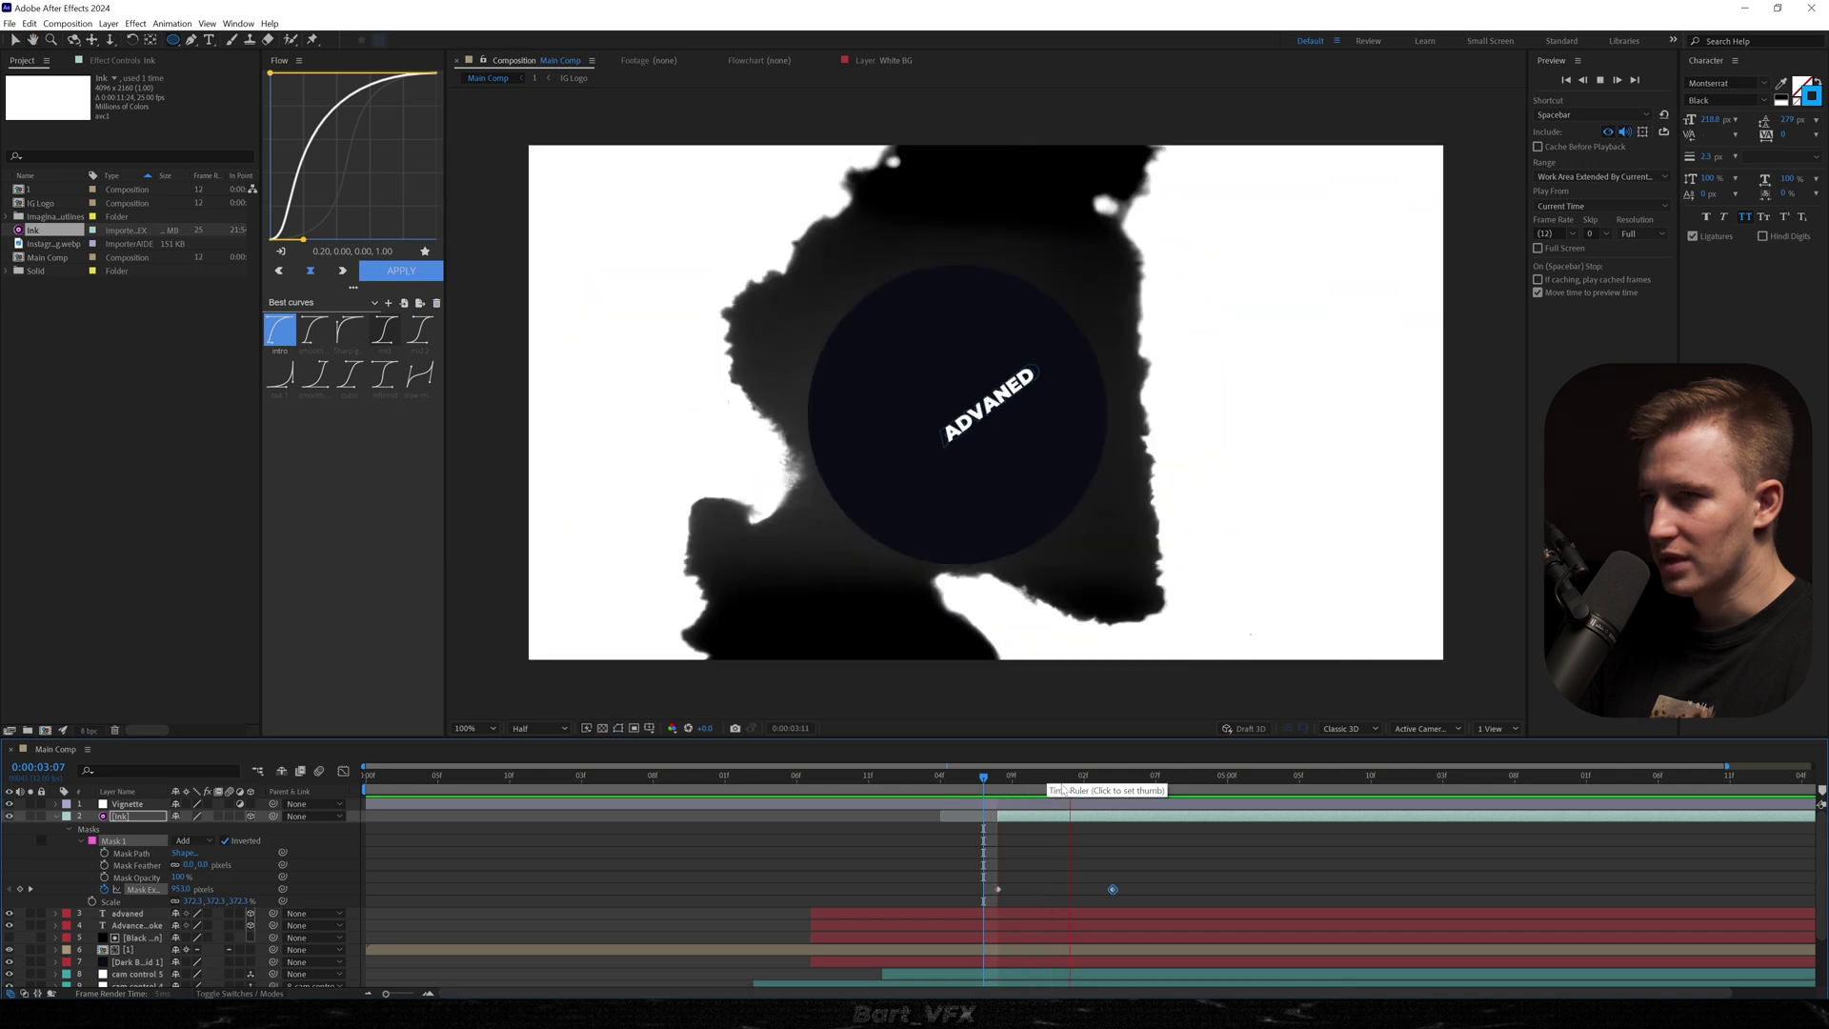
Step: Retime the mask expansion's closing keyframe to 0:00:04:03 and ease both keyframes with the 0.33, 0.00, 0.00, 1.00 curve
left_click_drag(1111, 890, 972, 901)
key("space")
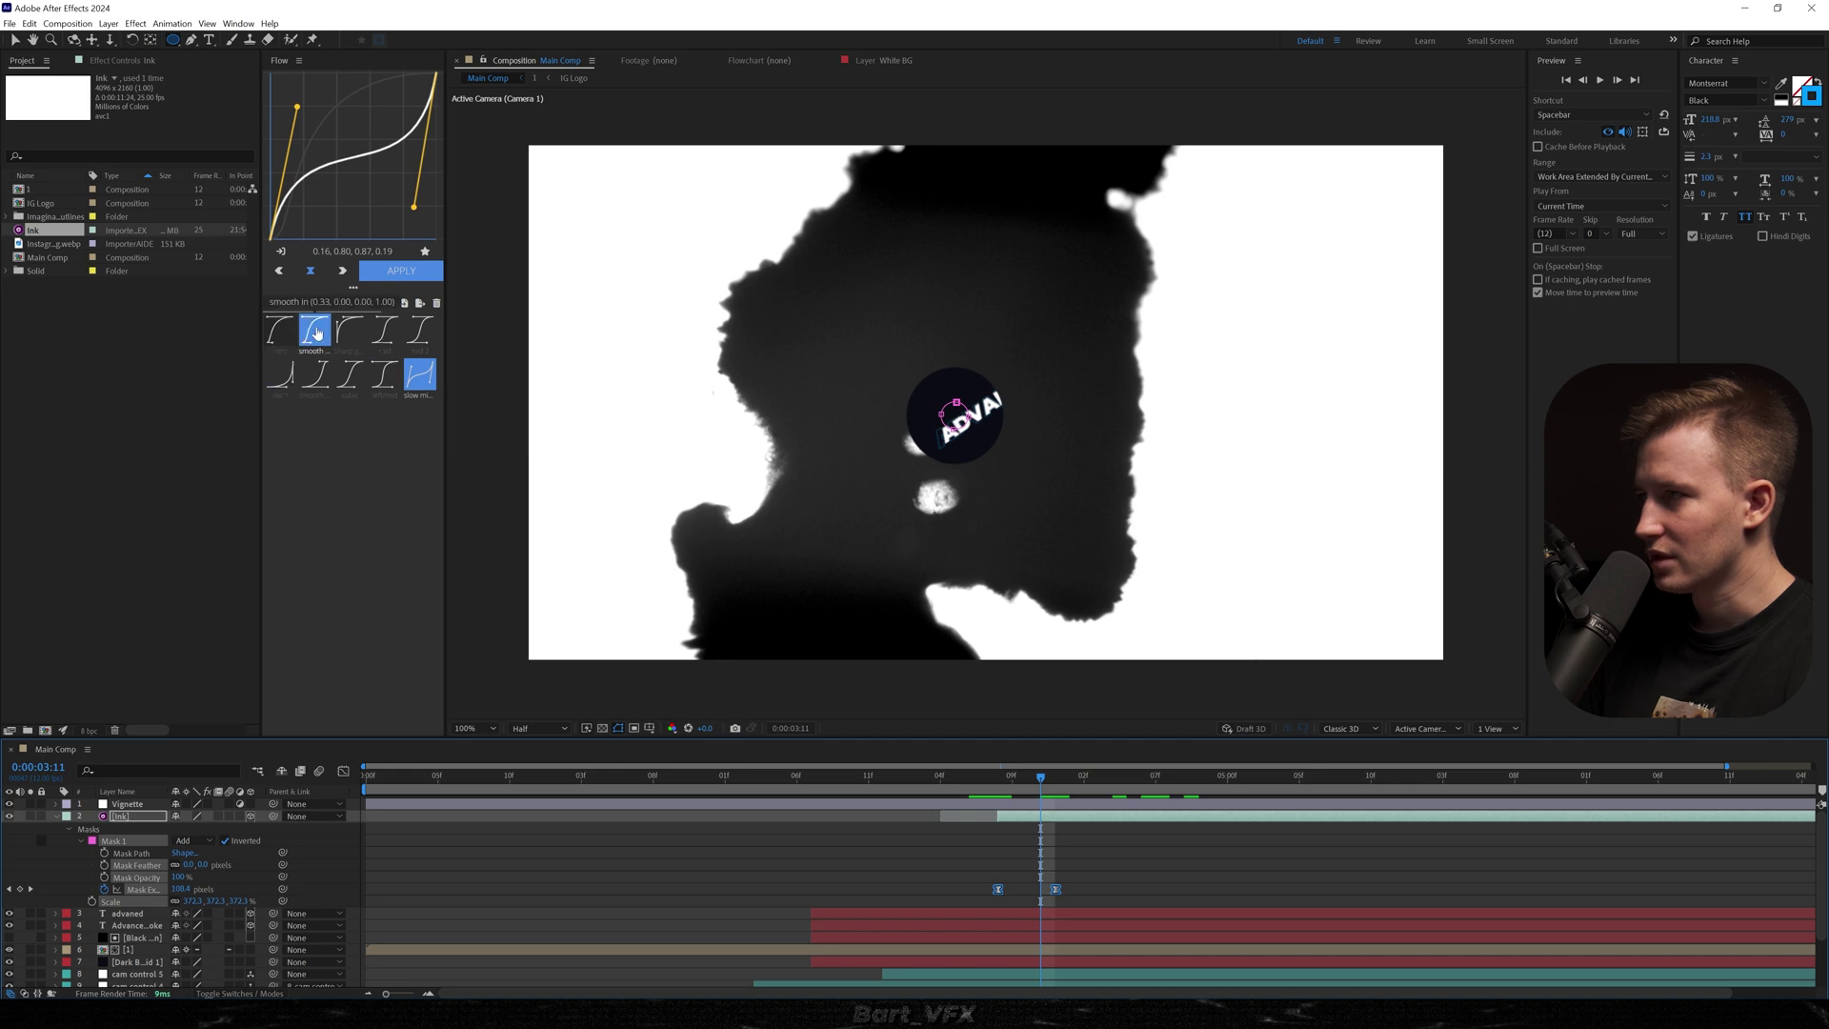
left_click(393, 275)
left_click(312, 335)
left_click(392, 274)
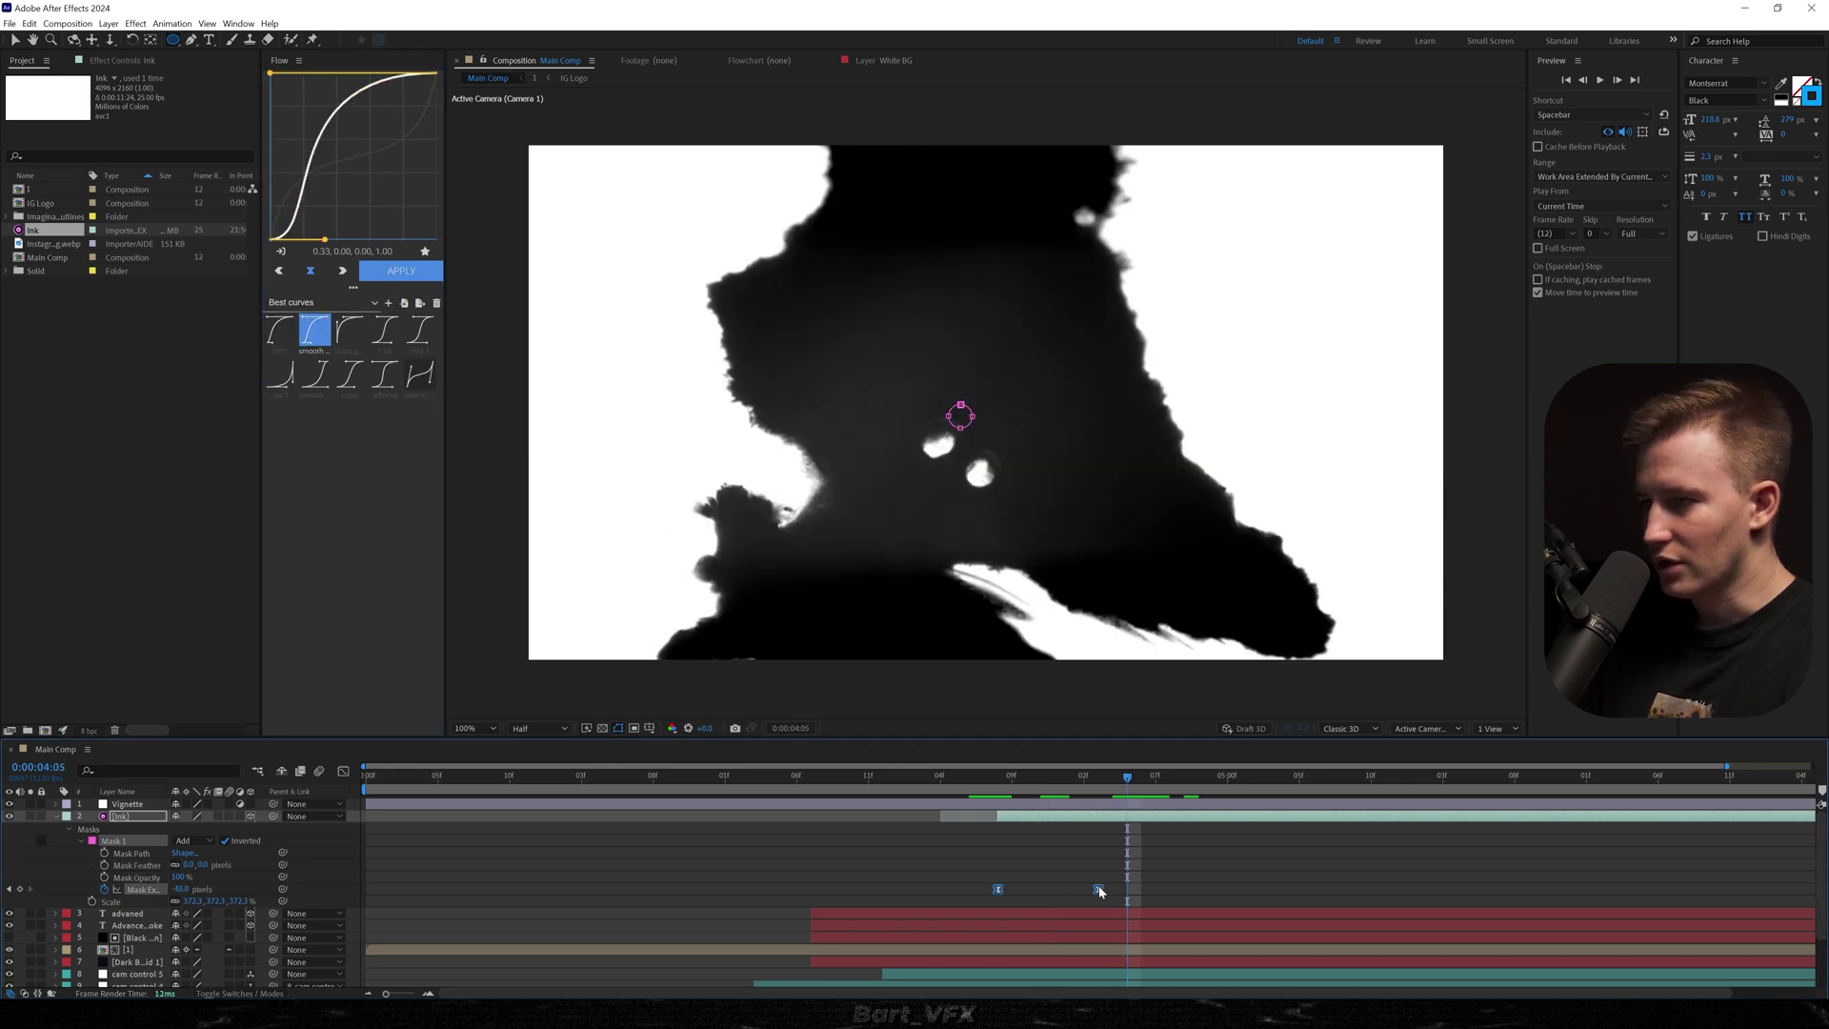
Step: Set the ink mask's feather to 24 pixels and preview the transition
left_click(266, 825)
left_click_drag(186, 865, 201, 866)
left_click_drag(988, 779, 874, 781)
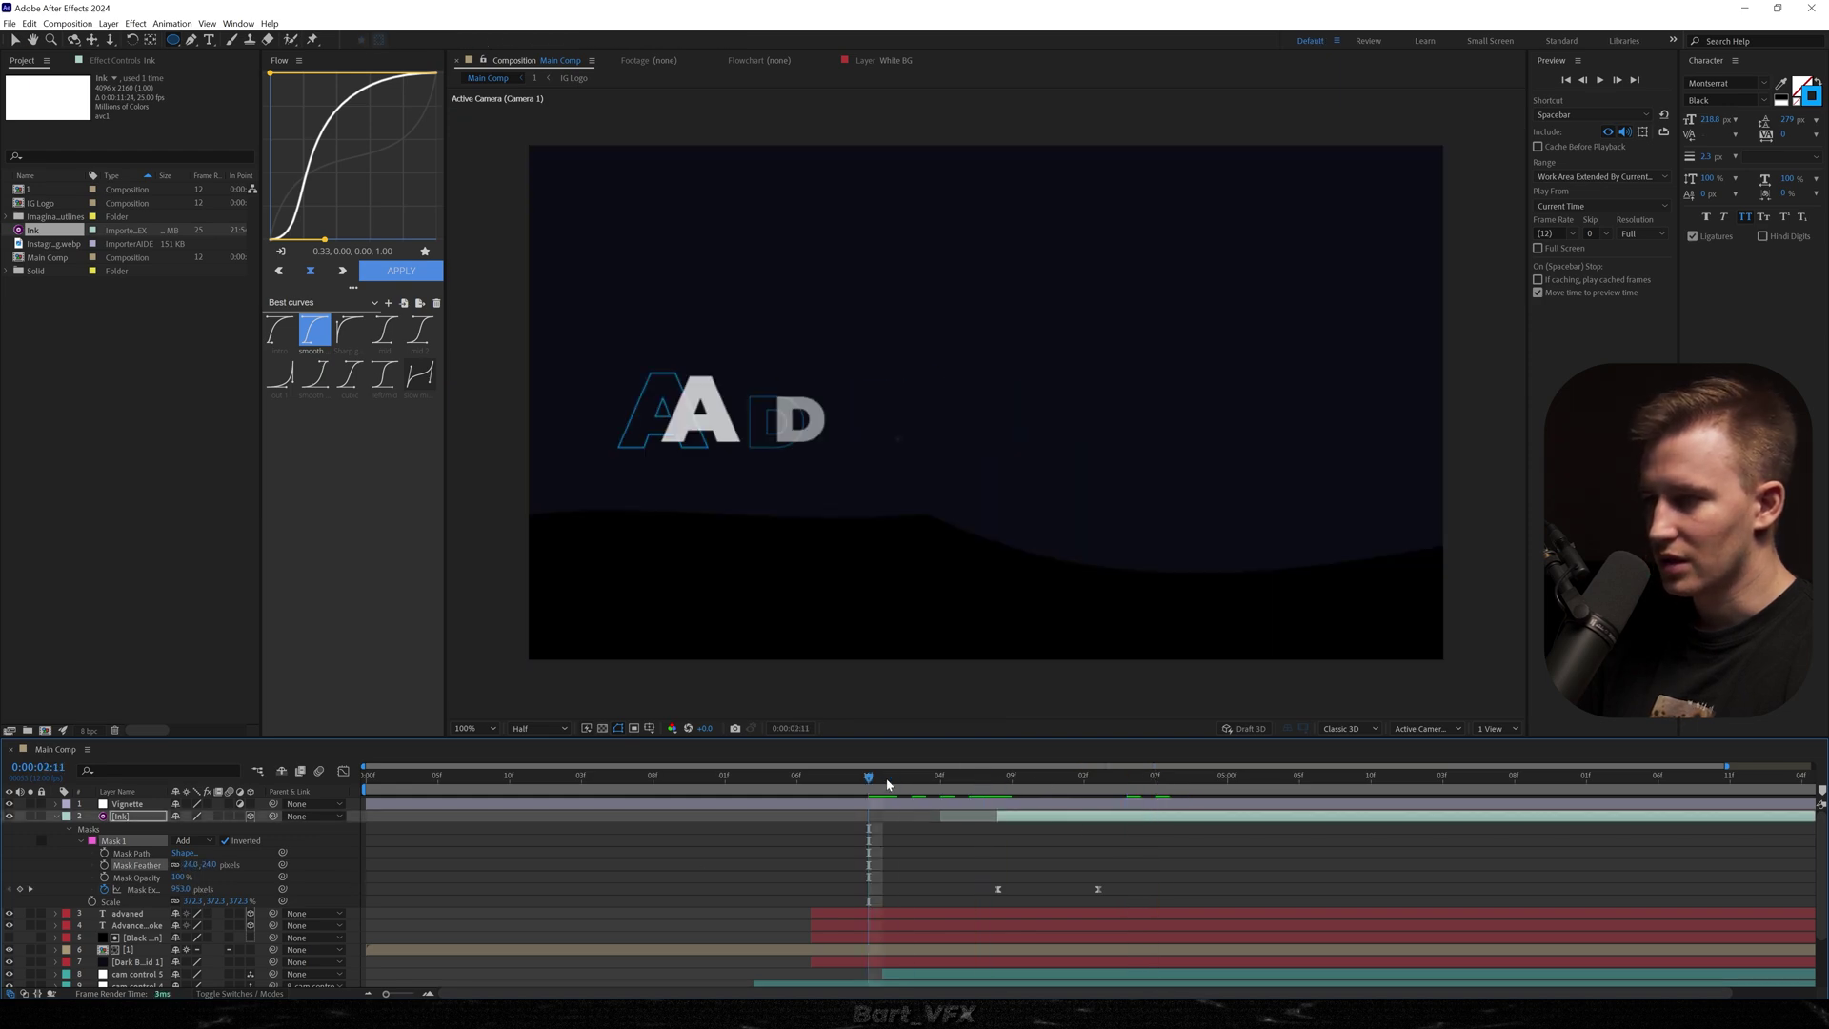
key("space")
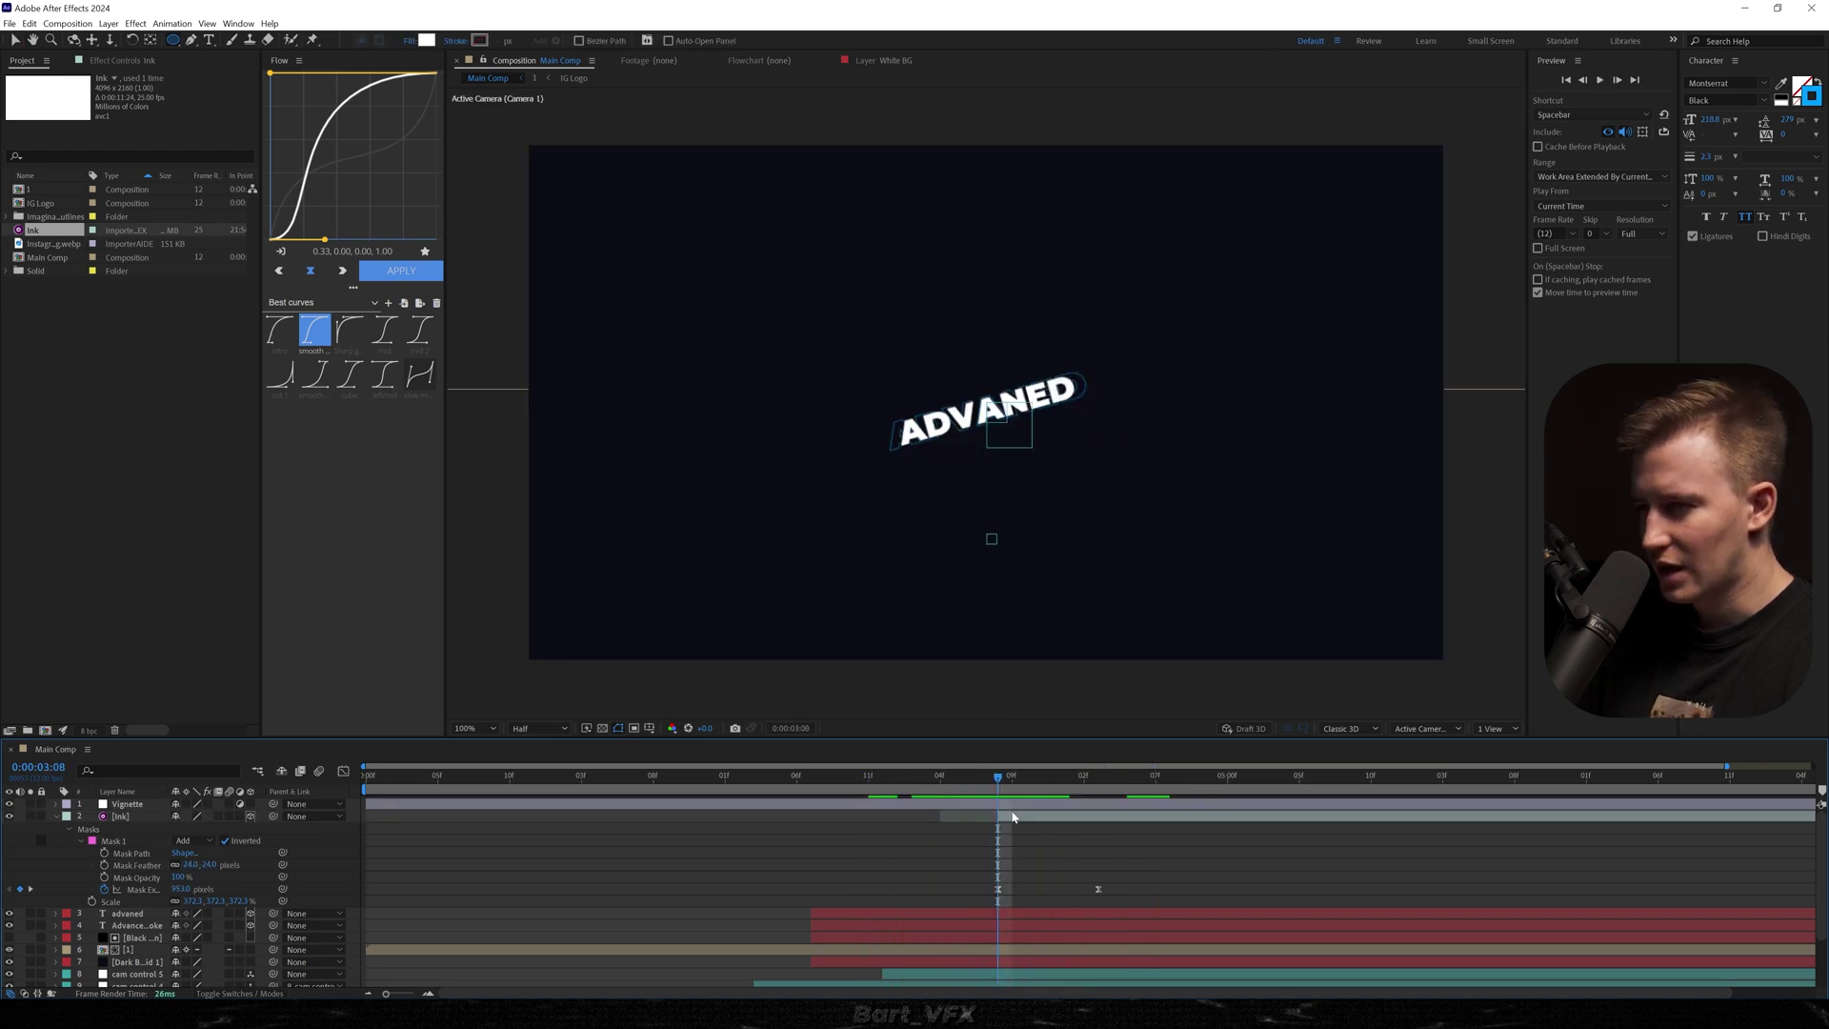
Step: Shift the ink layer two frames earlier to start at 0:00:03:06 and review the transition
left_click_drag(1022, 817, 998, 821)
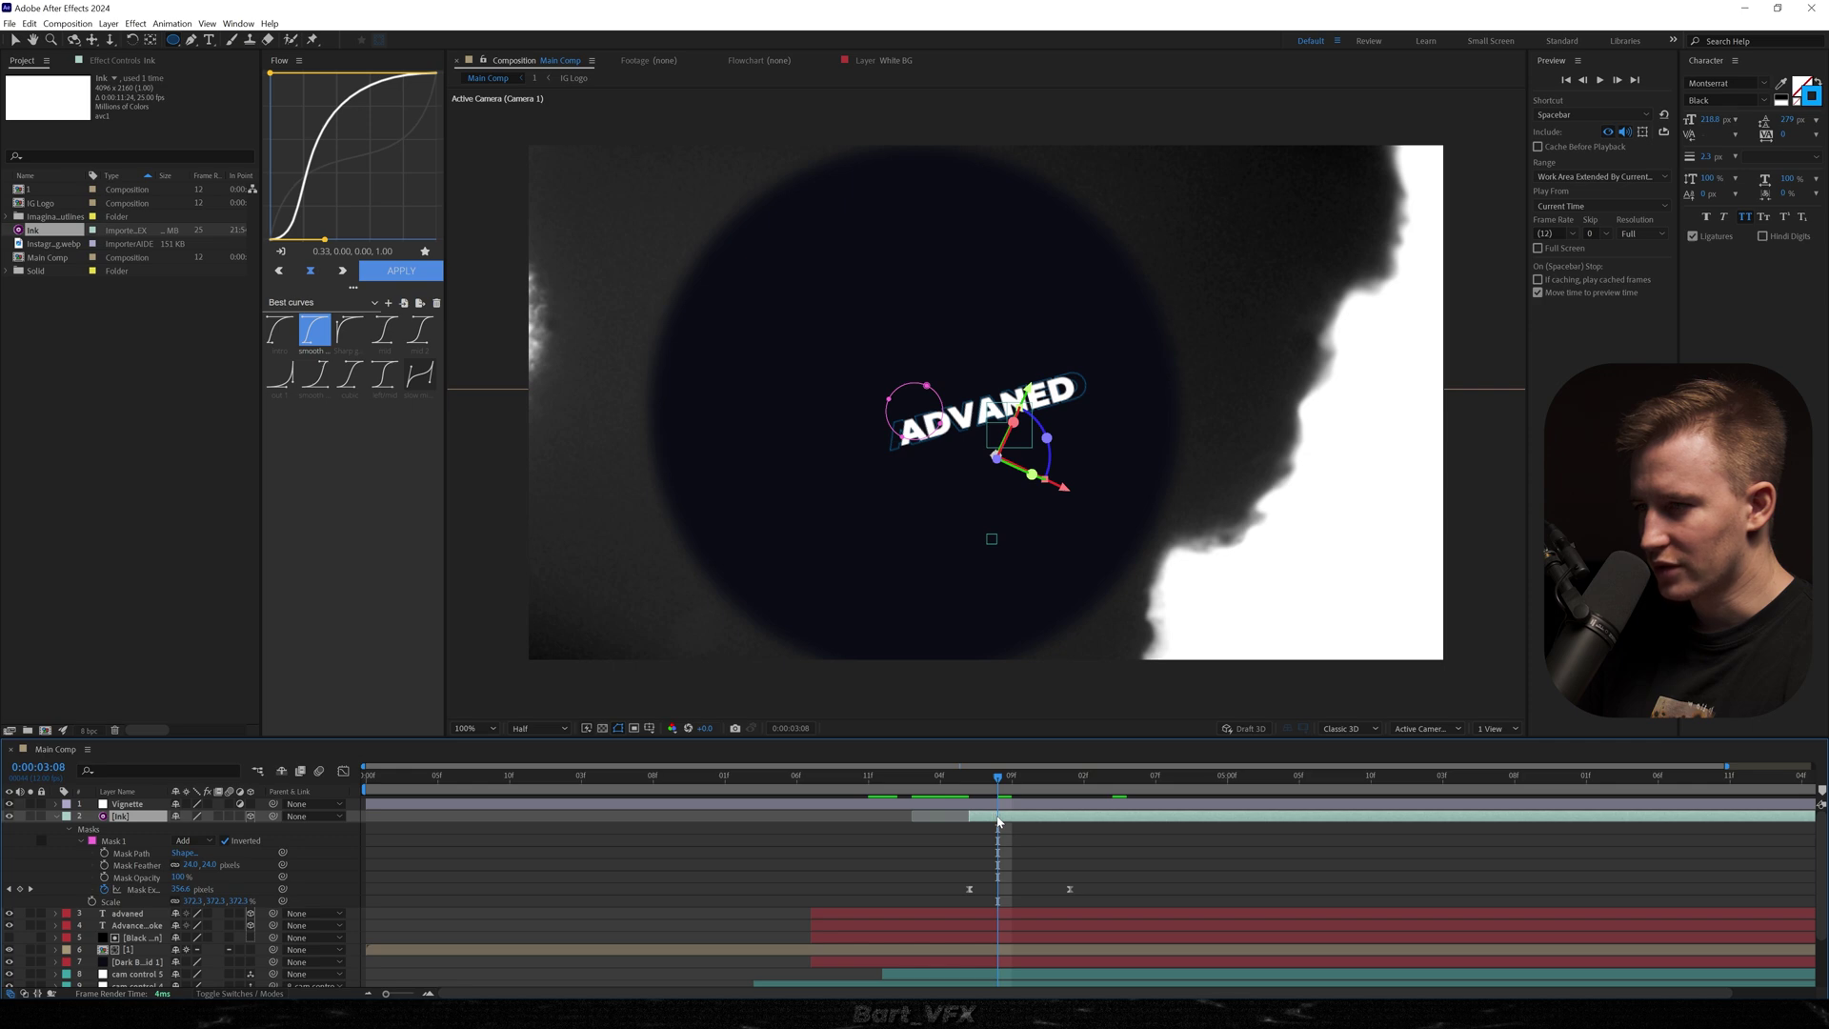
key("space")
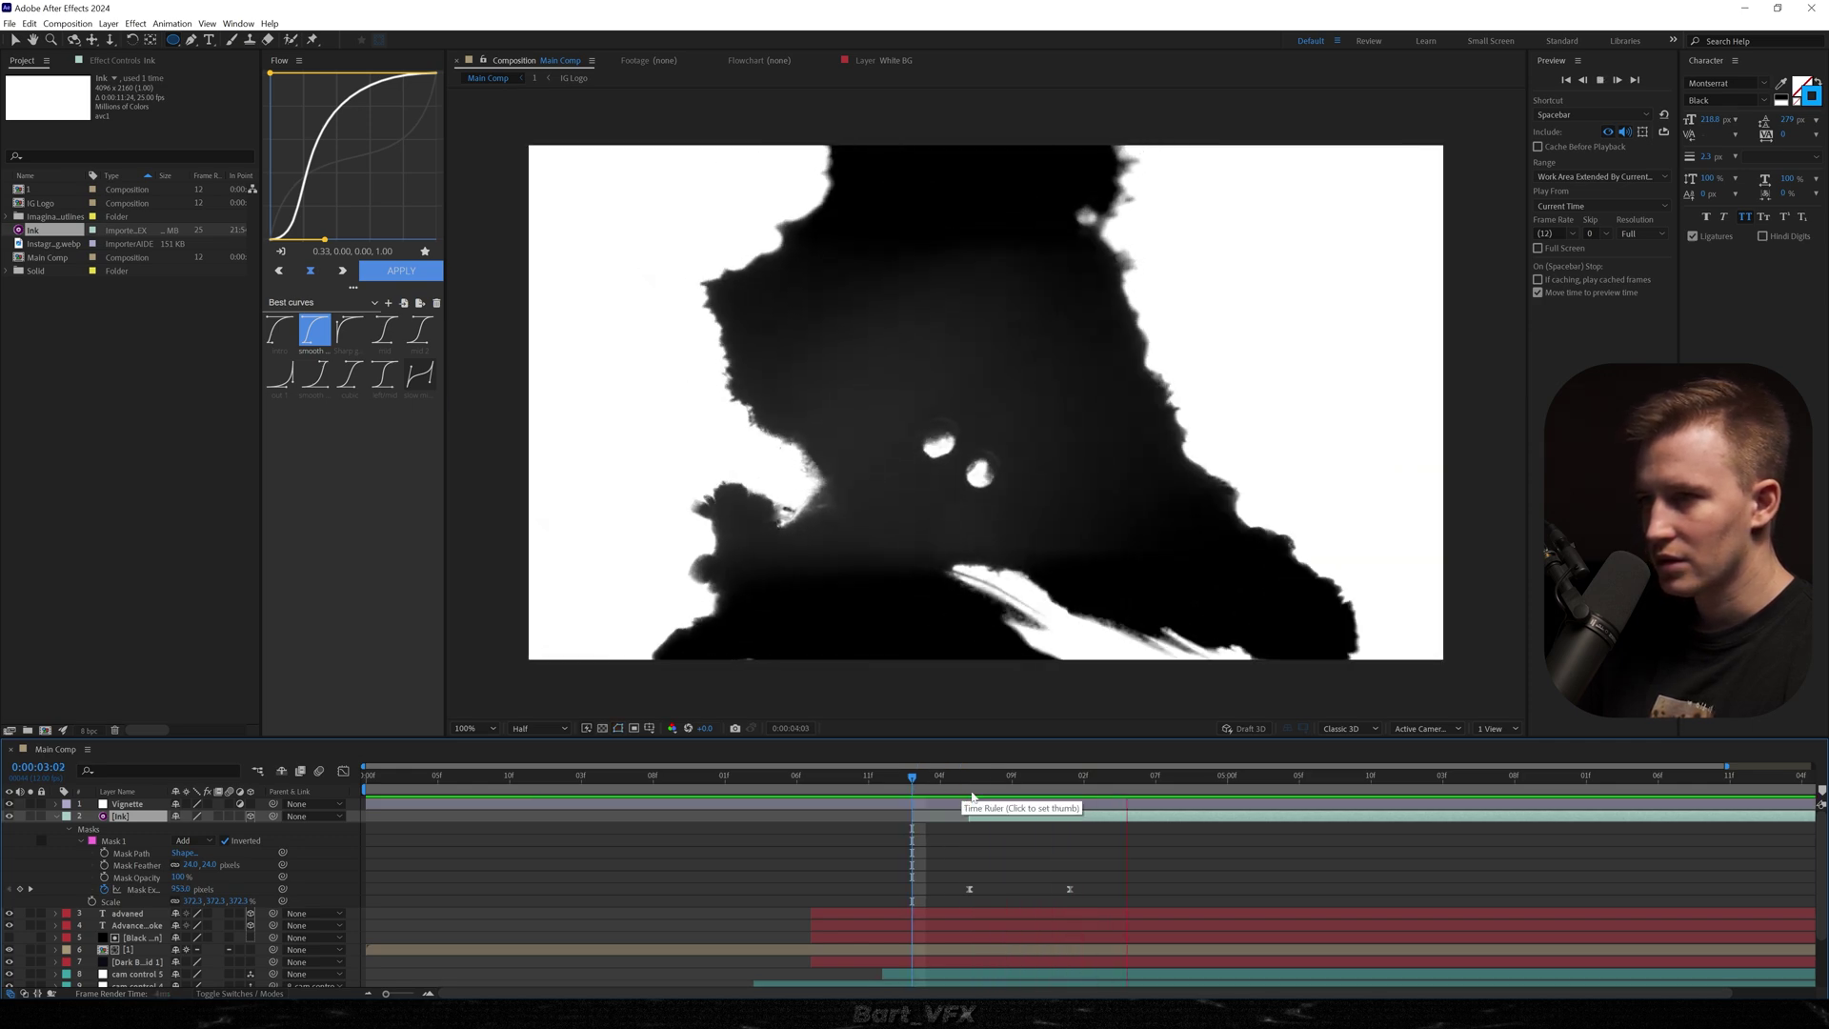
left_click_drag(1037, 838, 1102, 841)
Step: Copy the Clock_HD shape layer from the 18 Clock folder of the Imaginative Outlines pack into Main Comp above the Vignette layer
left_click(129, 324)
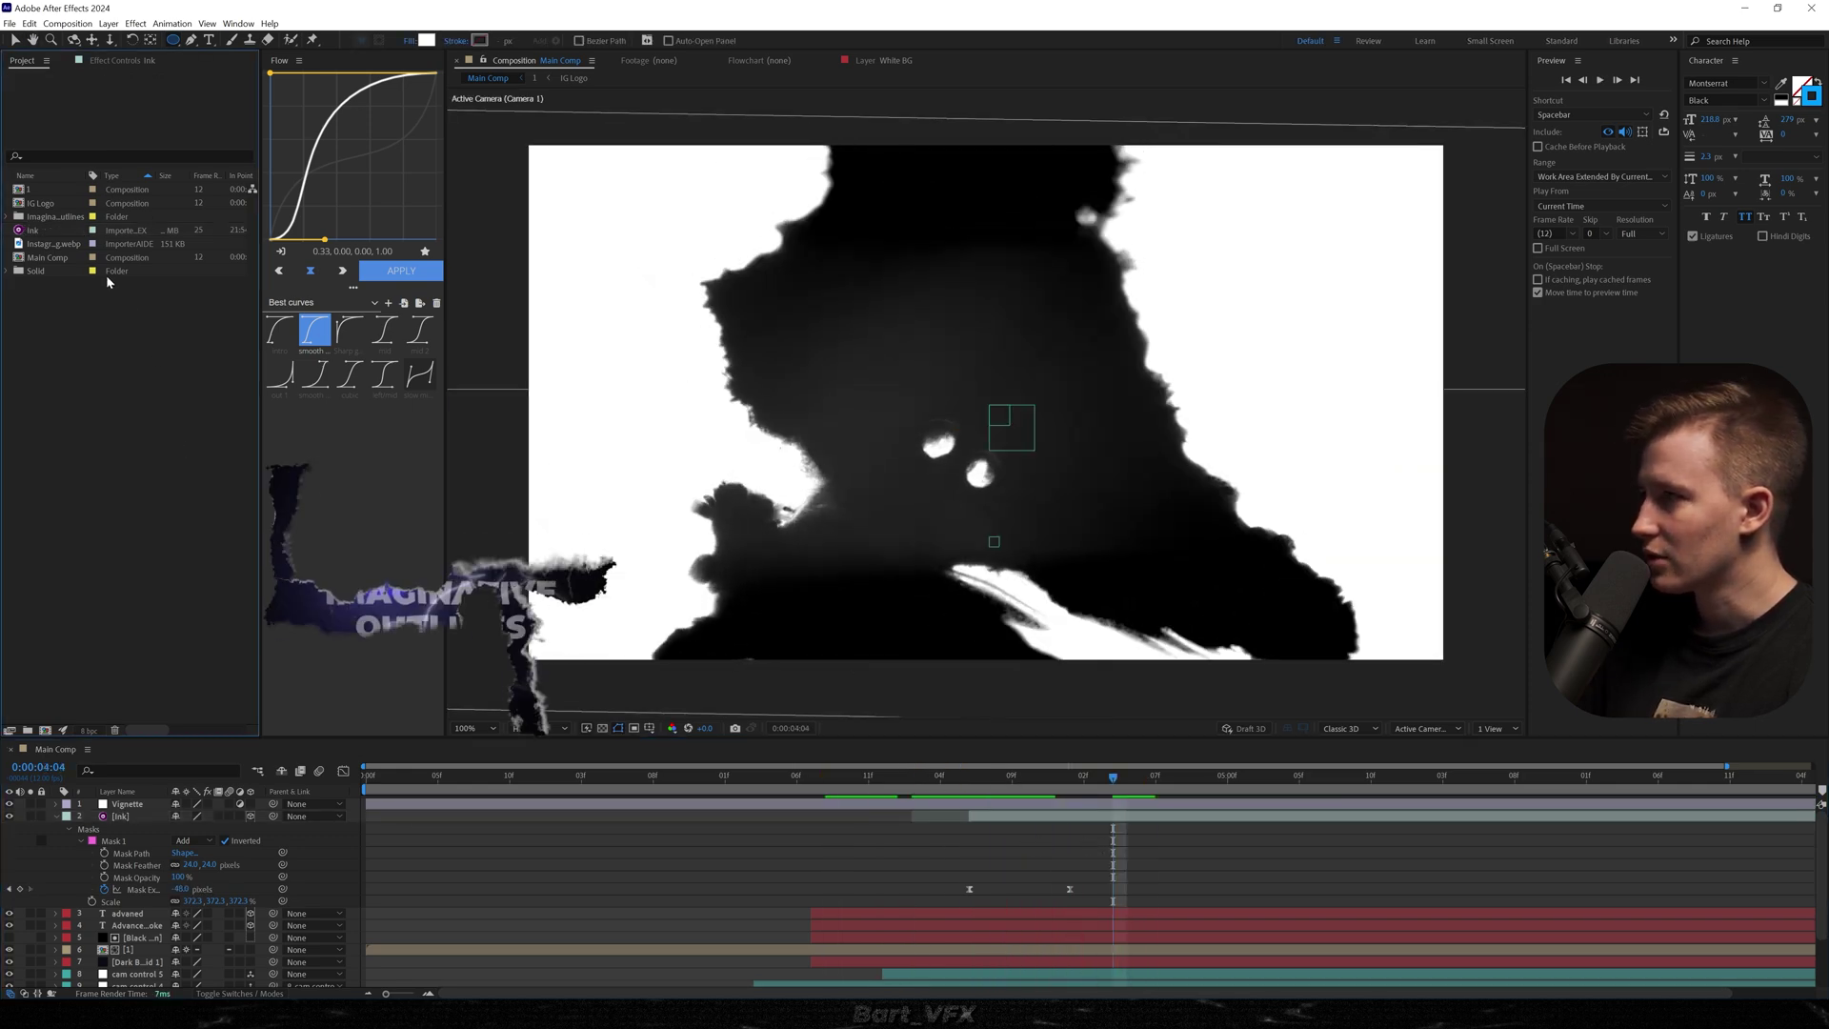
left_click(7, 217)
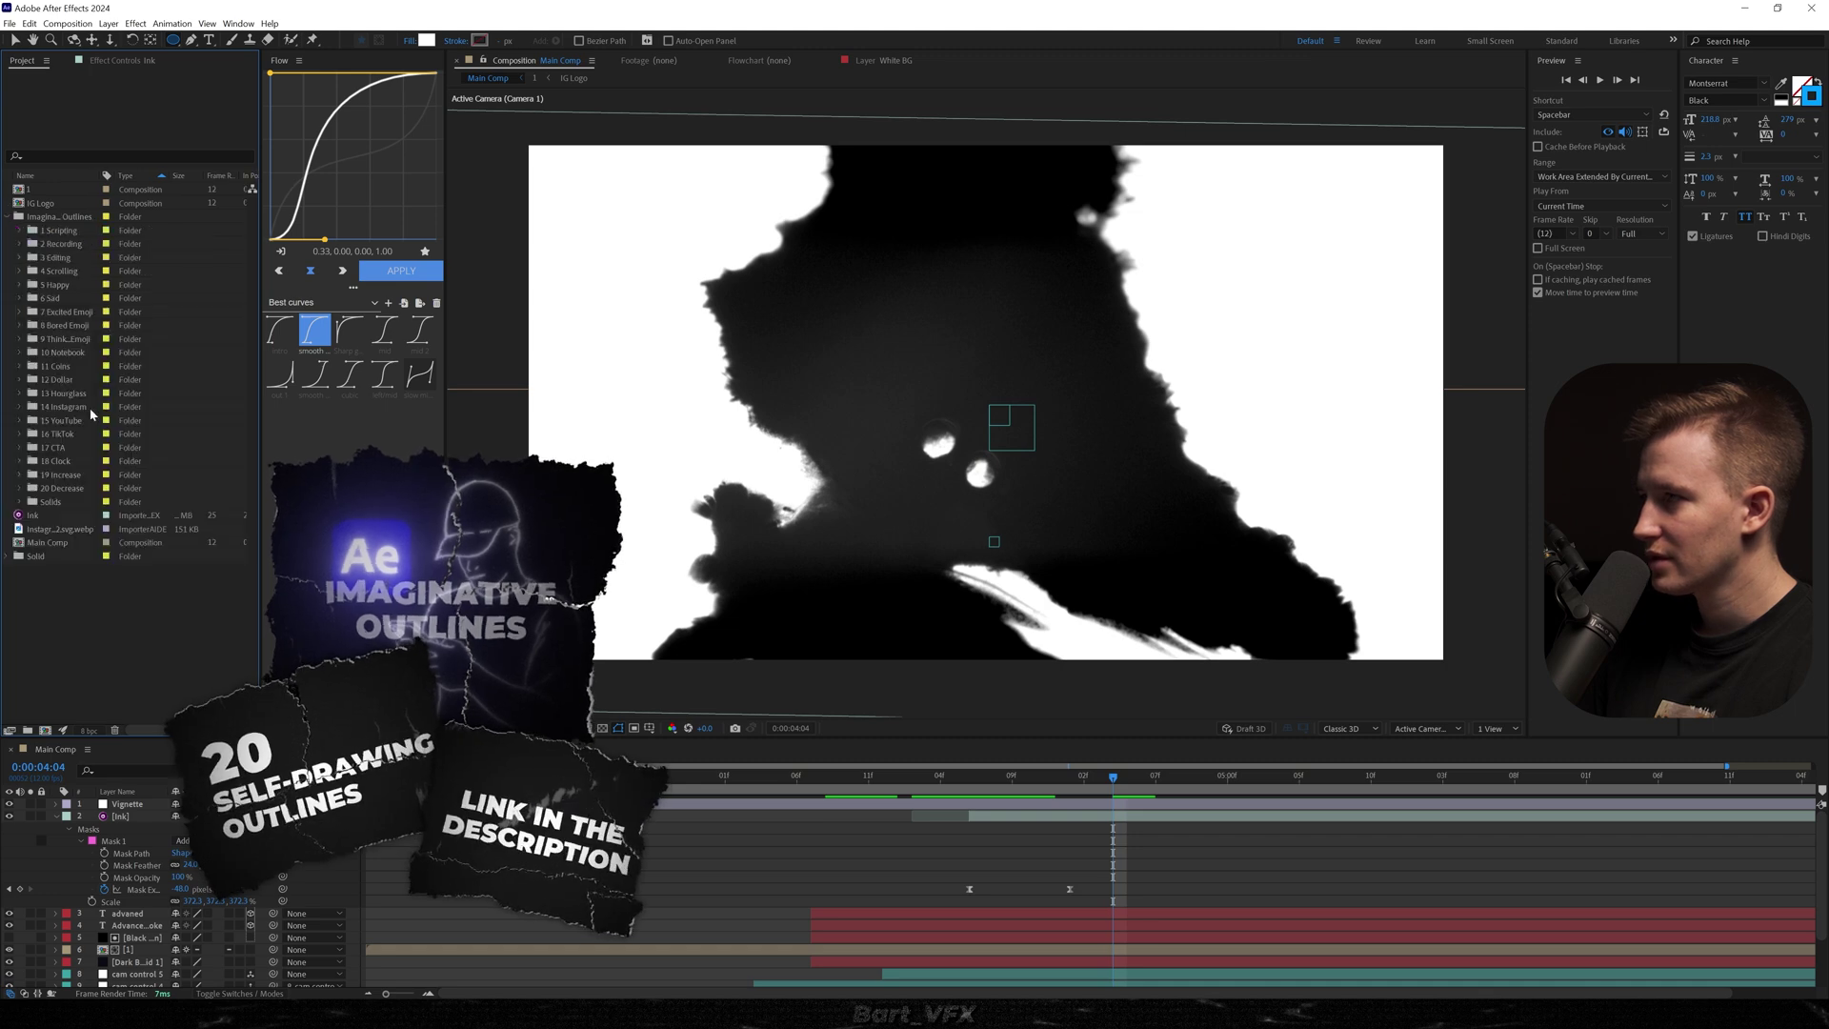
left_click(20, 461)
double_click(65, 488)
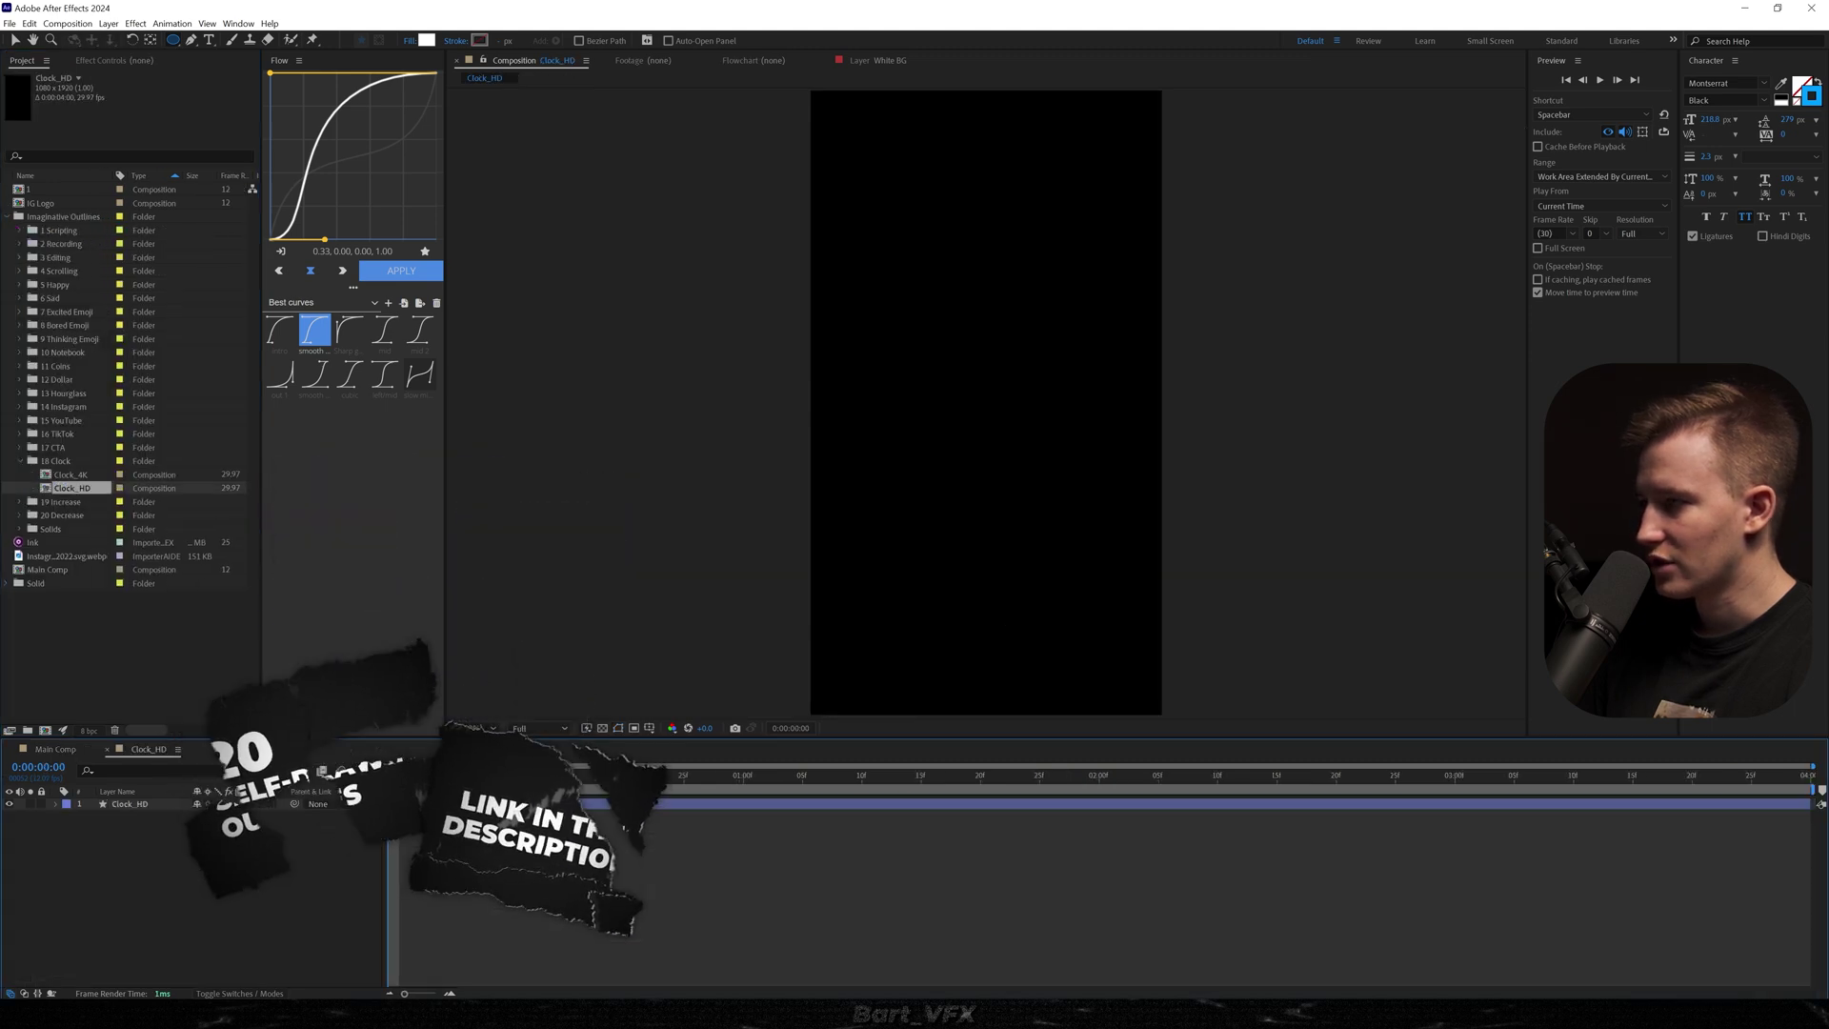
left_click(333, 806)
left_click(67, 749)
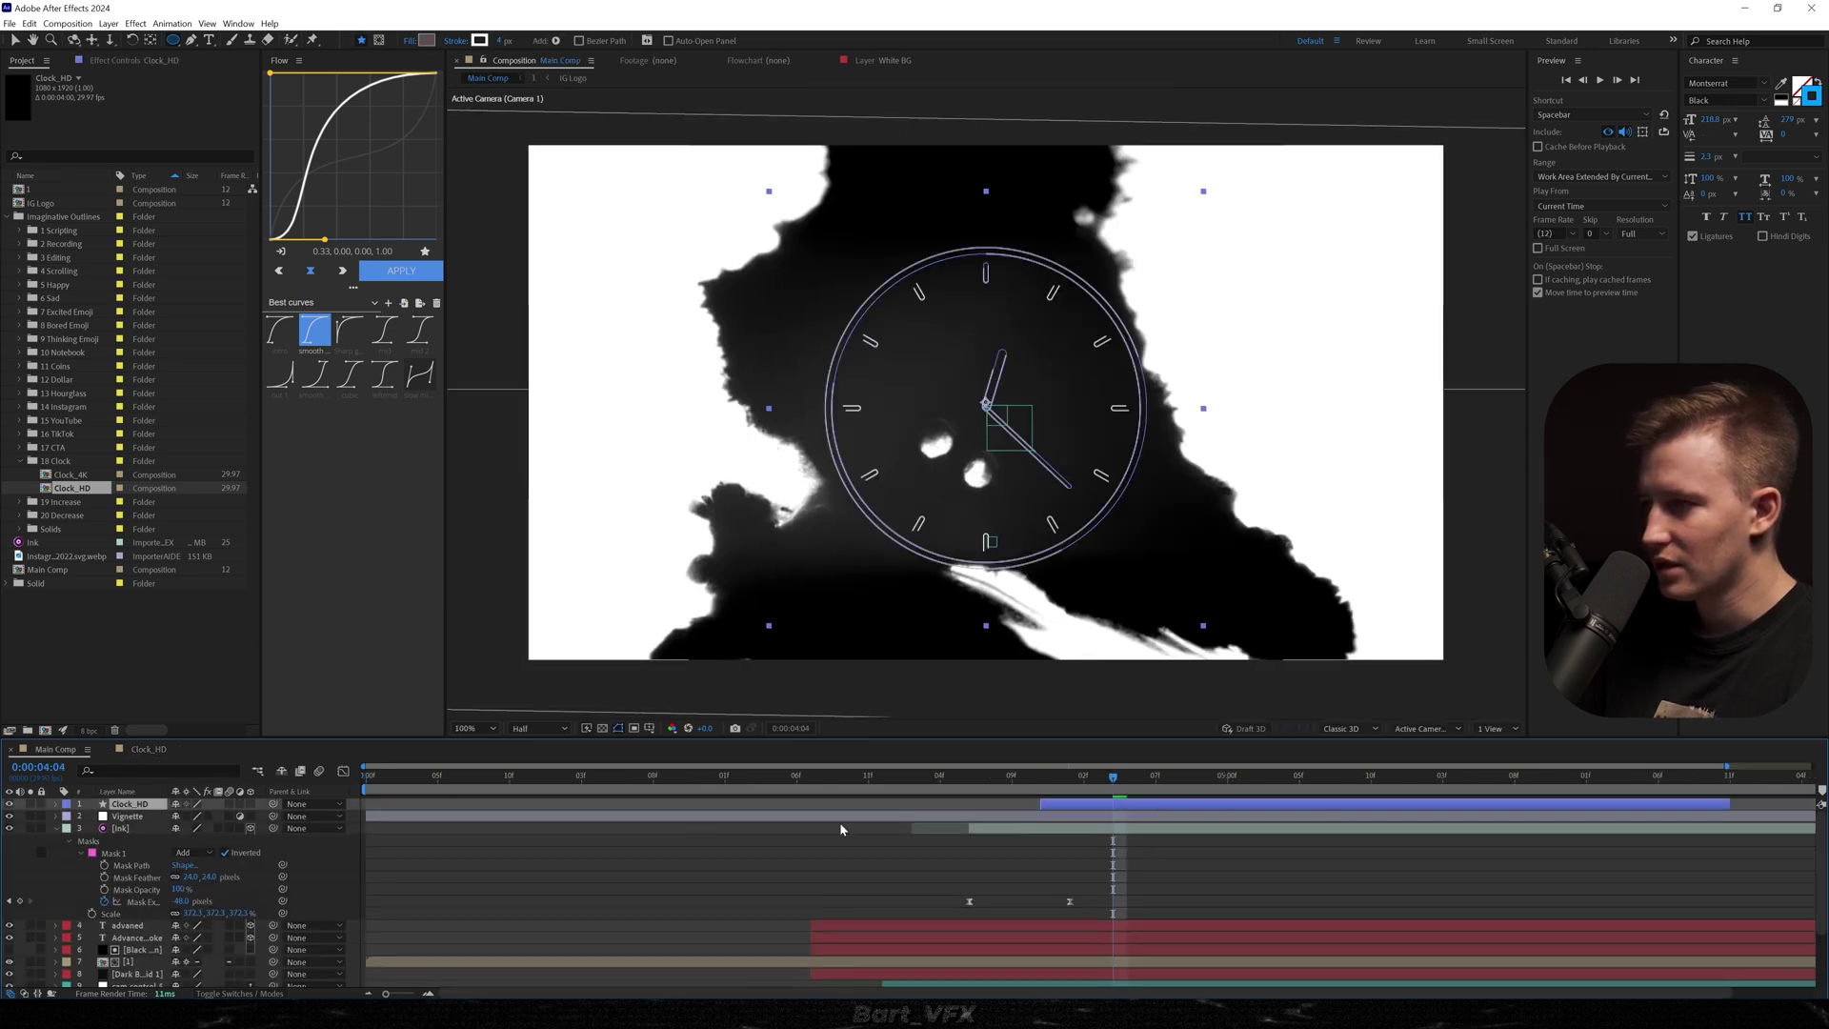
Step: Make the Clock_HD layer 3D, move it over the dark area of the ink and scale it to 247.2%
left_click(251, 805)
key("v")
left_click_drag(978, 392, 892, 280)
left_click_drag(916, 379, 880, 413)
key("s")
left_click_drag(192, 816, 315, 816)
Step: Use a two-view layout to place Clock_HD in depth between the ink and the camera, and shift its start to 0:00:03:06
left_click(1496, 729)
left_click(1515, 774)
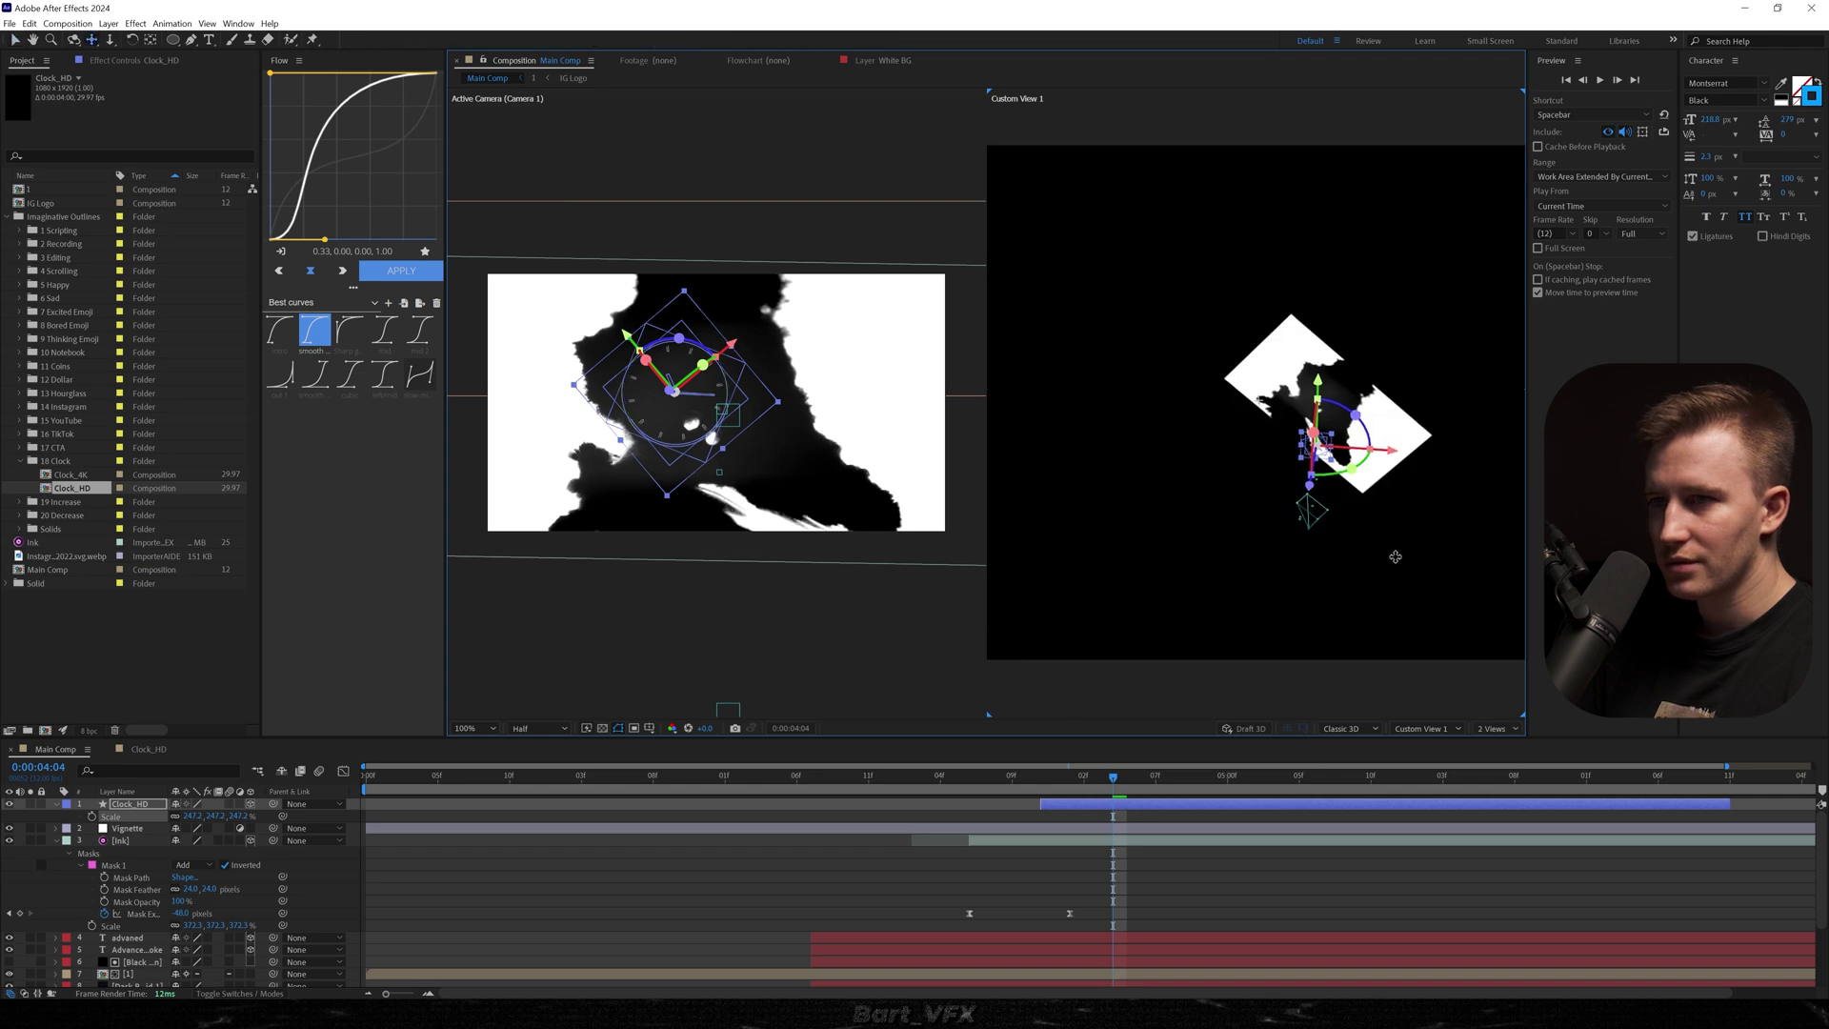
left_click_drag(1048, 793, 1143, 793)
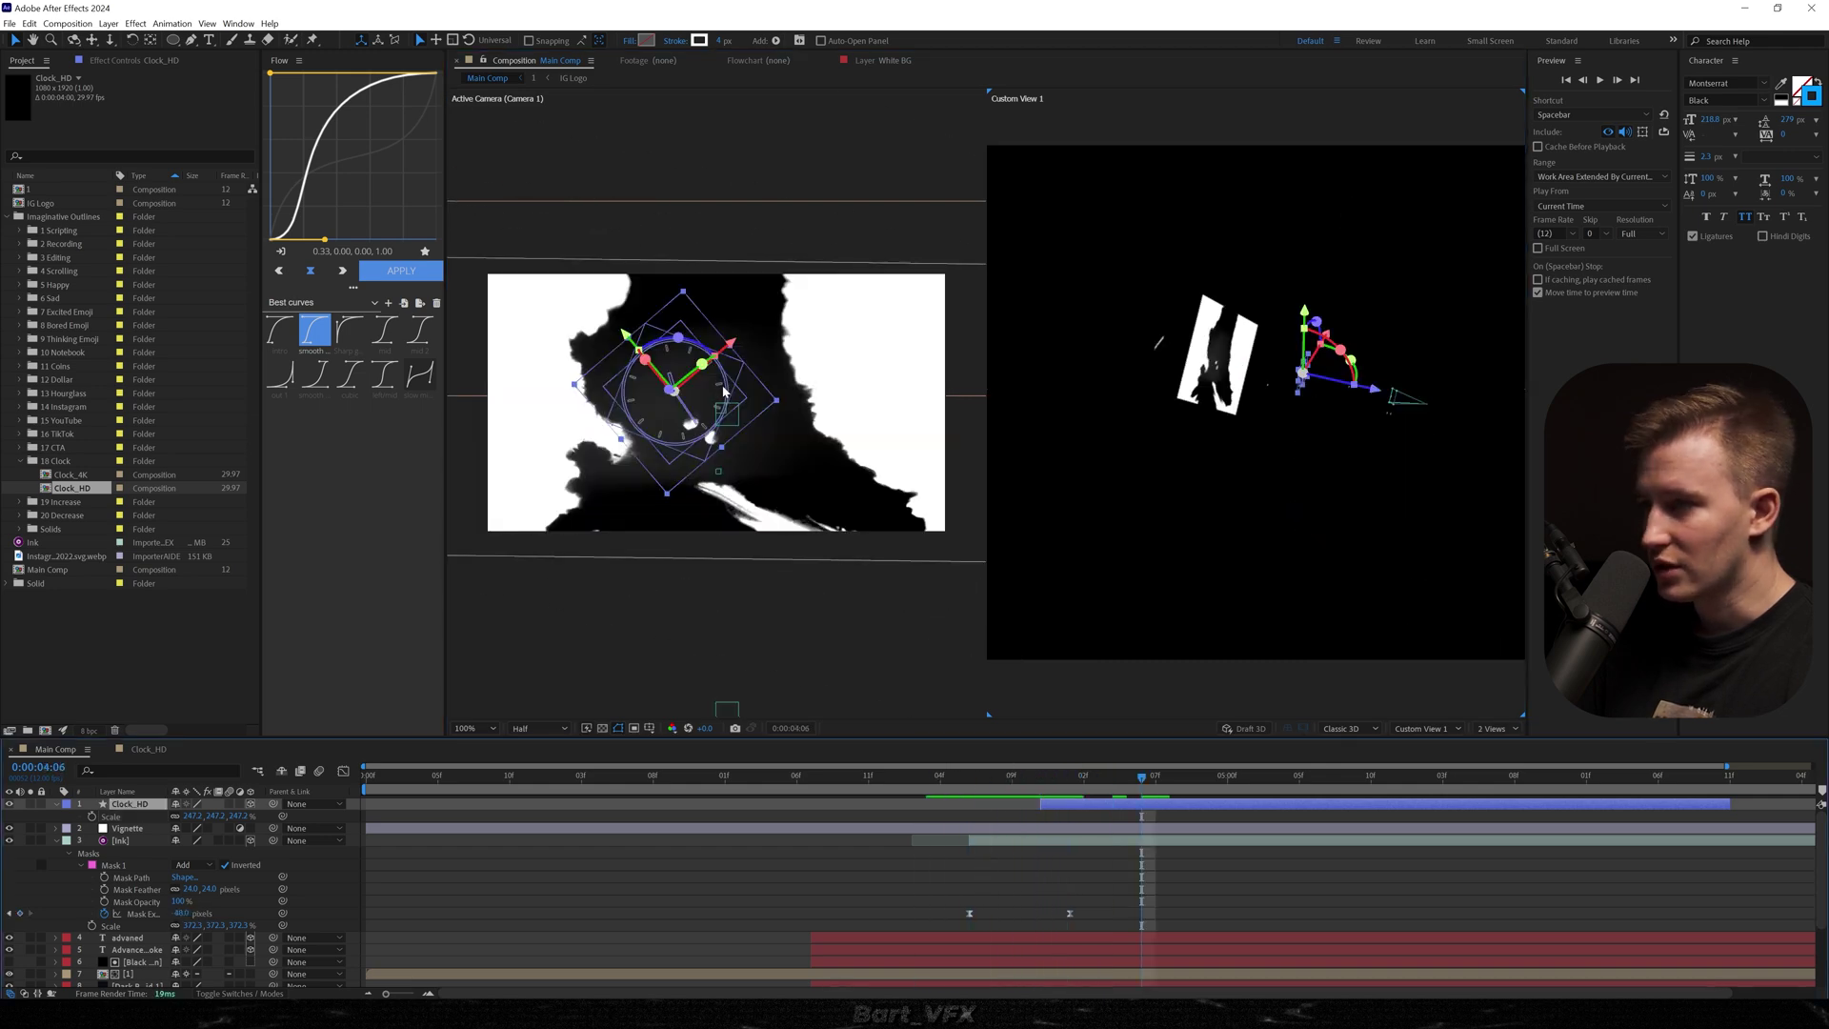
left_click_drag(982, 795, 943, 793)
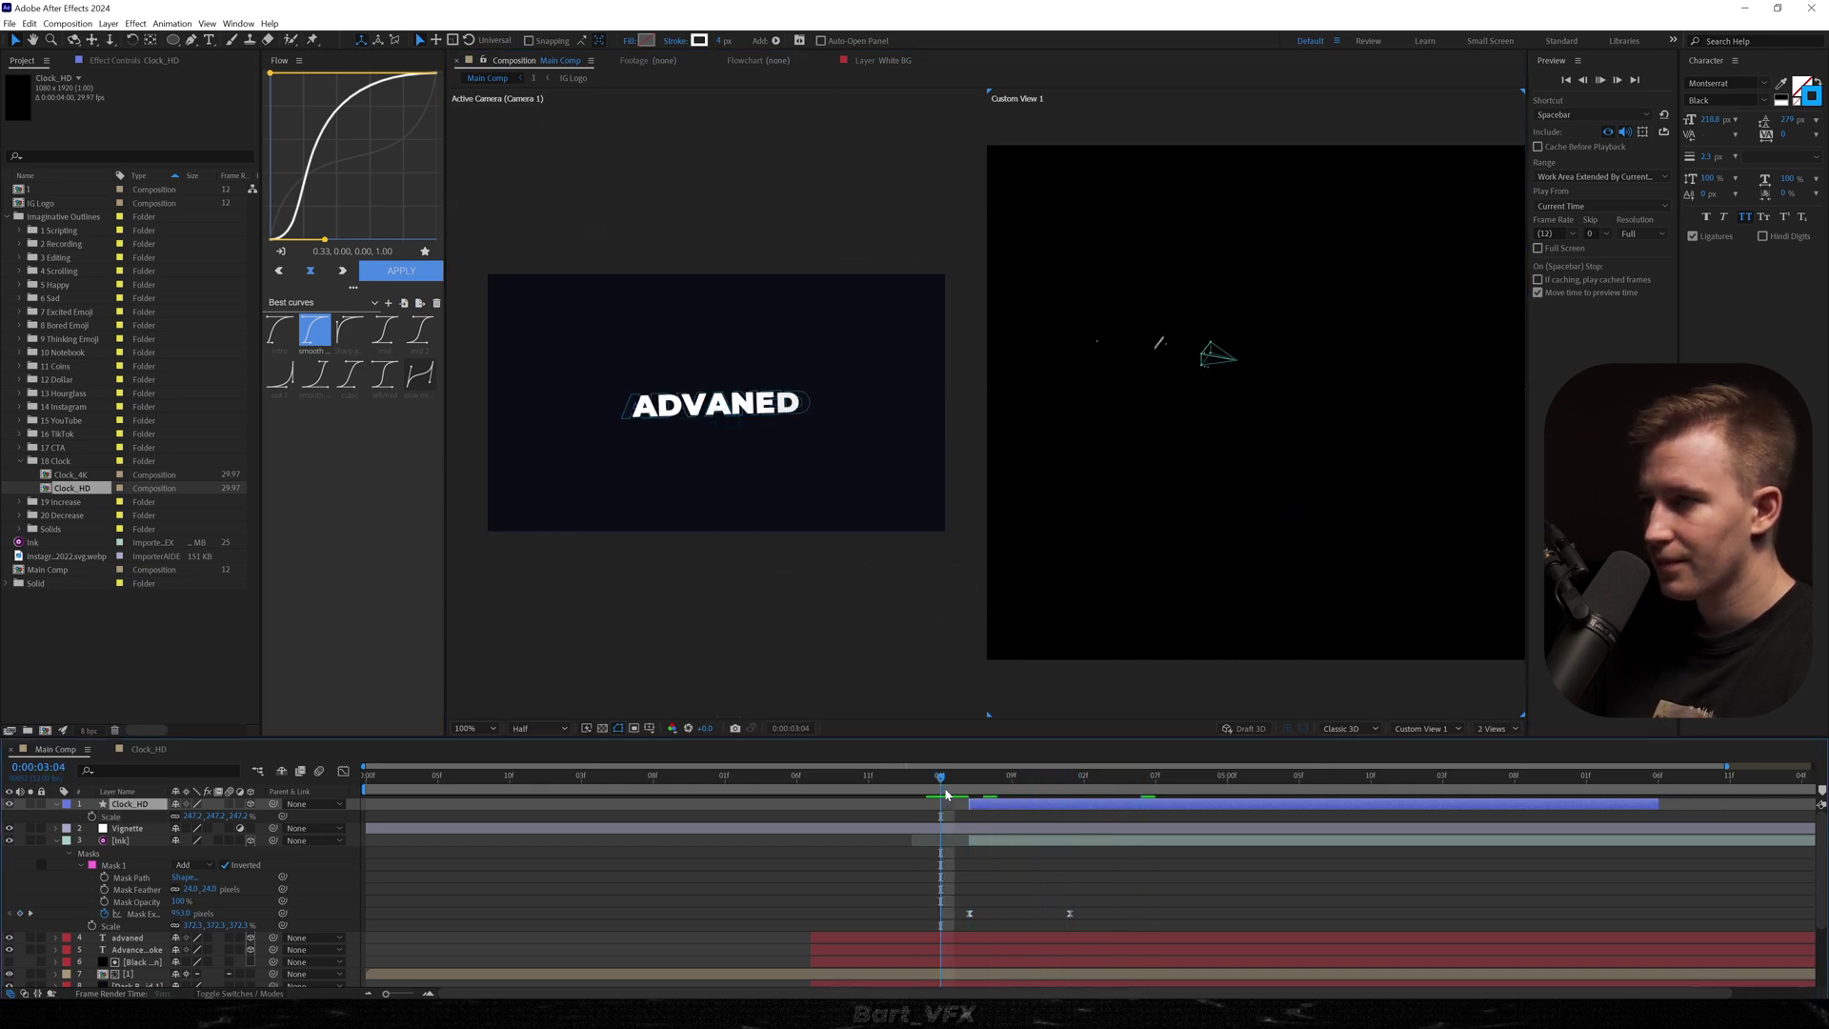
Step: Preview the transition in the single camera view and reposition Clock_HD within the dark ink area
key("space")
key("space")
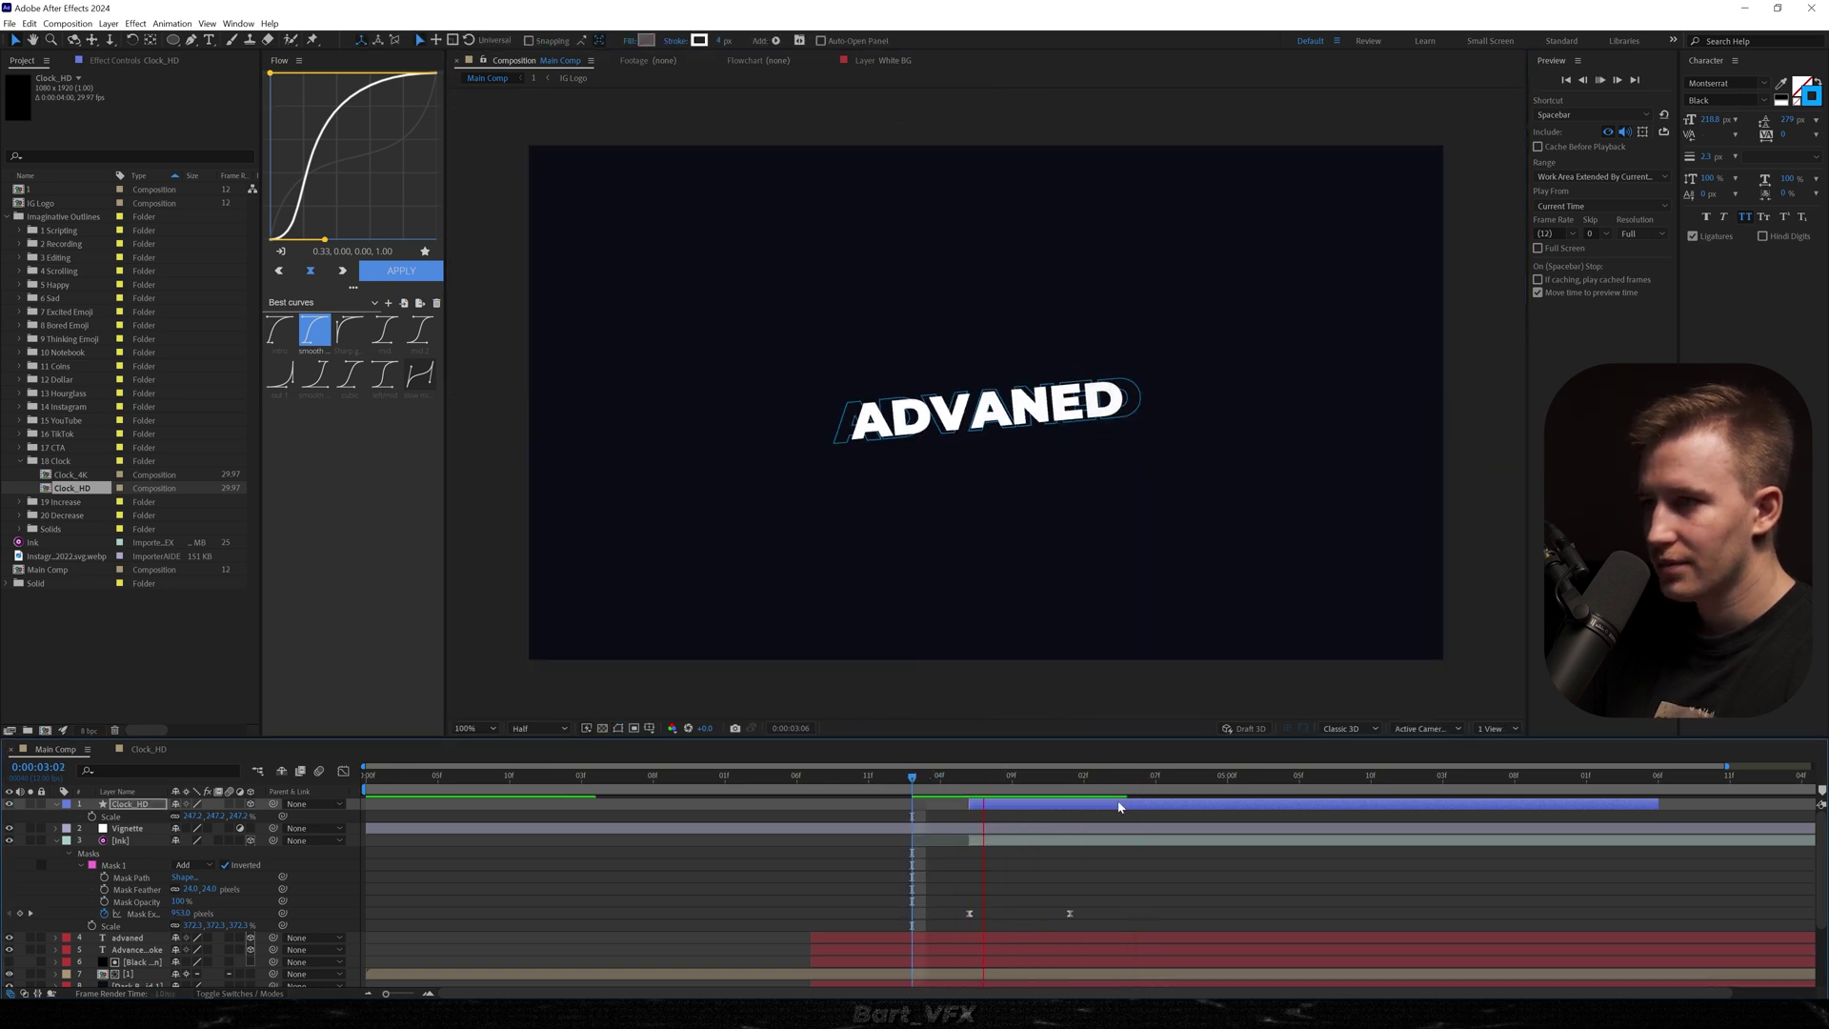
key("space")
key("space")
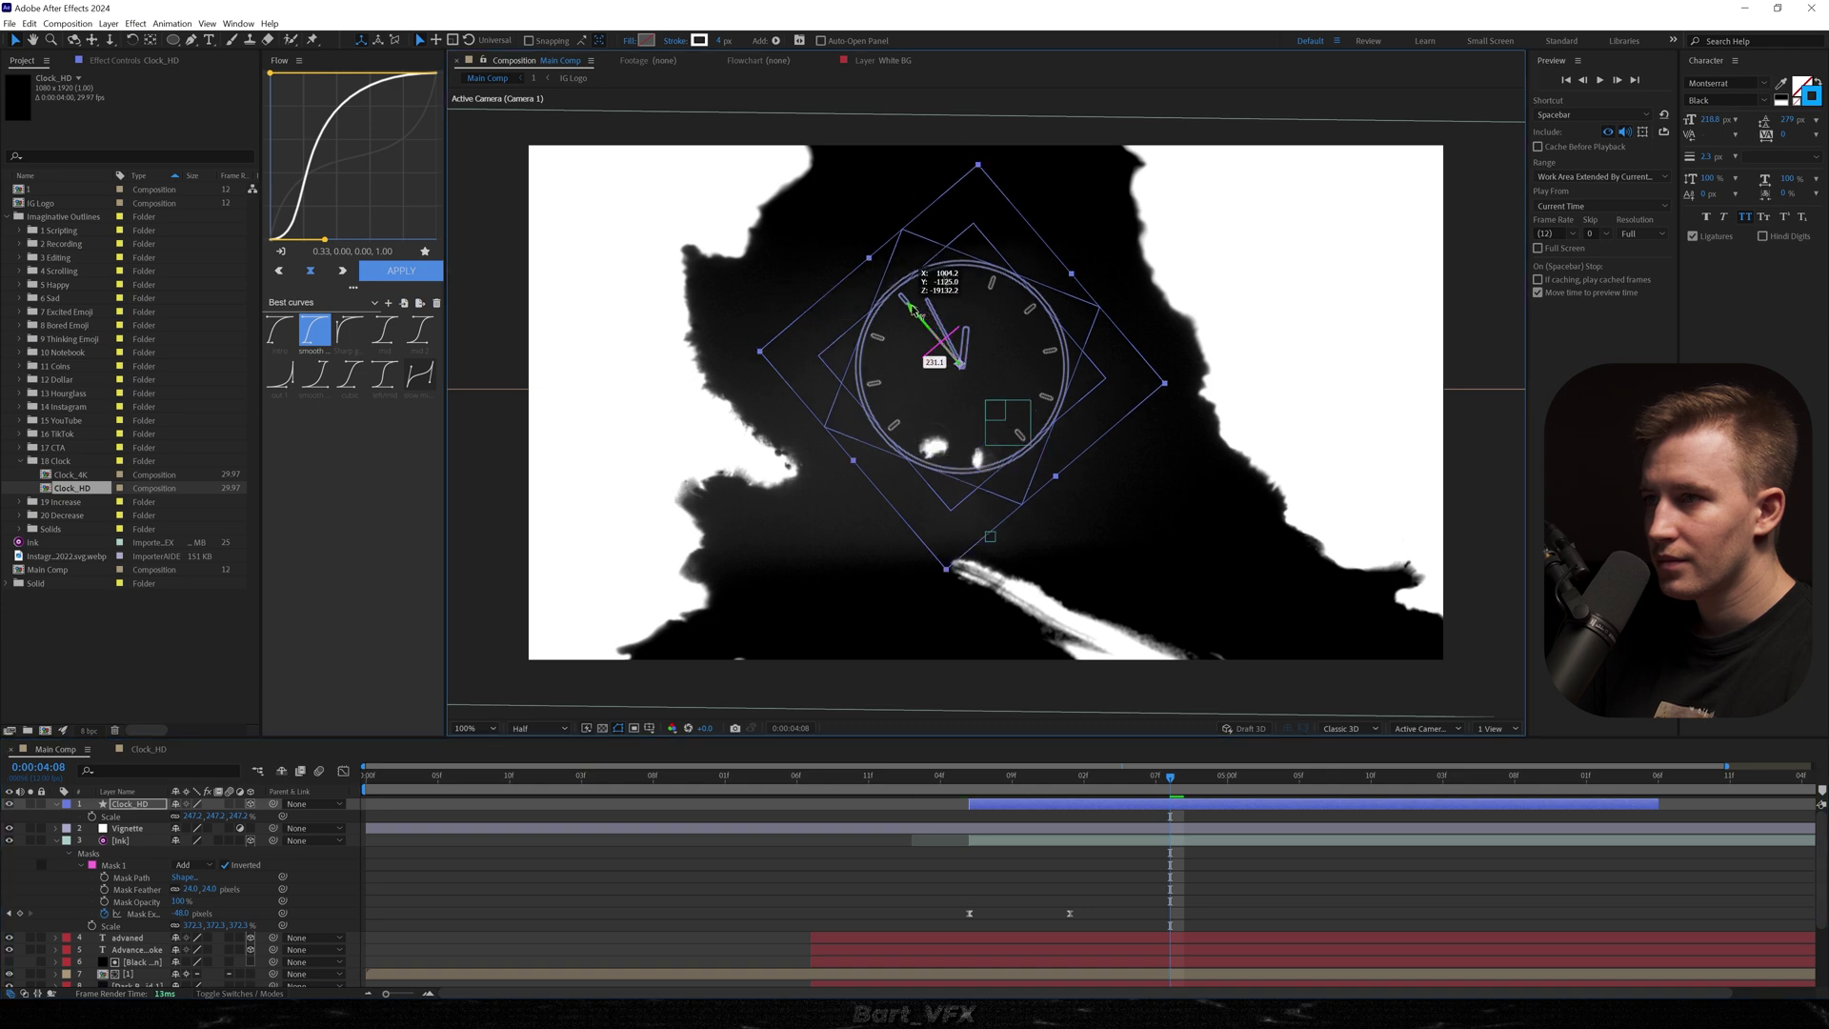
key("space")
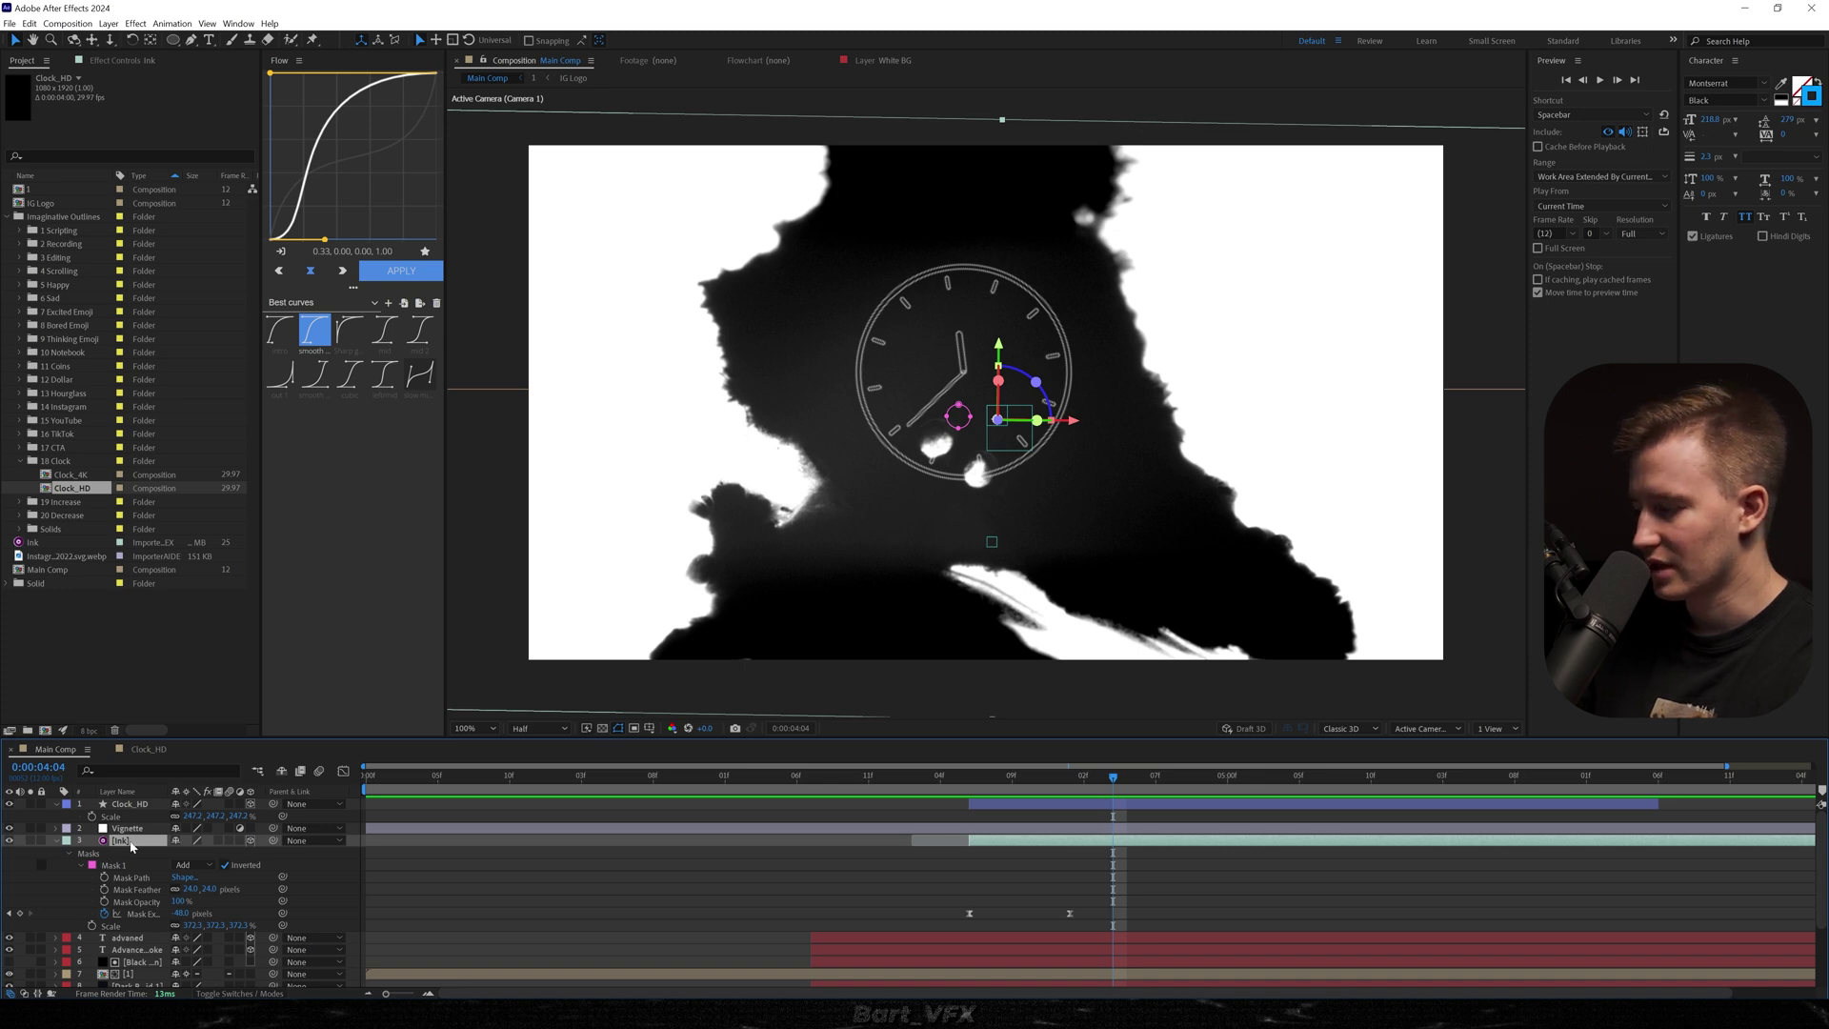
Step: Apply an Exposure effect to the ink layer and lower its exposure until the white areas turn gray
key("ctrl+space")
type("exp")
key("Return")
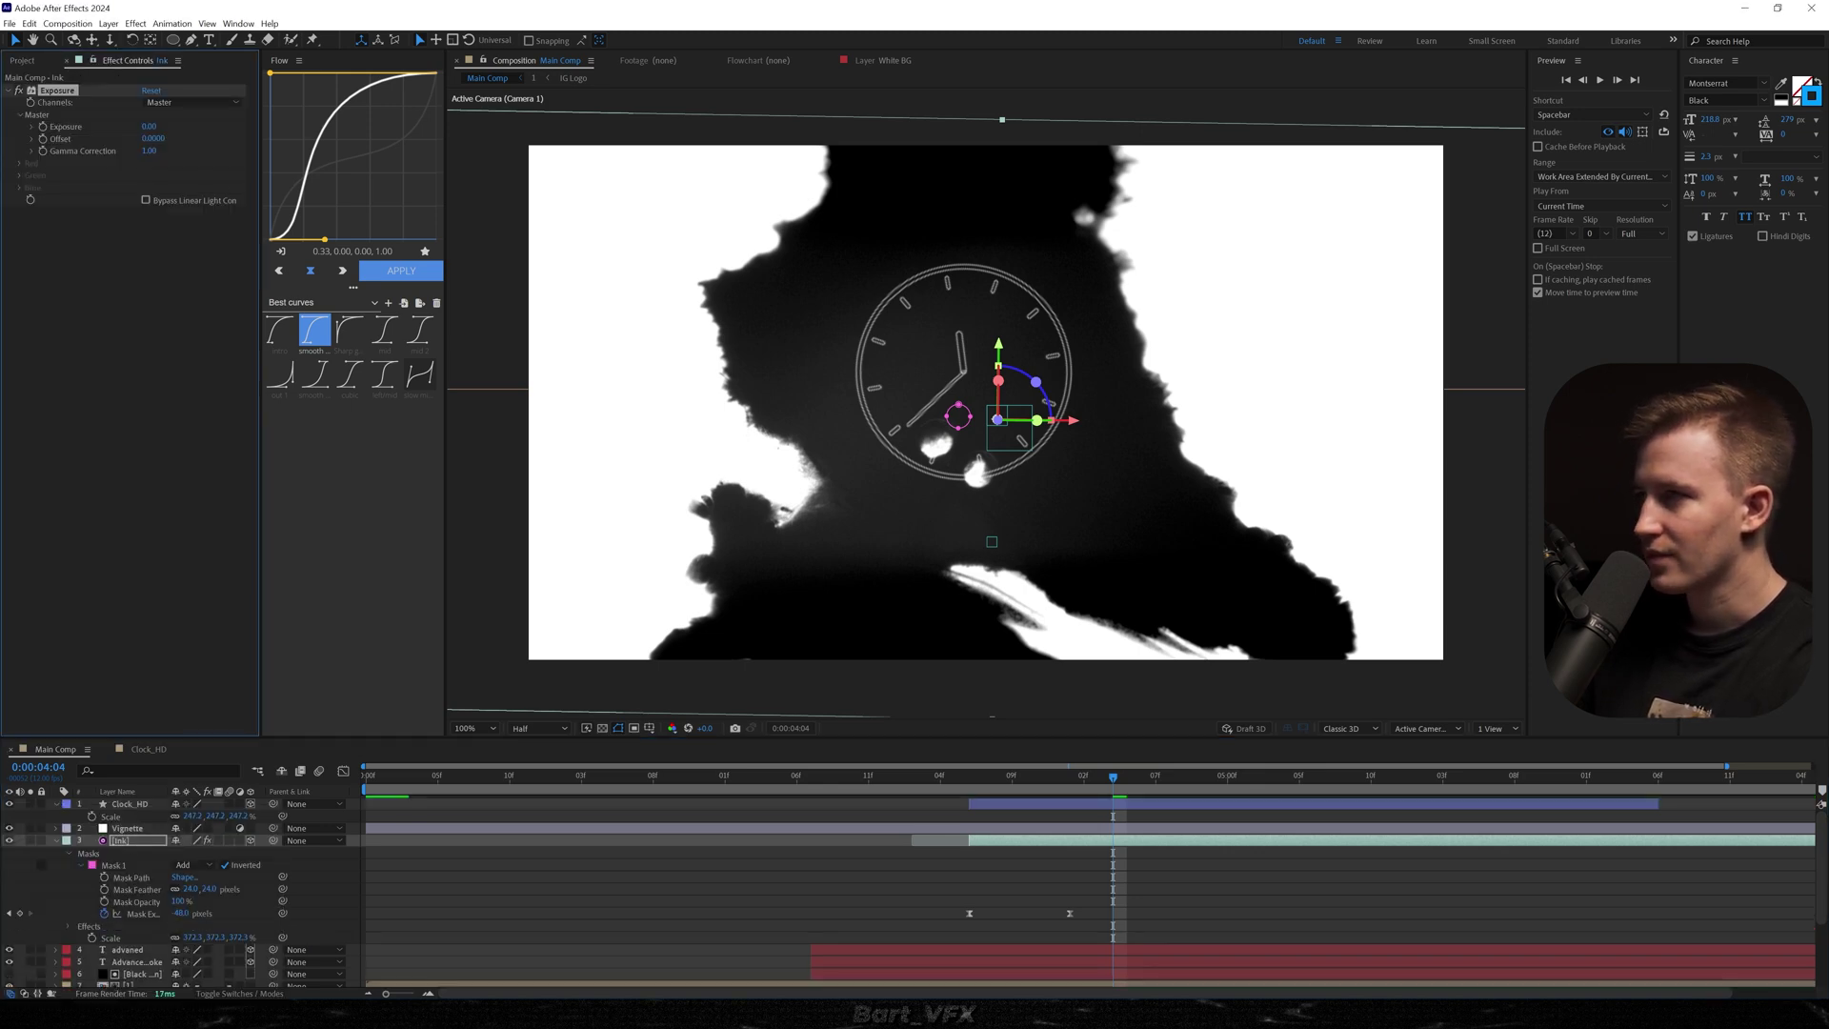
left_click_drag(147, 127, 4, 136)
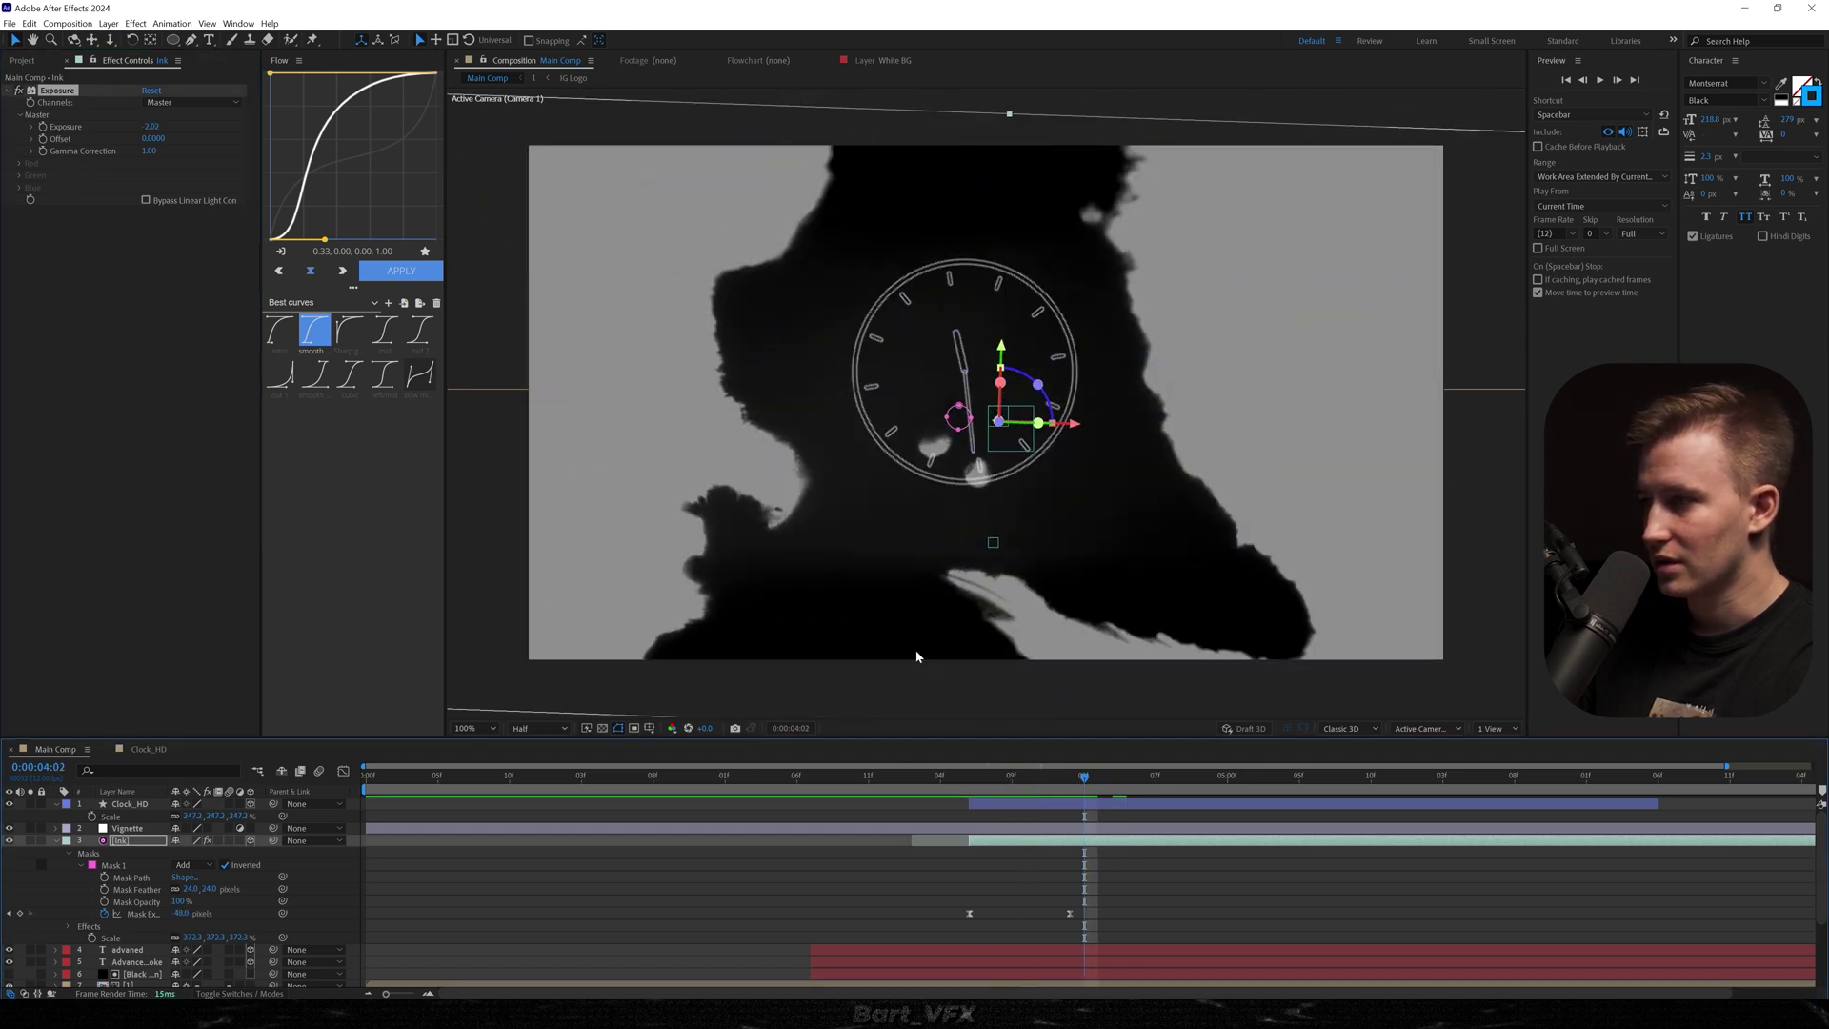
left_click(1214, 893)
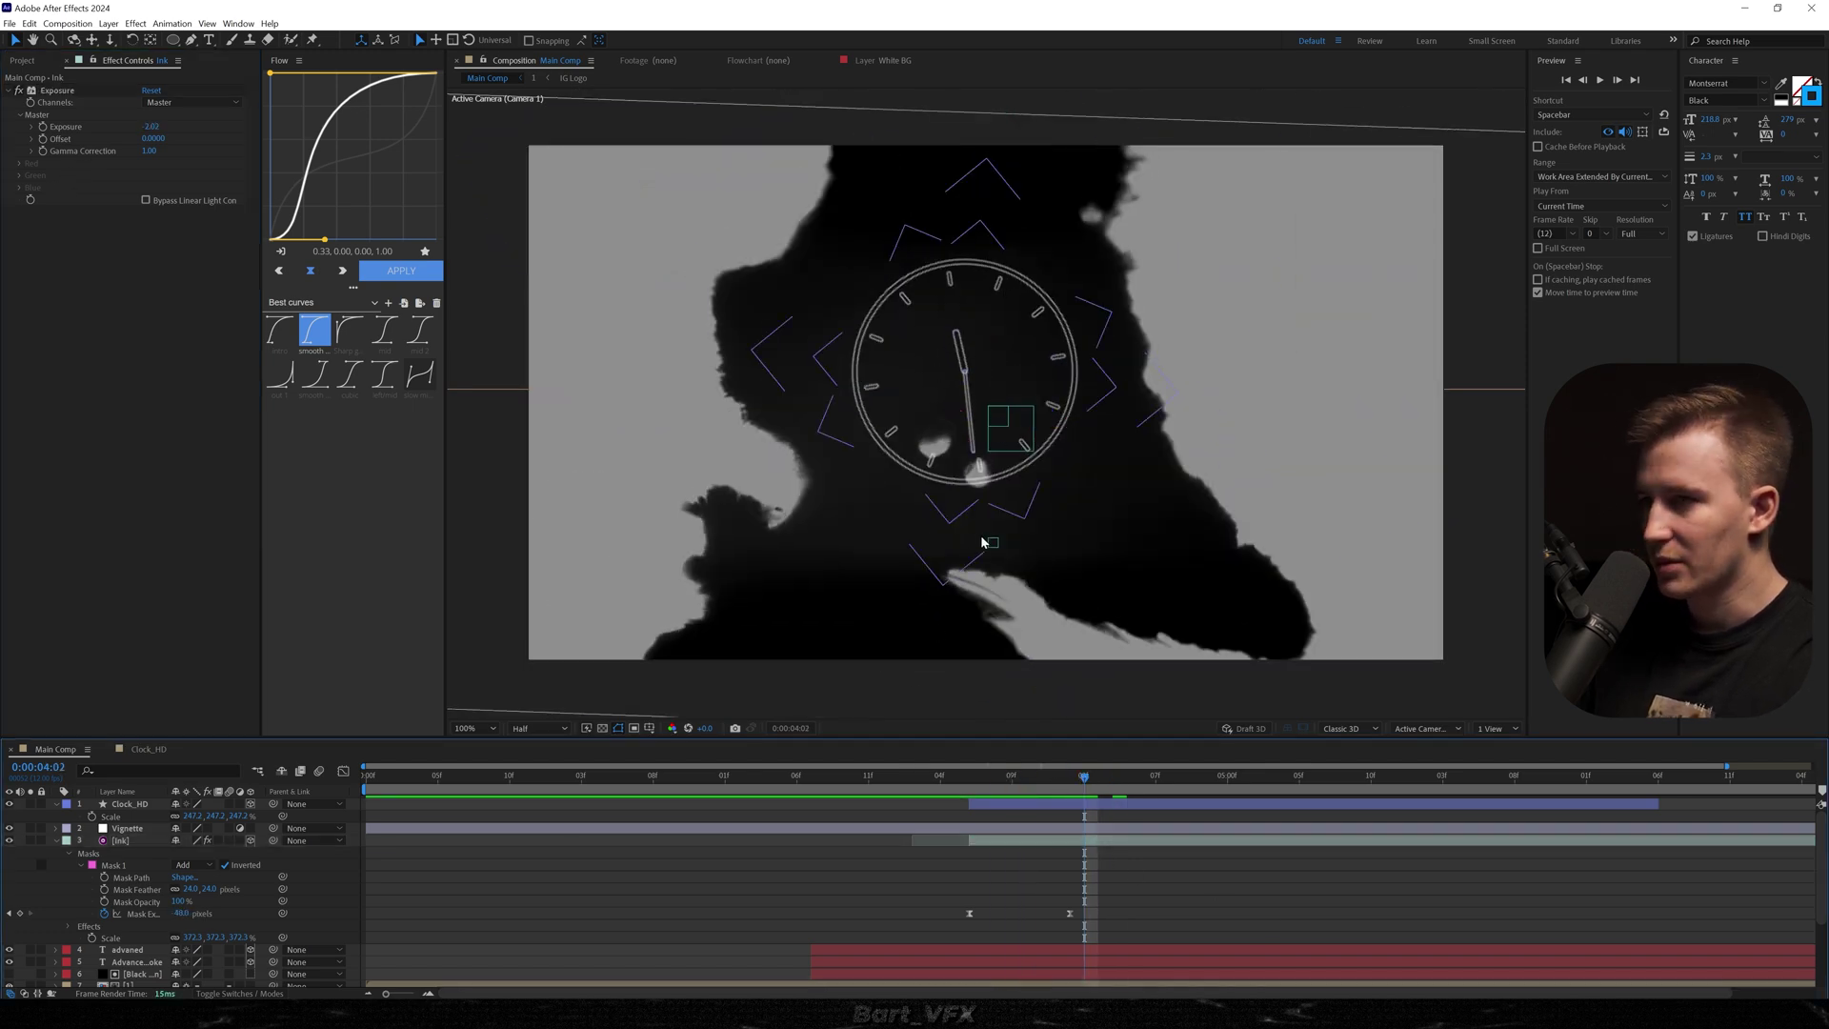
Step: Add the text "TIME" below the clock with a white fill and no stroke, and make it a 3D layer
key("ctrl+t")
left_click(893, 563)
type("time")
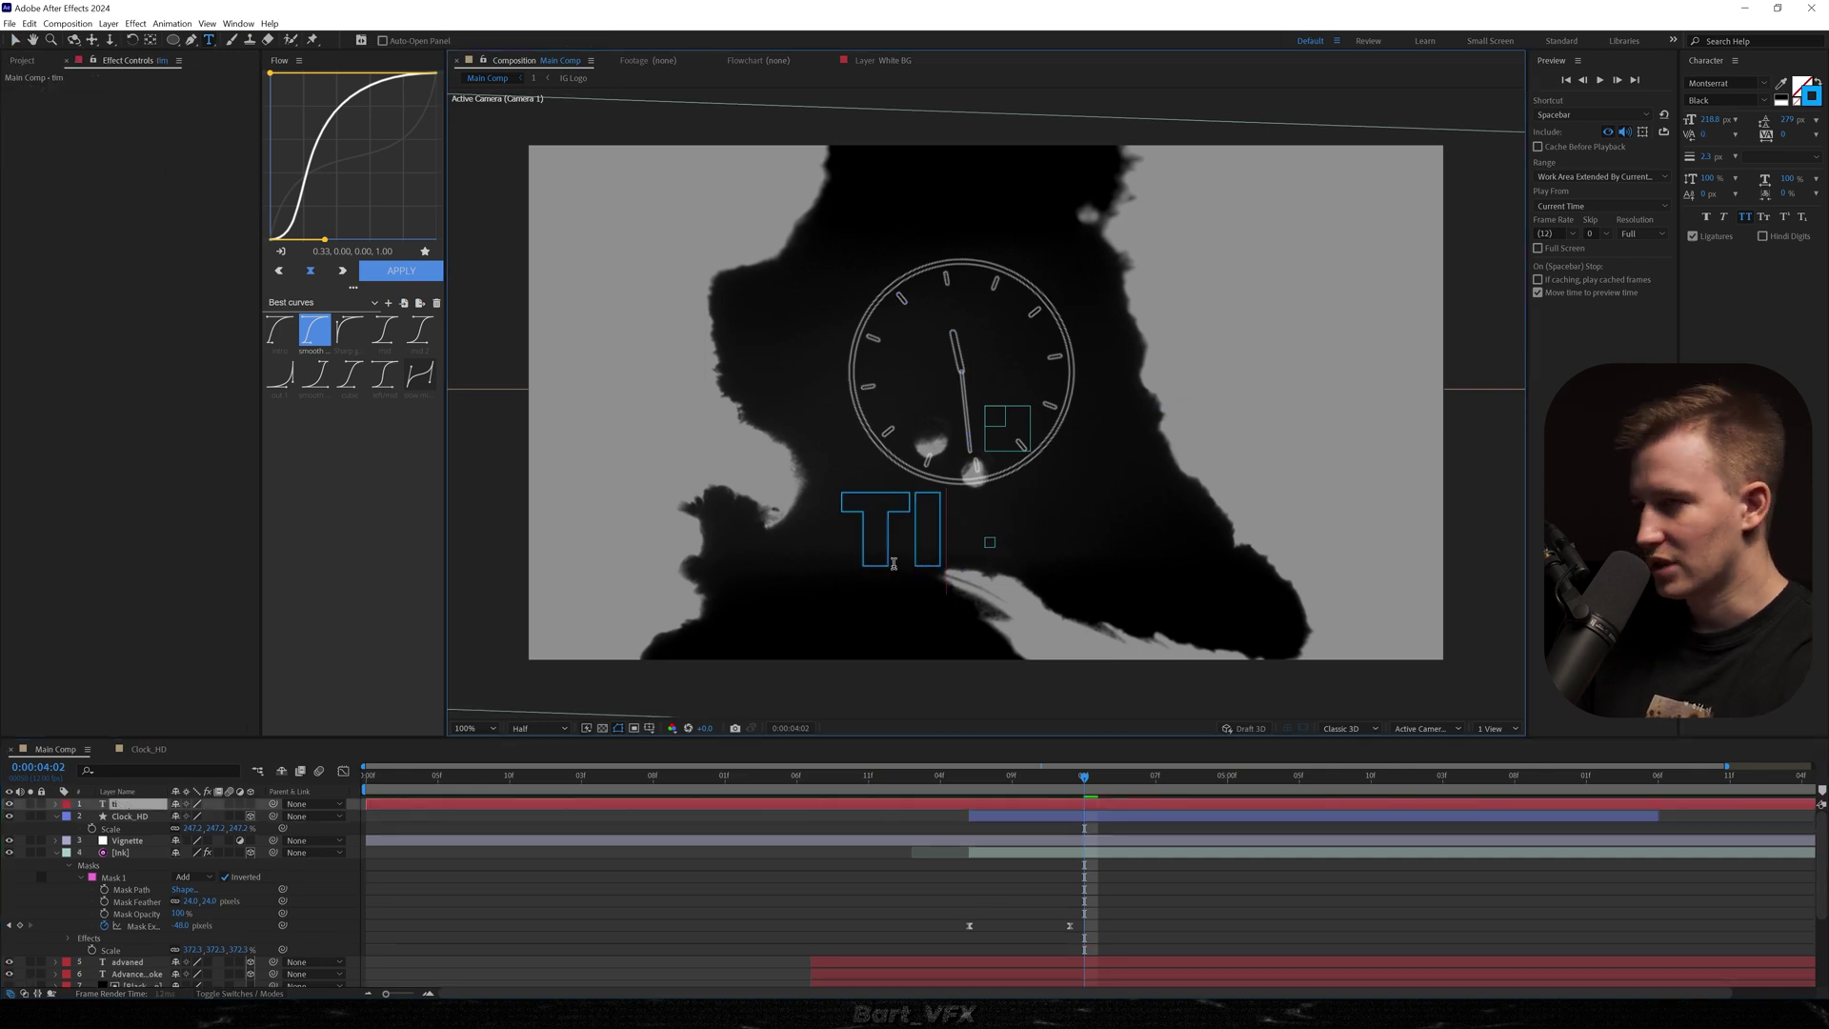
key("ctrl+a")
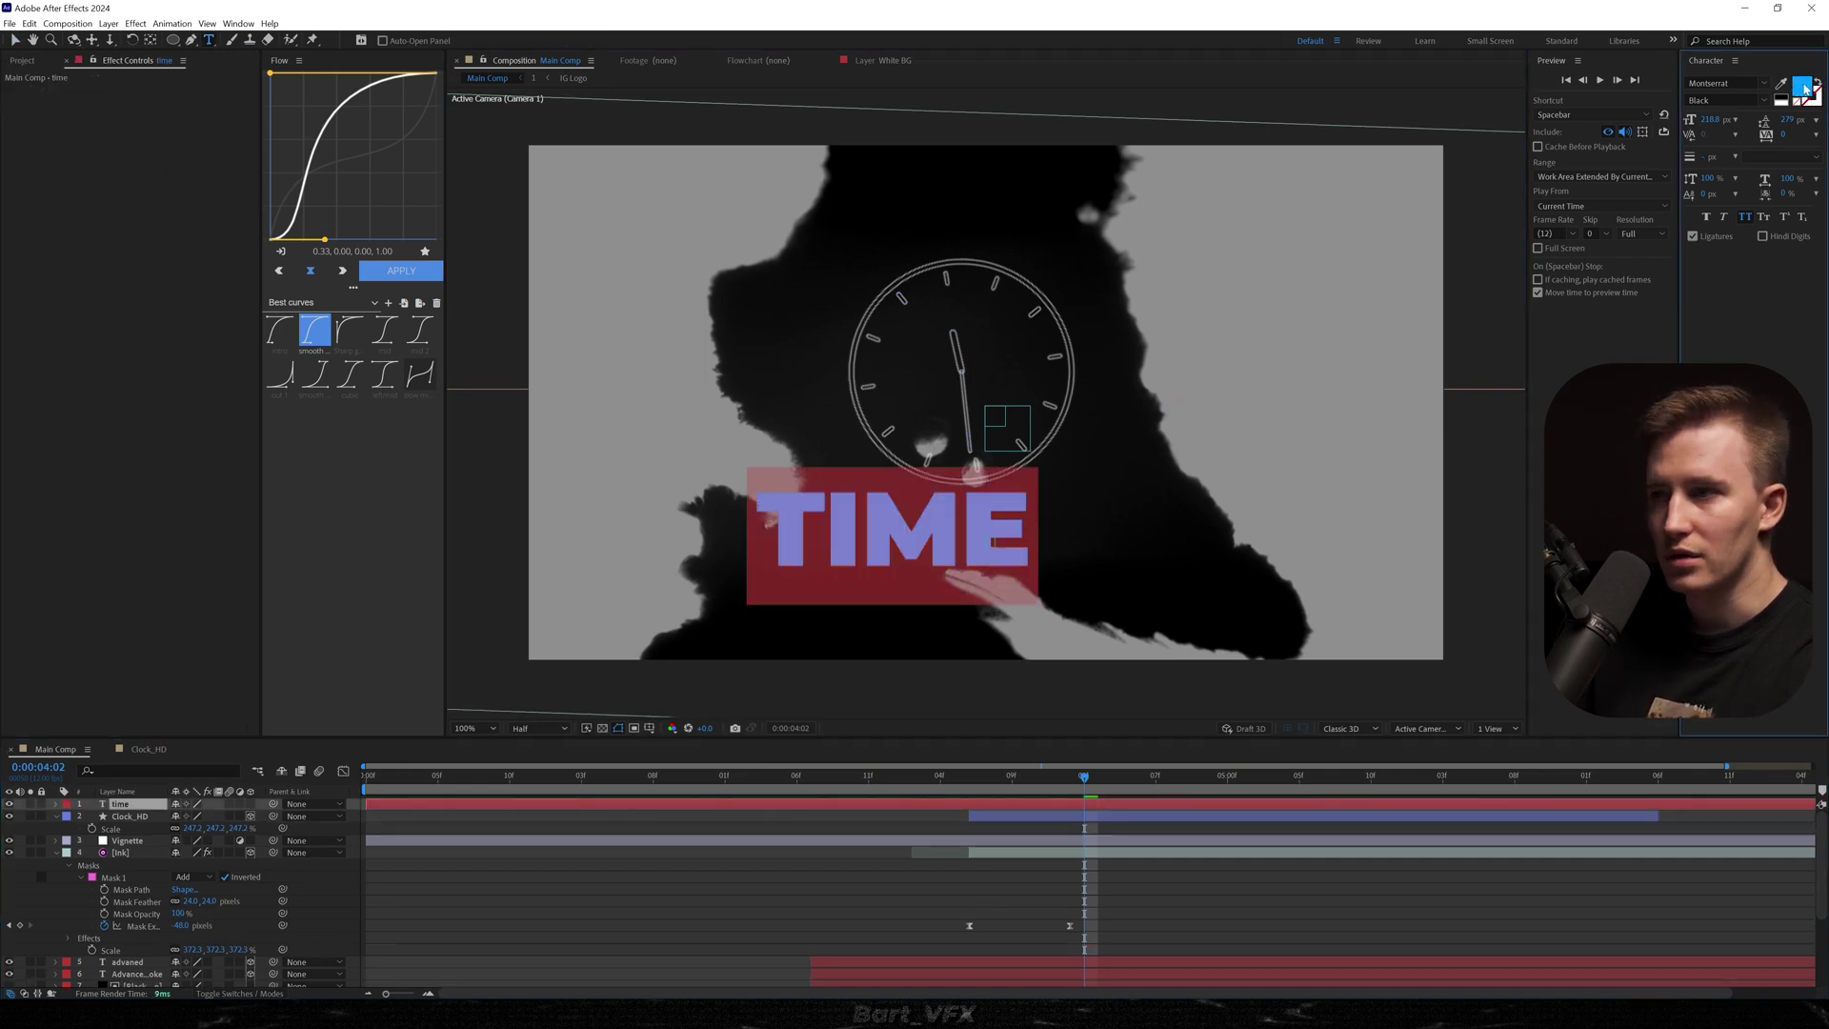
left_click(1806, 89)
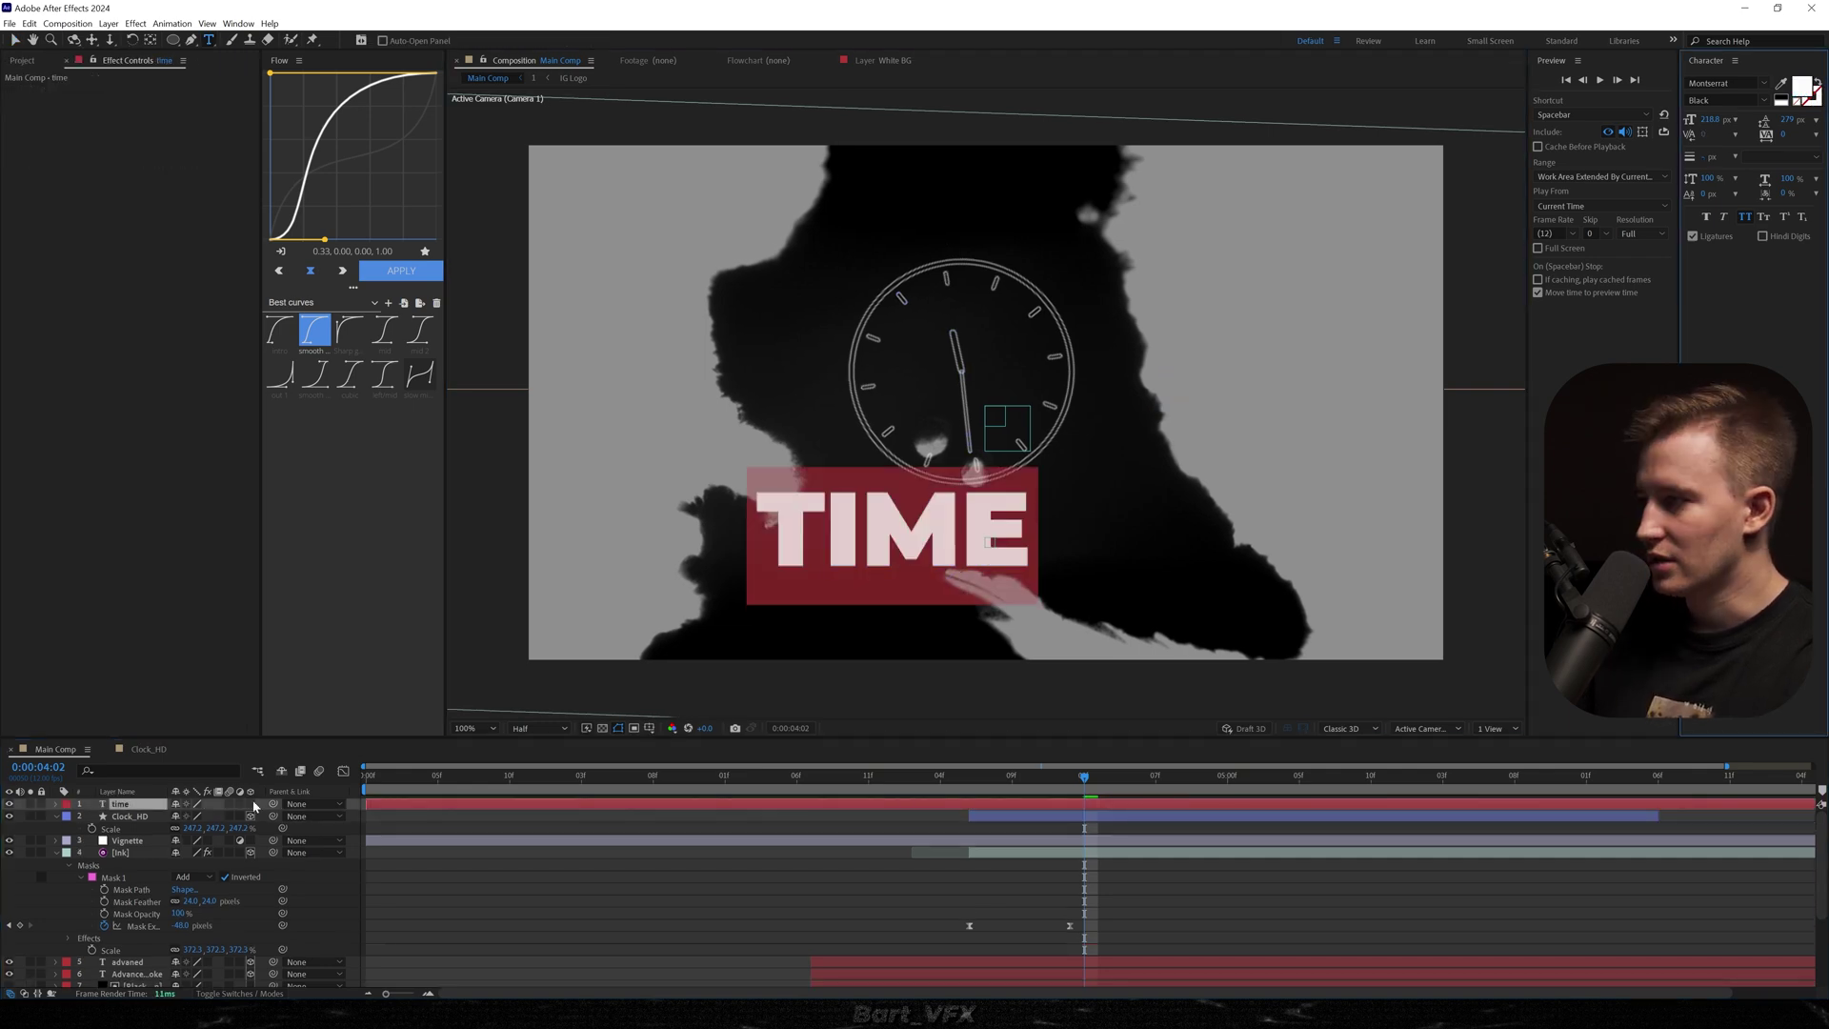
left_click(251, 804)
Step: Bring the TIME text to the clock's depth by matching its Position to the Clock_HD layer, and adjust its Z position
left_click(72, 817)
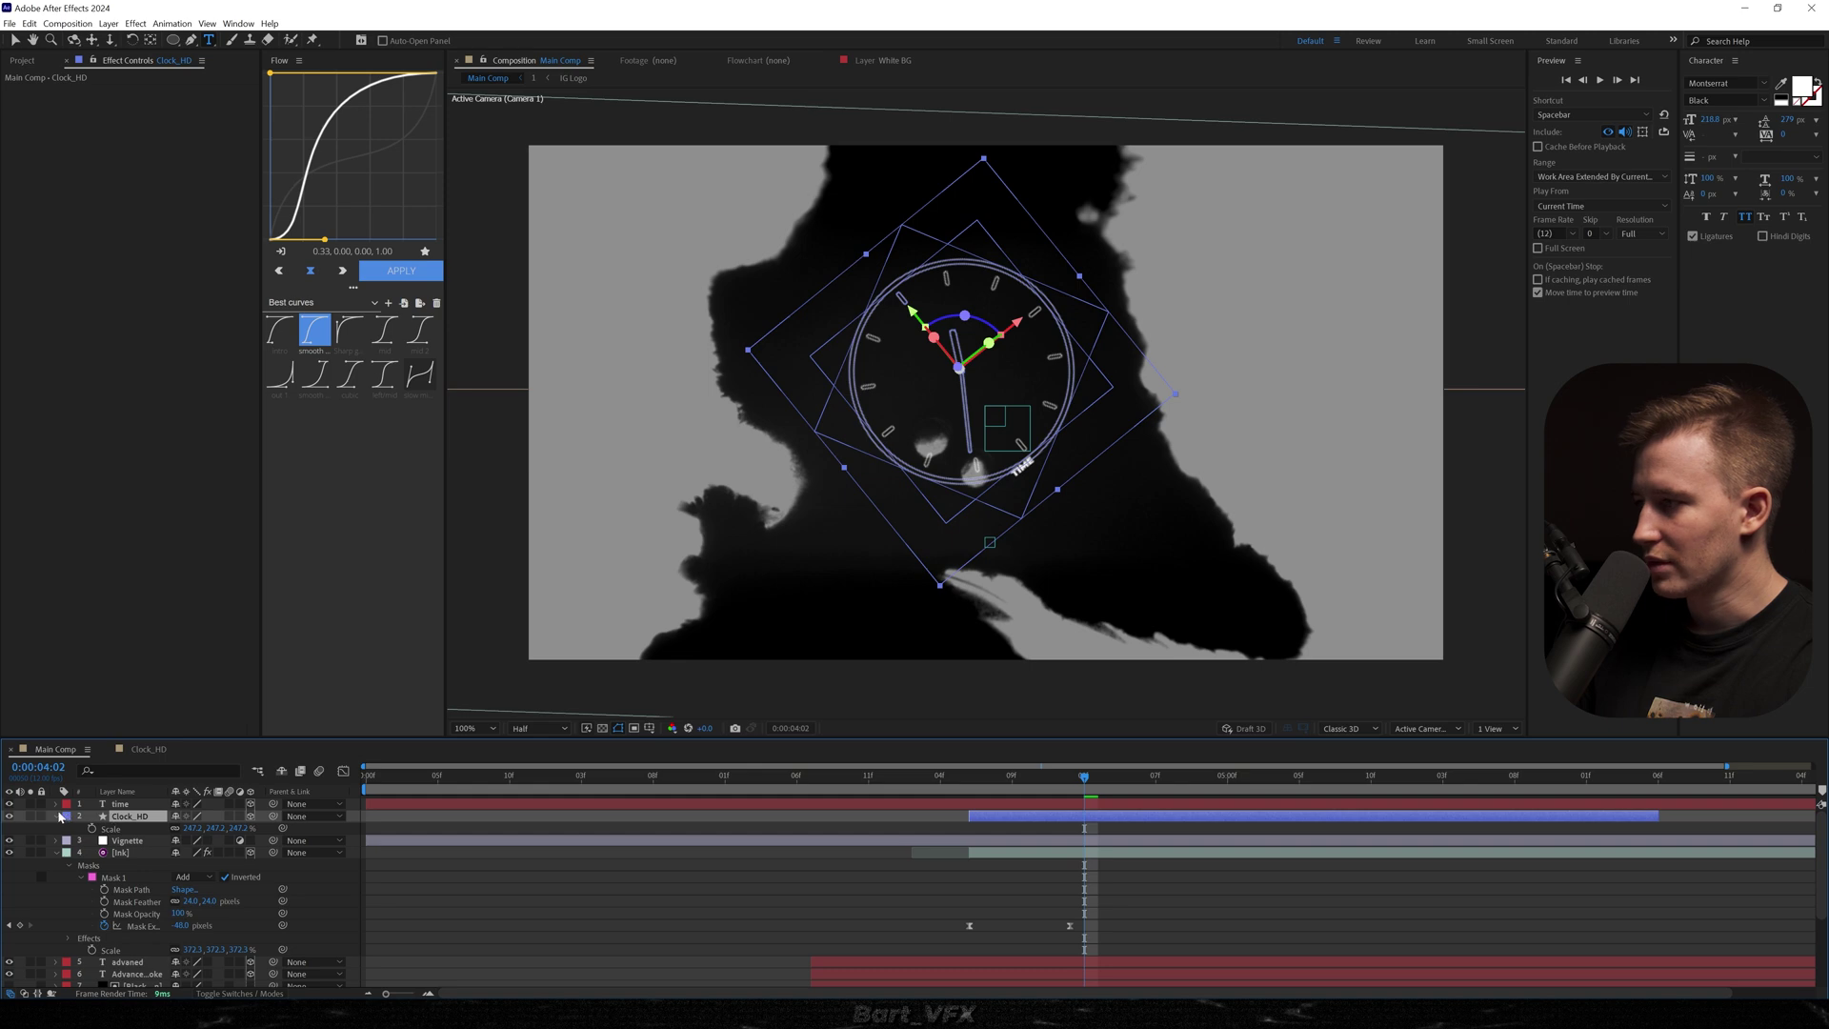
left_click(57, 816)
left_click(57, 817)
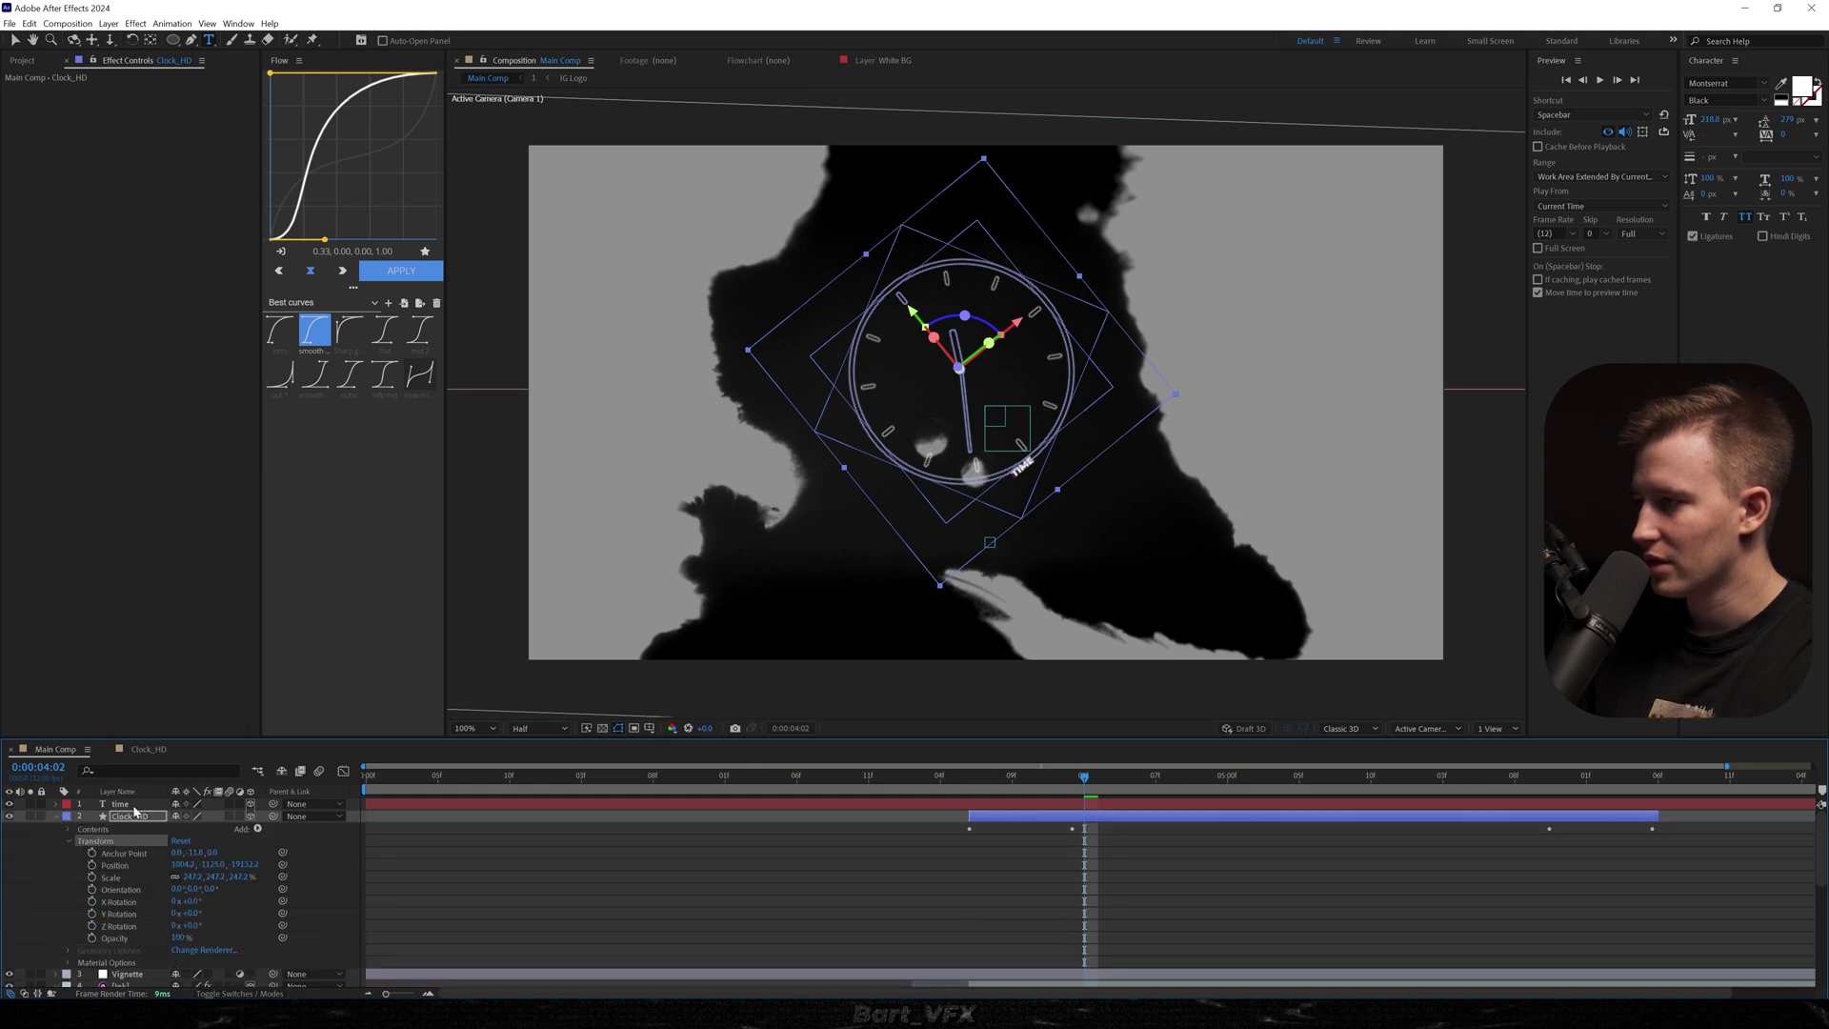
left_click(121, 804)
key("p")
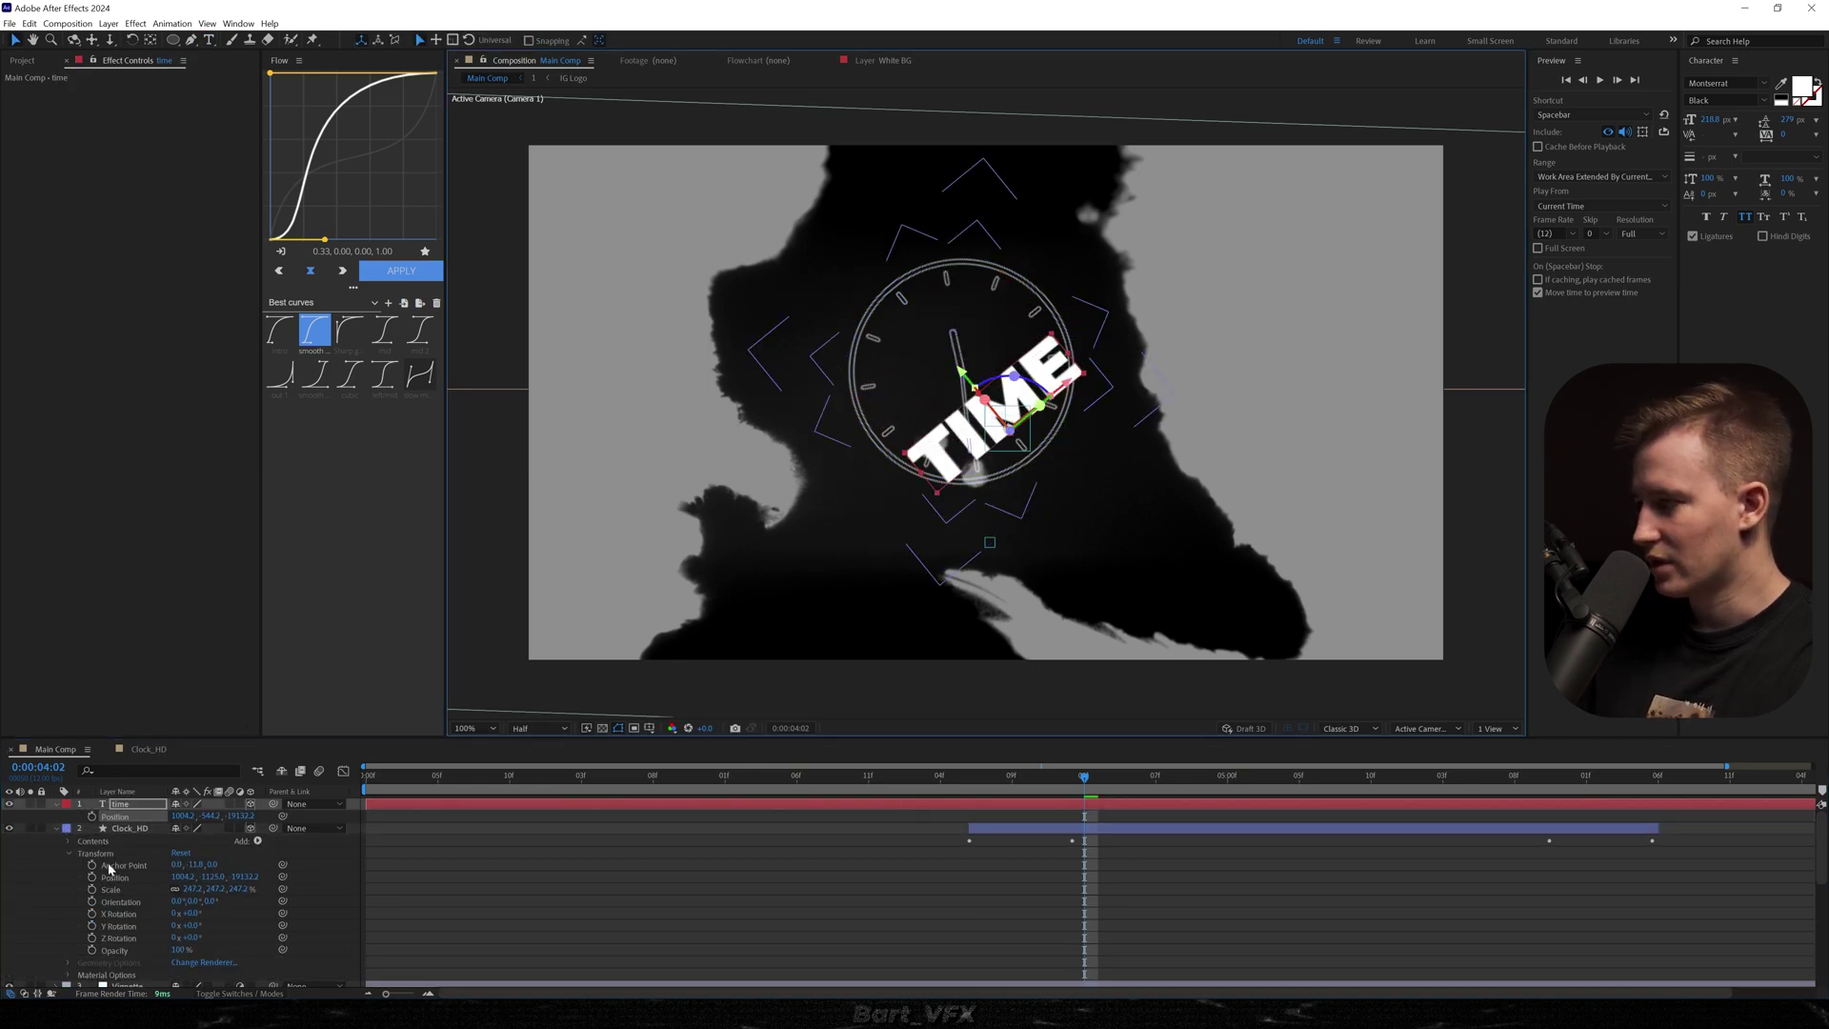
left_click_drag(238, 817, 1239, 785)
Step: Rotate the TIME text on its Z axis until it is nearly level, center it under the clock and preview the placement
key("r")
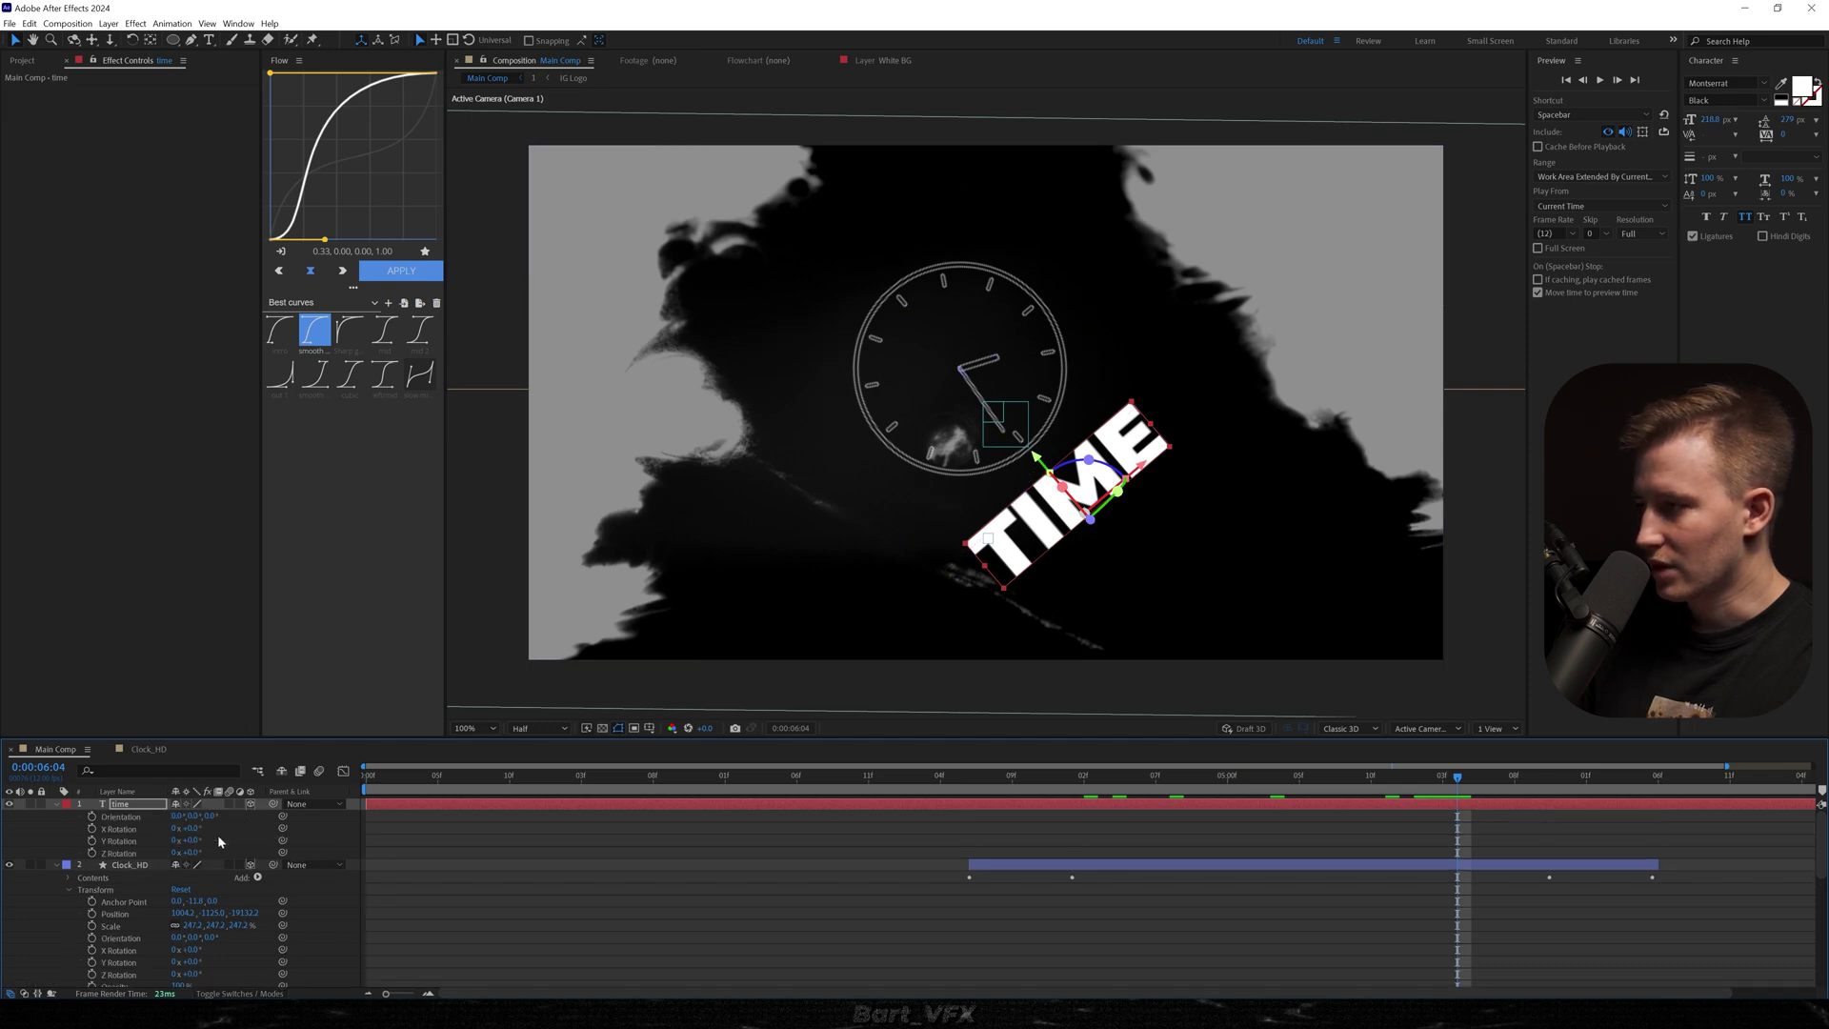
left_click_drag(205, 849, 238, 849)
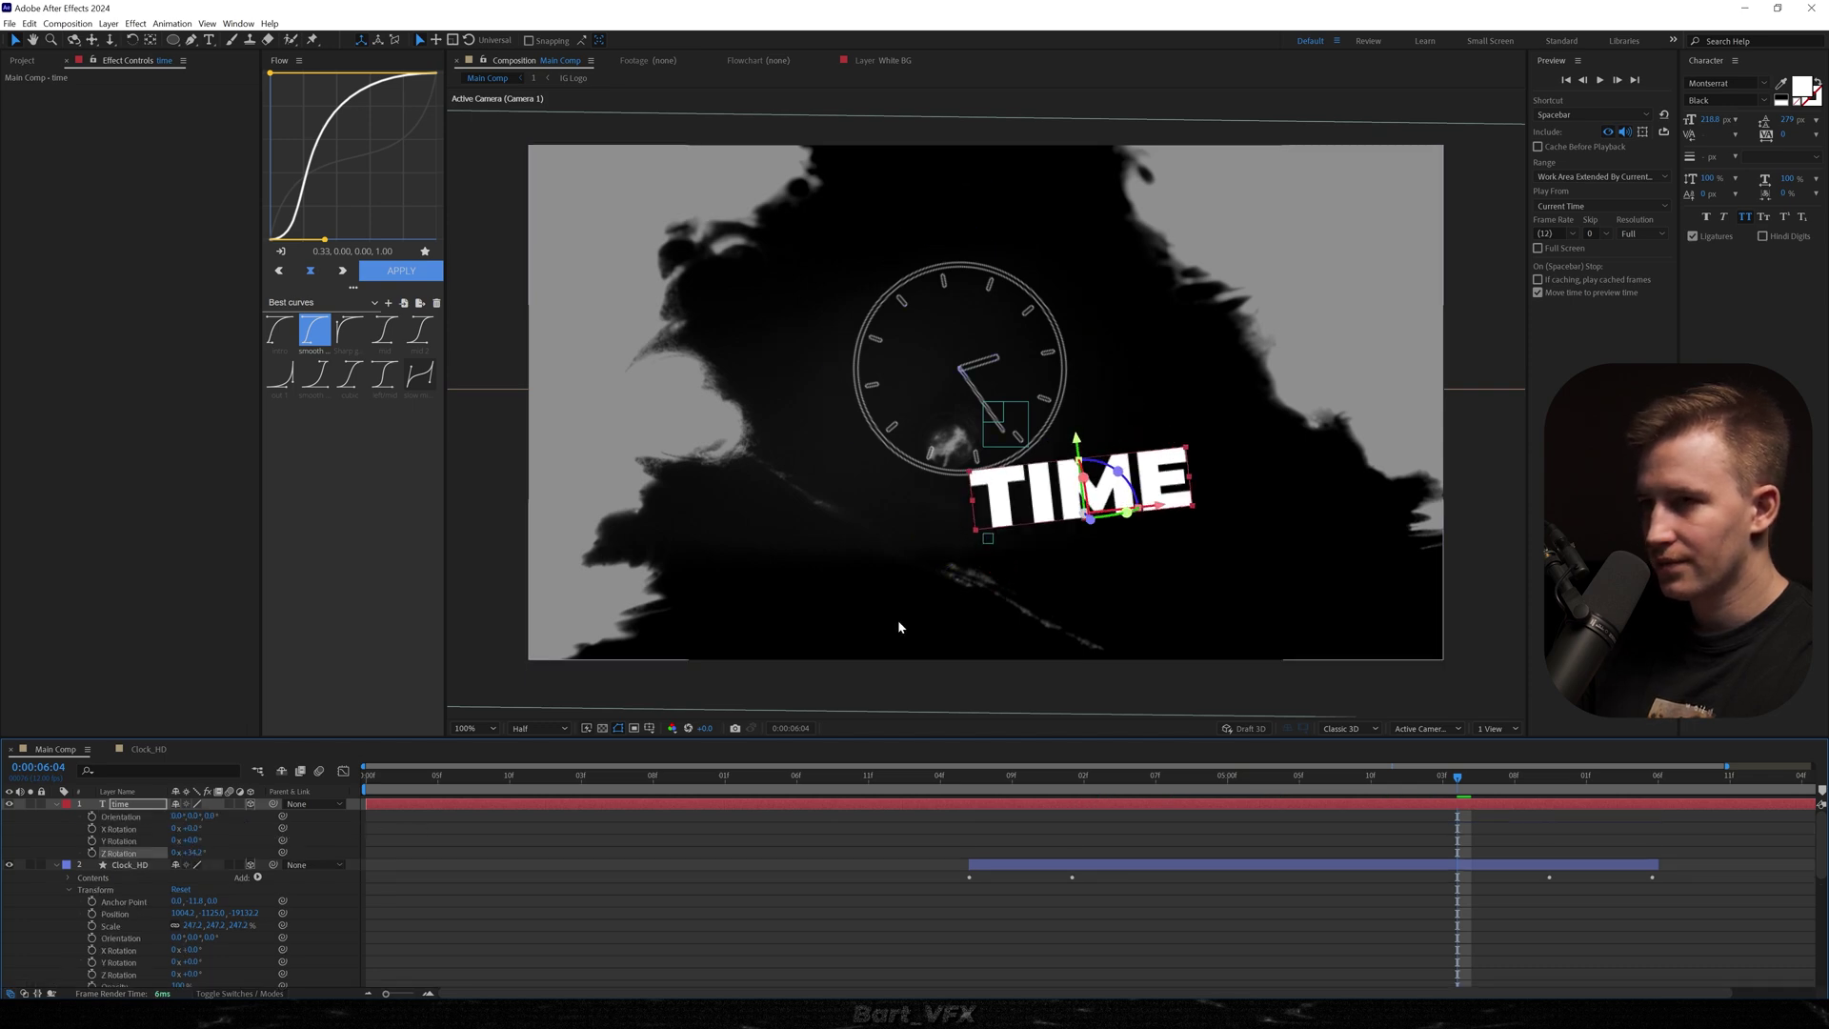
left_click_drag(1151, 510, 1081, 518)
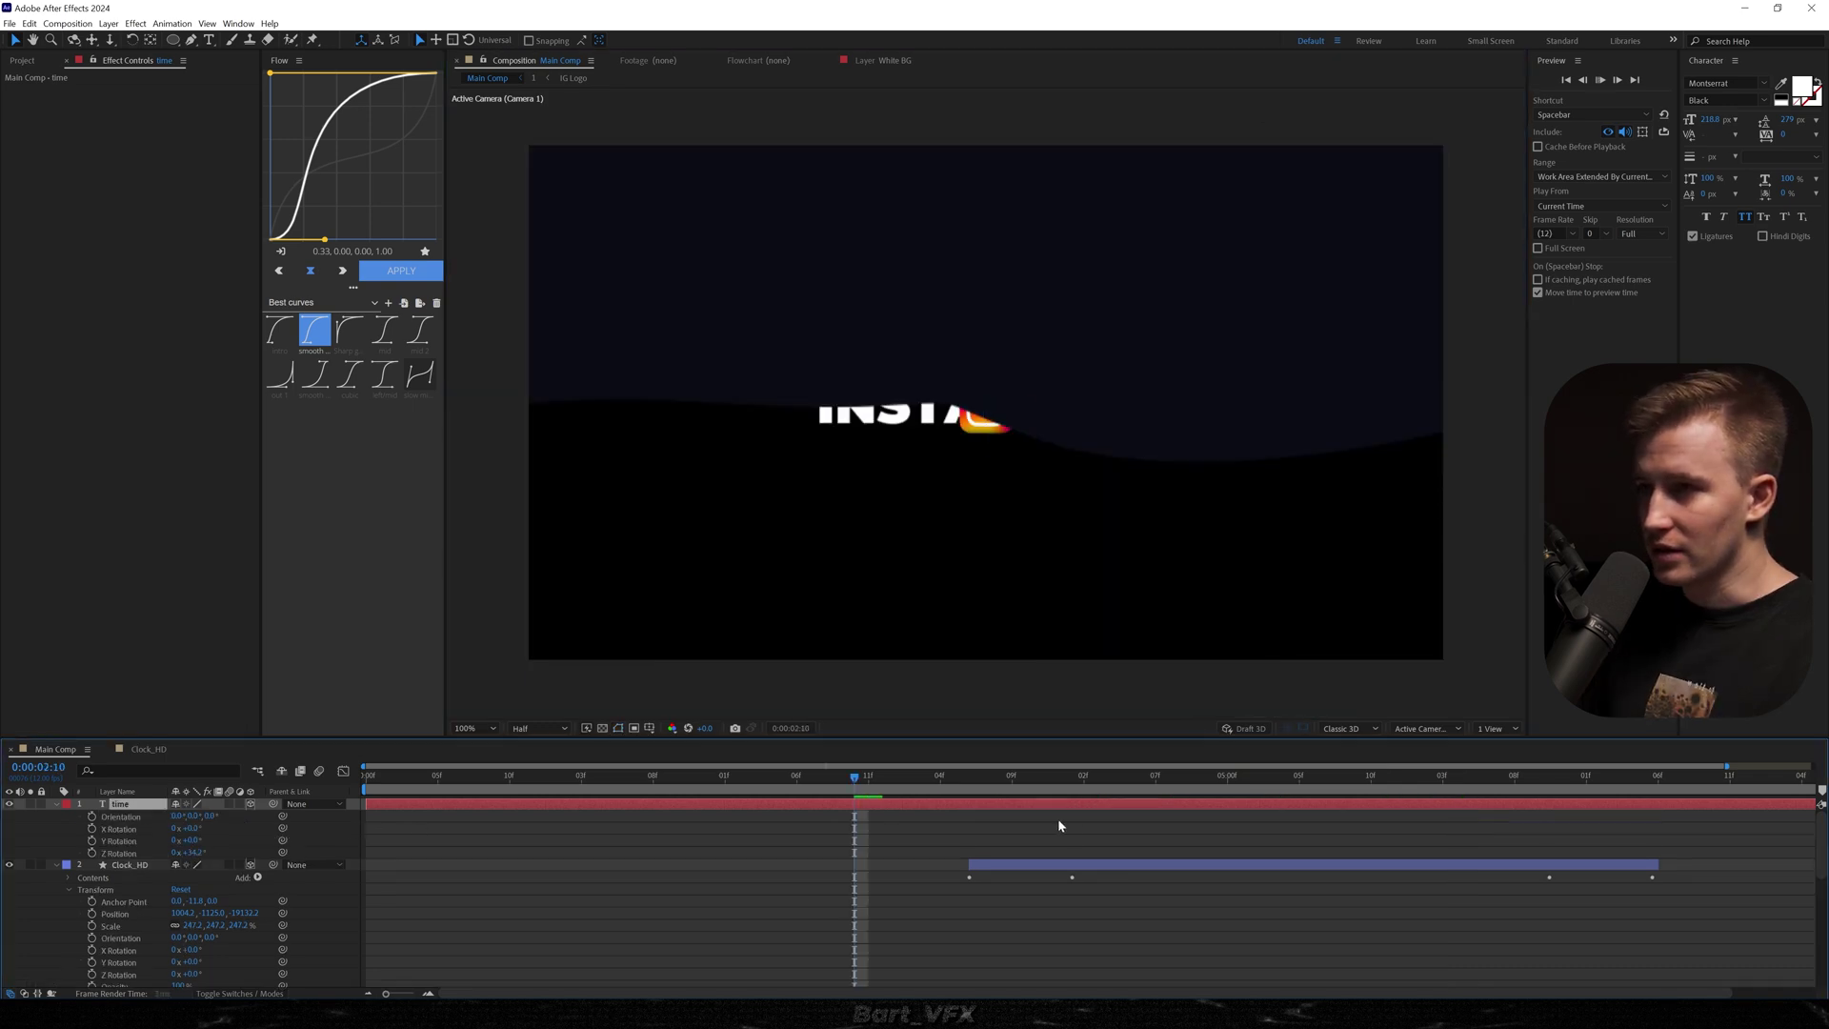
key("space")
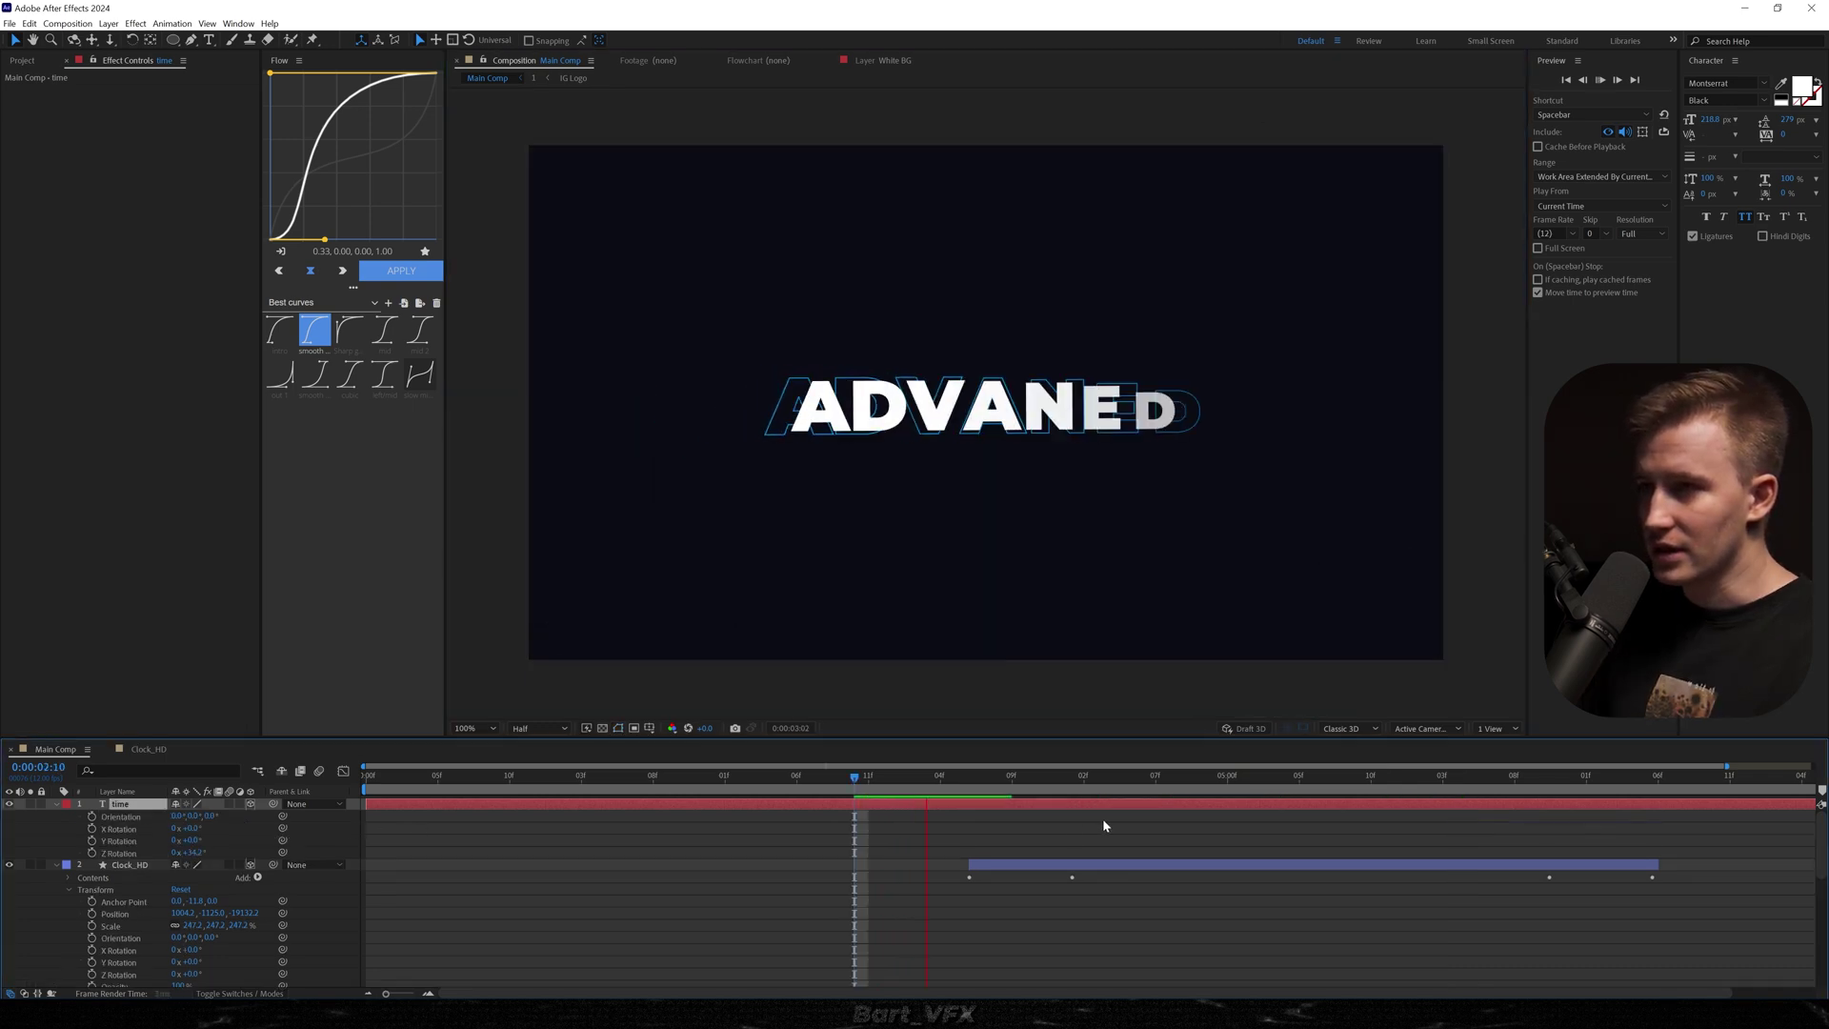
key("space")
Step: Animate the TIME text's Position sliding in from the left between 0:00:04:00 and 0:00:04:11, with the Intro easing curve
key("shift+p")
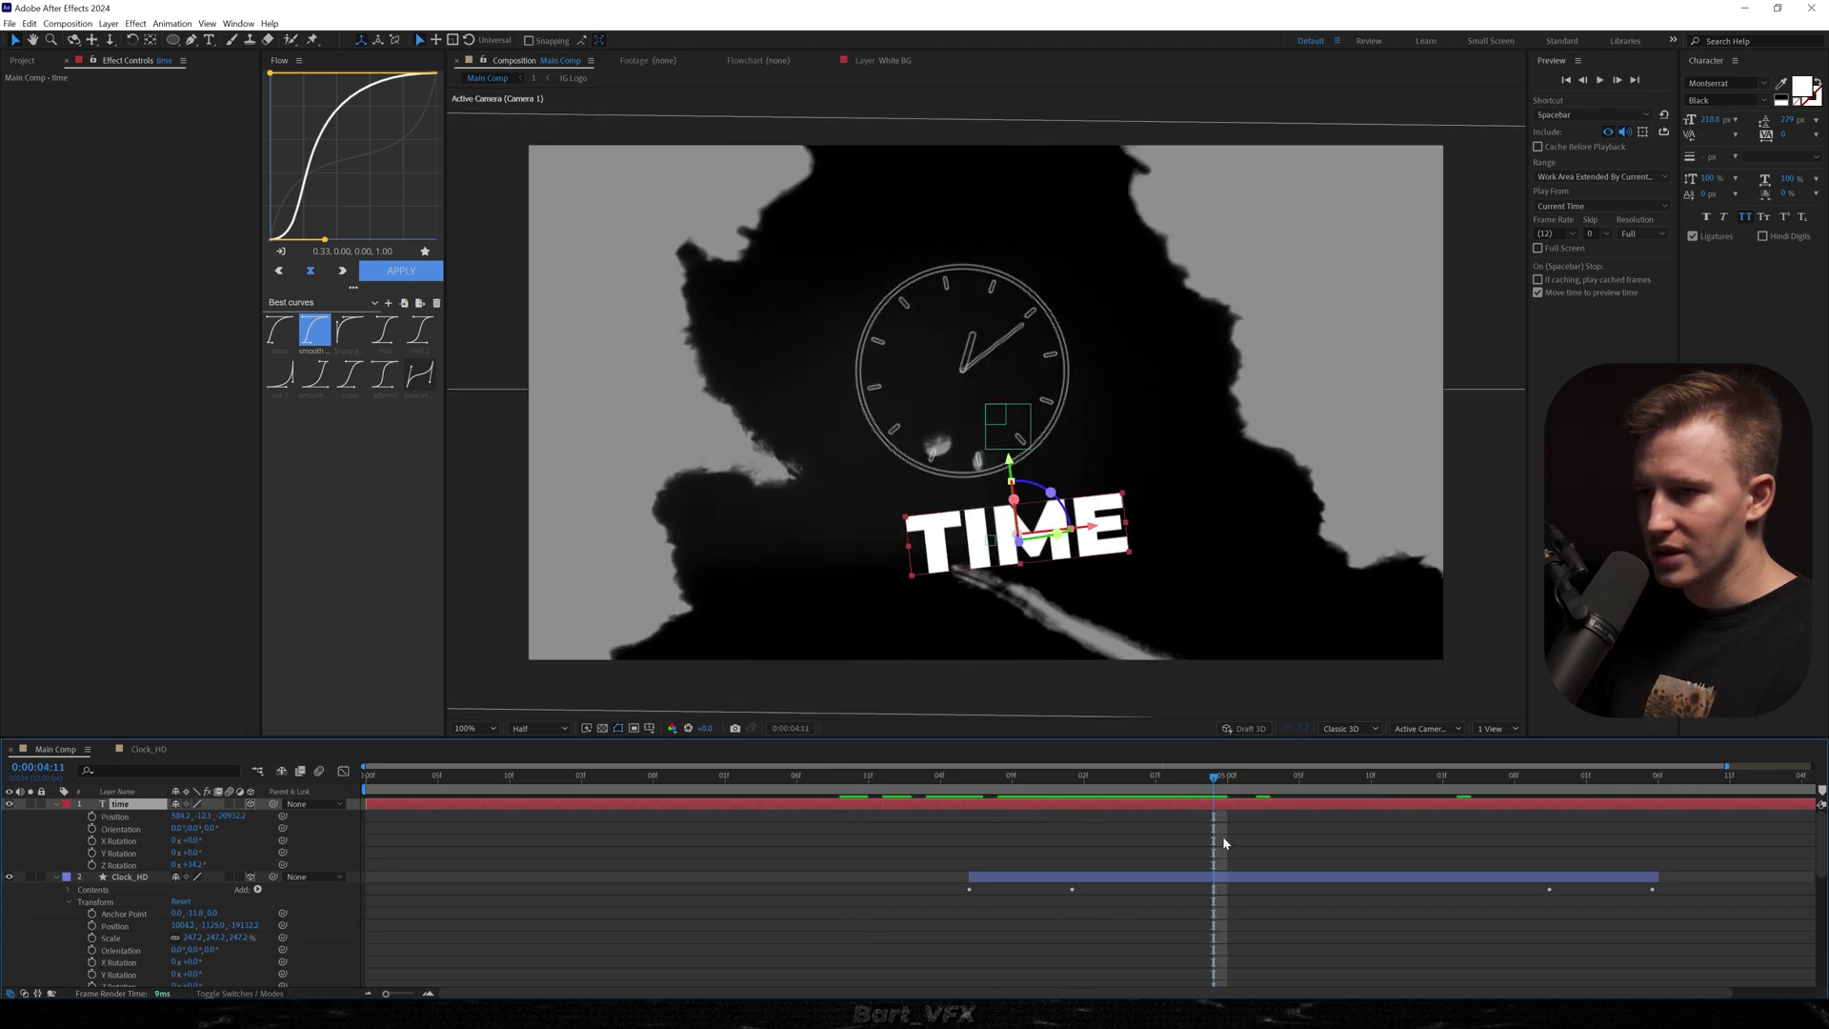
left_click(1056, 775)
left_click_drag(1039, 542, 890, 576)
left_click(279, 330)
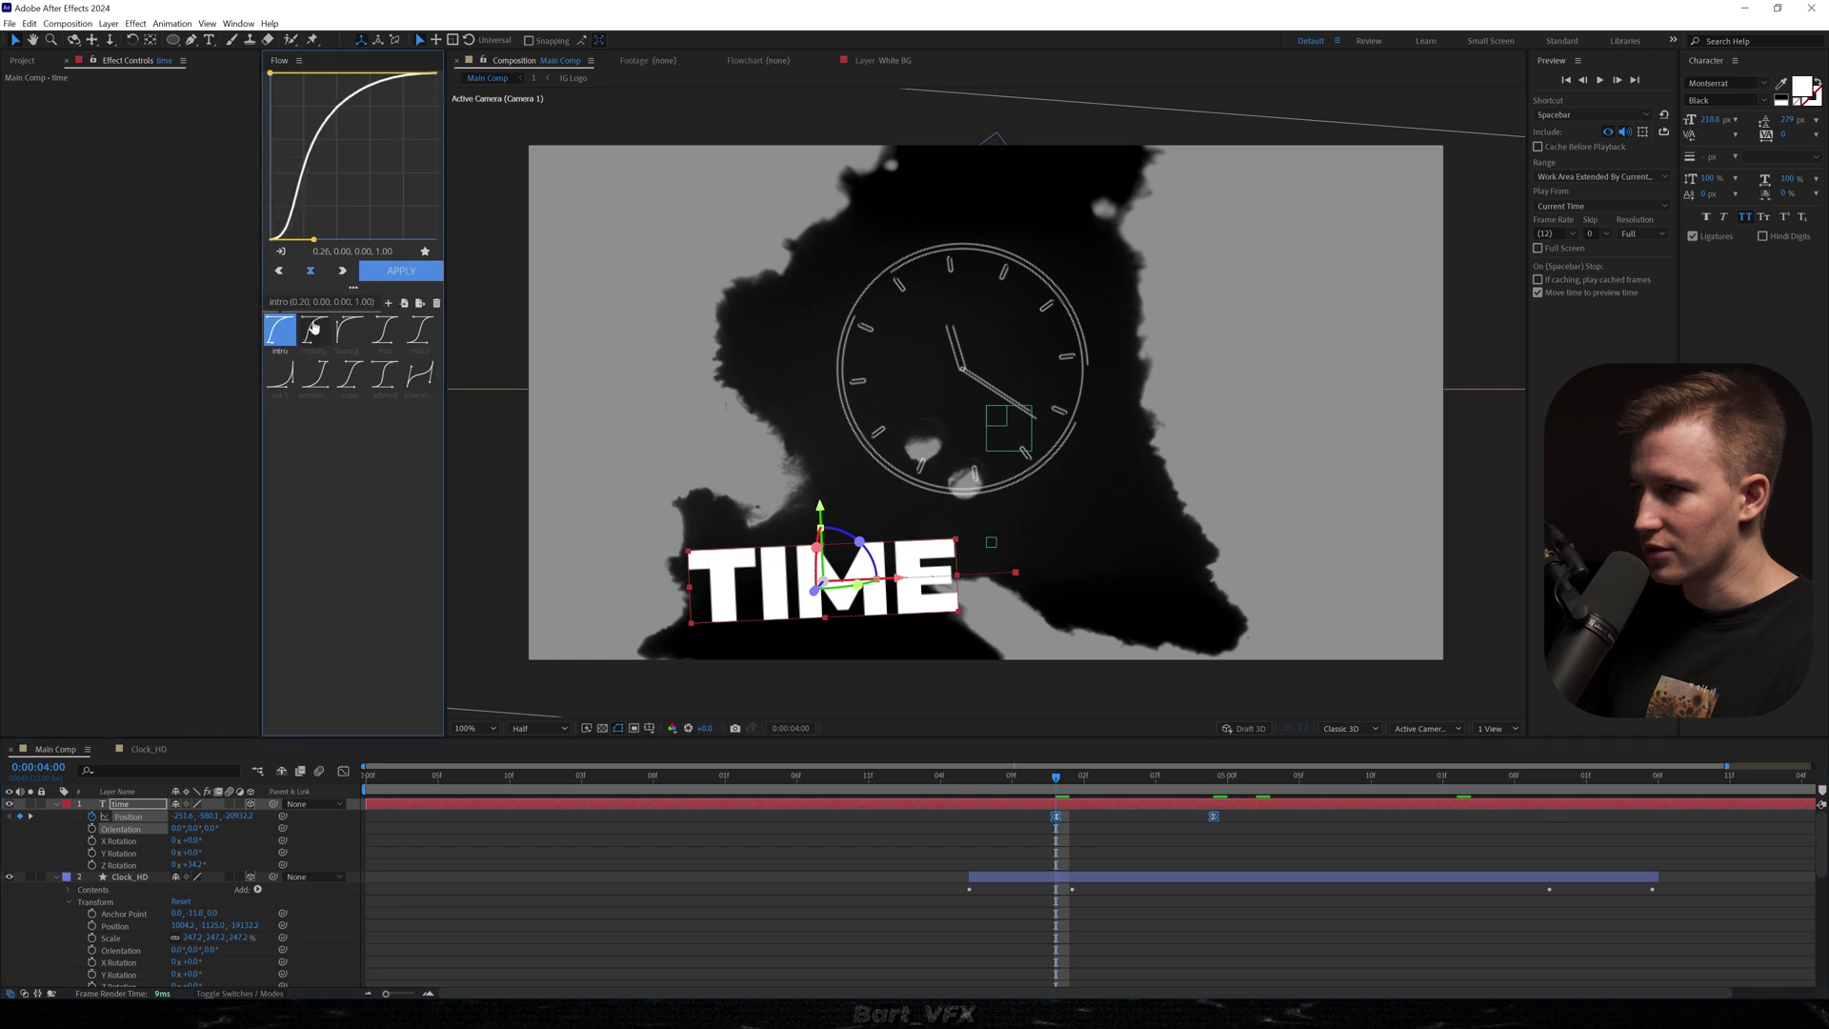
Step: Retime the TIME text's Position keyframes to begin just after the clock starts at 0:00:03:06, and preview the slide-in
key("space")
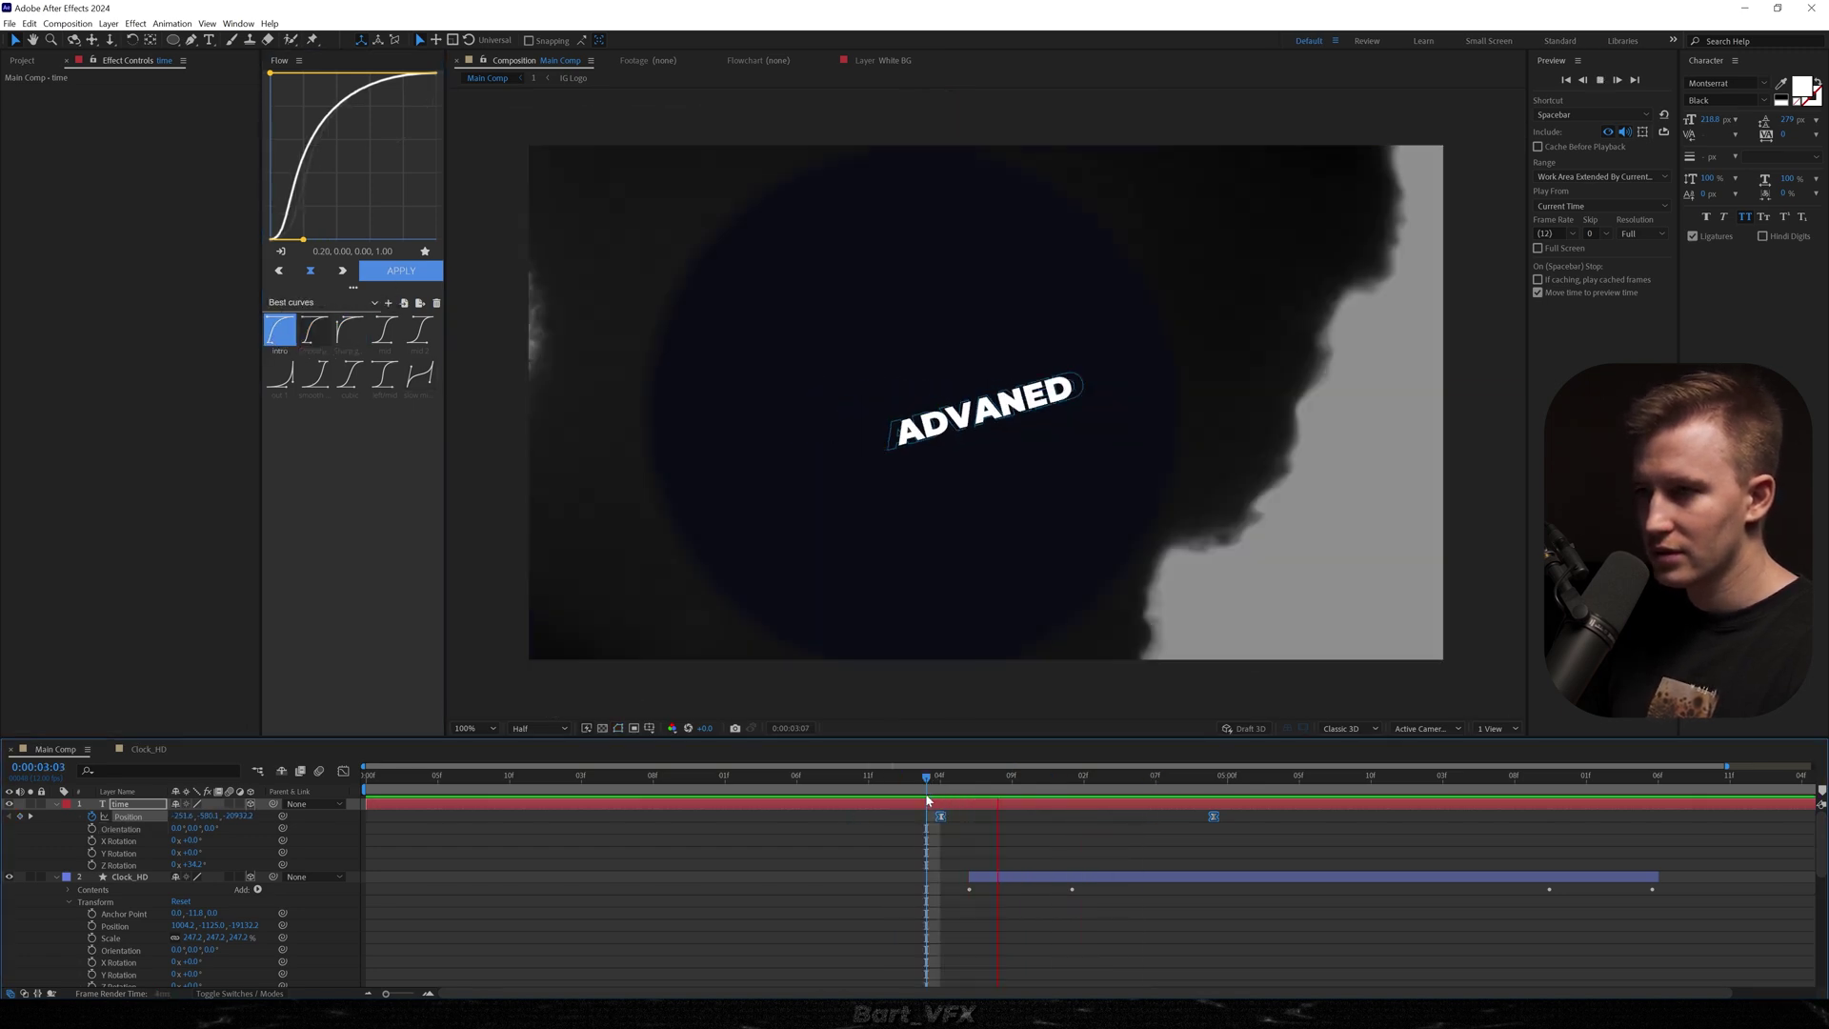
key("space")
left_click_drag(941, 817, 1013, 816)
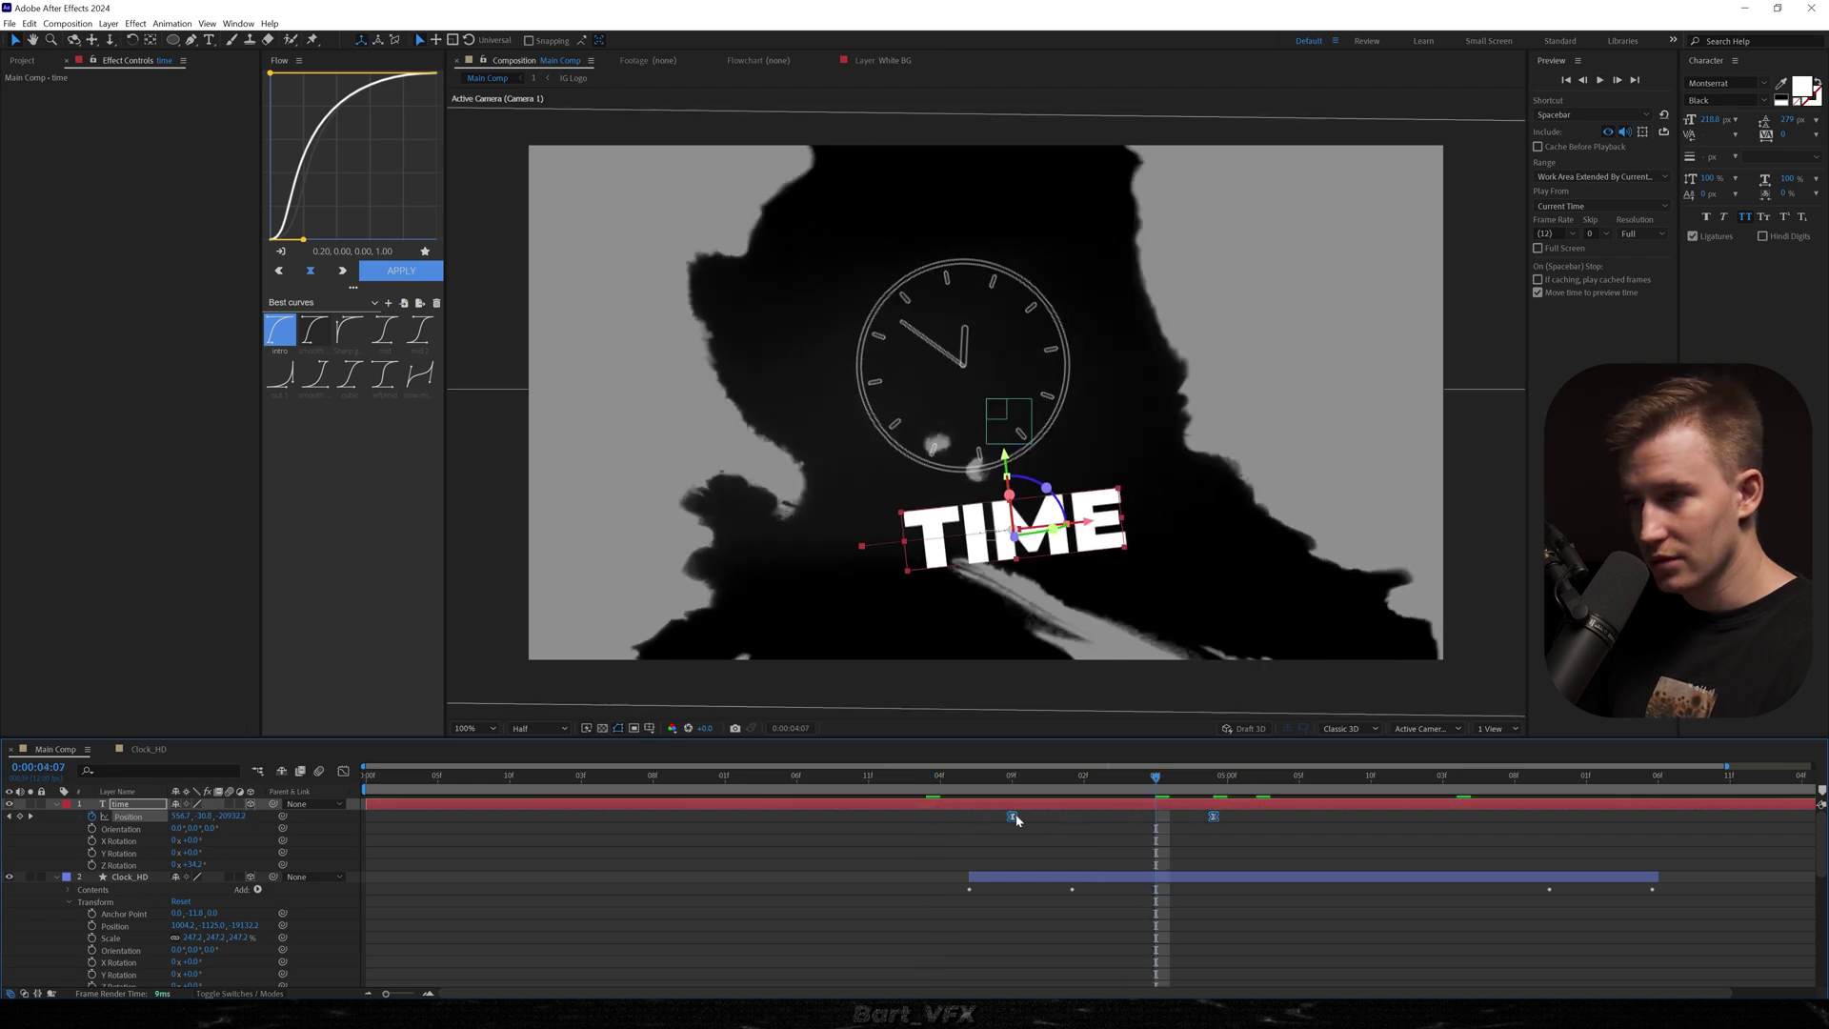
left_click(925, 783)
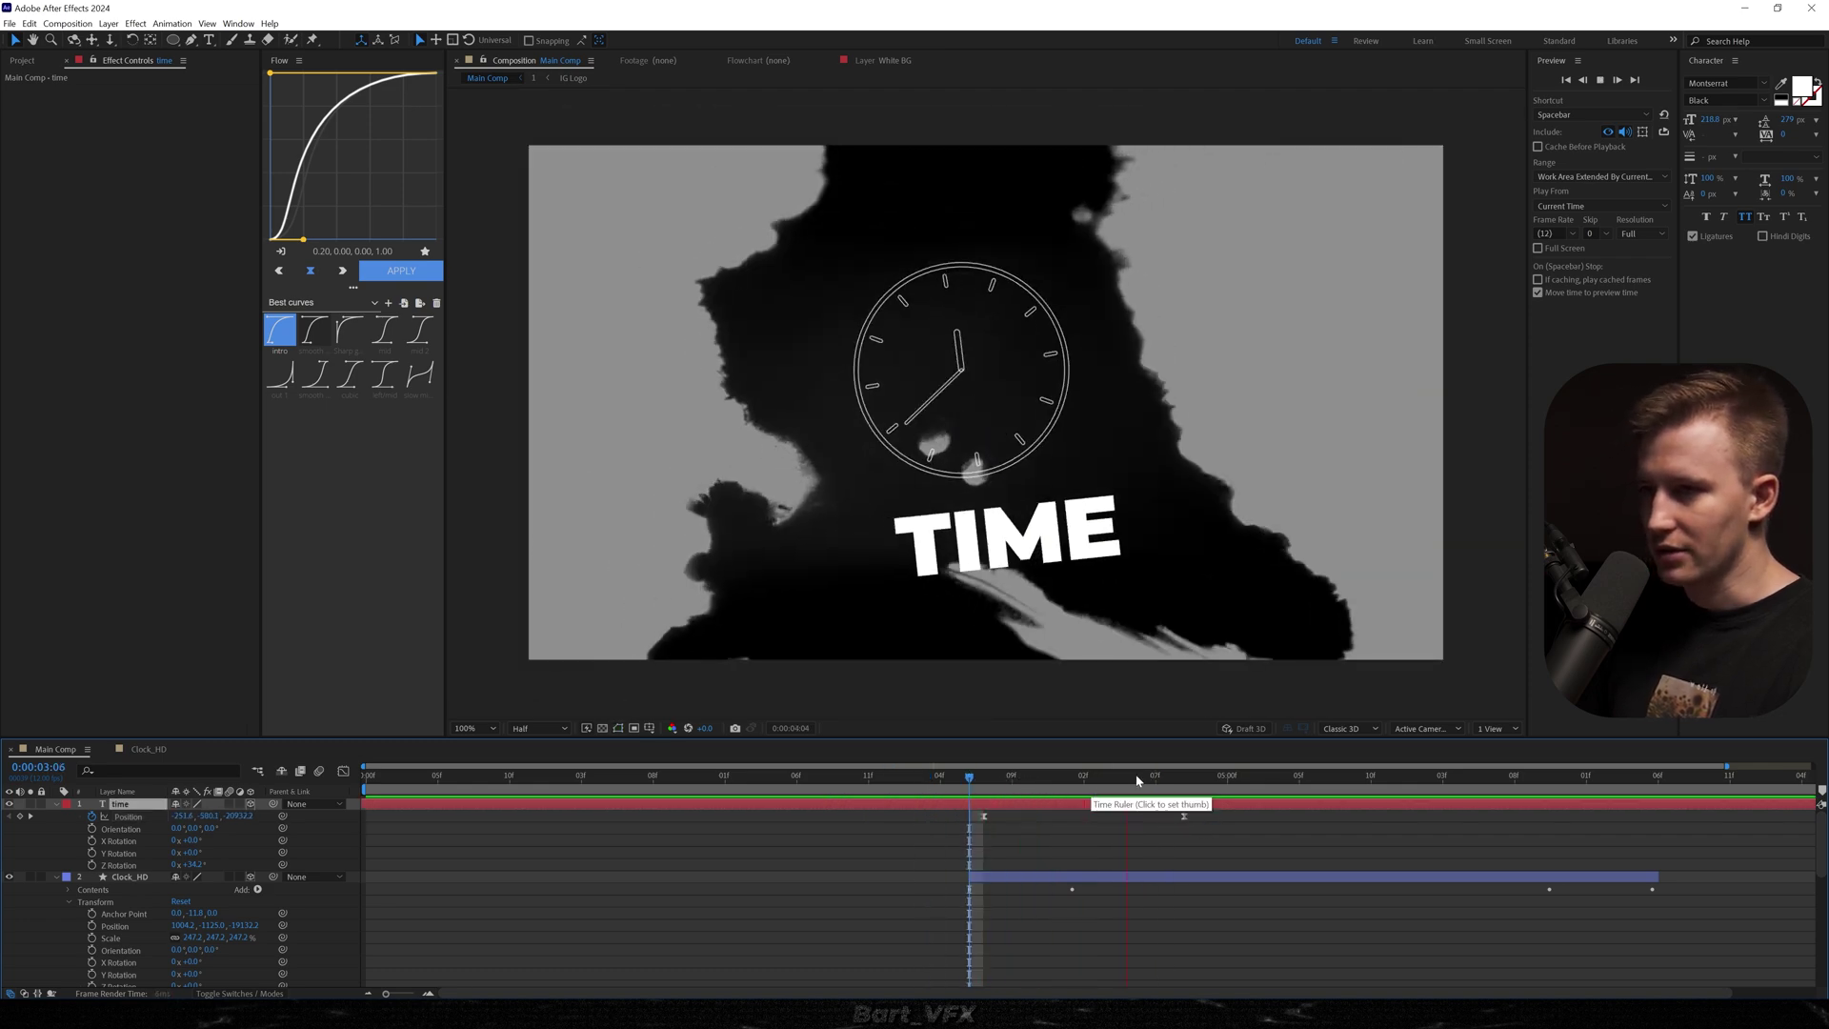
key("space")
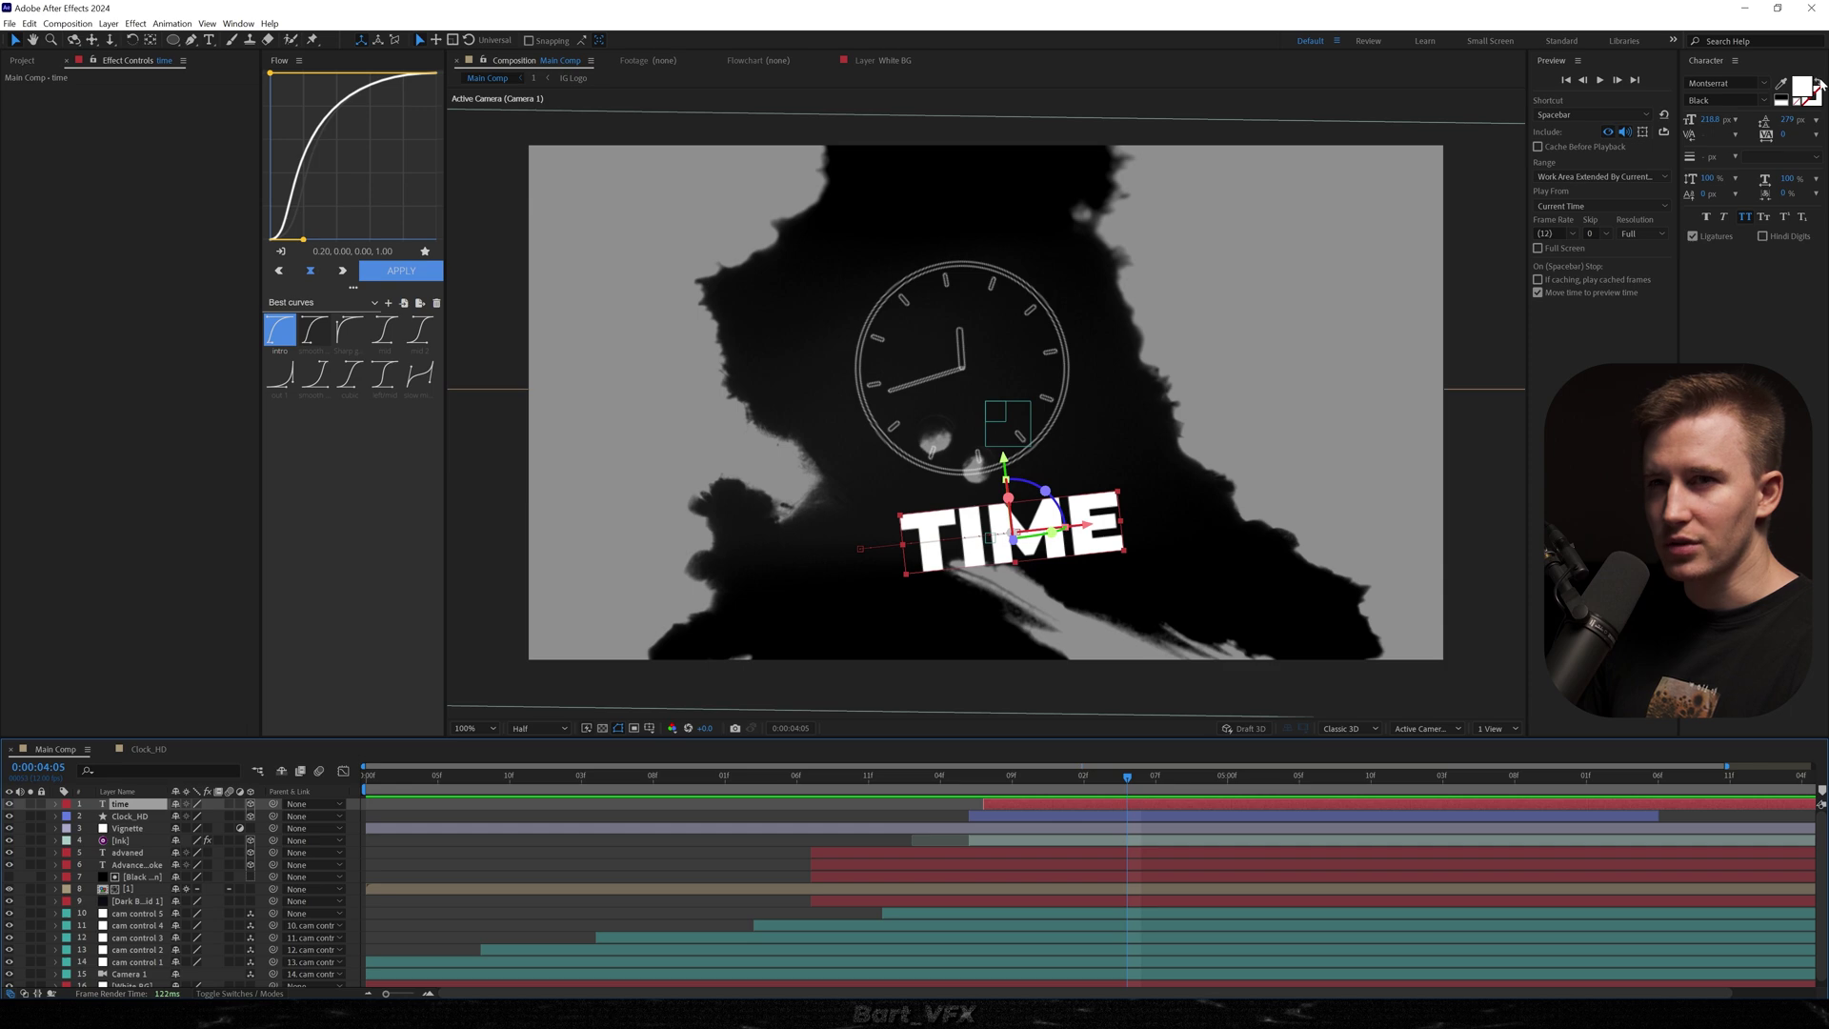
Step: Turn the TIME text into a white outline without fill and adjust the stroke width of Clock_HD
left_click(1819, 84)
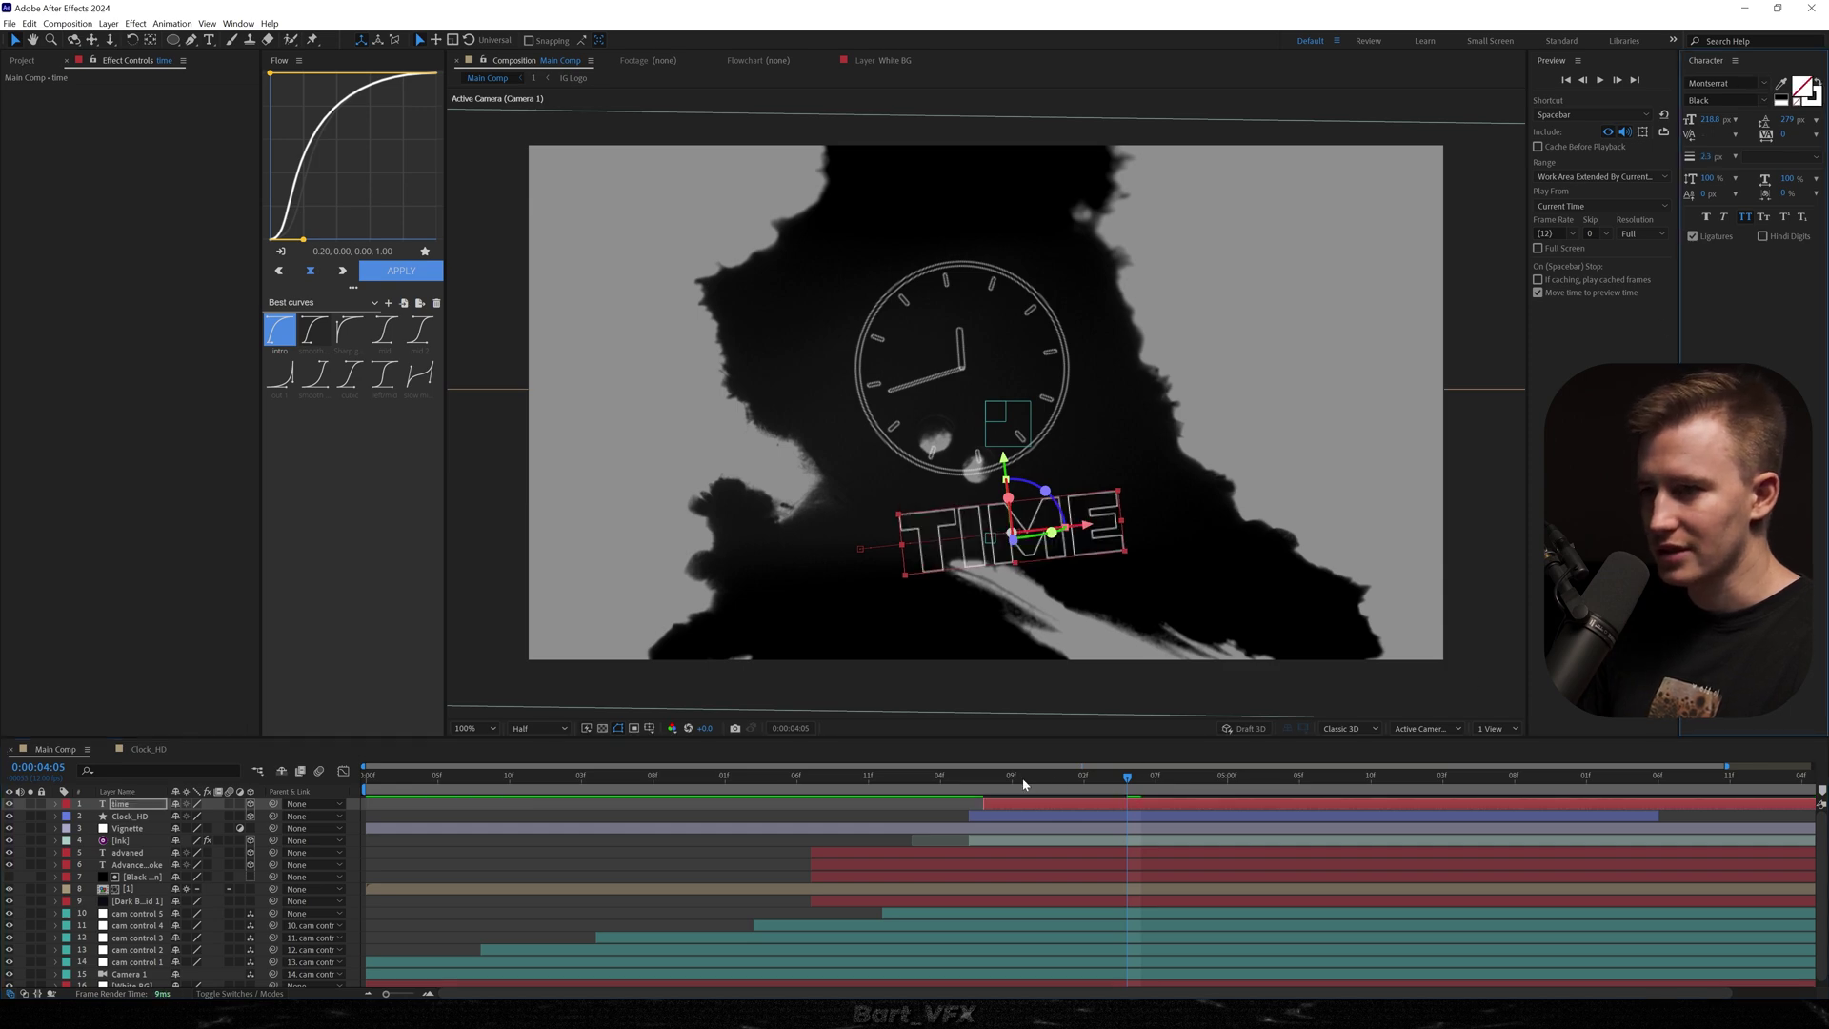
key("space")
left_click(134, 817)
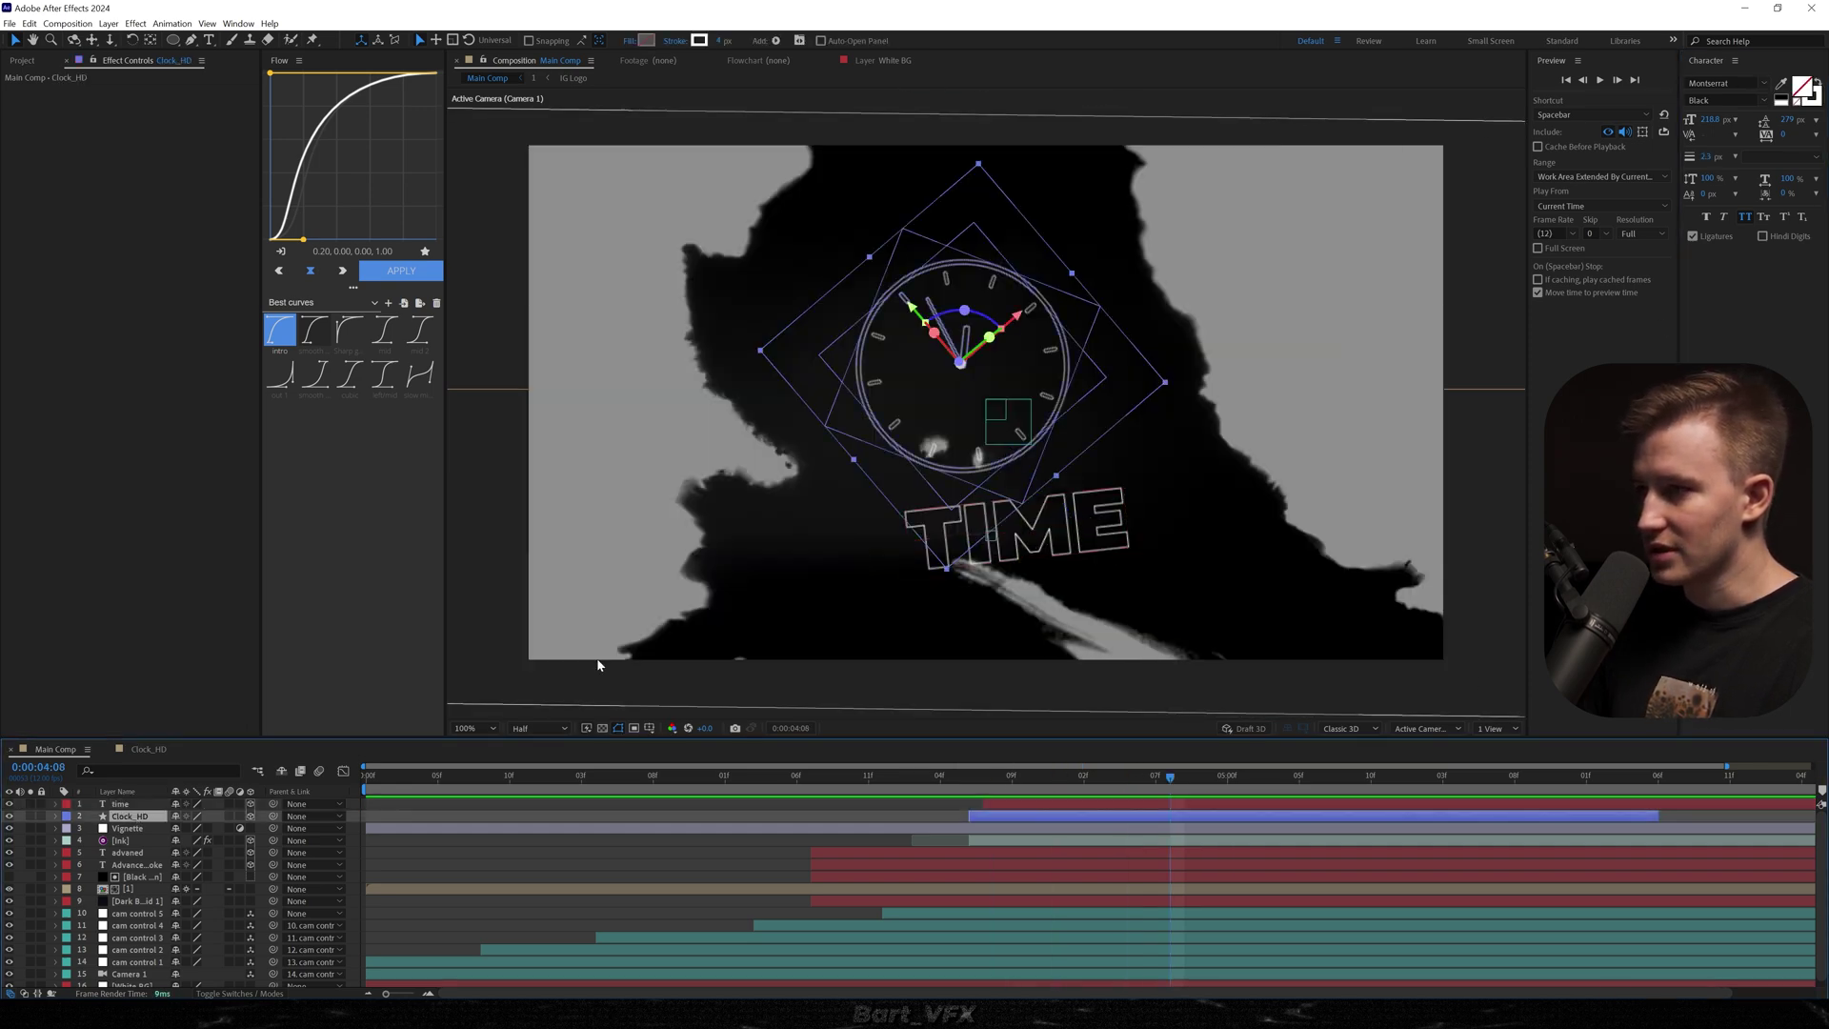
left_click_drag(726, 42, 737, 40)
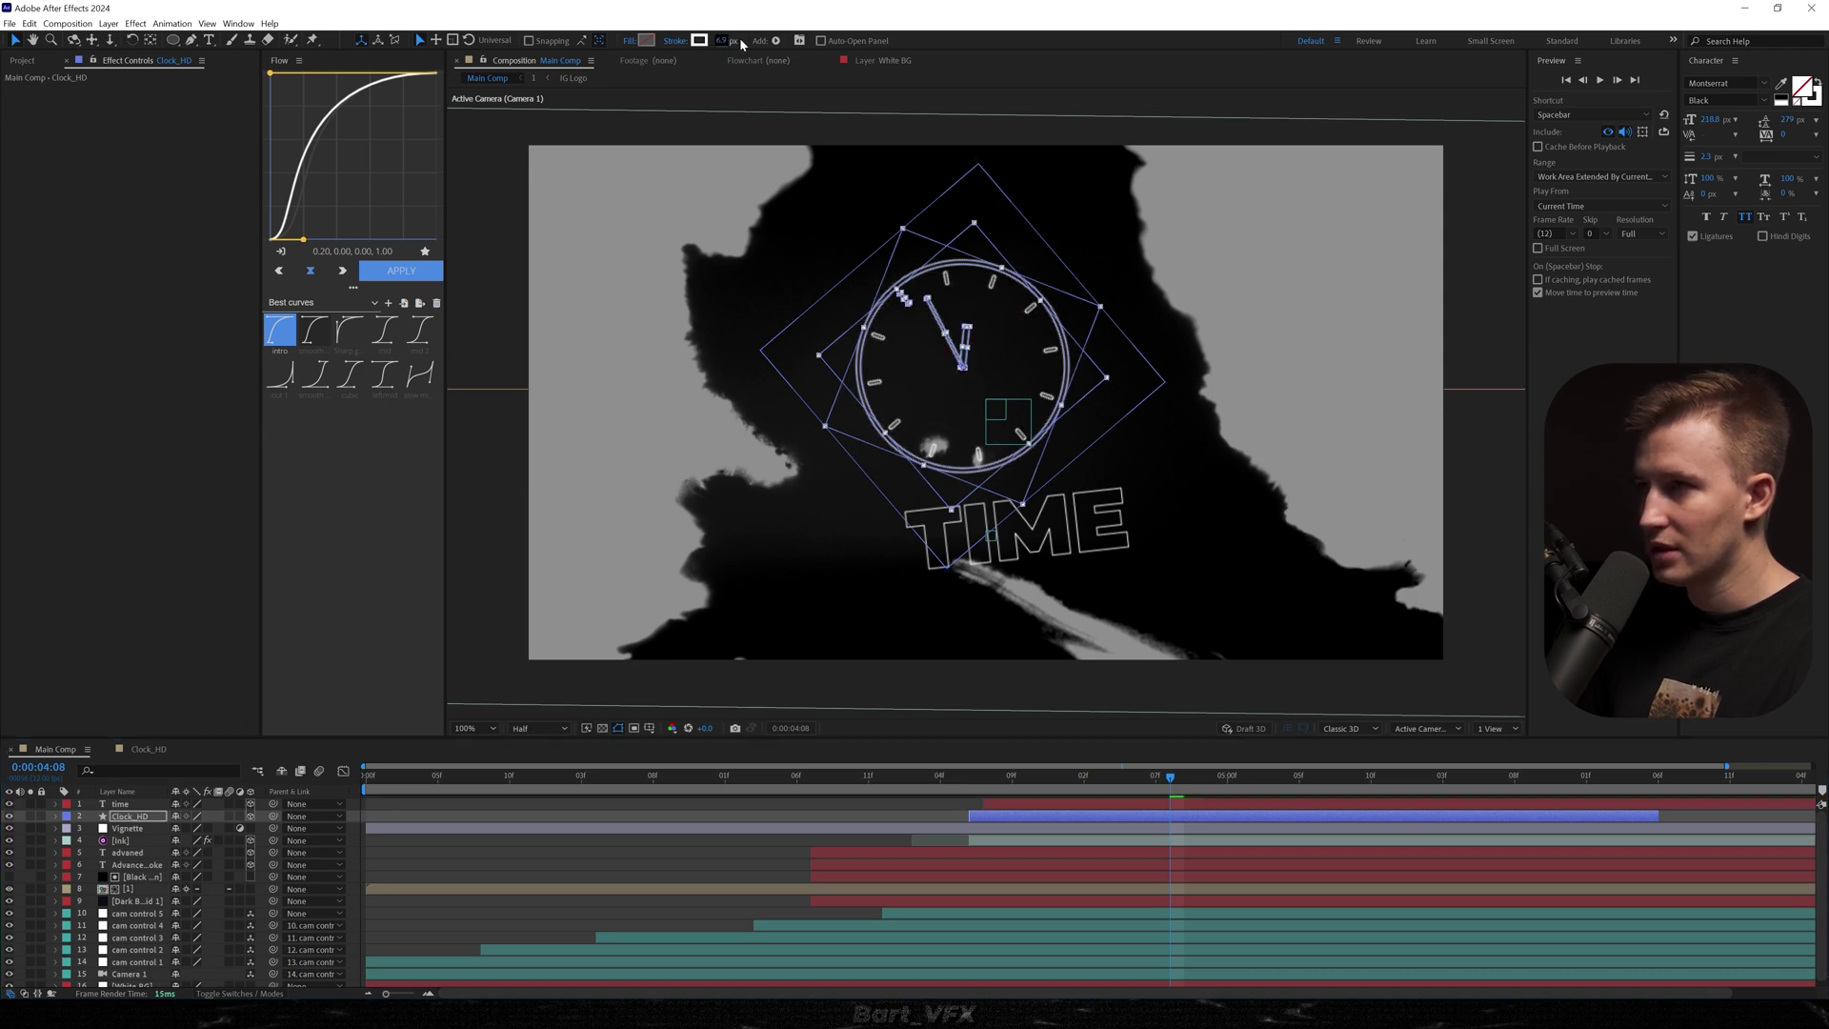
Step: Apply the Deep Glow effect to Clock_HD and copy it onto the TIME text
left_click(136, 816)
key("ctrl+space")
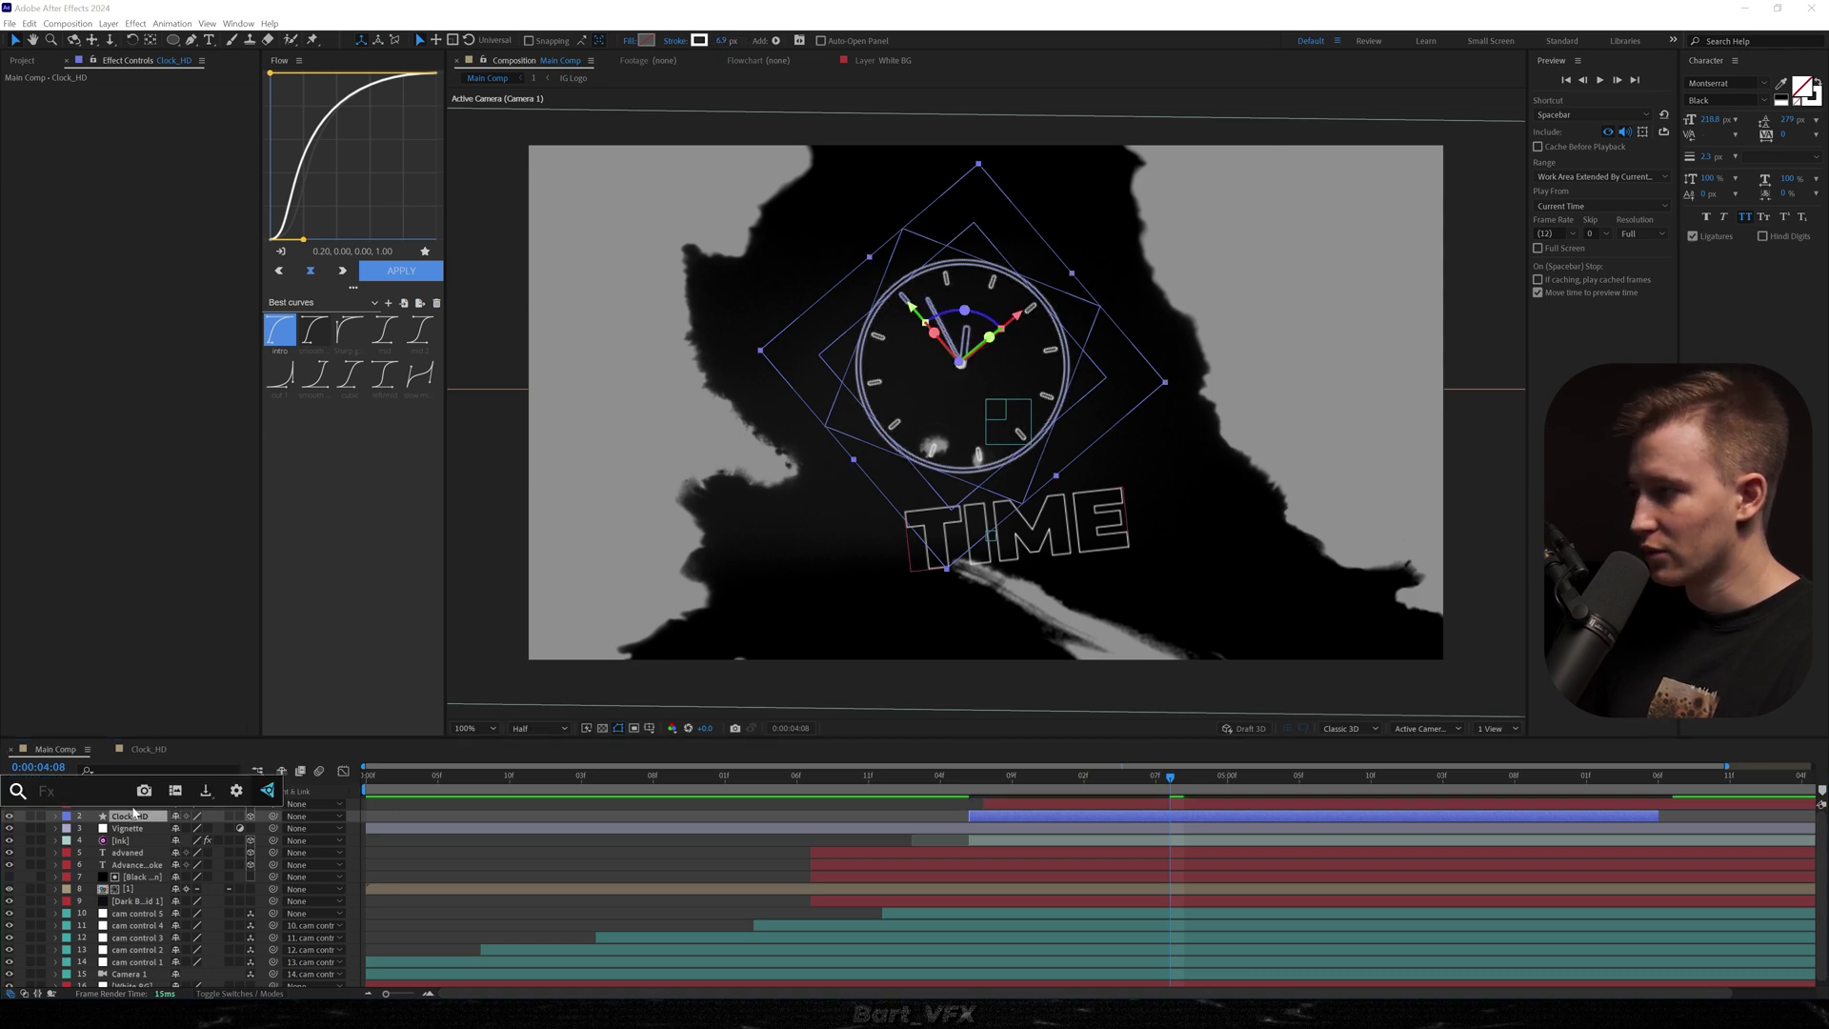
type("de")
key("Return")
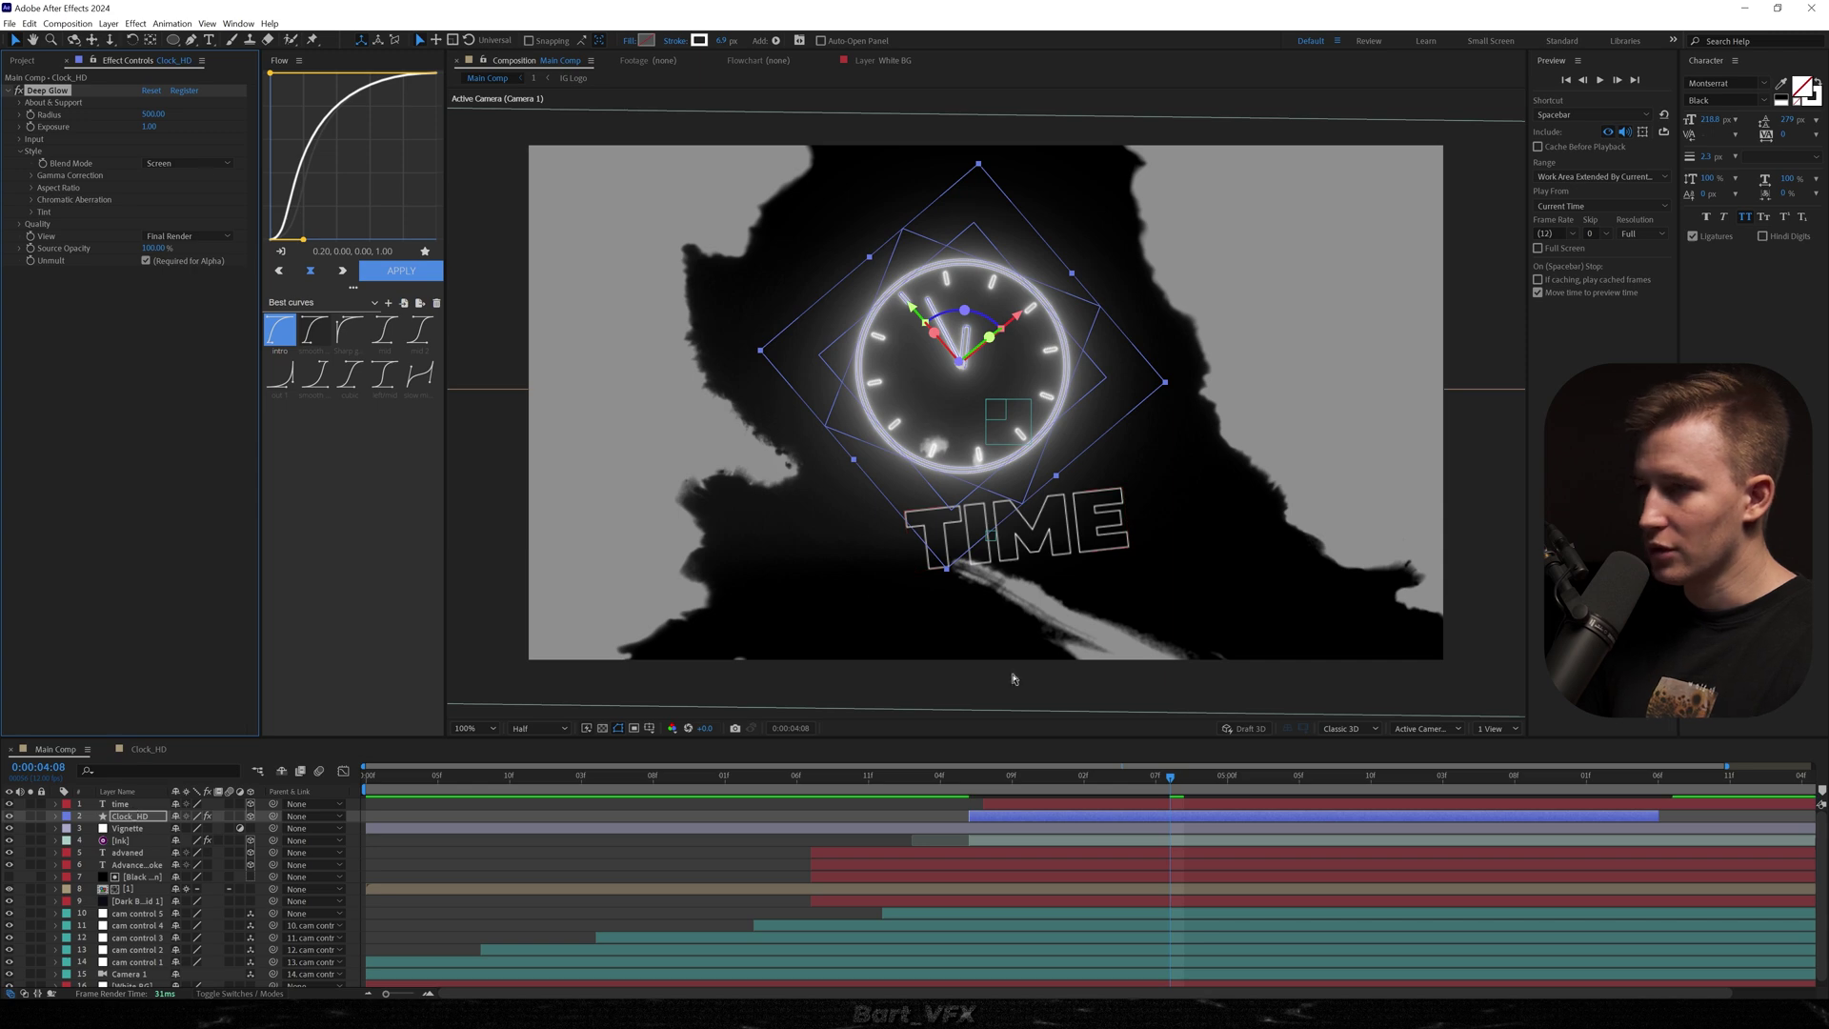
key("ctrl+Up")
key("ctrl+v")
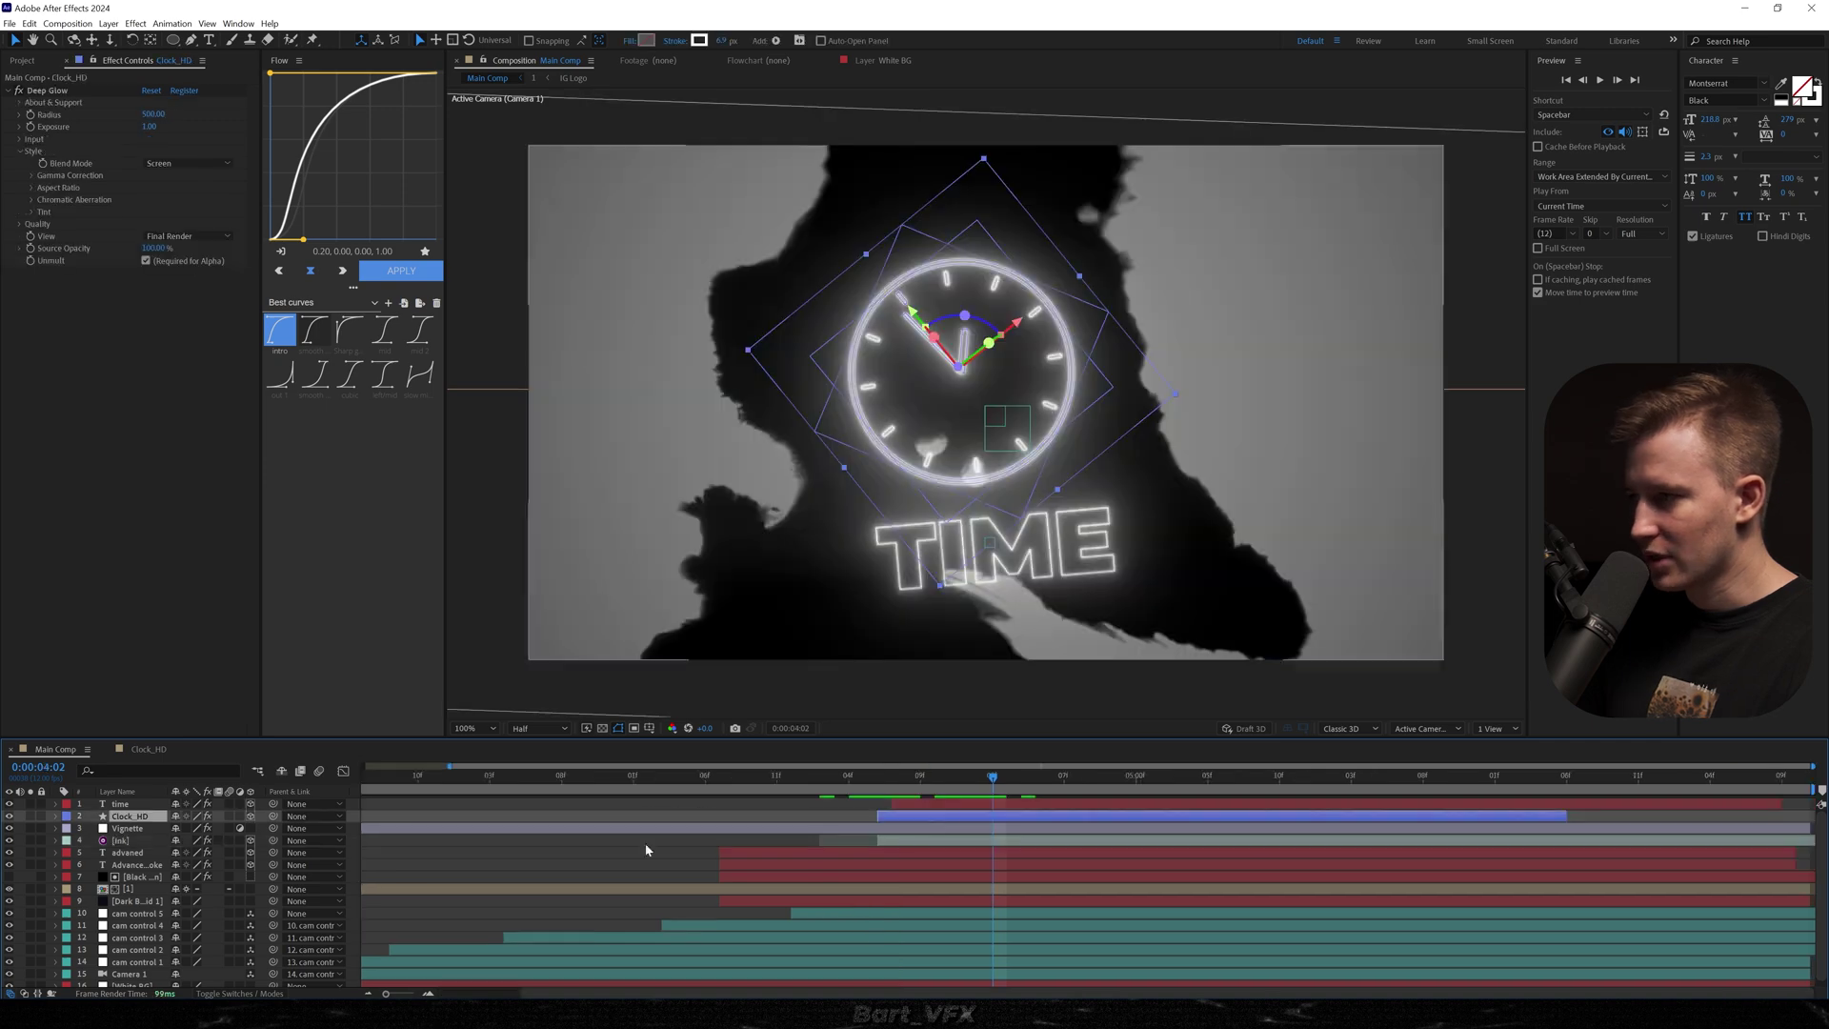
Step: Speed up the clock hands by moving the end keyframes of both hand rotations earlier, and preview the motion
key("u")
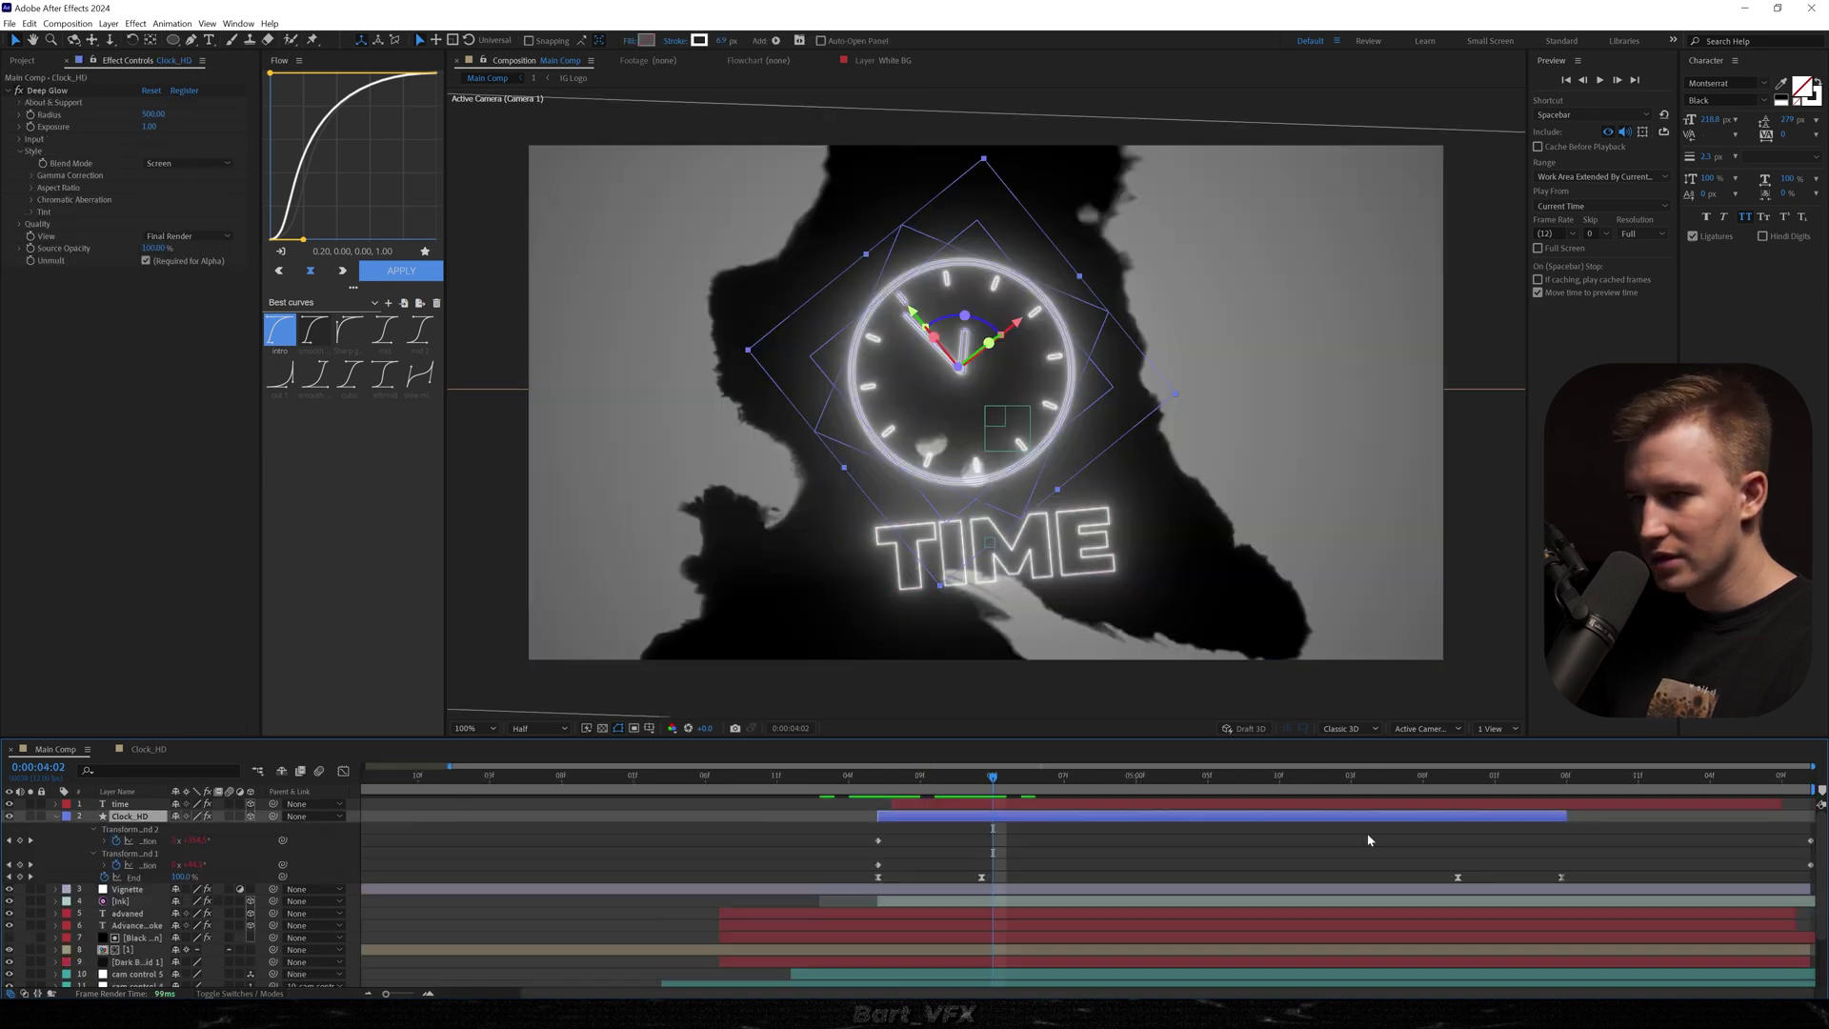
left_click_drag(1770, 835, 1372, 869)
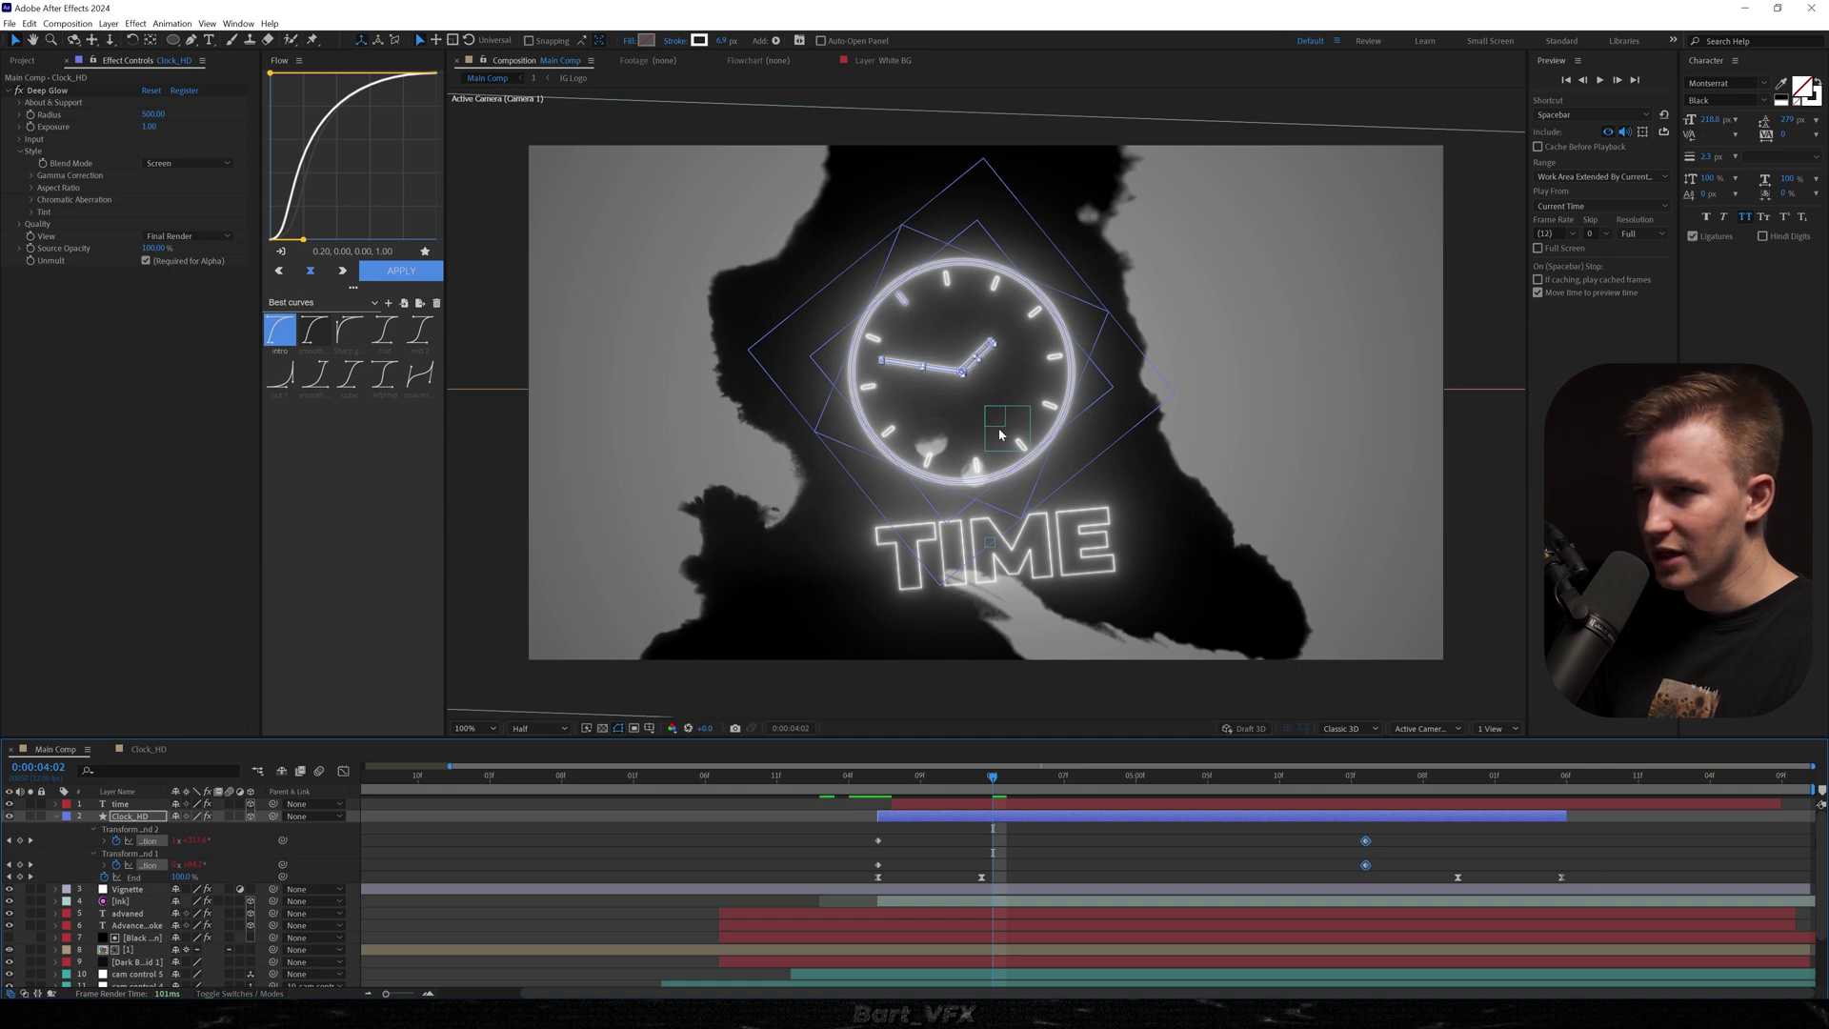
left_click(854, 780)
key("space")
key("space")
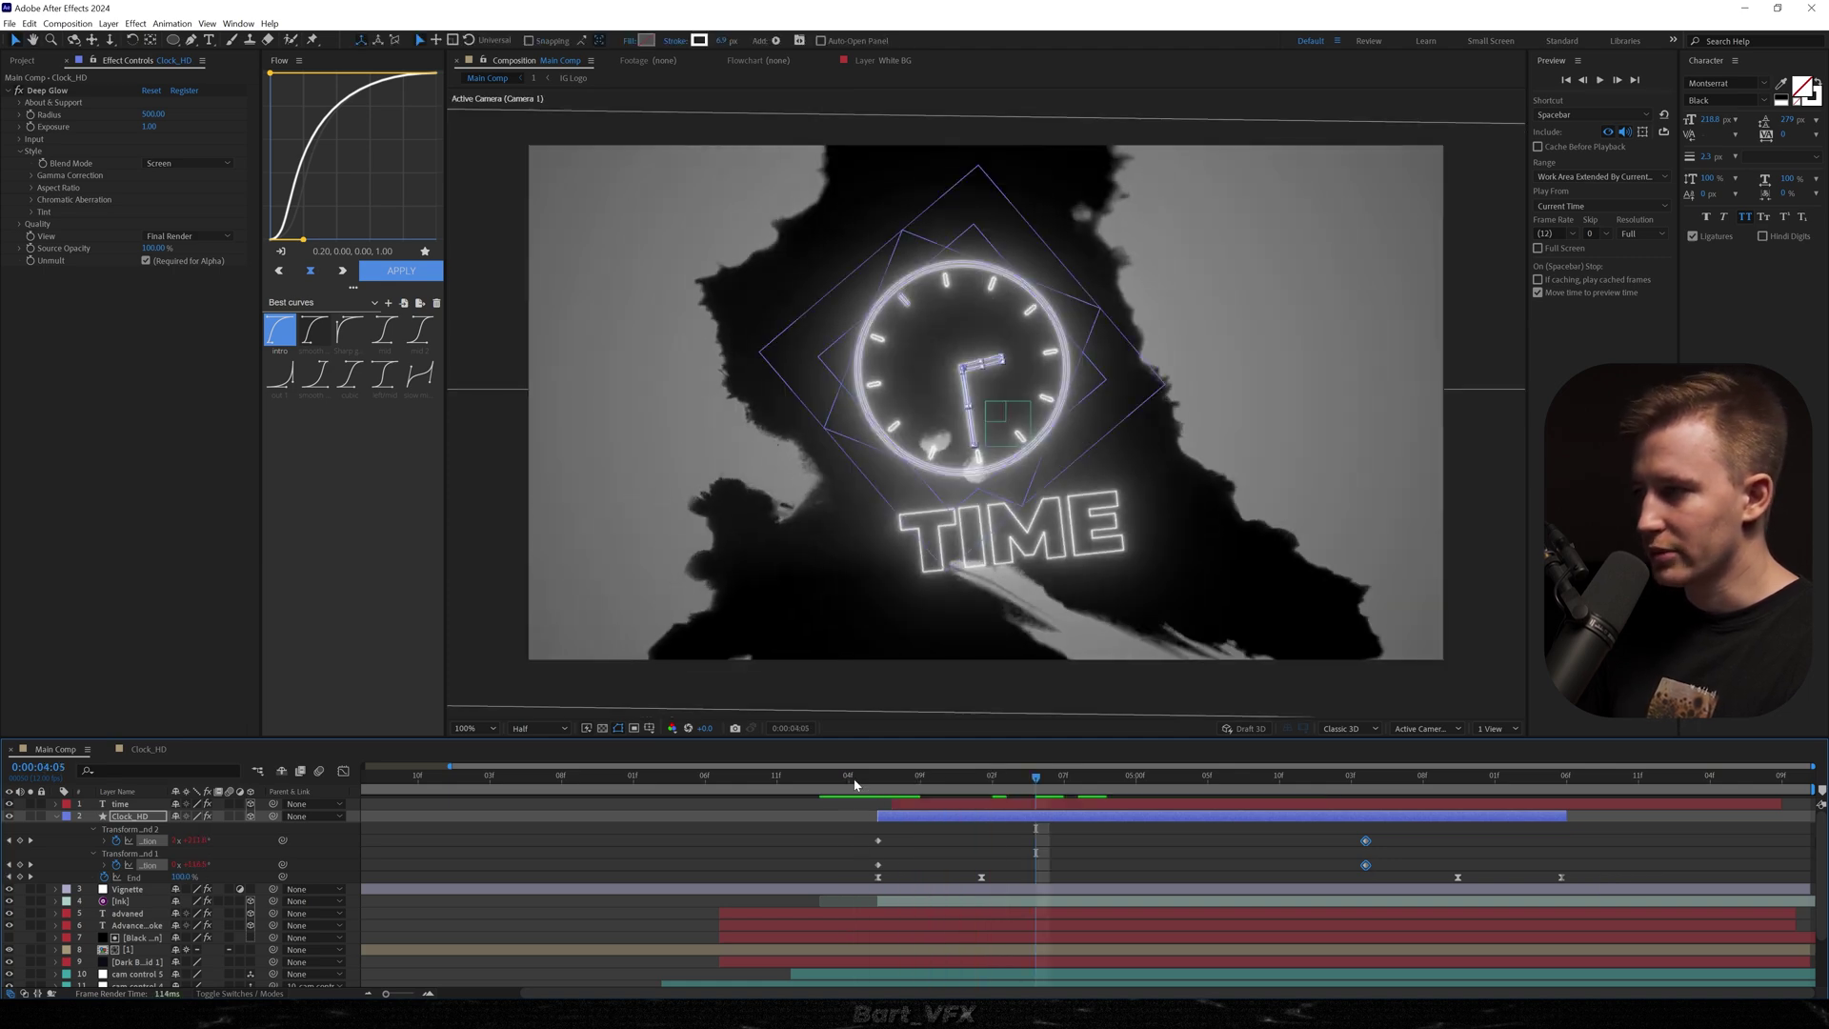
left_click(855, 784)
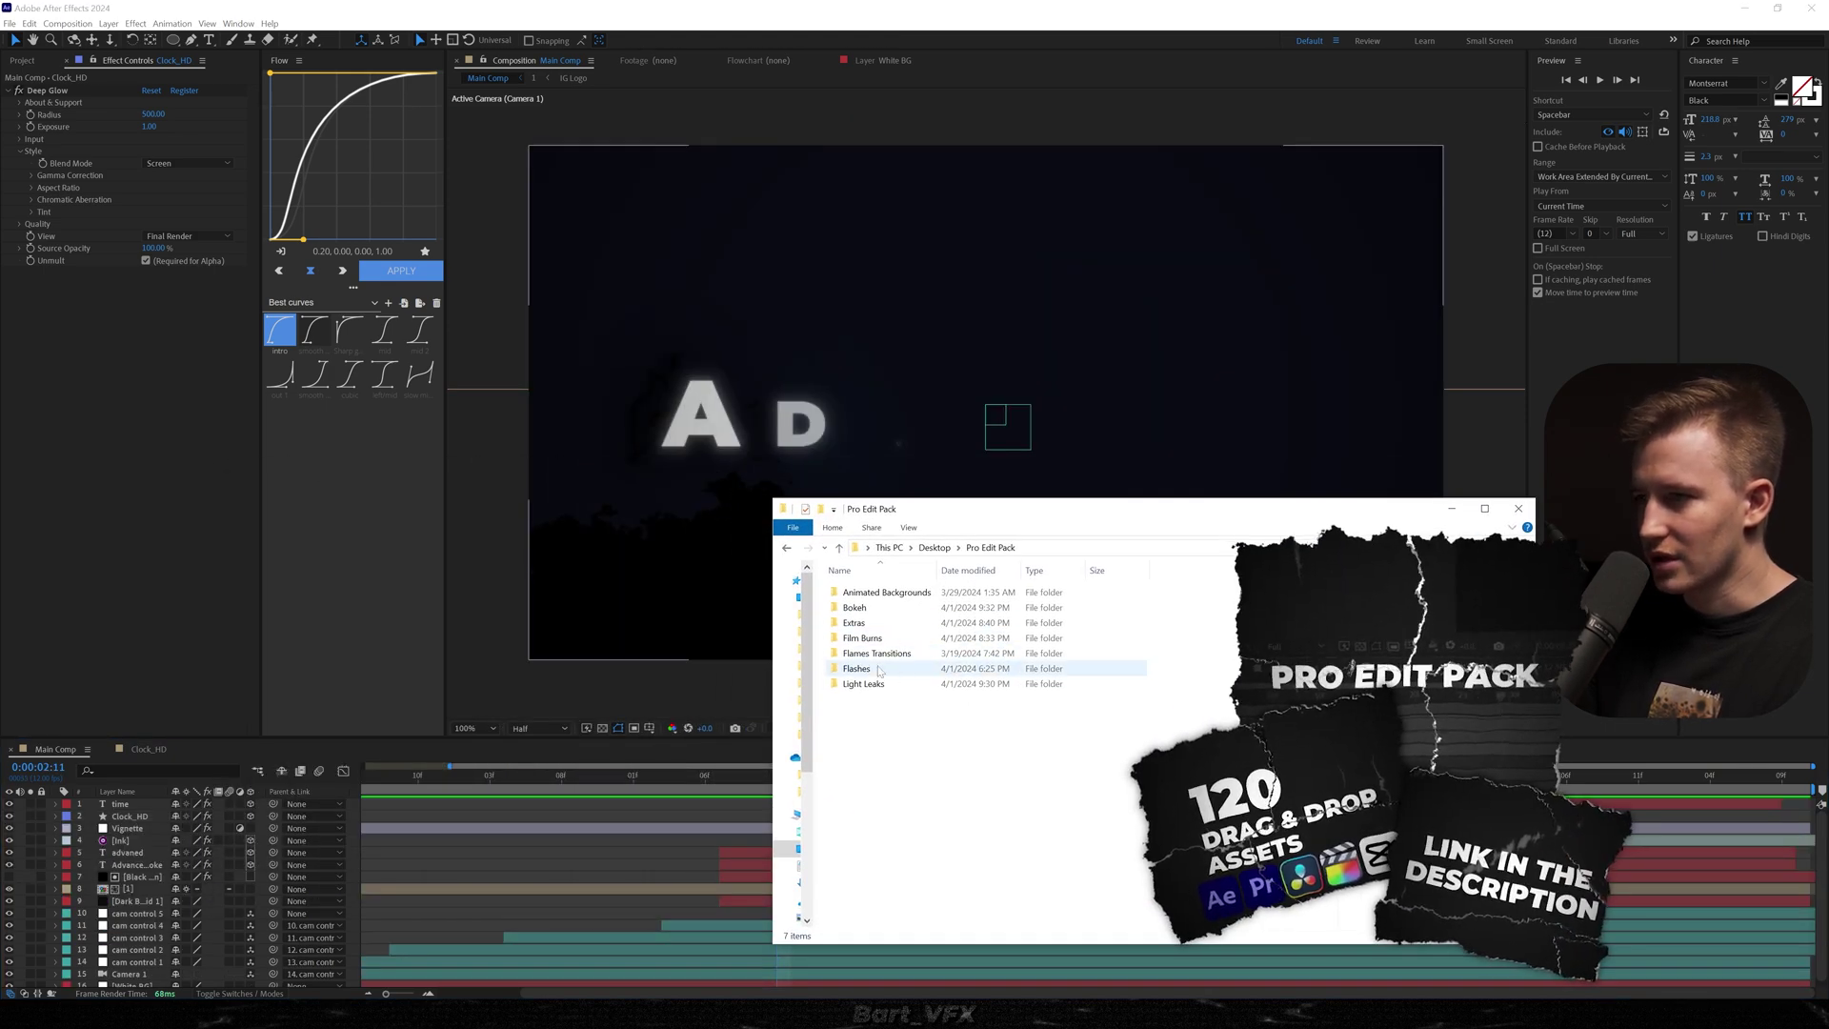
Step: Import the Flash 2 (HD).mp4 clip from the Pro Edit Pack's HD Flashes folder as the uppermost layer of Main Comp
double_click(881, 670)
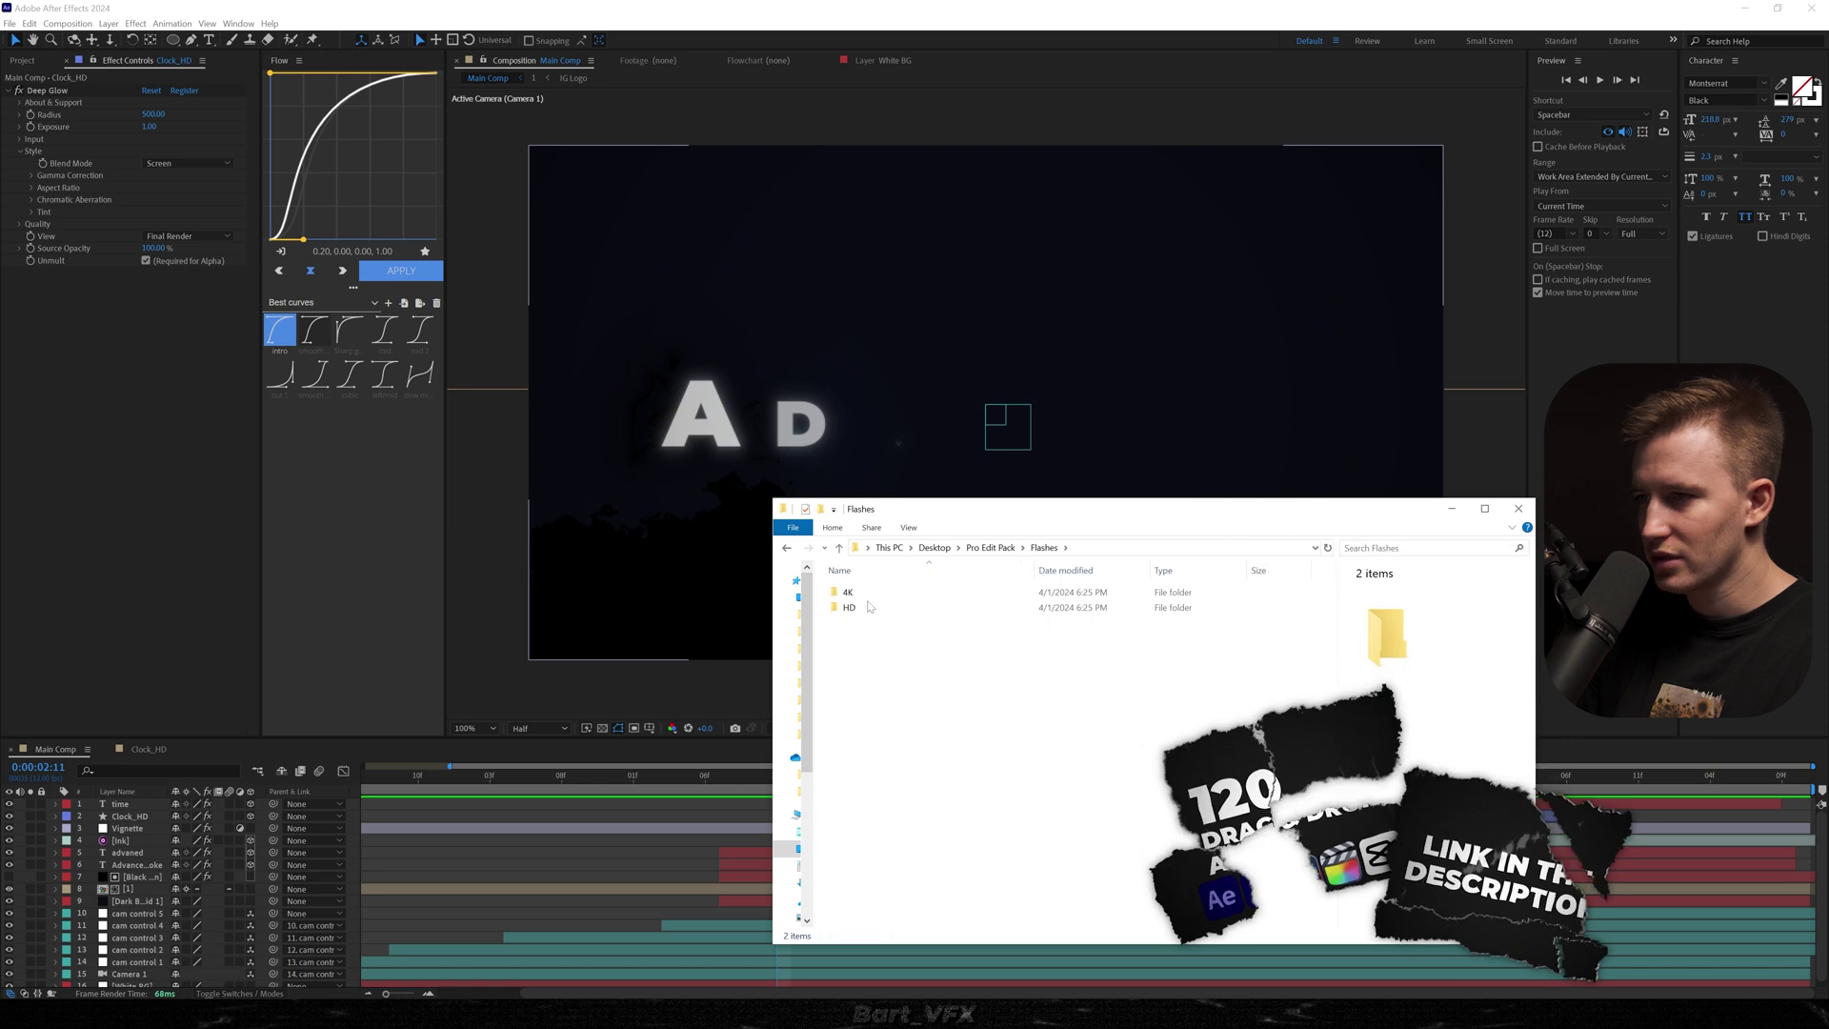
double_click(860, 609)
left_click_drag(949, 600, 596, 831)
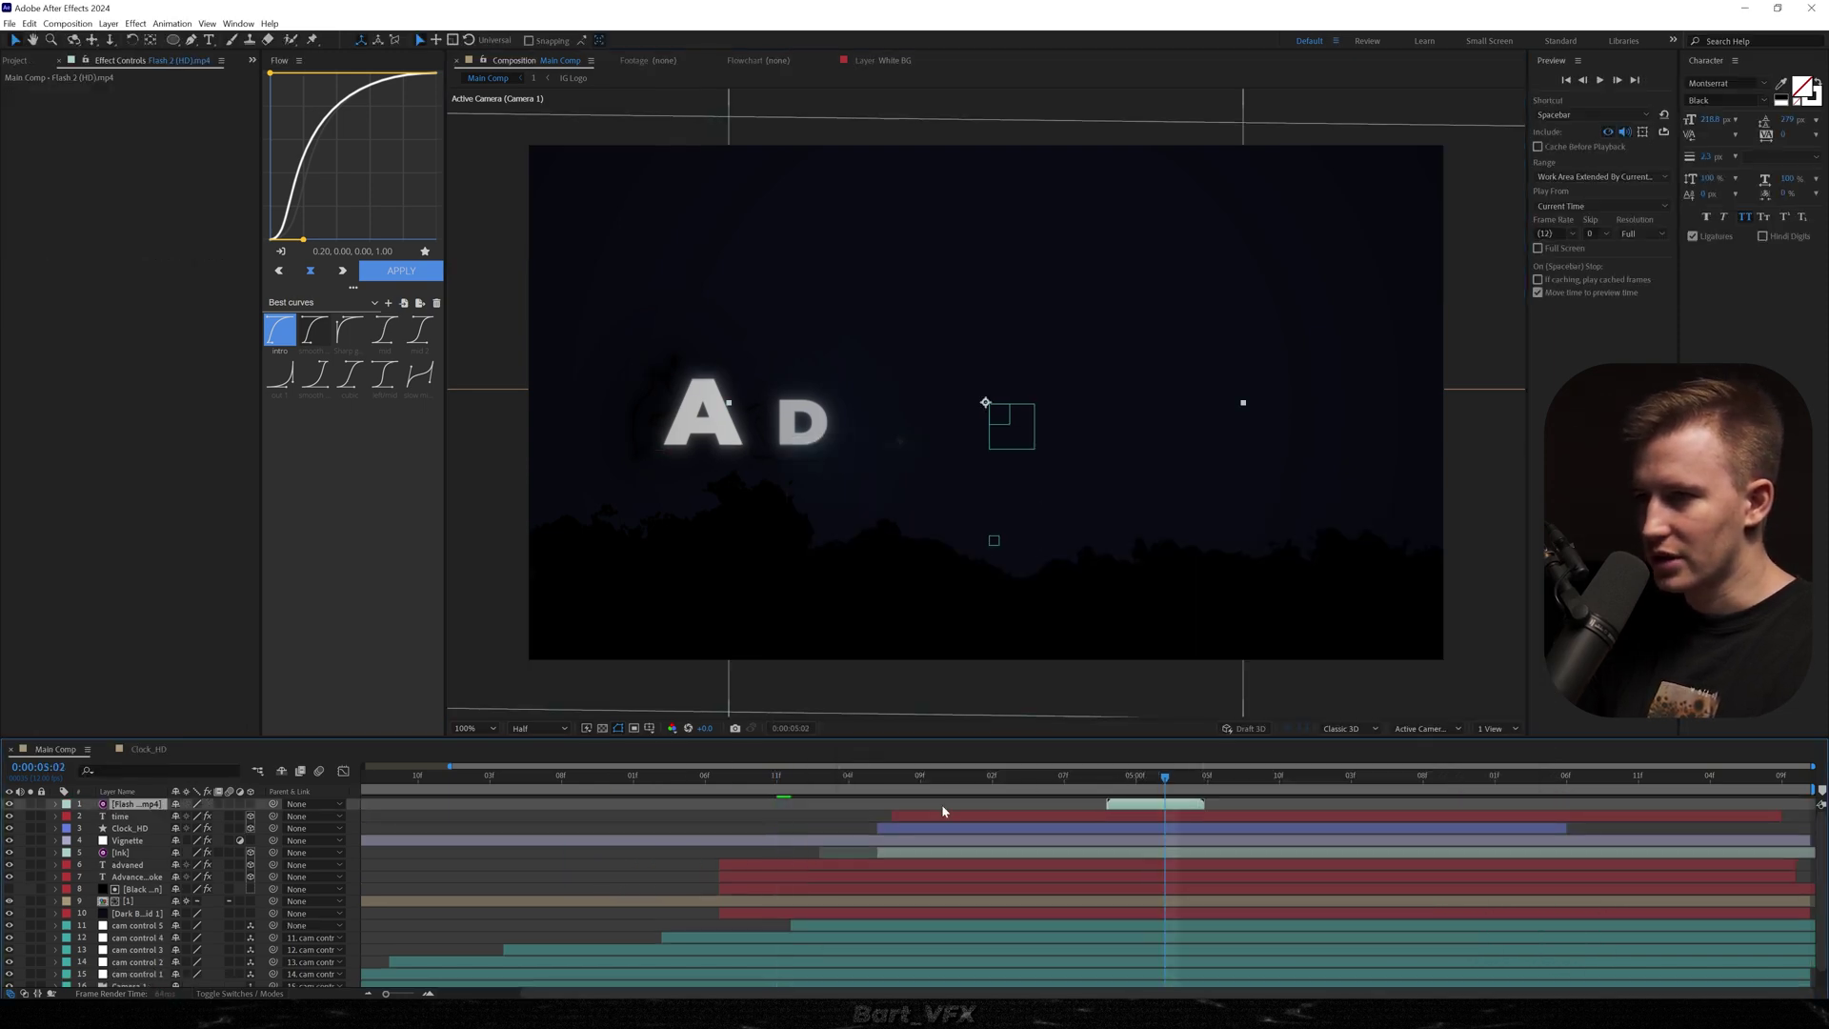
Step: Rotate the flash clip 90° so it fills the frame and set its blending mode to Screen
left_click(1164, 777)
key("r")
left_click(193, 817)
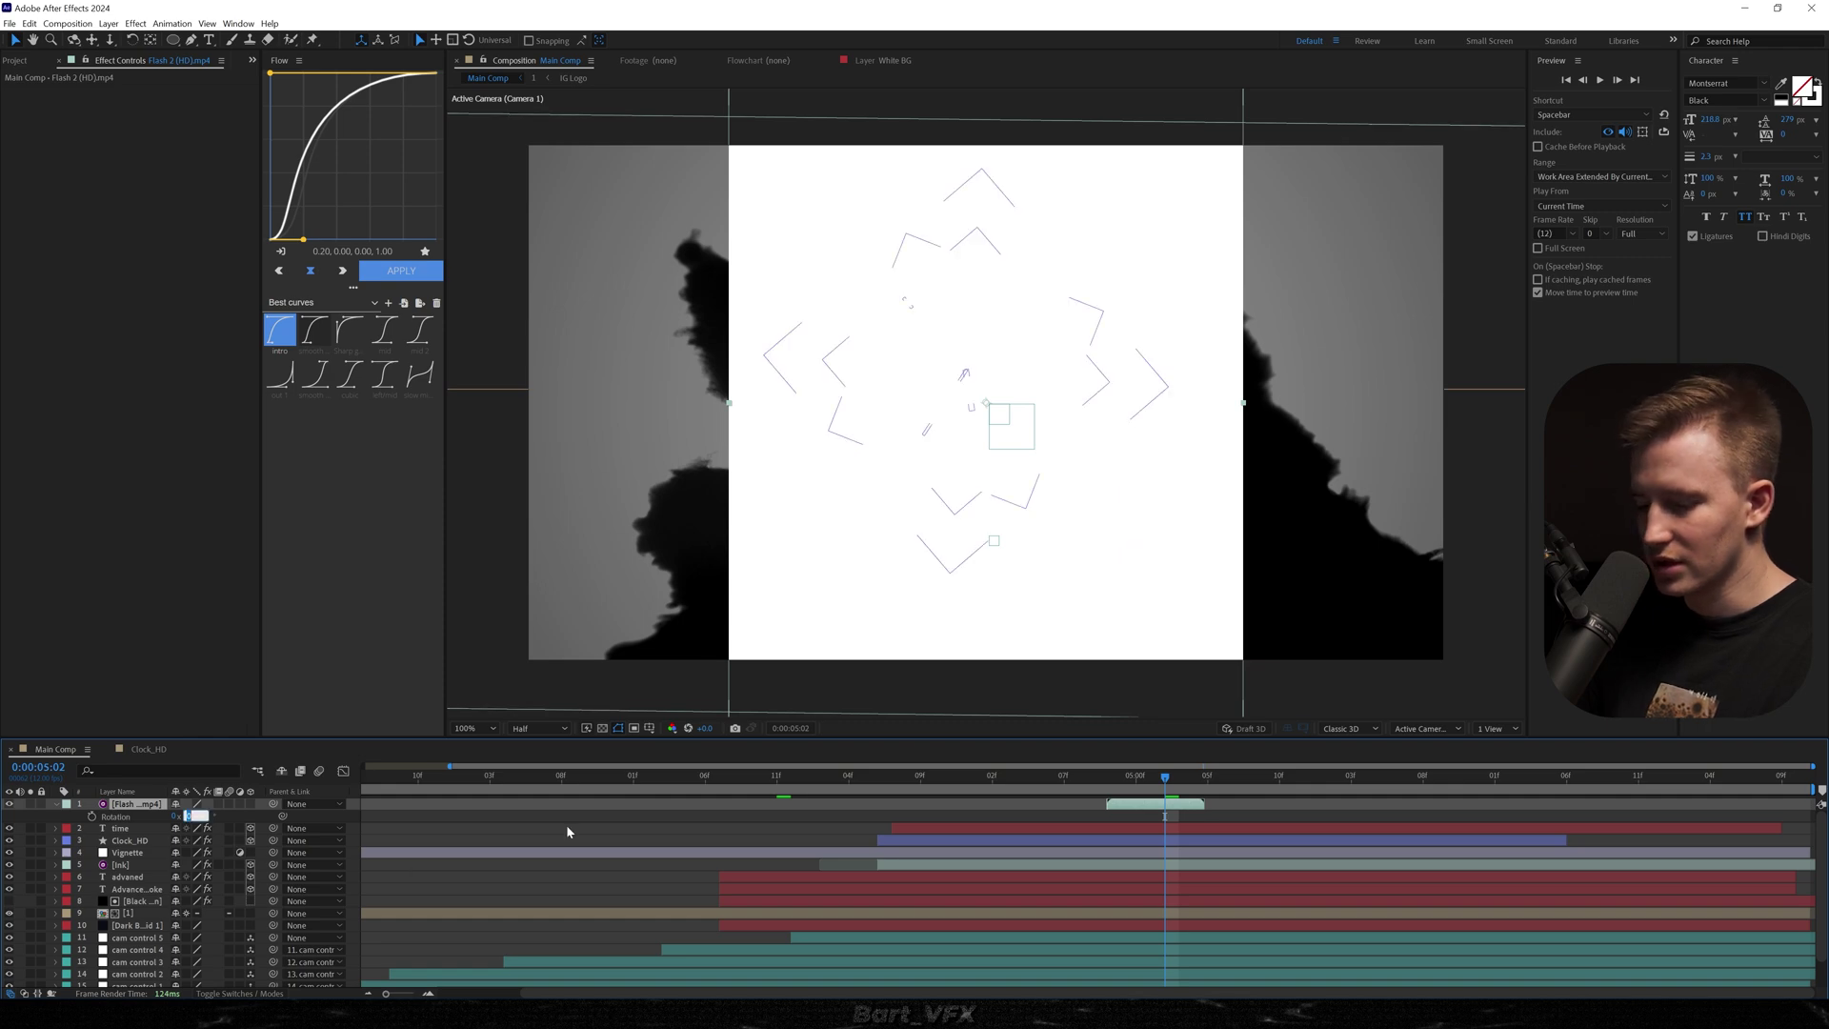
type("90")
key("Return")
key("F4")
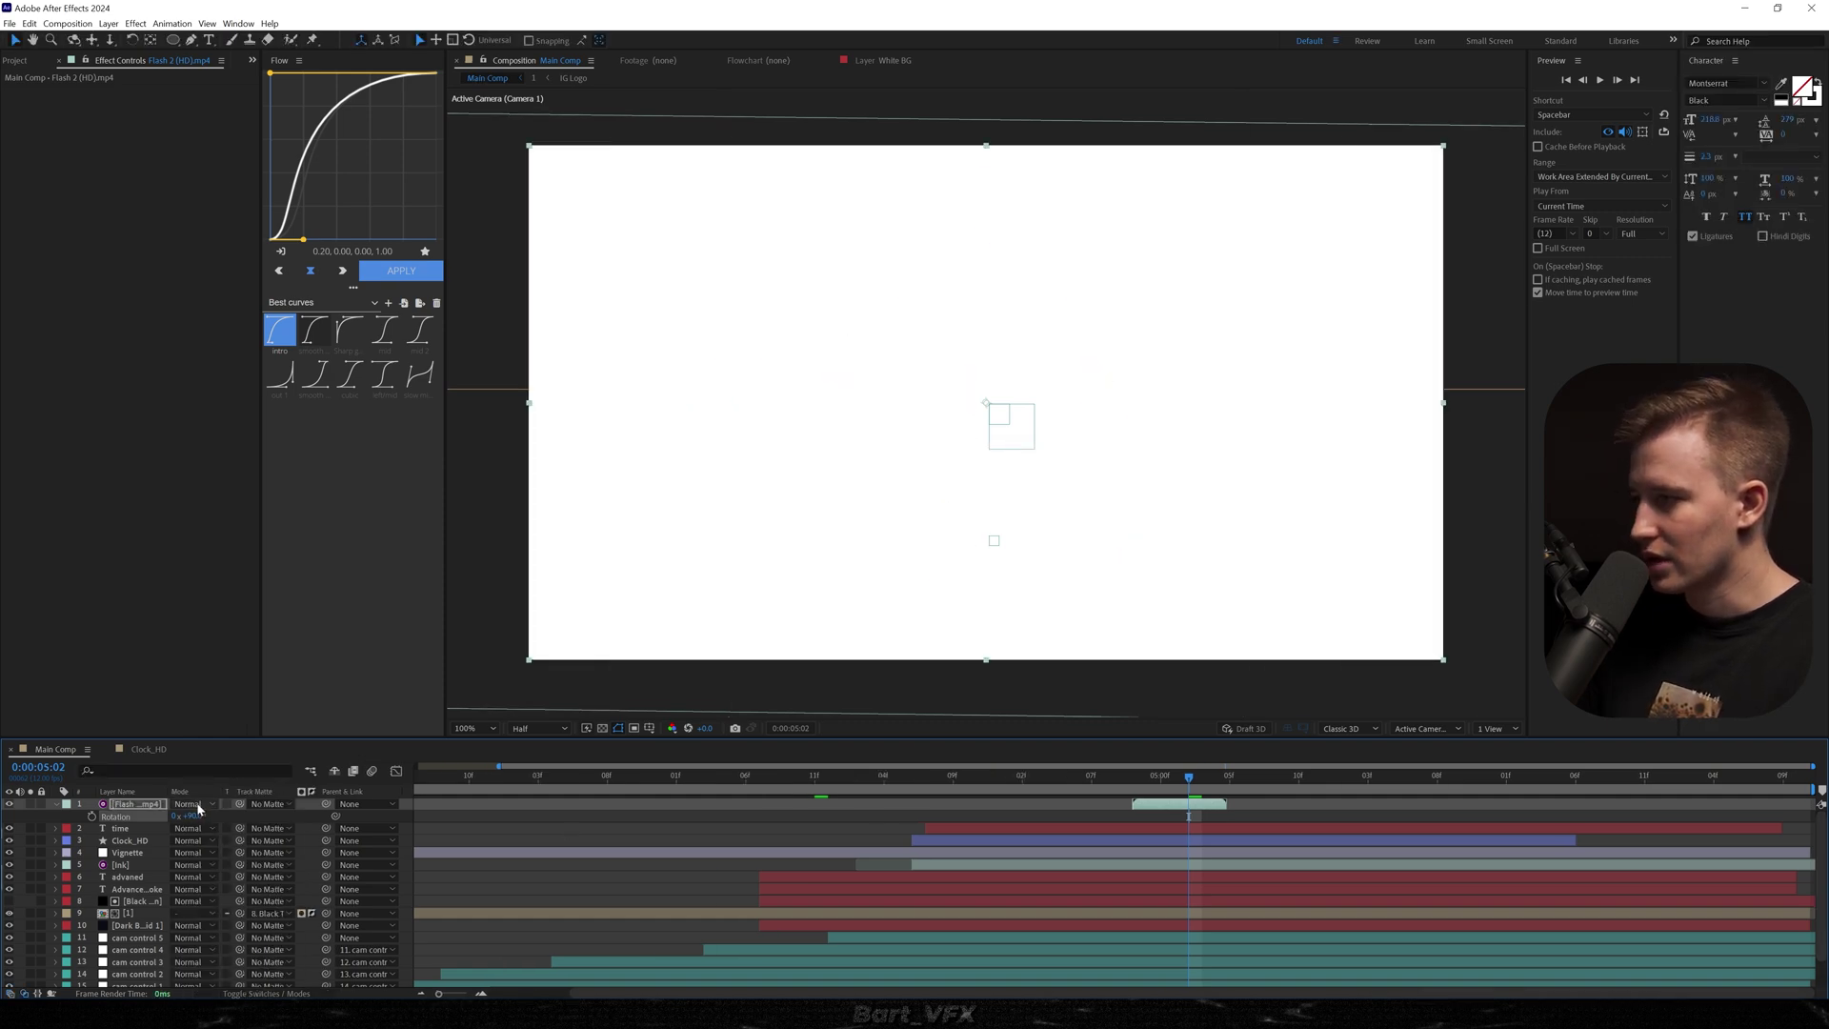
left_click(188, 804)
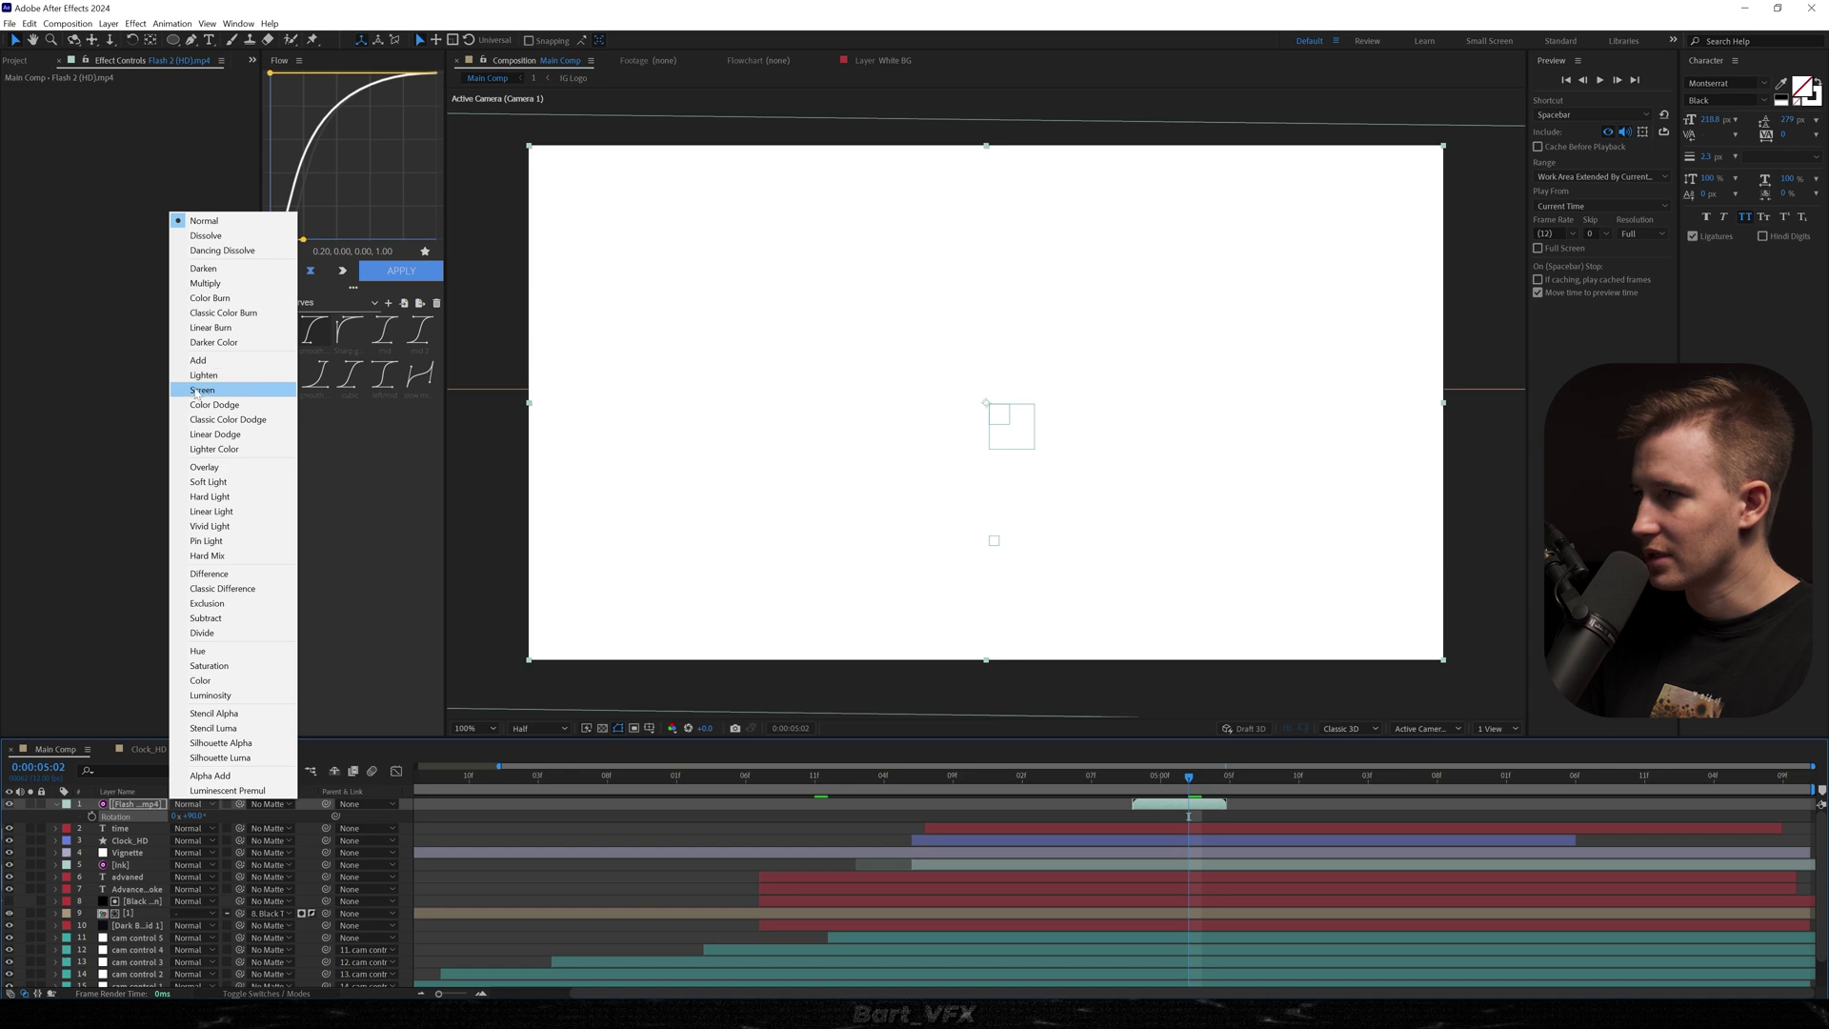
left_click(202, 390)
Step: Move the flash clip earlier so it overlaps the ink transition around 0:00:03:06, and preview the sequence
left_click(939, 777)
left_click_drag(934, 819, 914, 822)
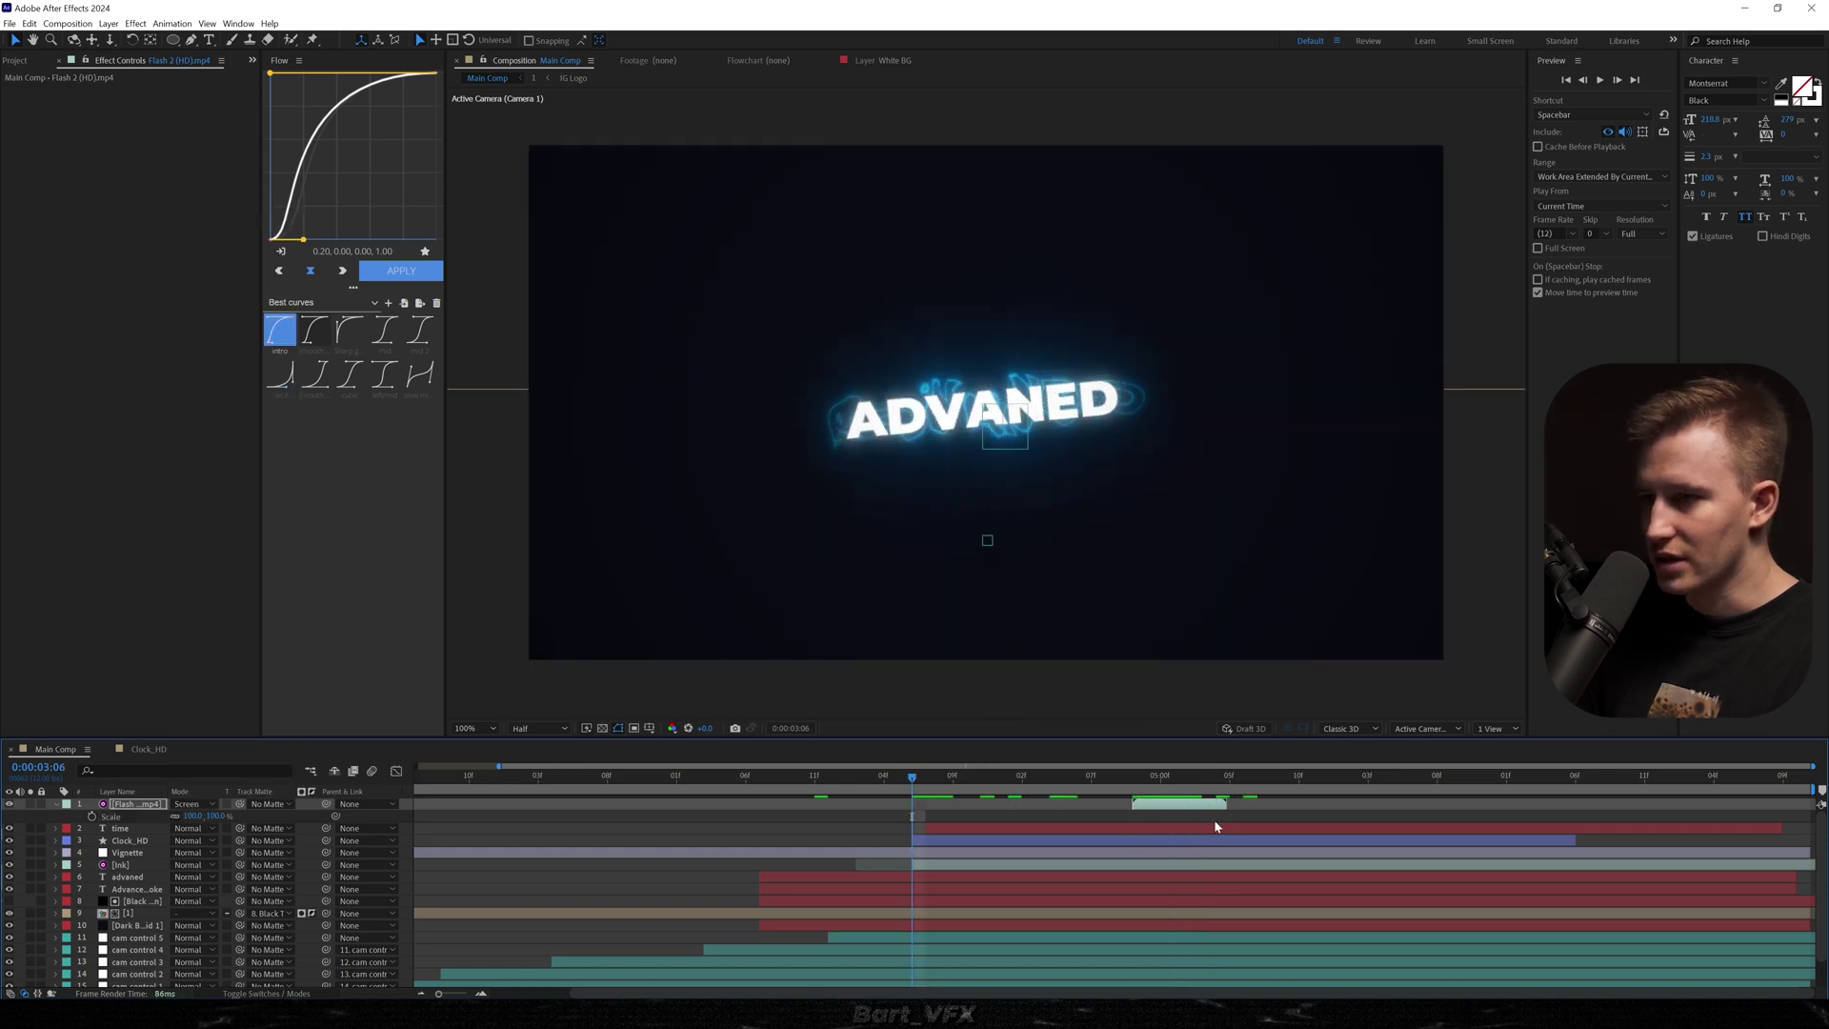
key("Page_Up")
key("Page_Up")
key("Page_Up")
key("Page_Up")
key("Page_Up")
key("Page_Up")
left_click_drag(1142, 806, 907, 810)
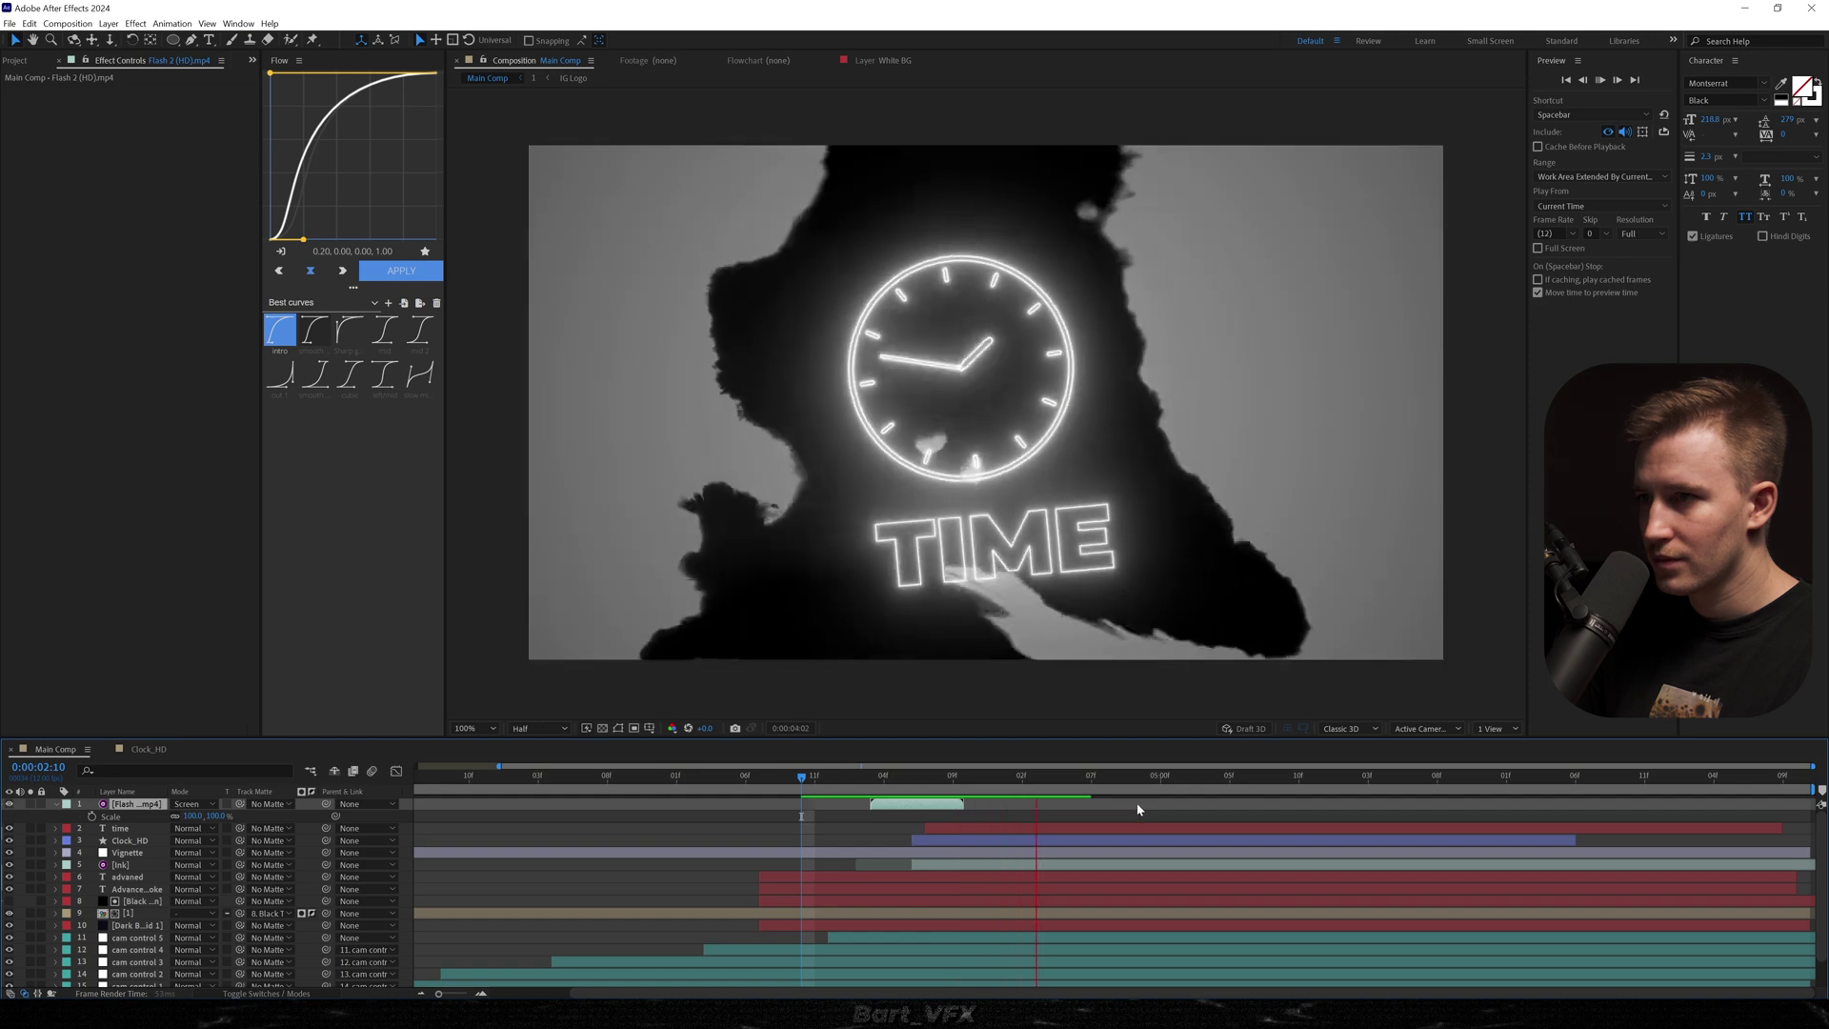
key("space")
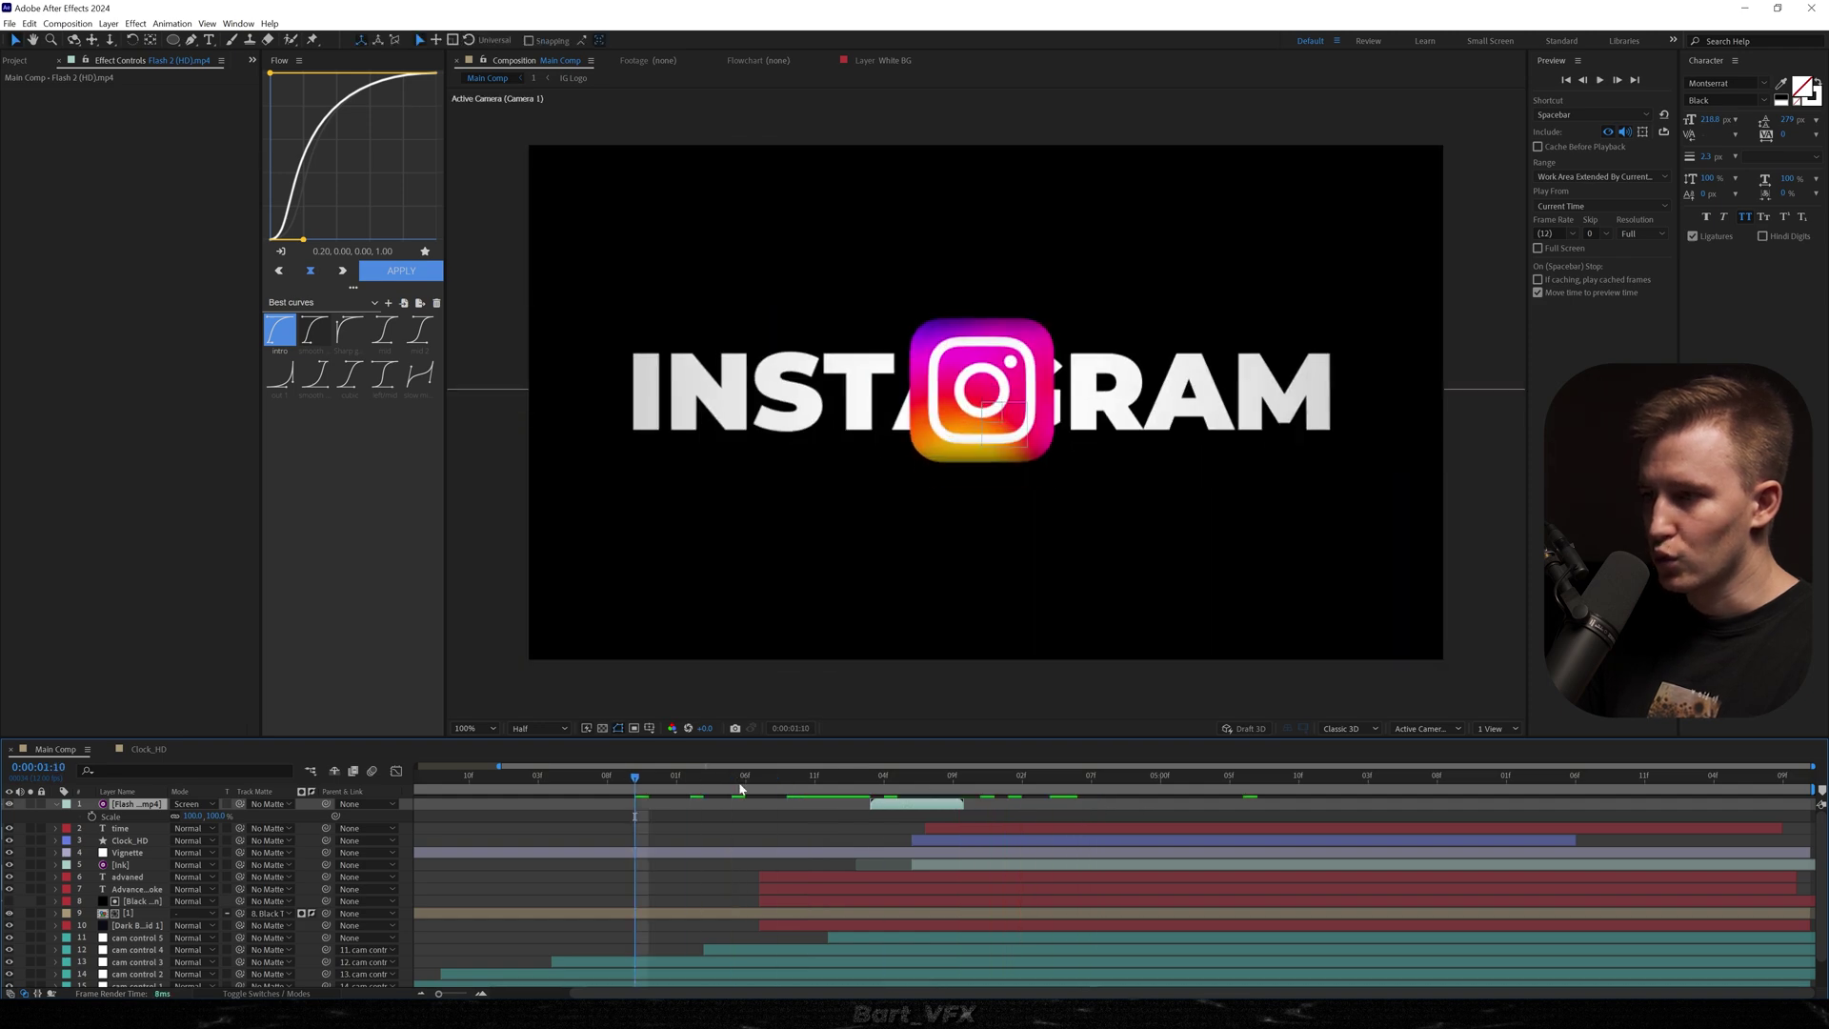
key("space")
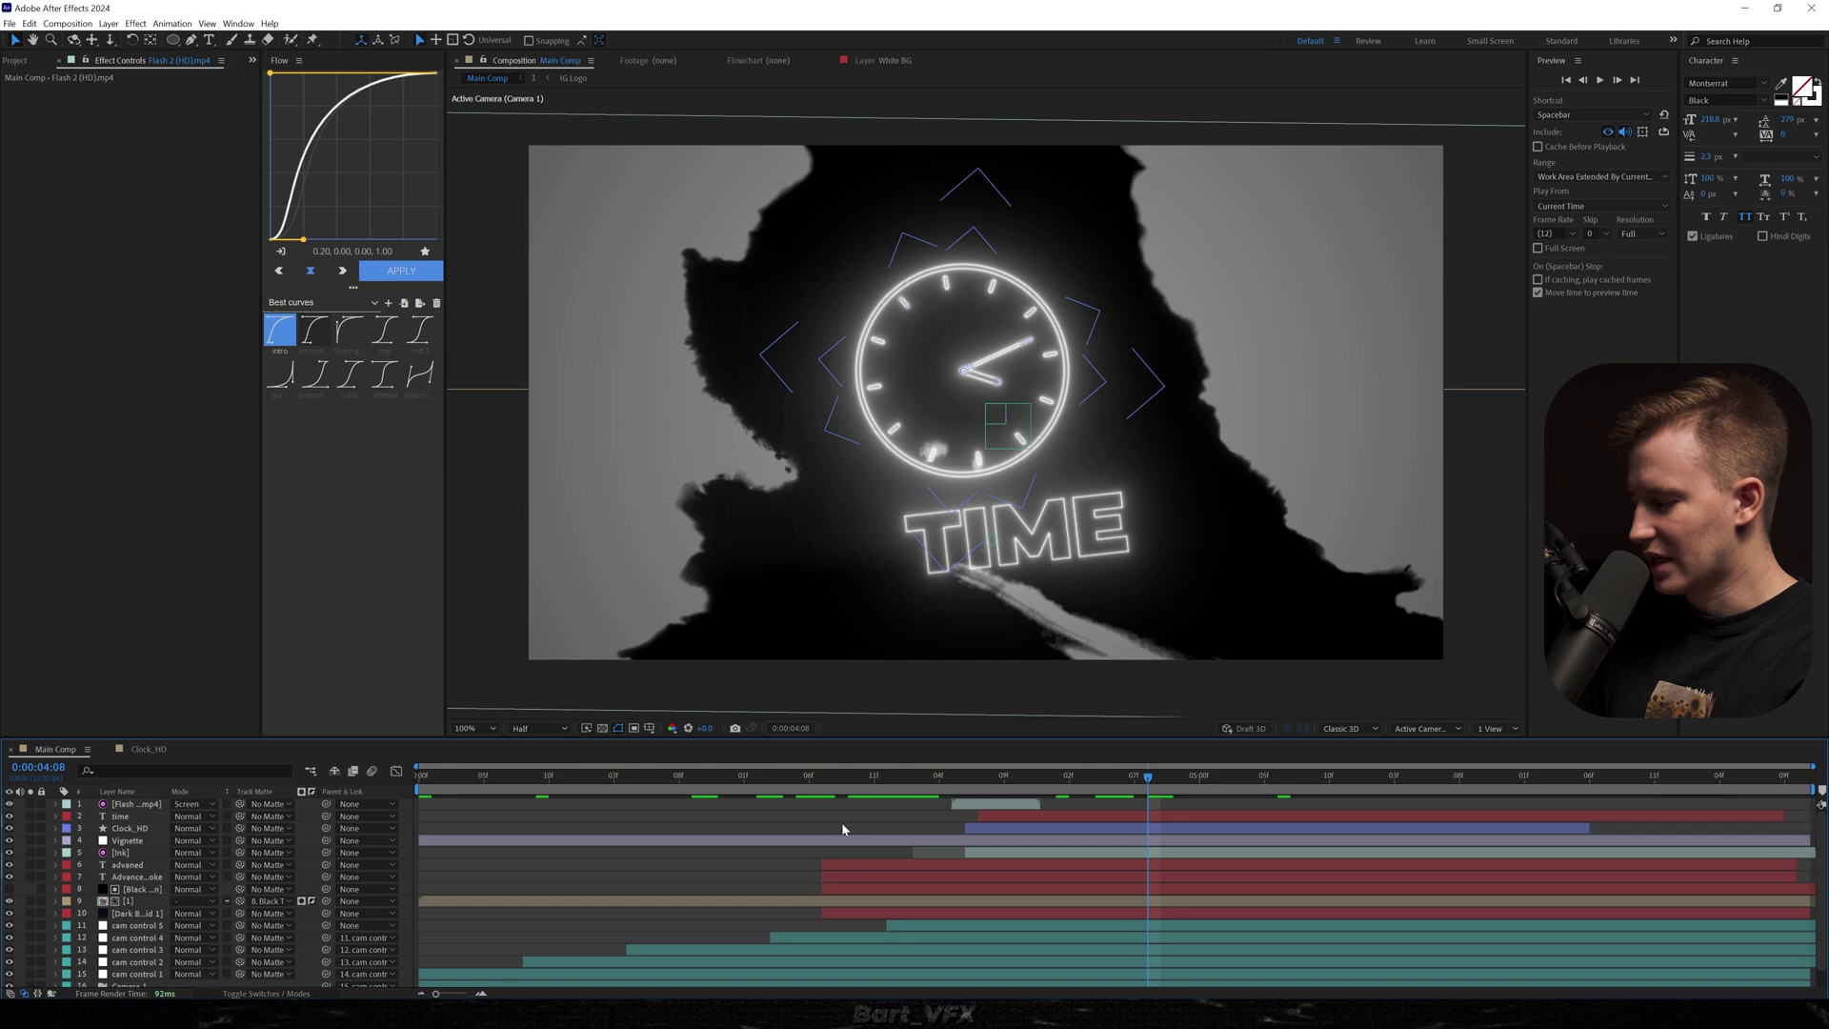
Step: Create a comp-sized dark blue solid named "TV lines" as the uppermost layer of Main Comp
key("ctrl+y")
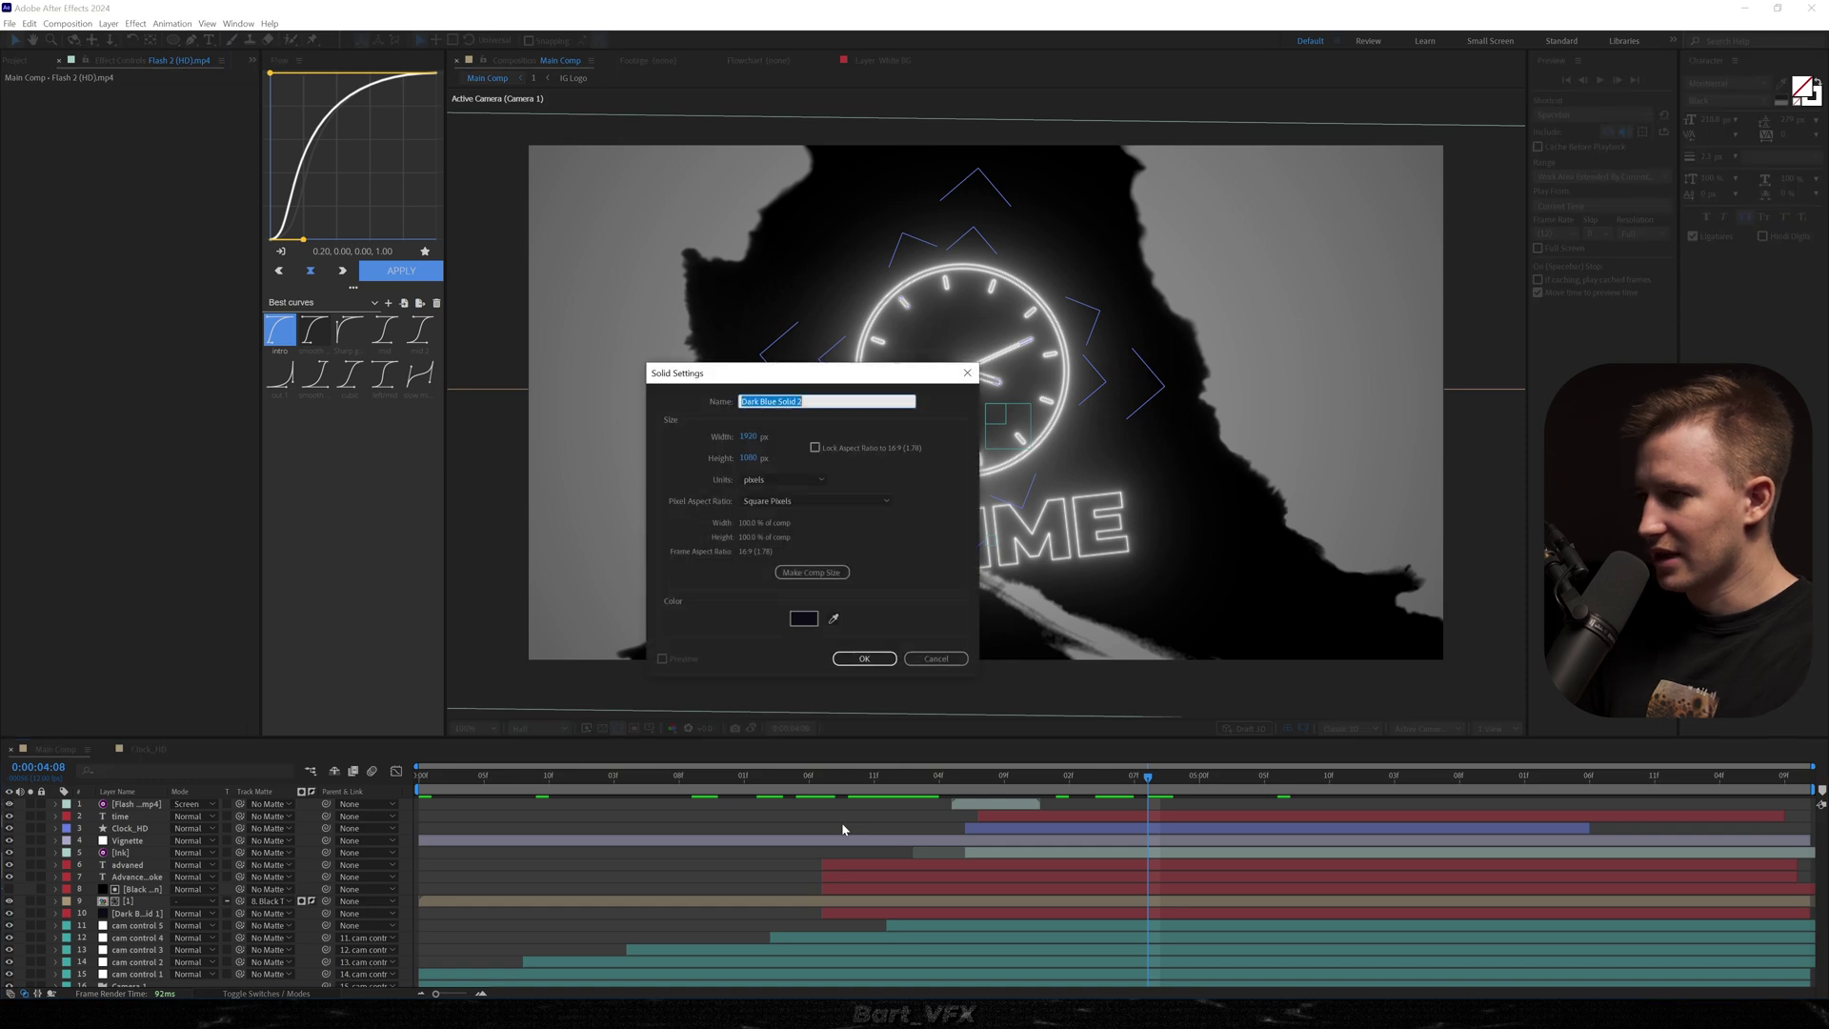
type("TV lines")
key("Return")
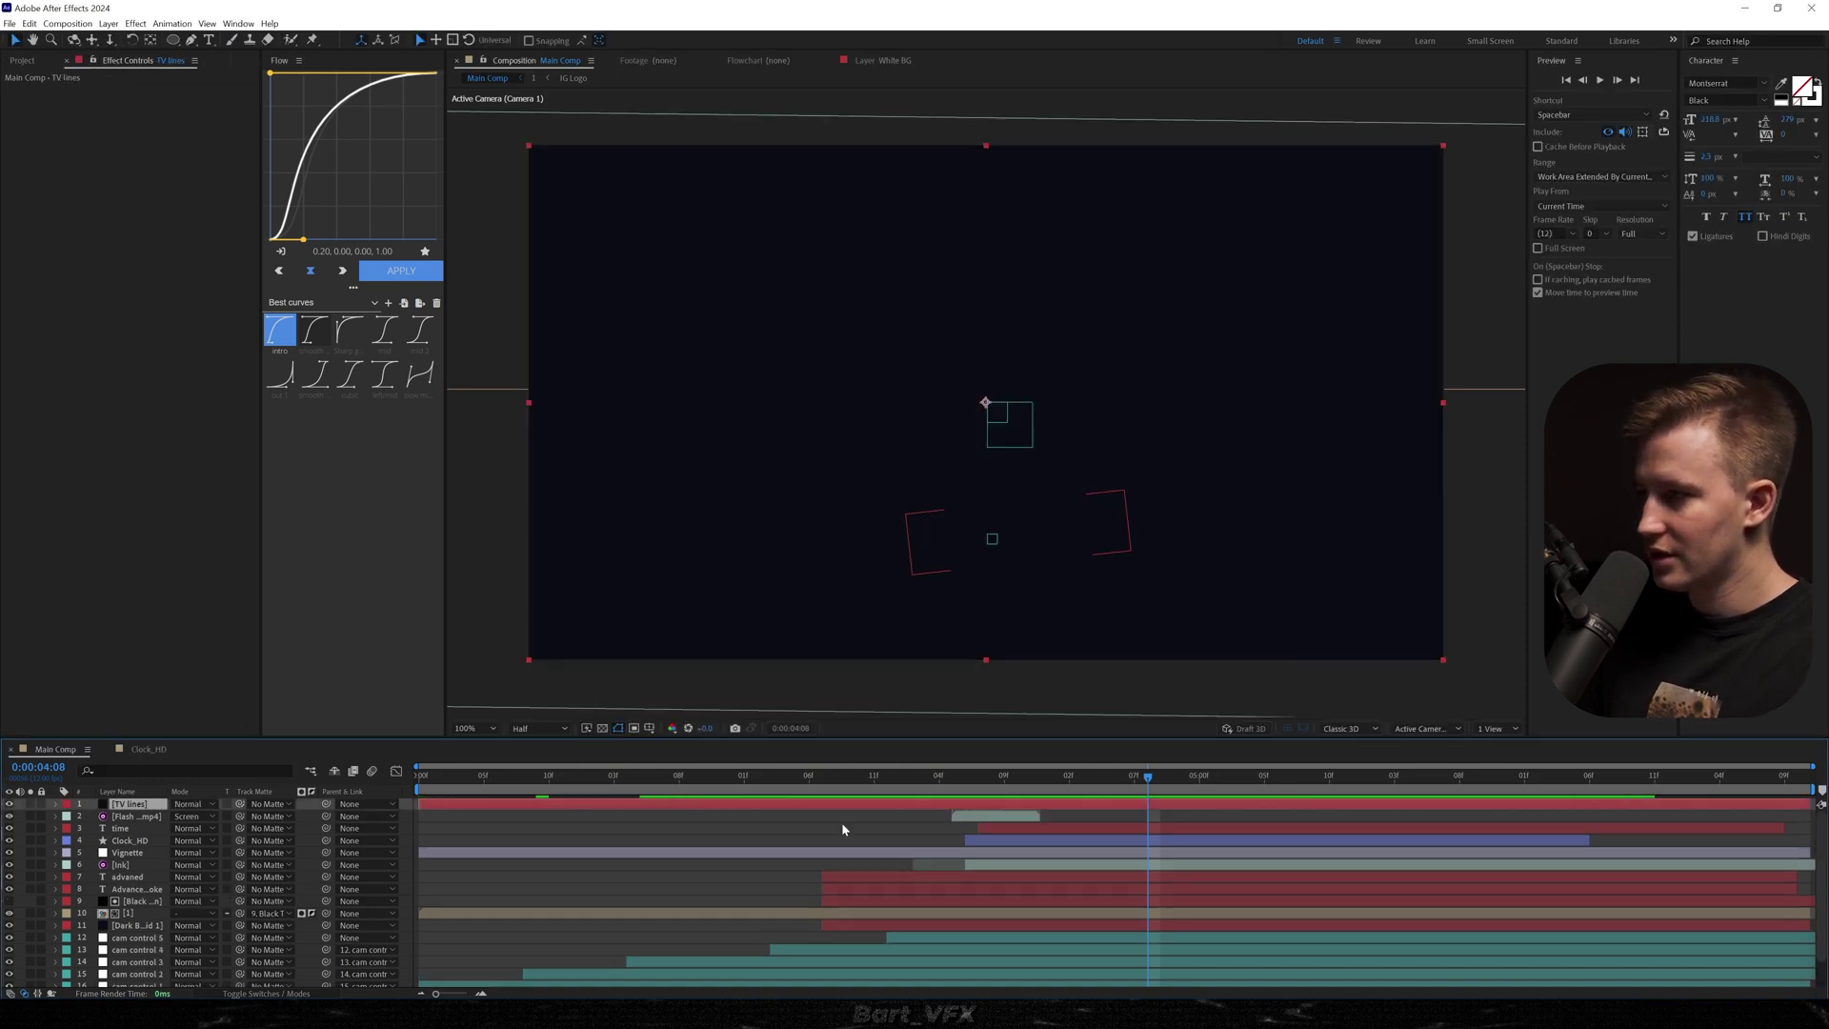
Step: Apply the "tv grid 35" preset to the TV lines solid
key("ctrl+space")
type("3")
type("d")
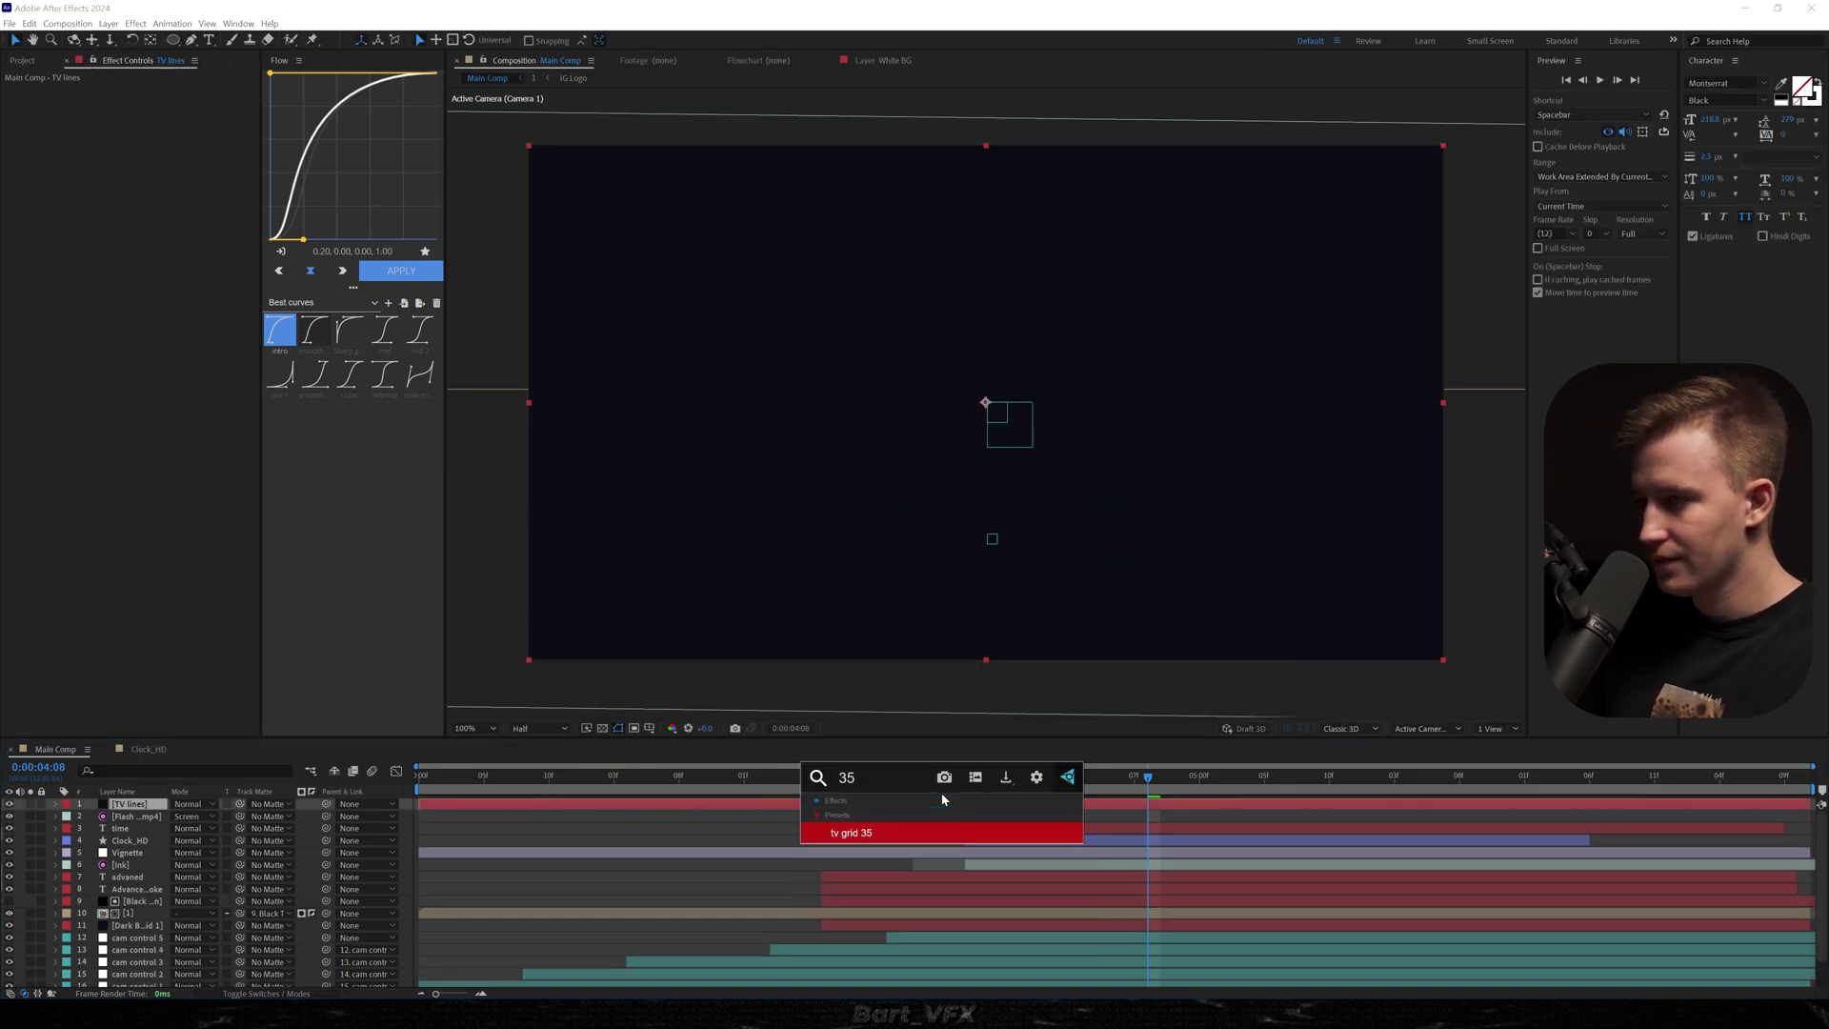
key("Return")
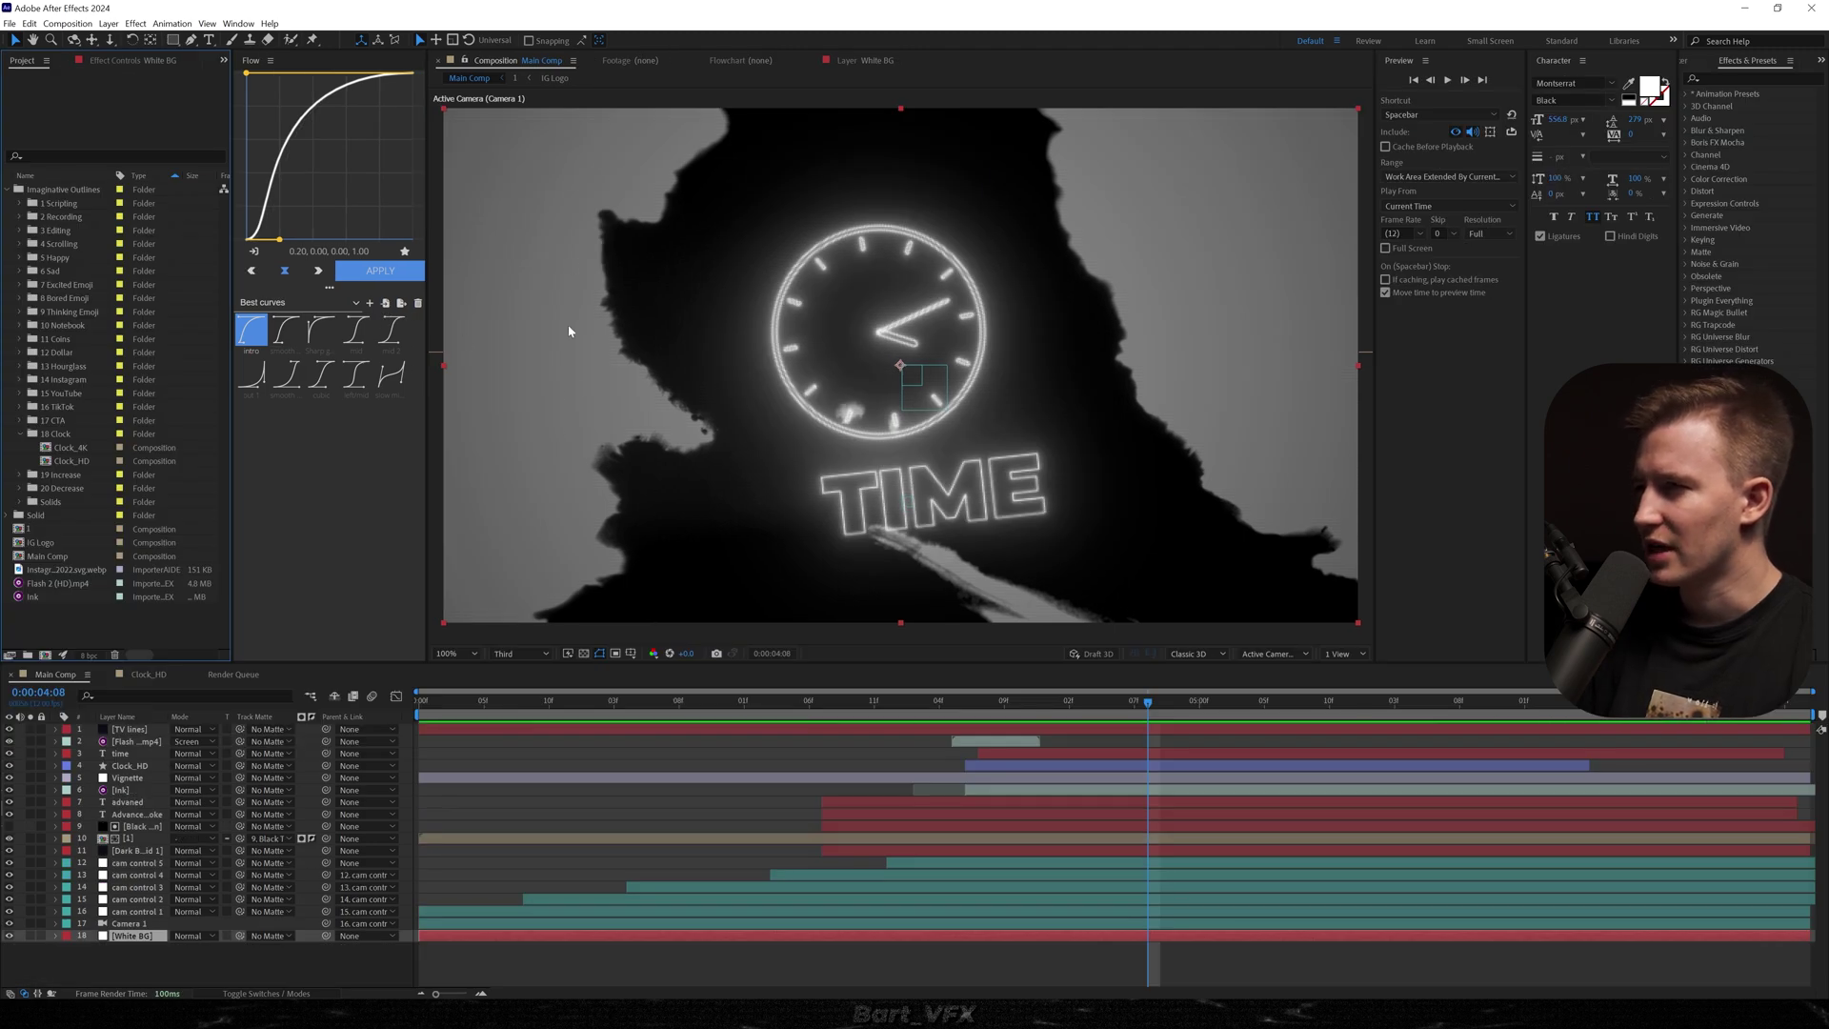
Step: Toggle the Exposure effect on the Ink layer to compare its look, and scrub through the ink transition
left_click(120, 791)
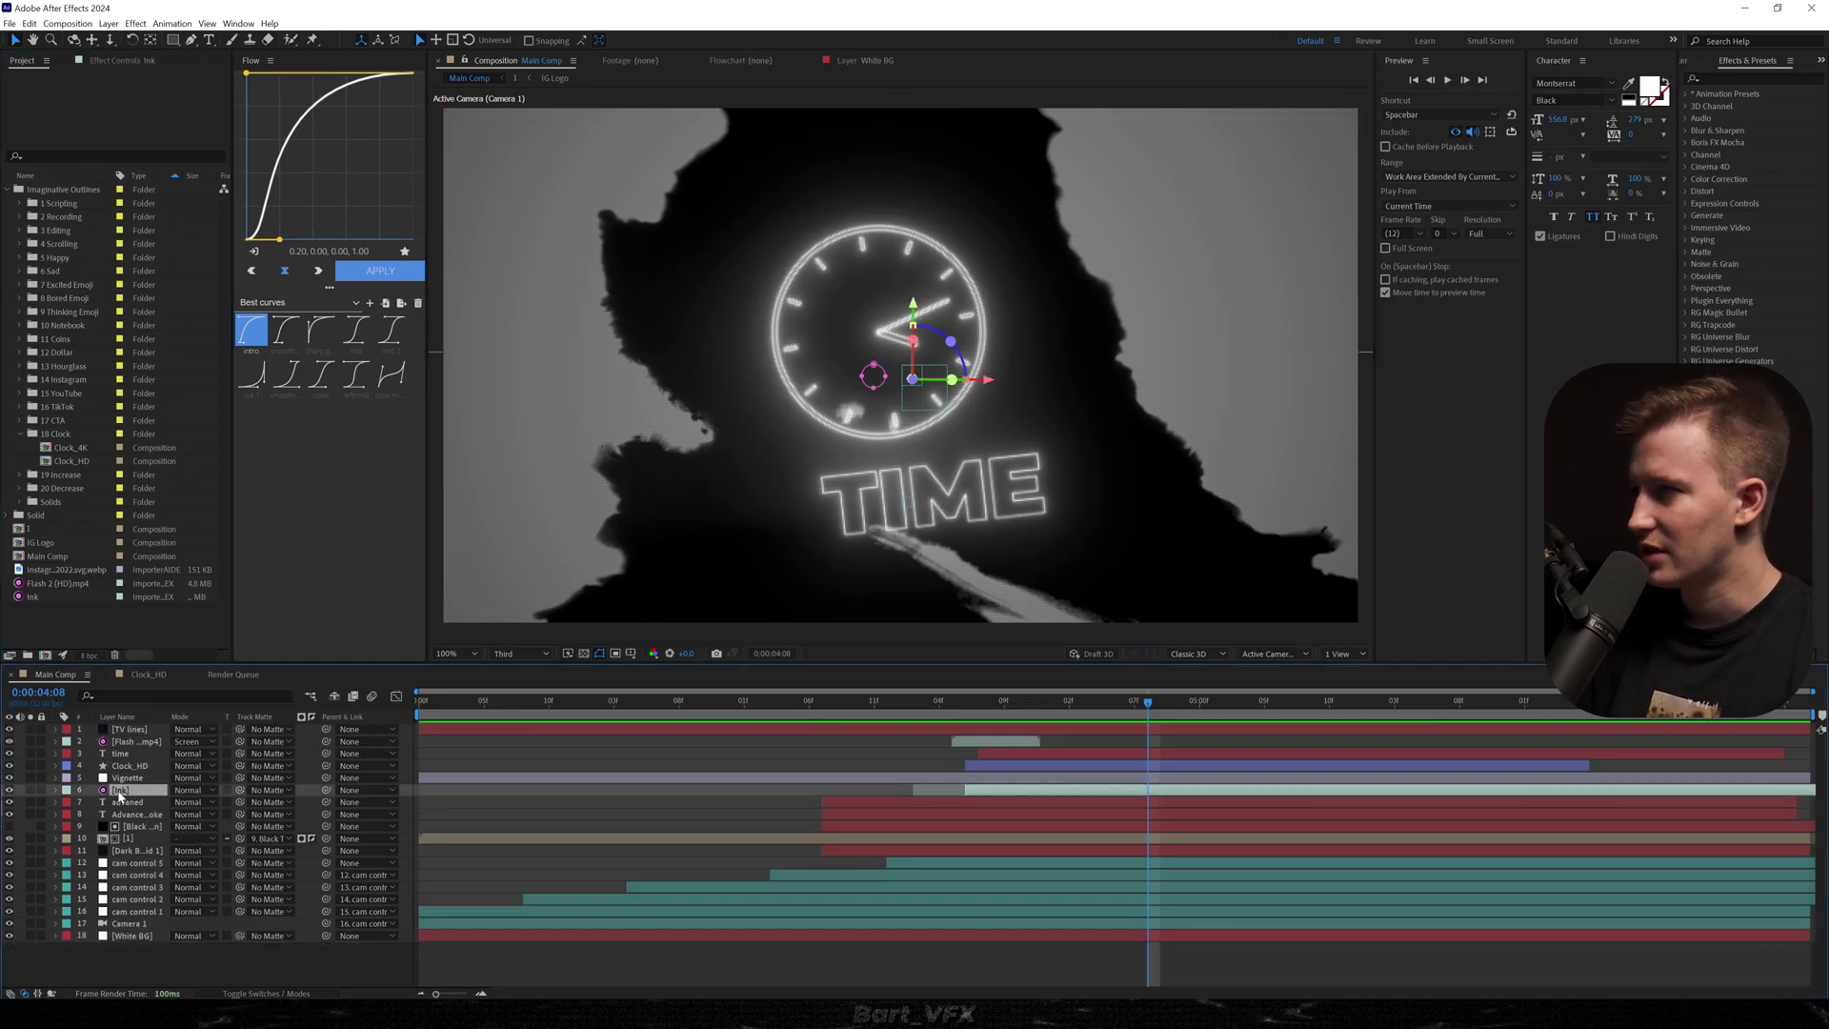
left_click(106, 59)
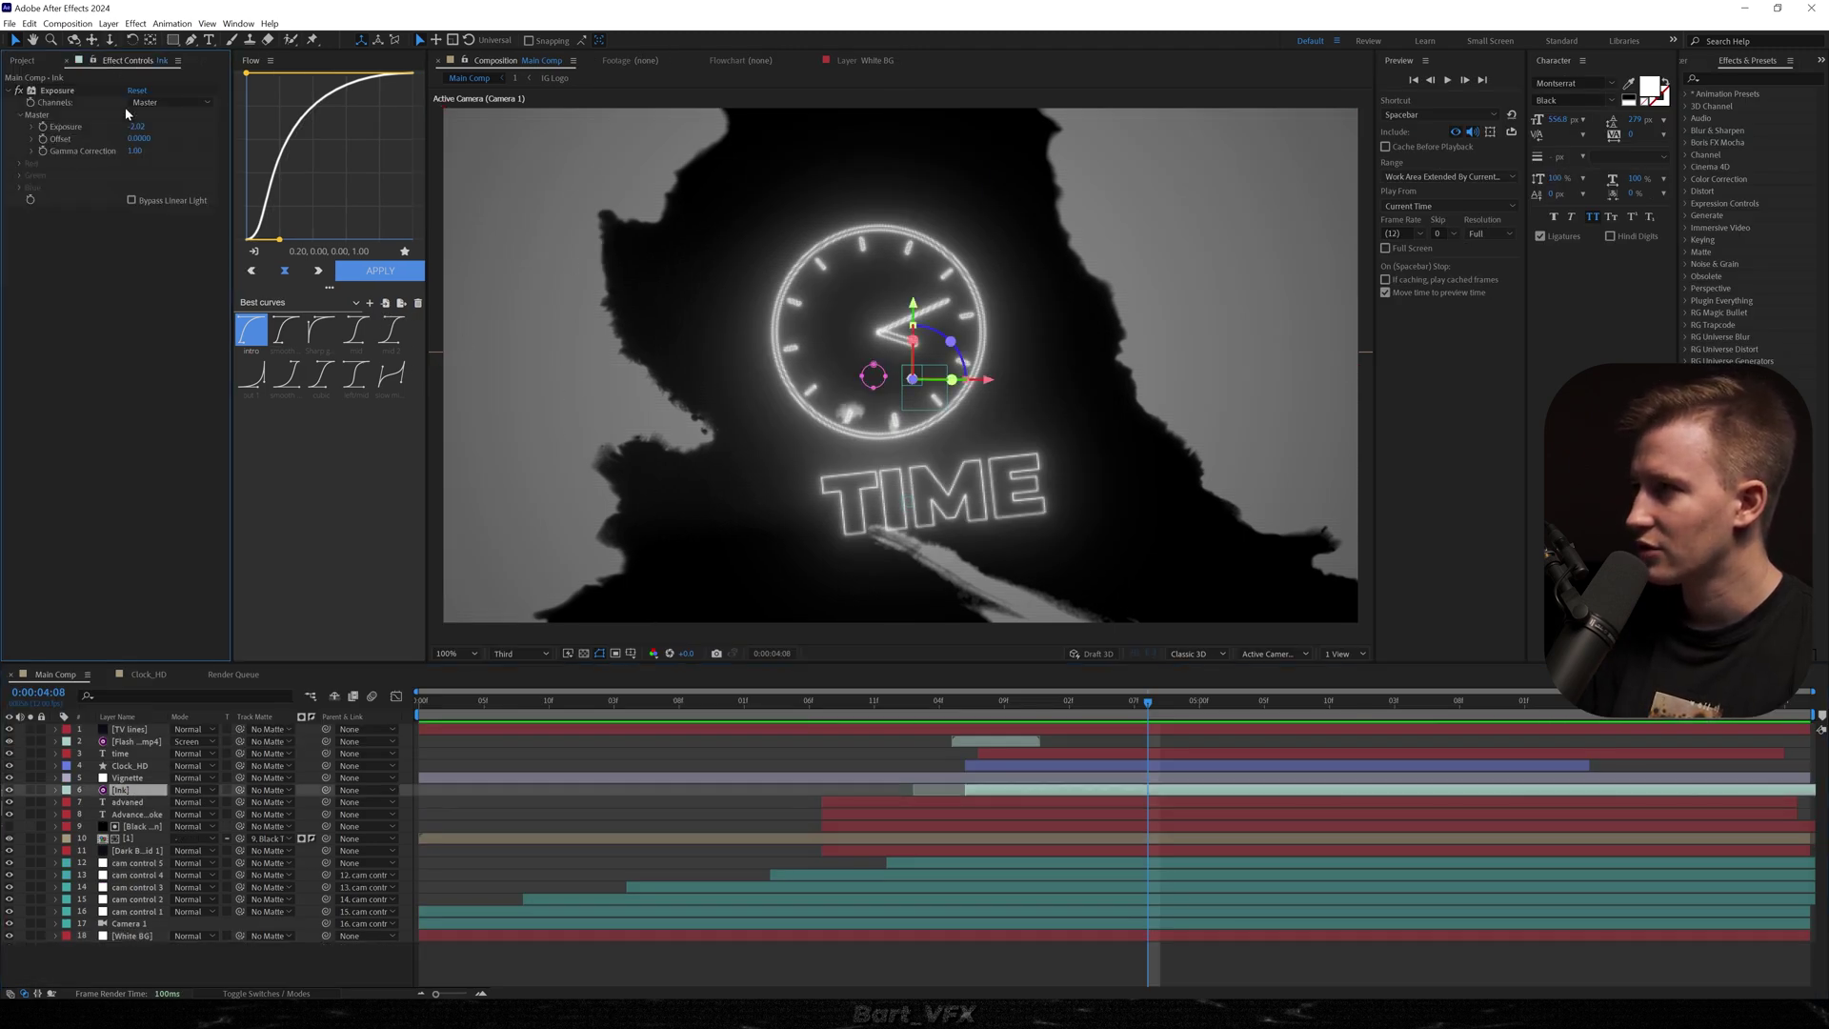
left_click(21, 91)
left_click_drag(926, 703, 1132, 777)
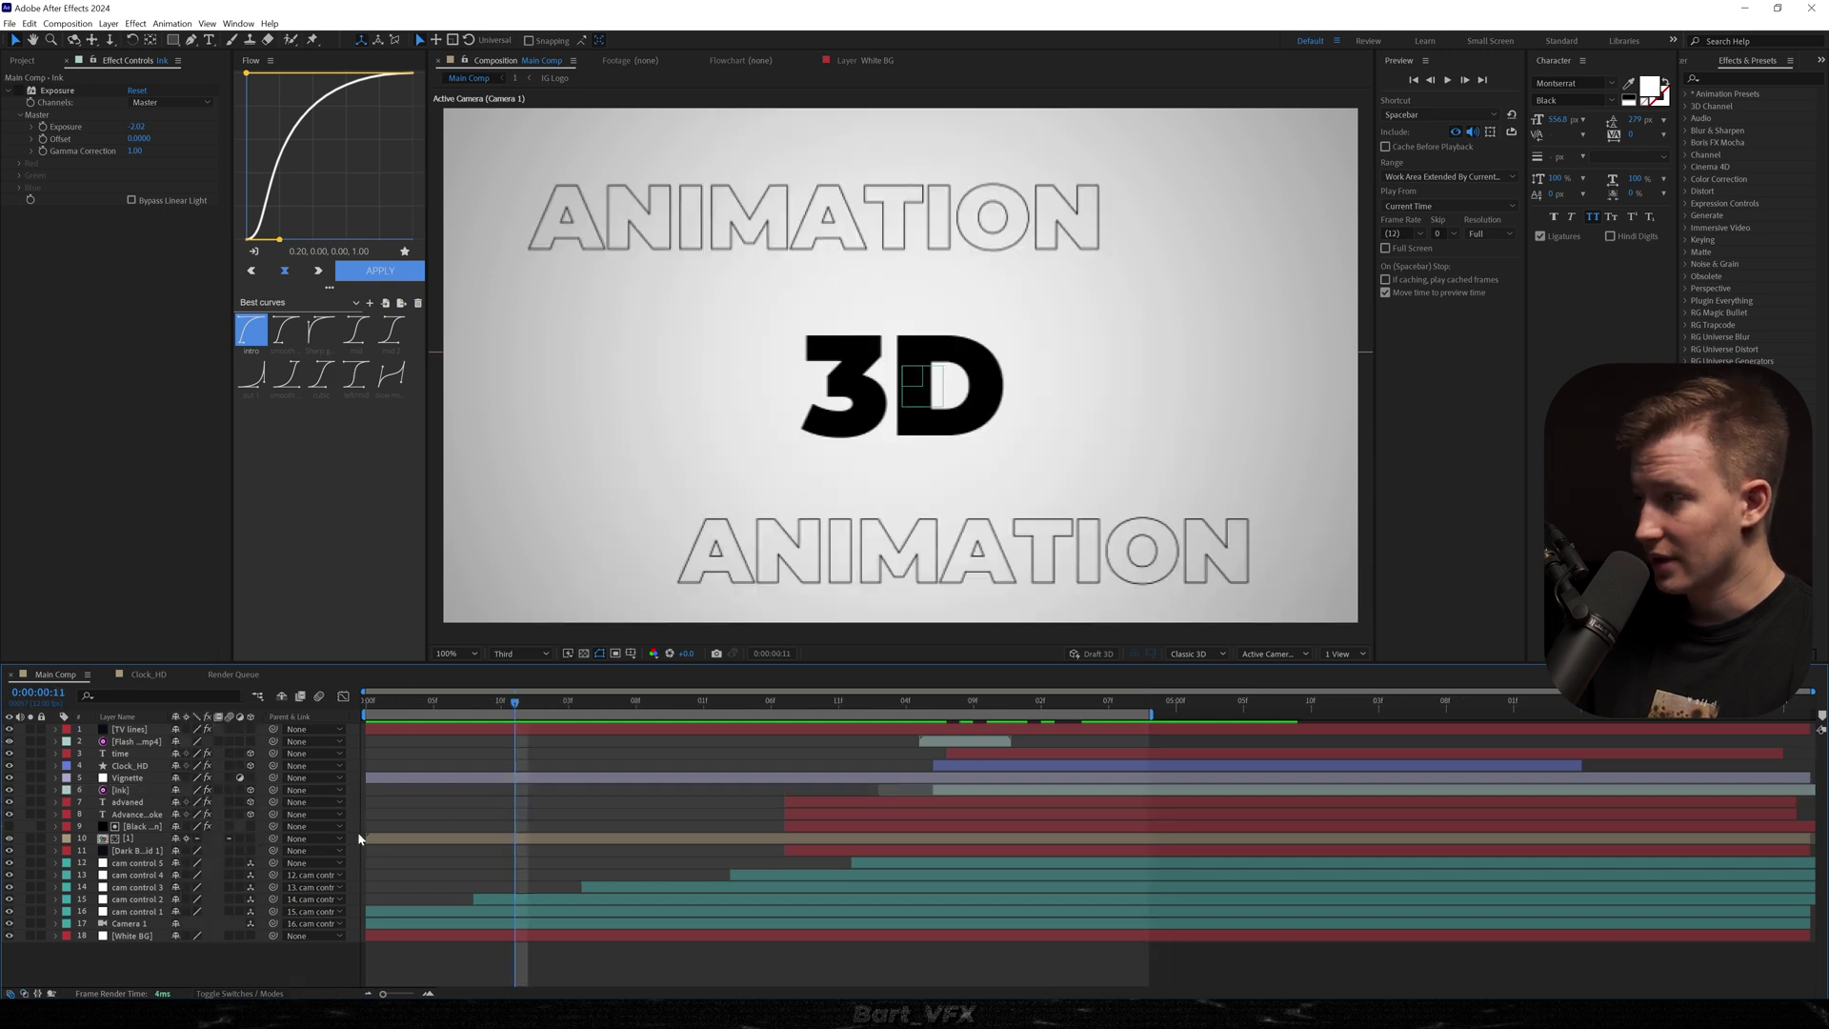
Step: Enable motion blur on the two ADVANED text layers, the Ink layer, the Clock_HD layer and the TIME text in Main Comp
left_click(231, 815)
left_click(231, 802)
left_click(231, 789)
left_click(230, 765)
left_click(231, 753)
left_click(134, 730)
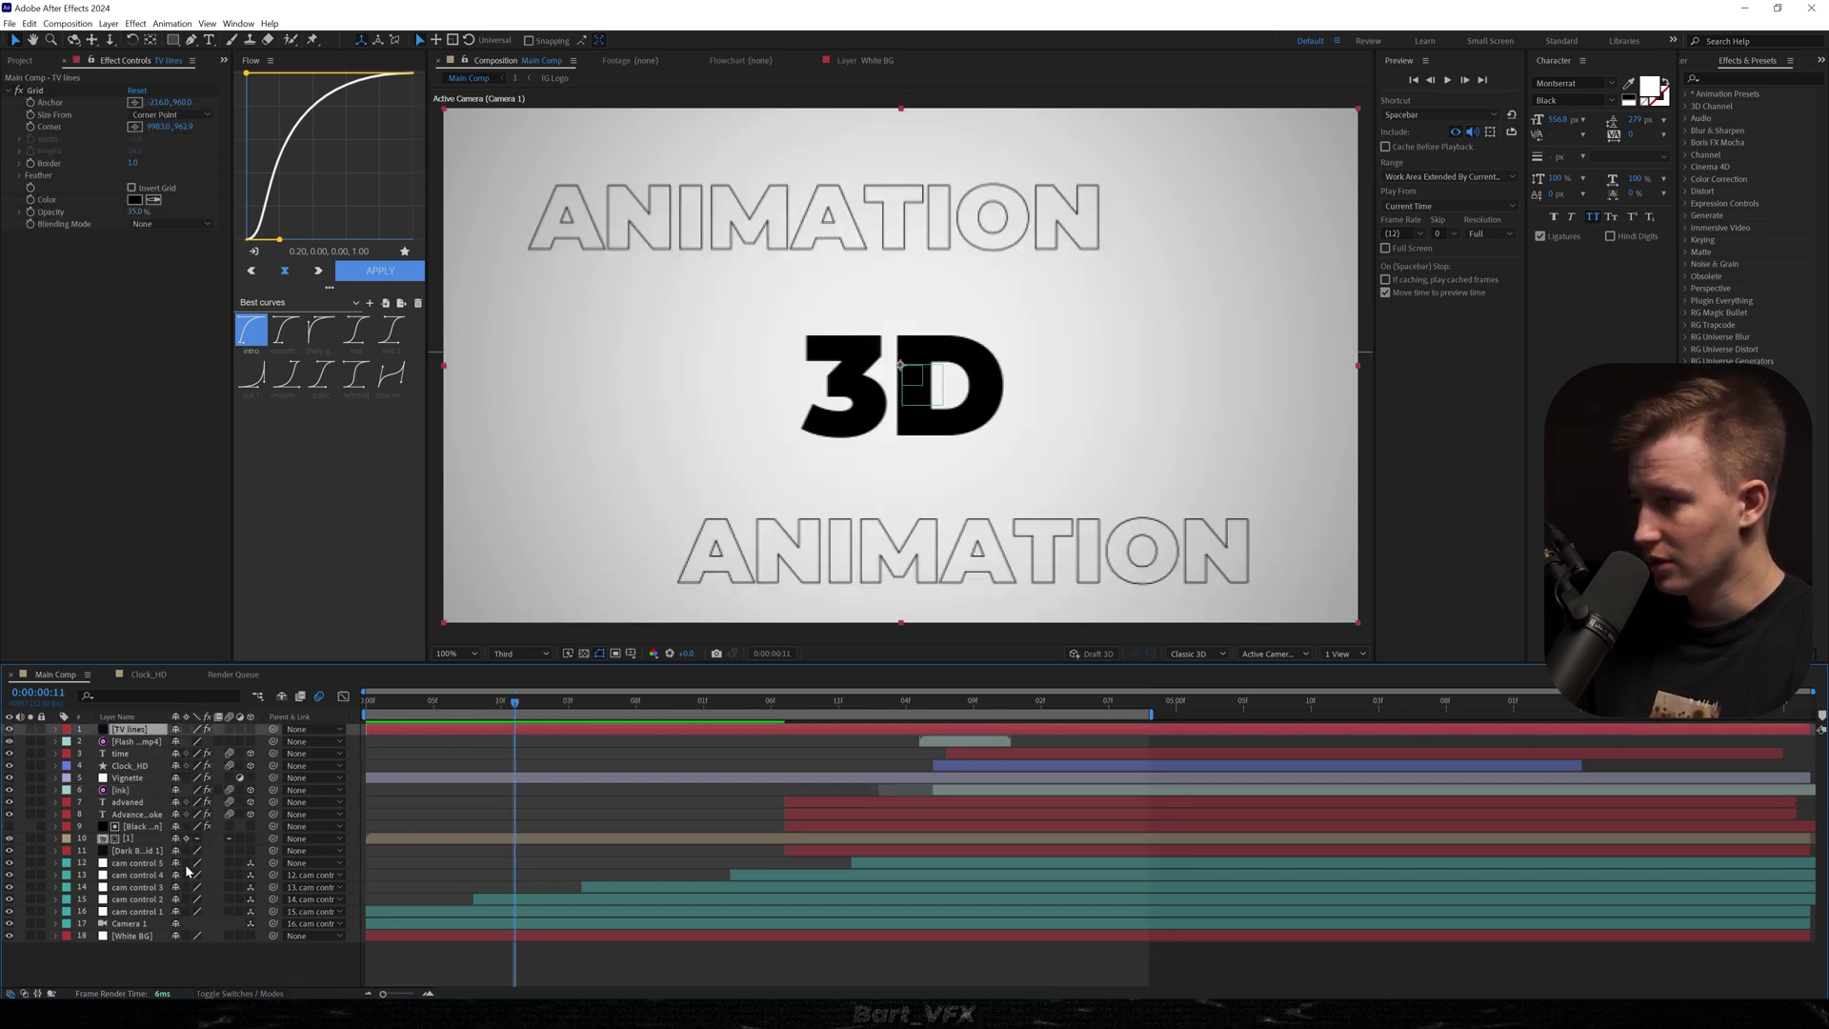
Step: Enable motion blur on the animated layers inside nested comp 1, and return to Main Comp
double_click(134, 840)
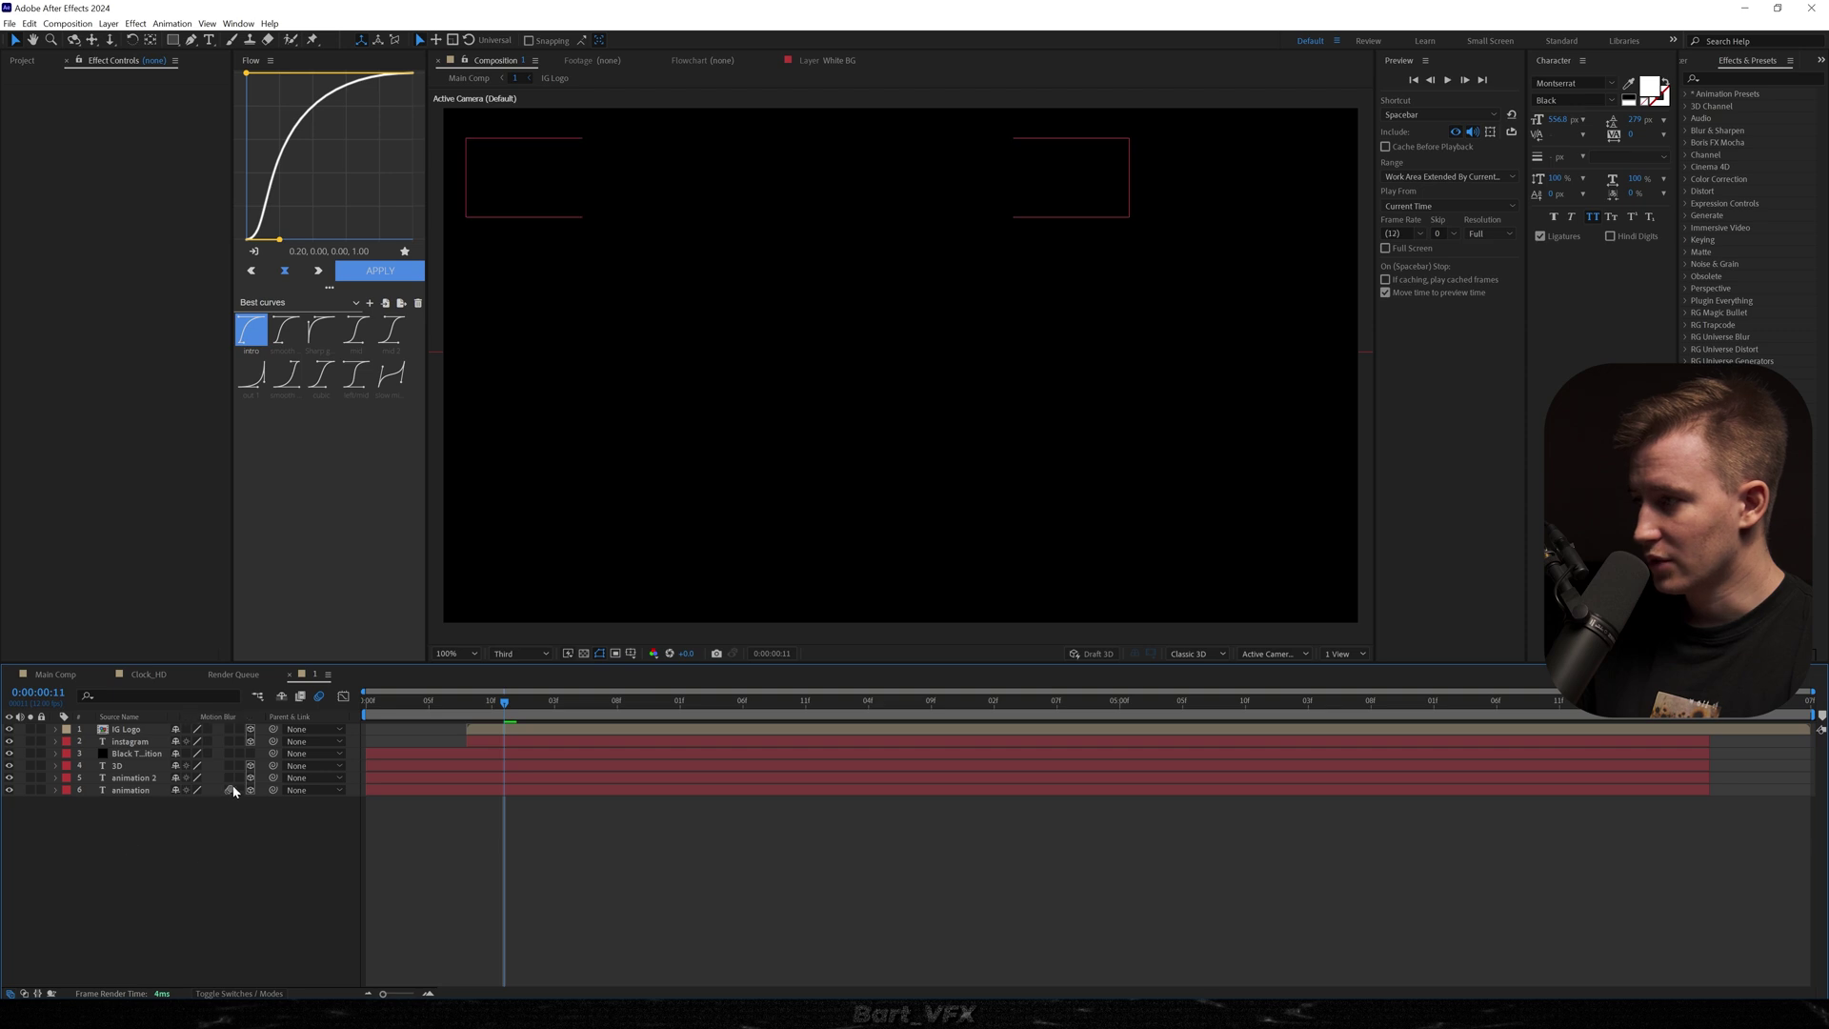
left_click(55, 674)
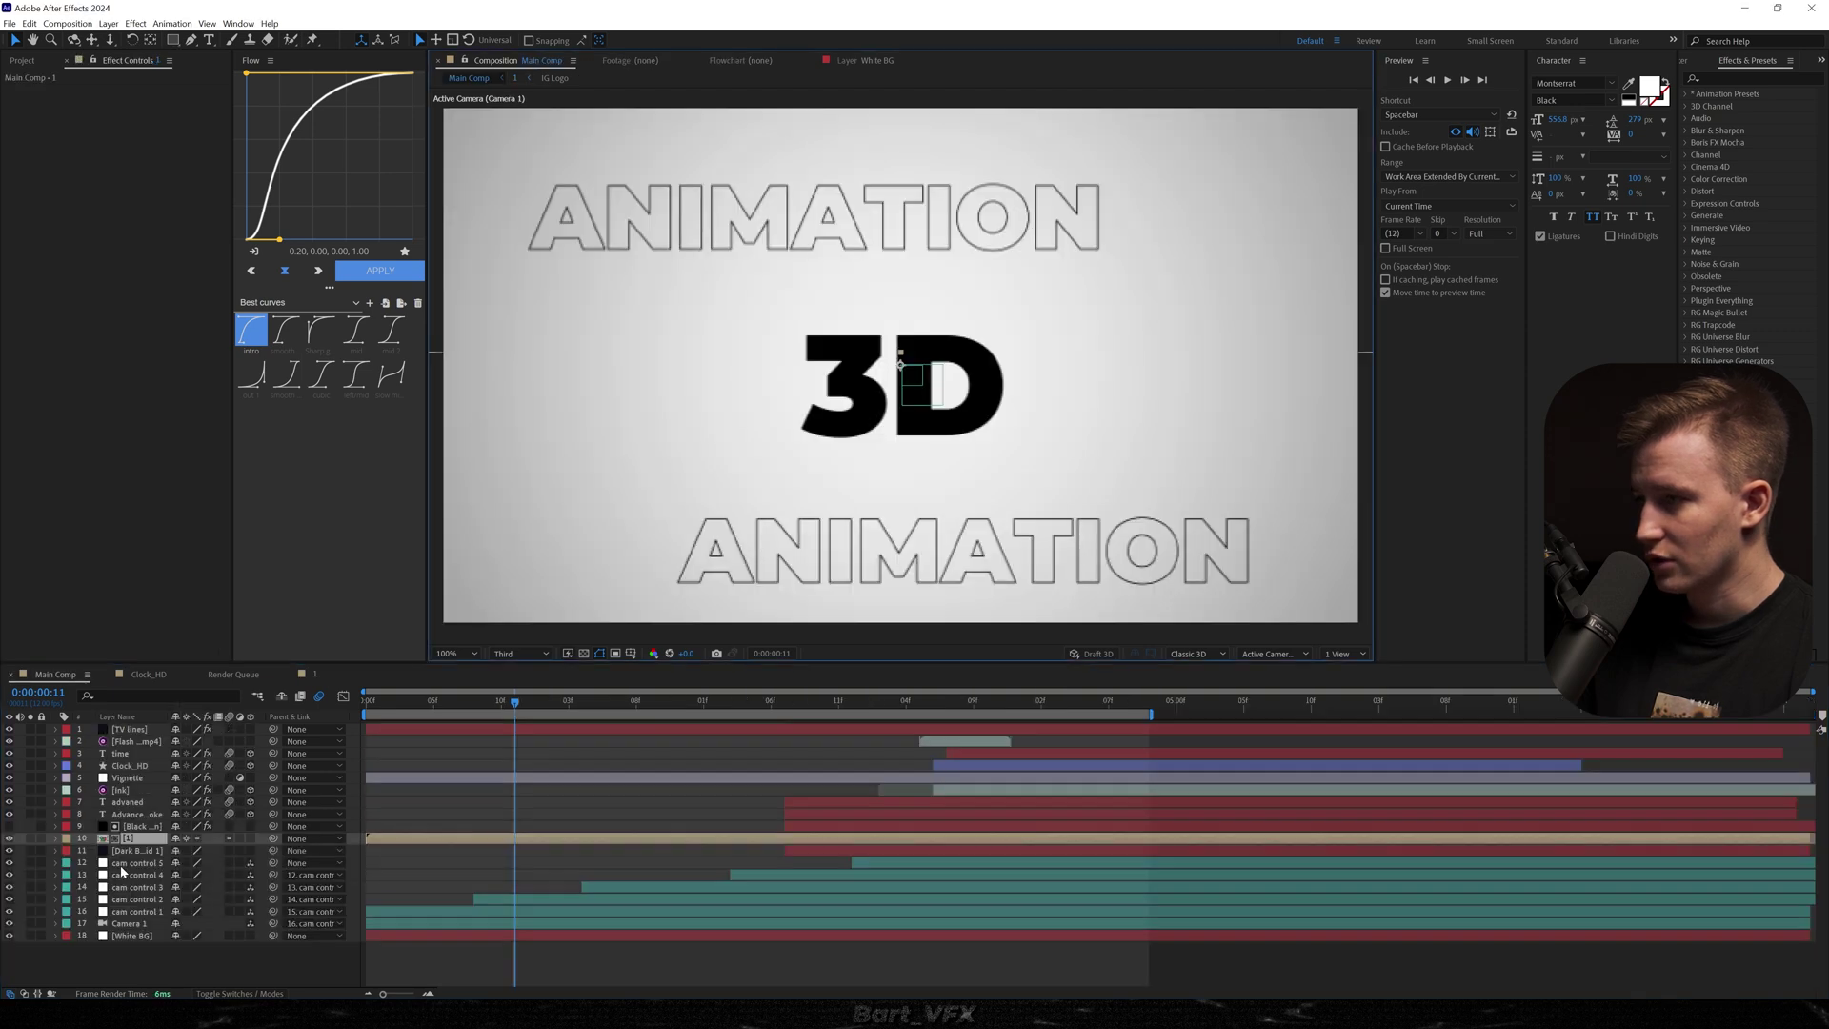
left_click(661, 787)
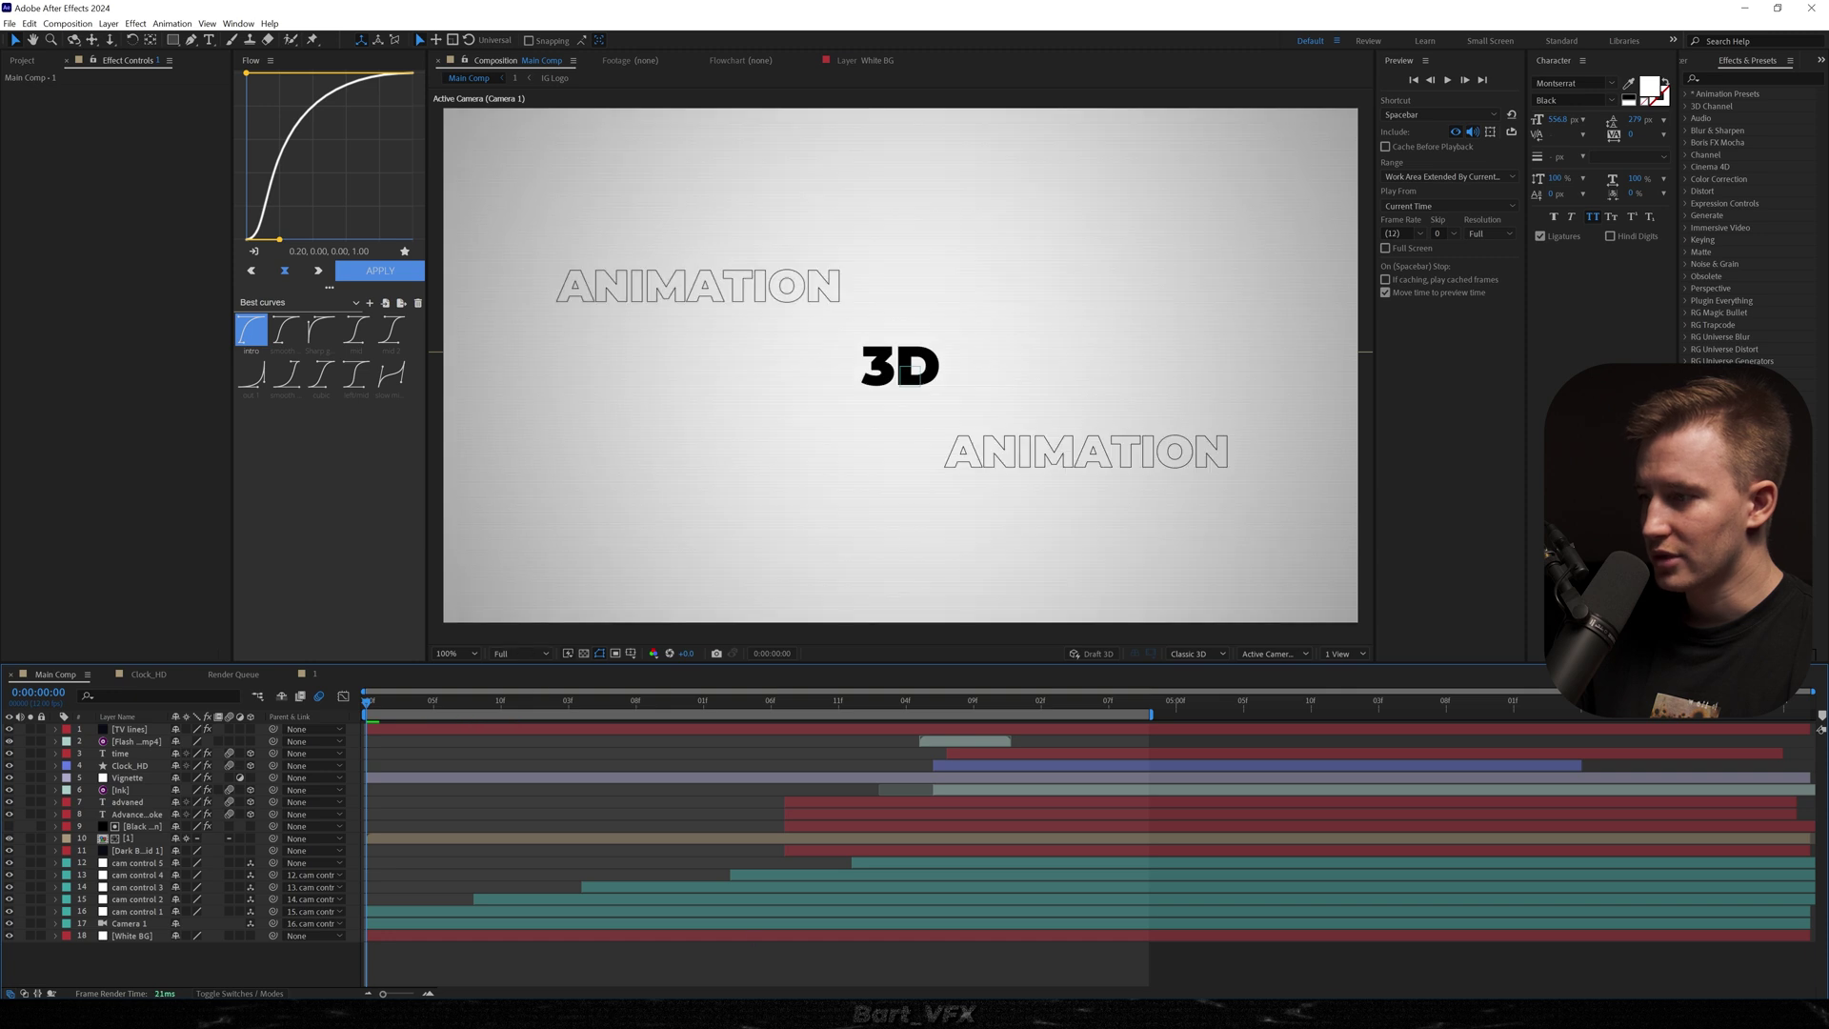
Step: Give the black transition in nested comp 1 a rough, torn edge, and preview Main Comp from the start
key("space")
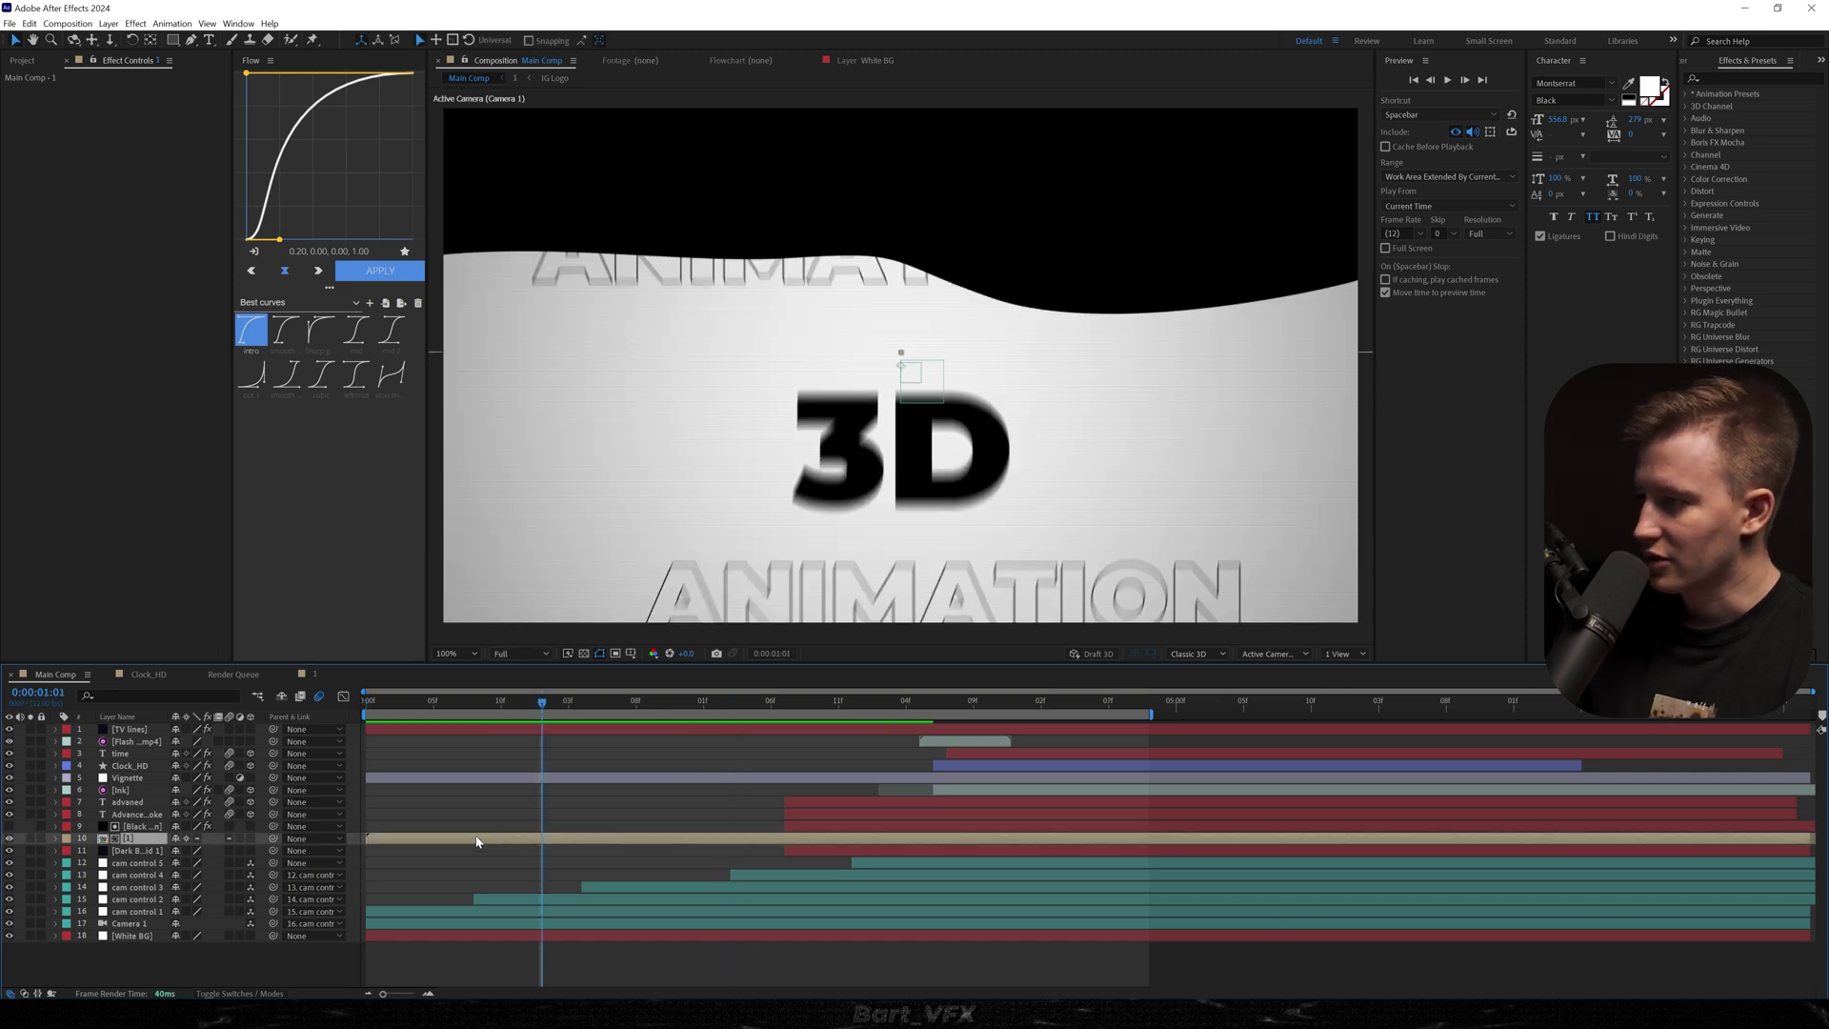
double_click(477, 838)
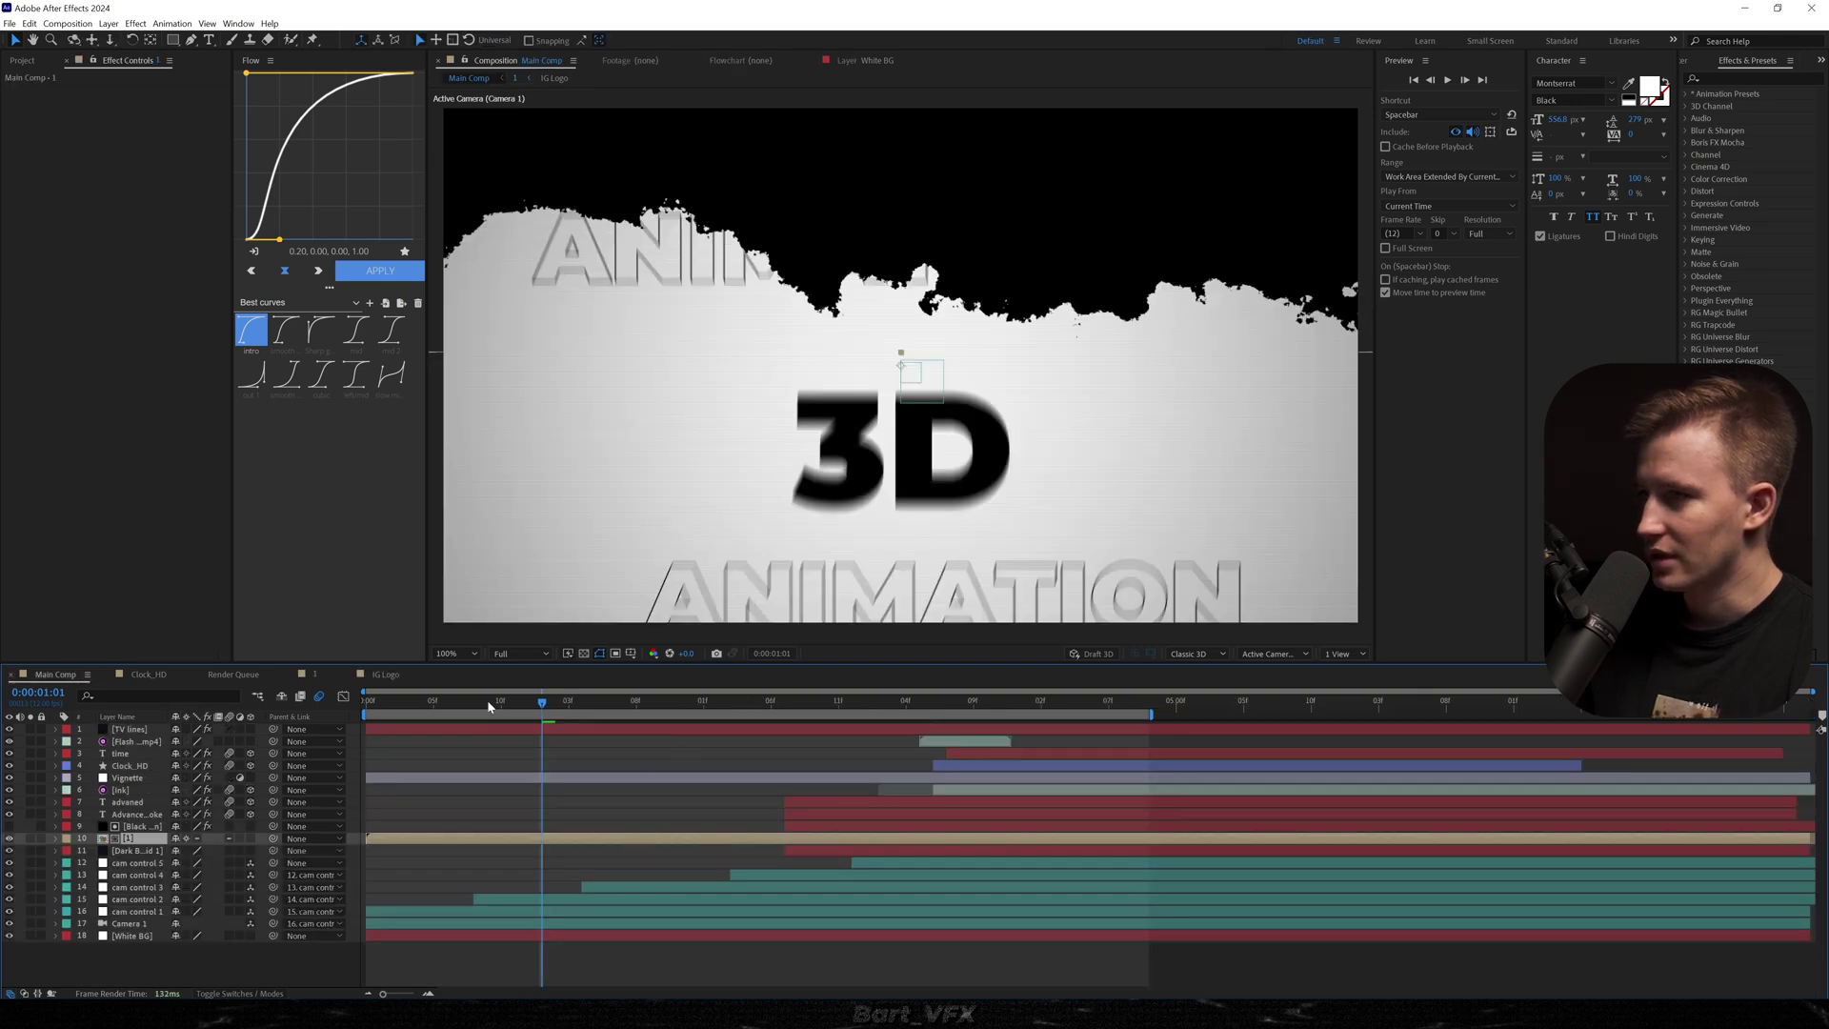
key("space")
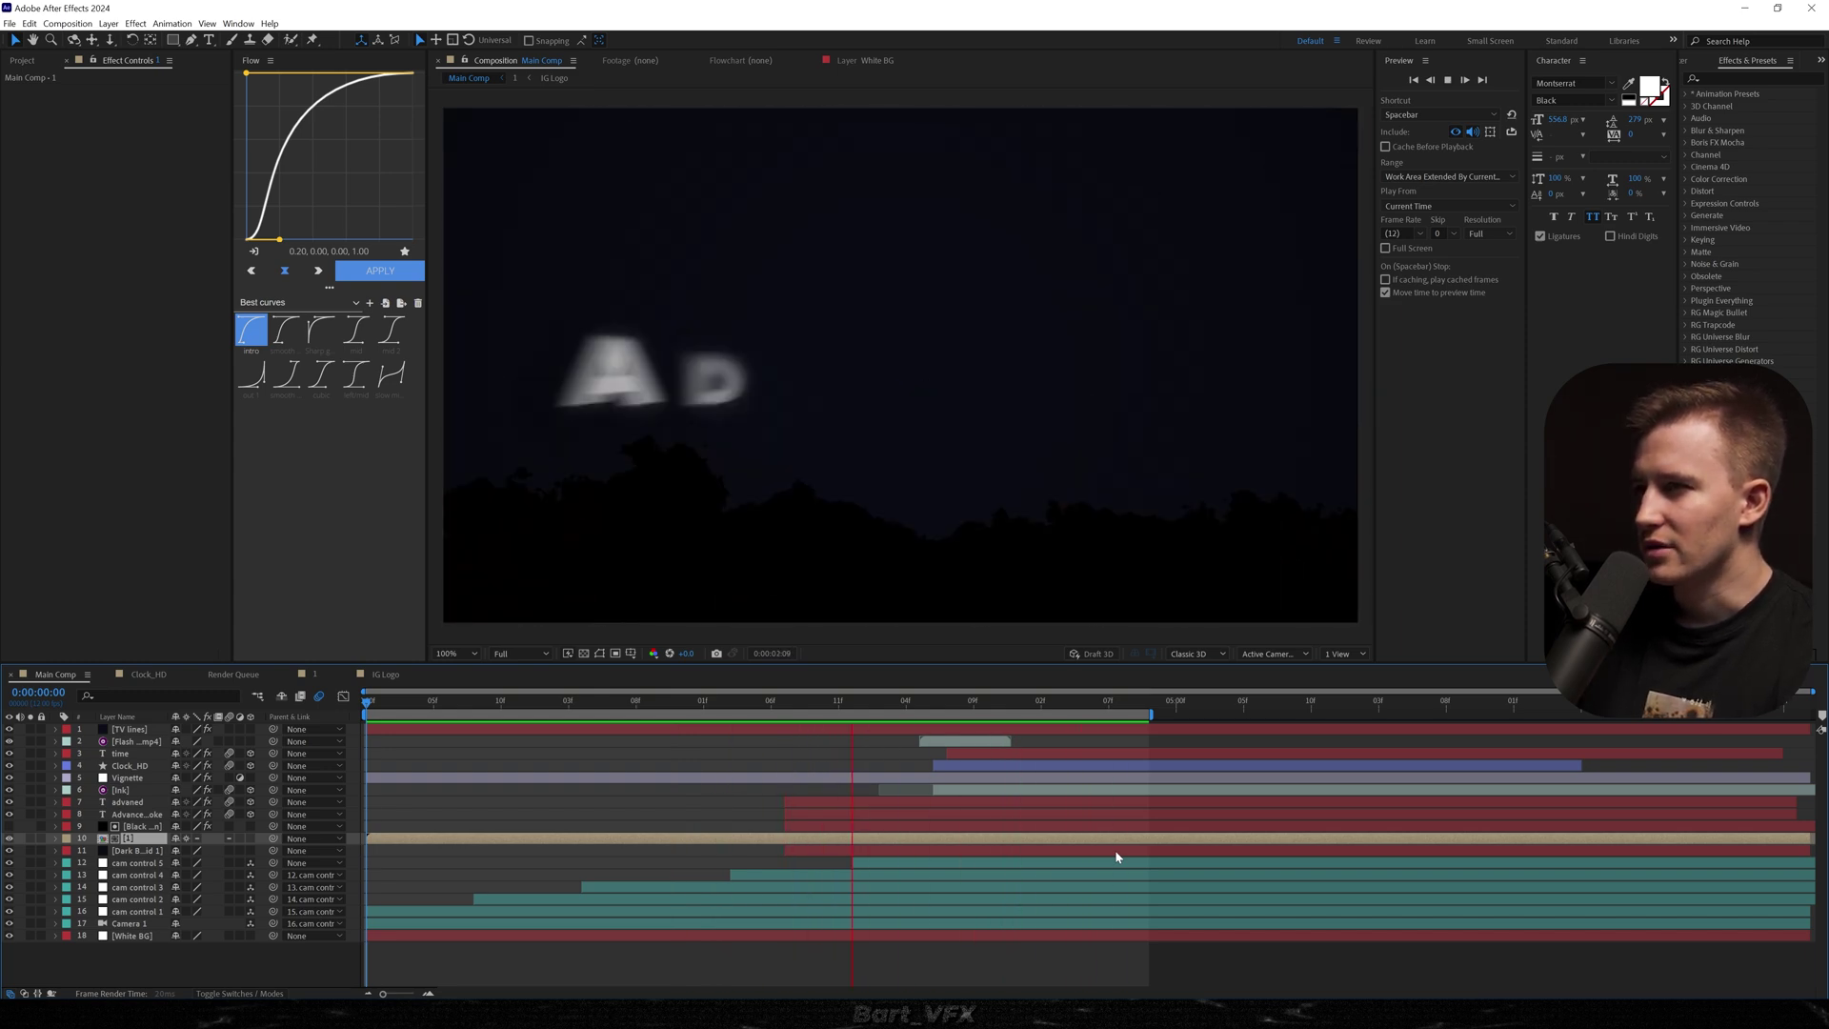
key("space")
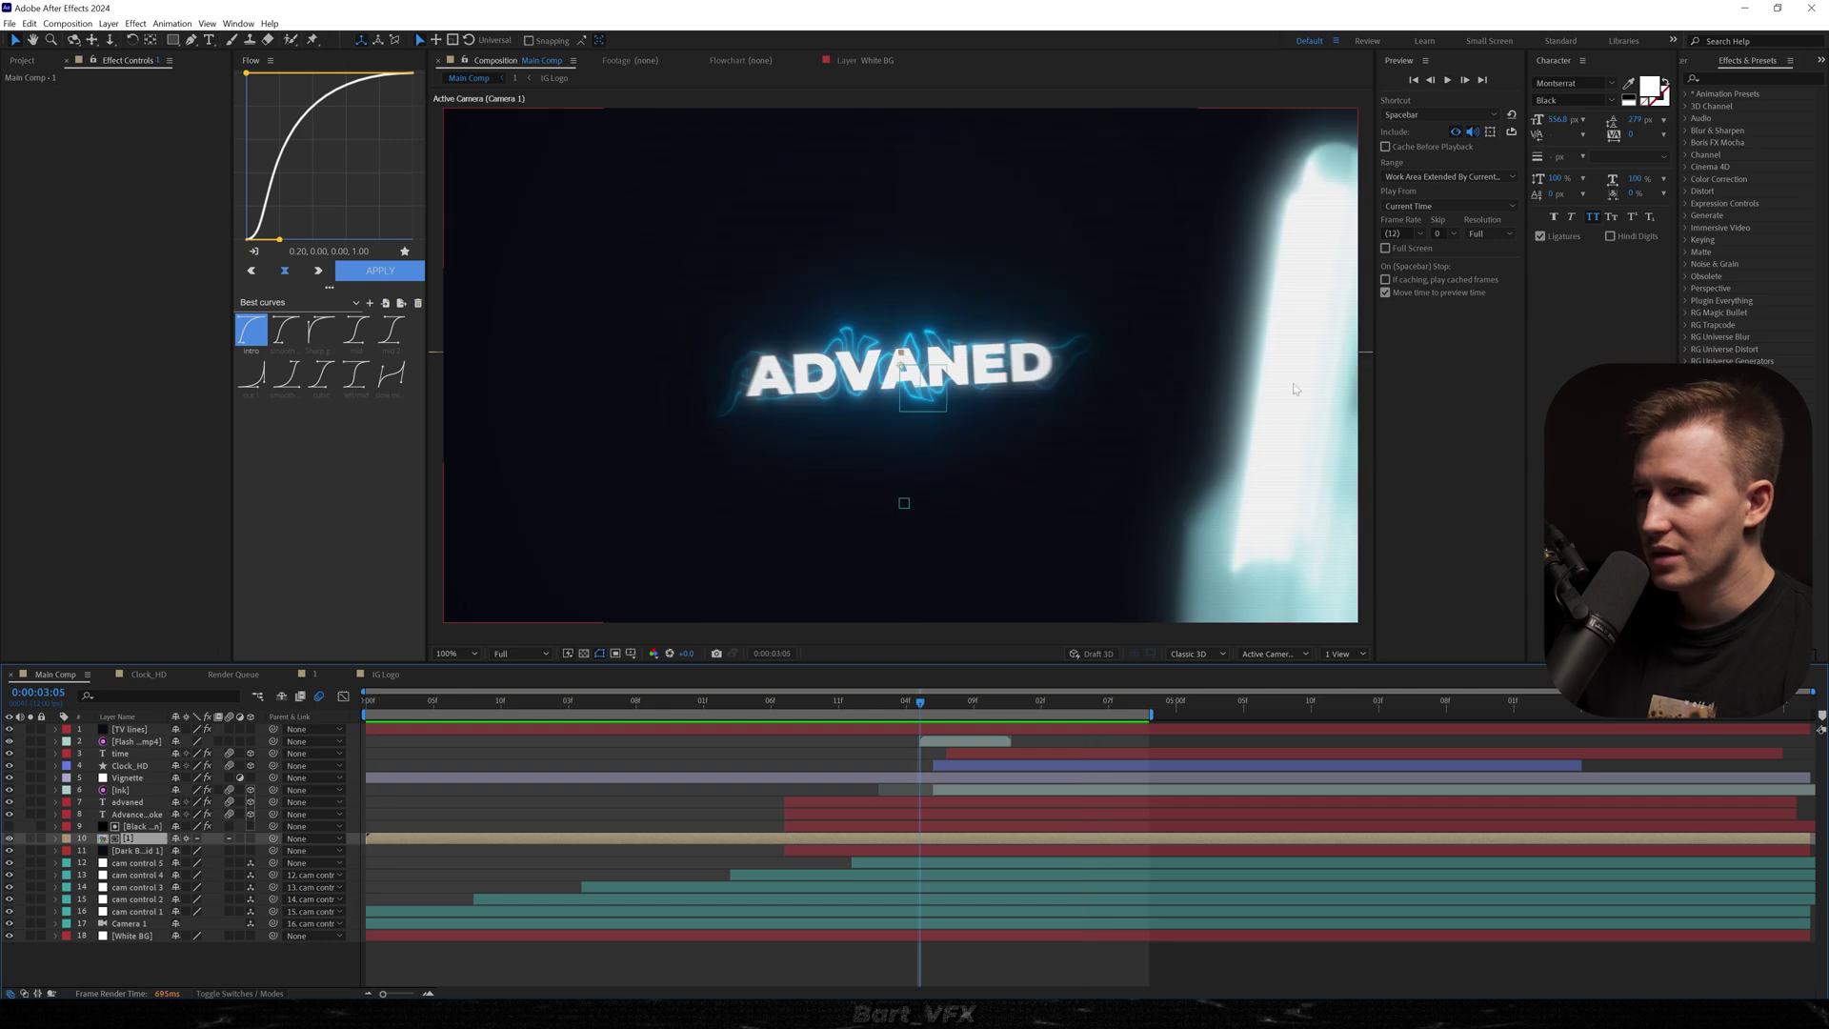